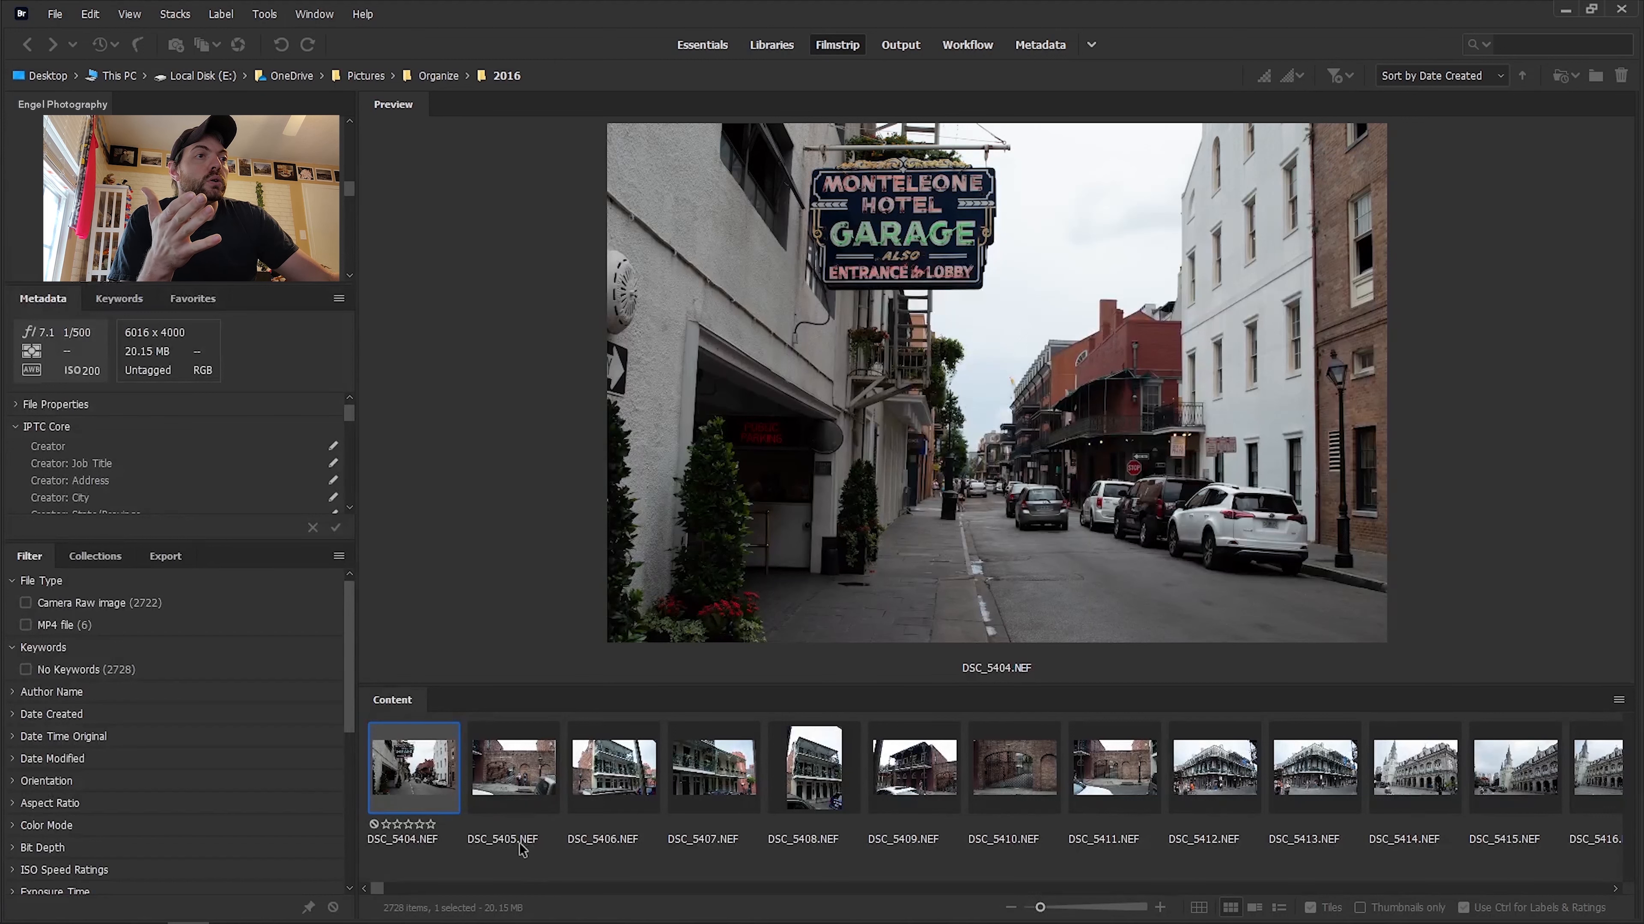
Look over photos DSC_5404 and DSC_5405, then select all 2728 photos in the 2016 folder.
left_click(511, 811)
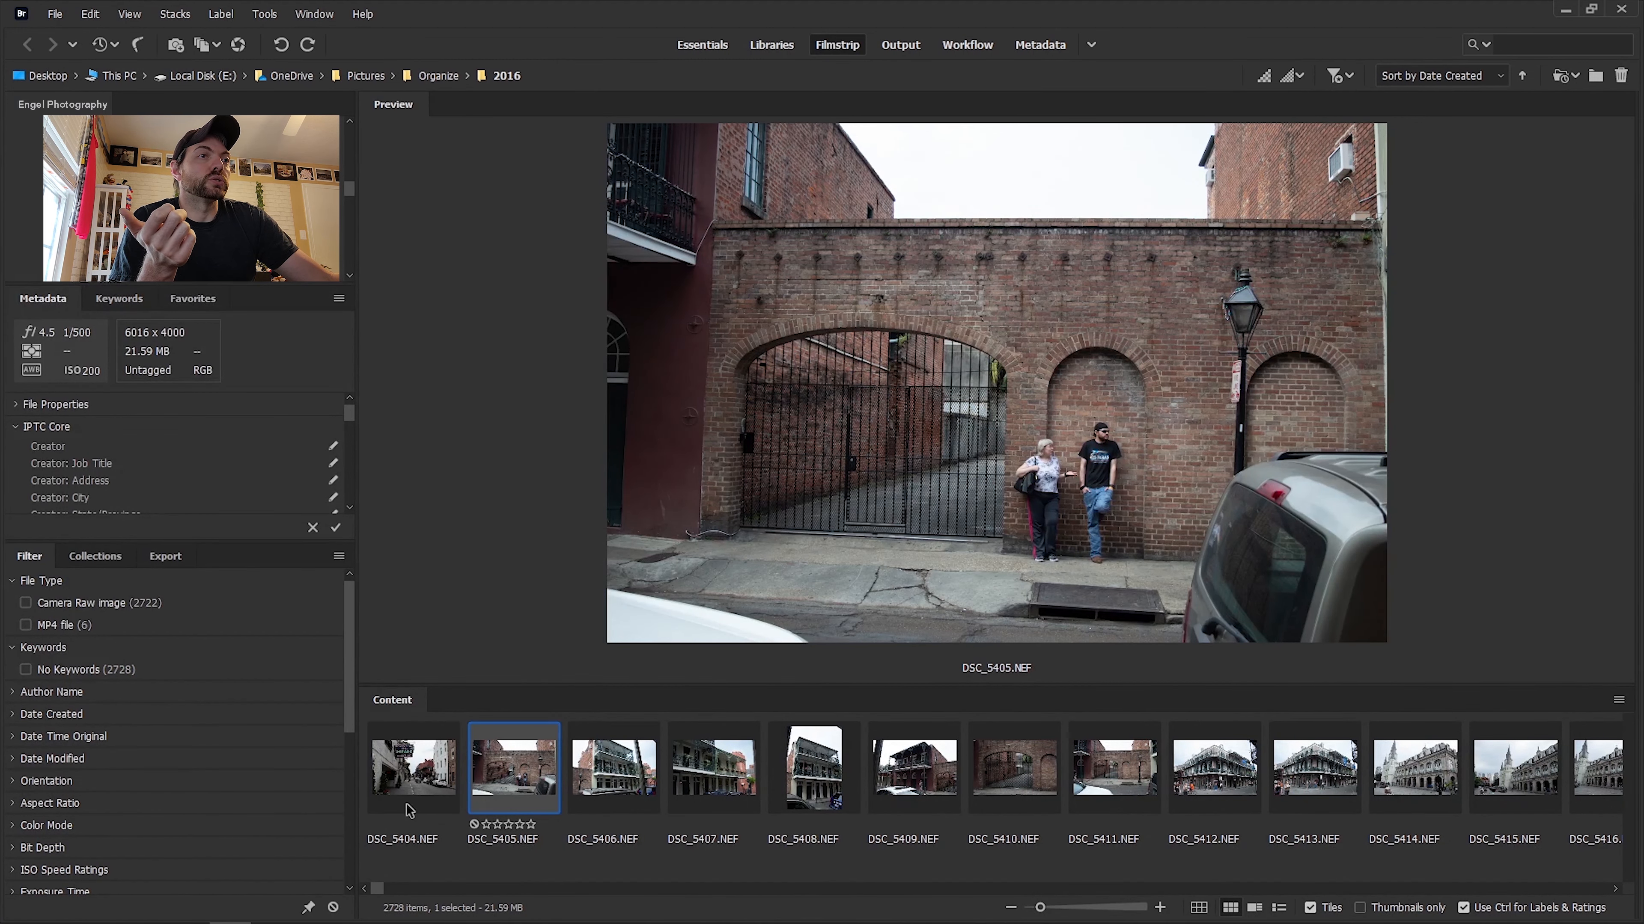
left_click(419, 783)
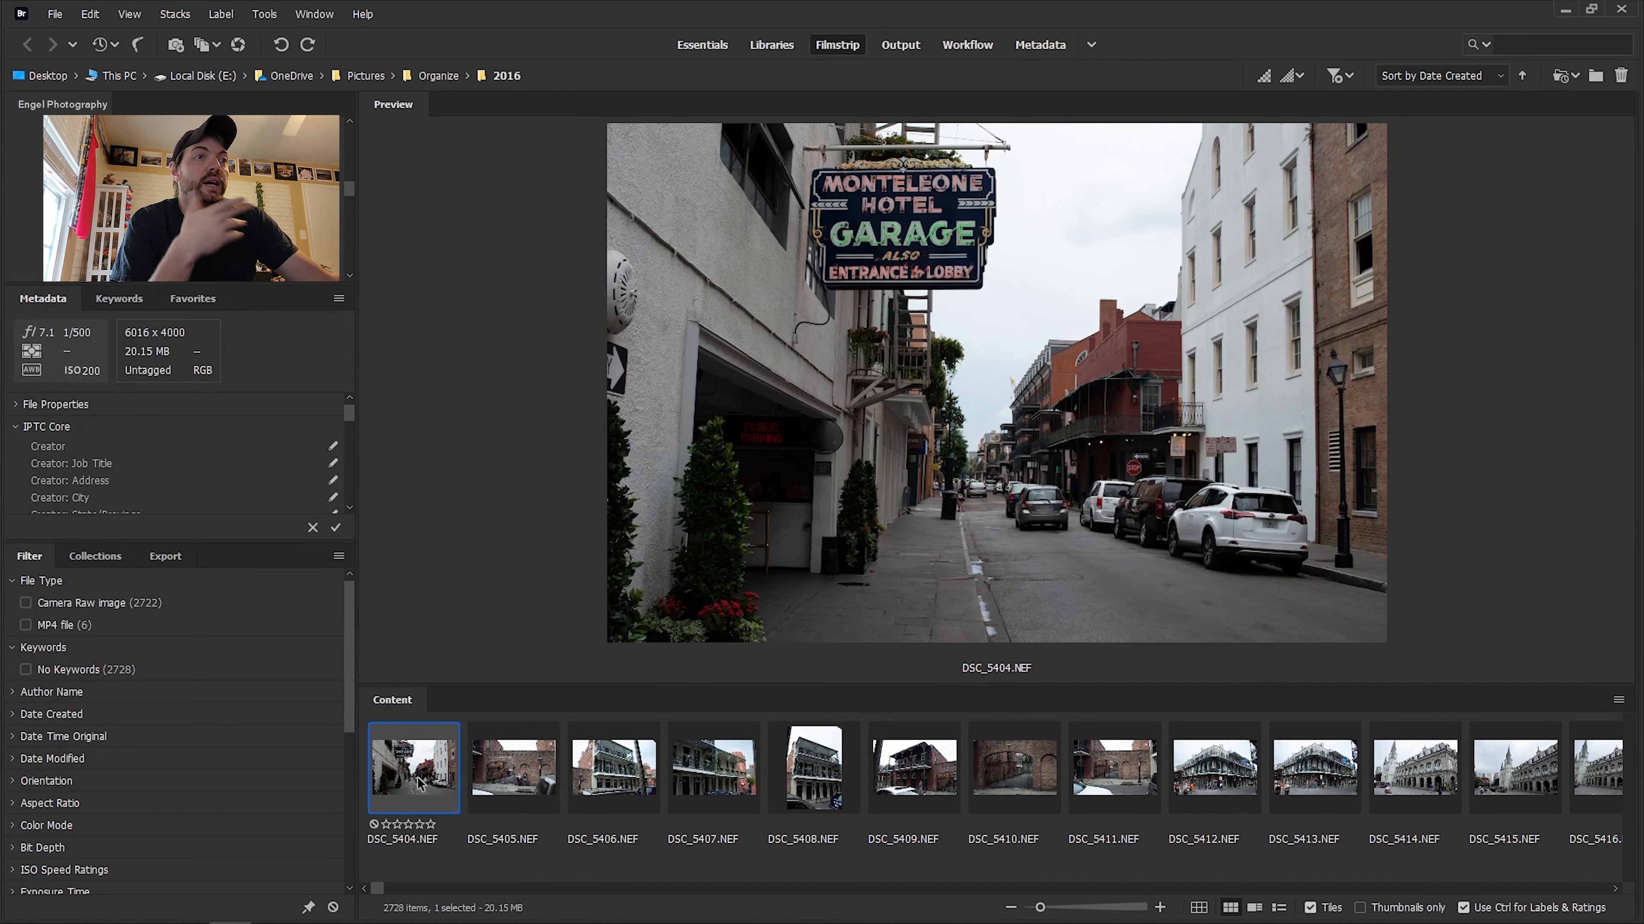
left_click_drag(348, 715, 353, 900)
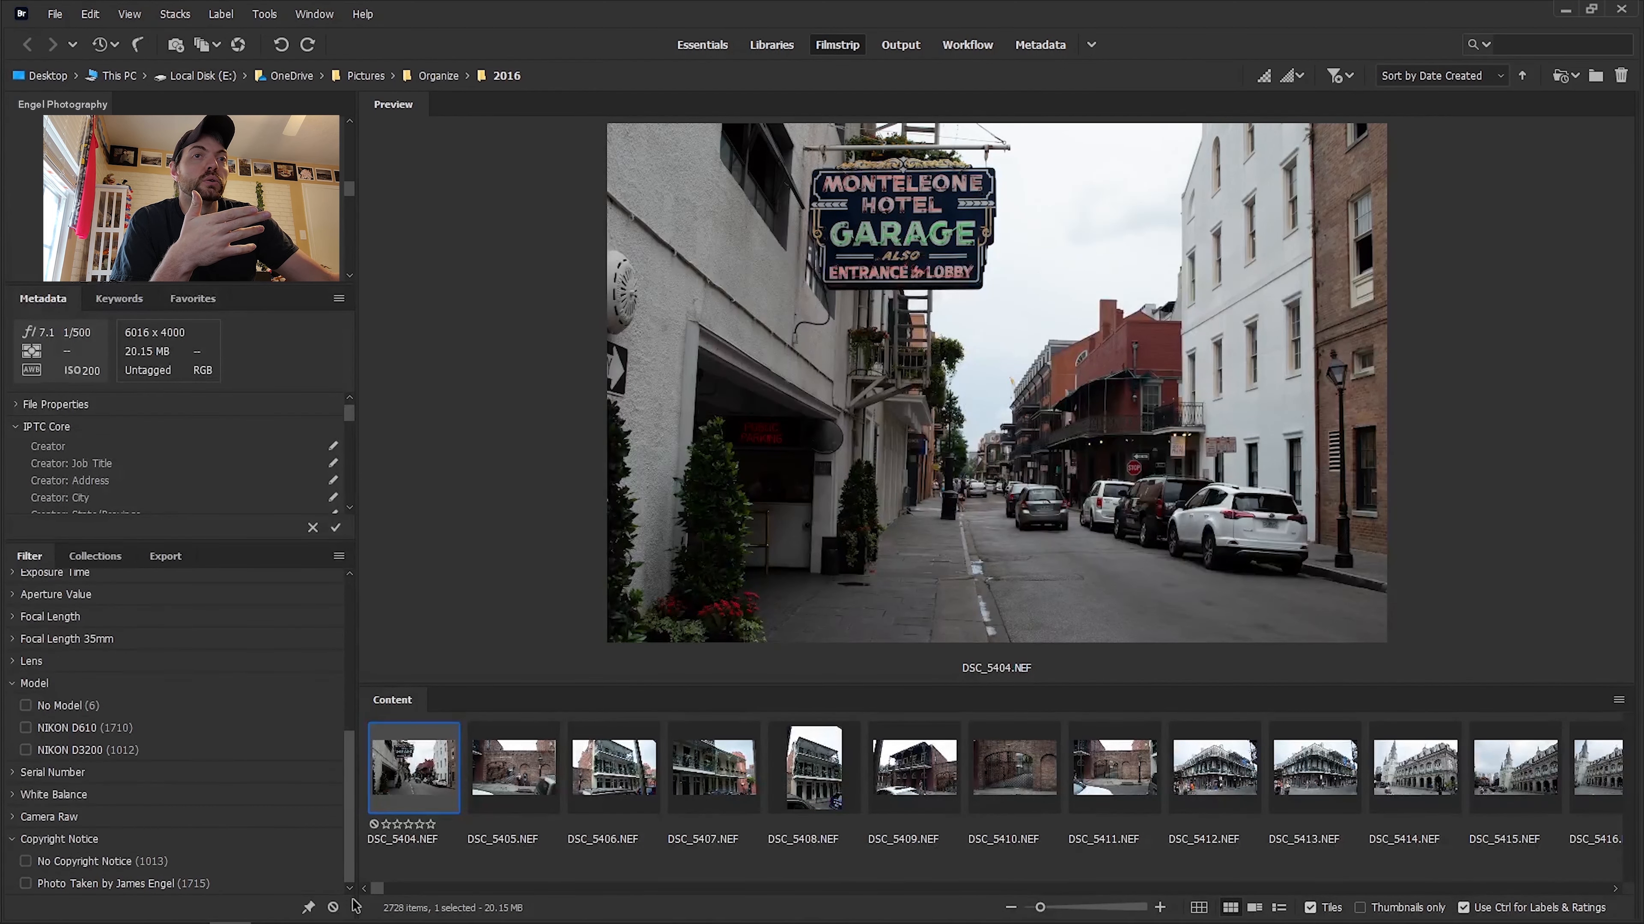
left_click(400, 826)
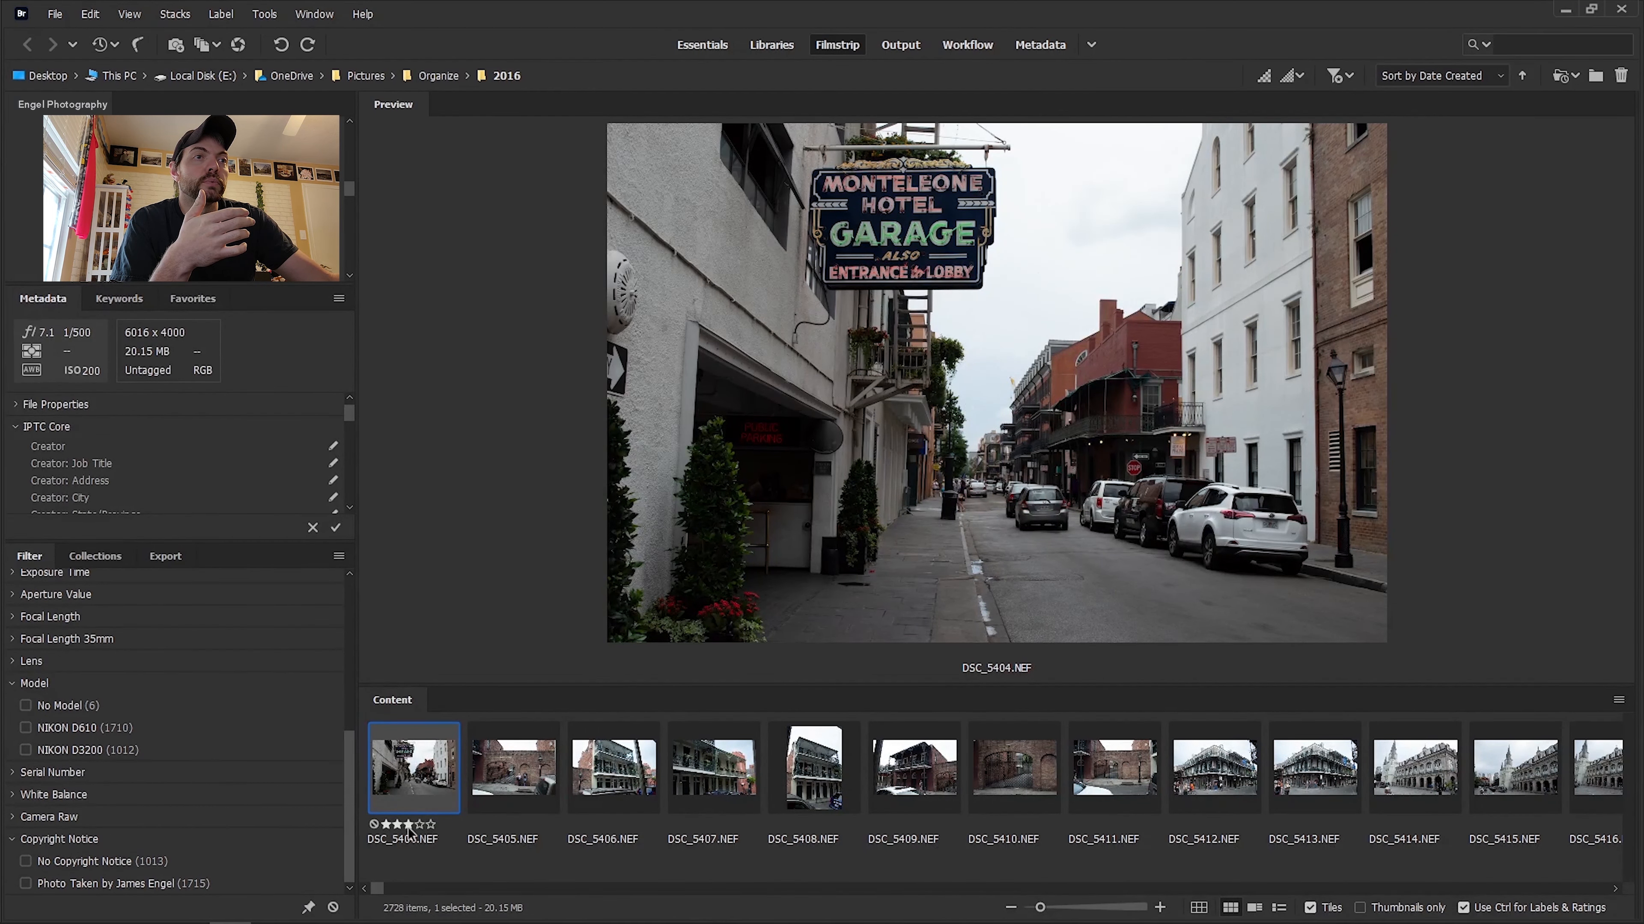
left_click_drag(354, 831, 362, 673)
left_click(507, 791)
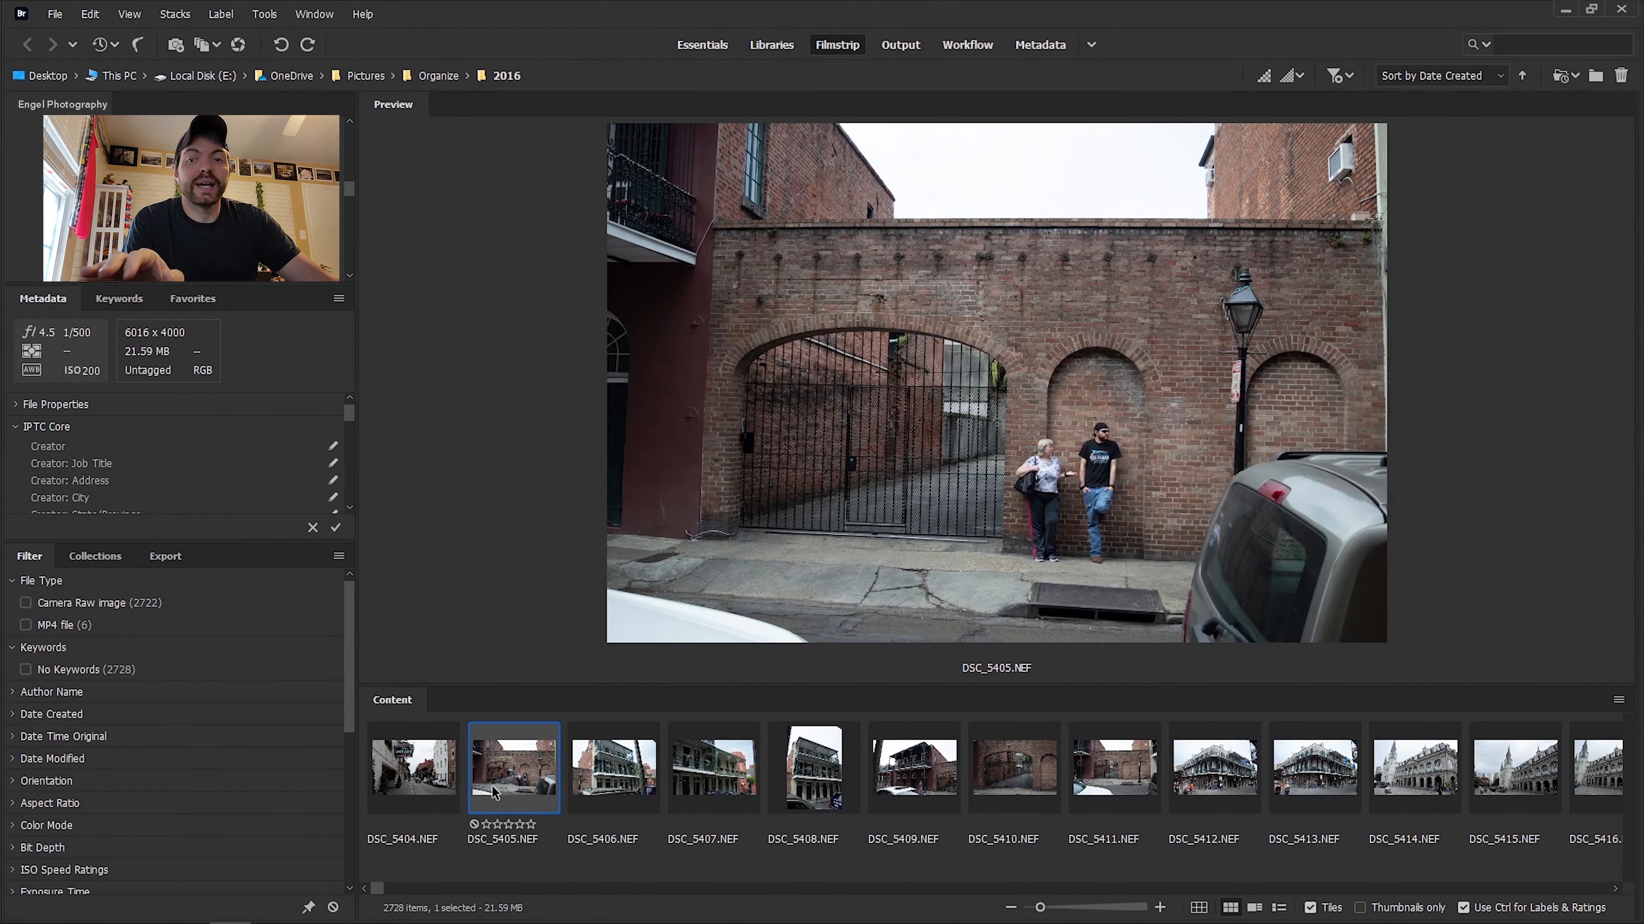
key("ctrl+a")
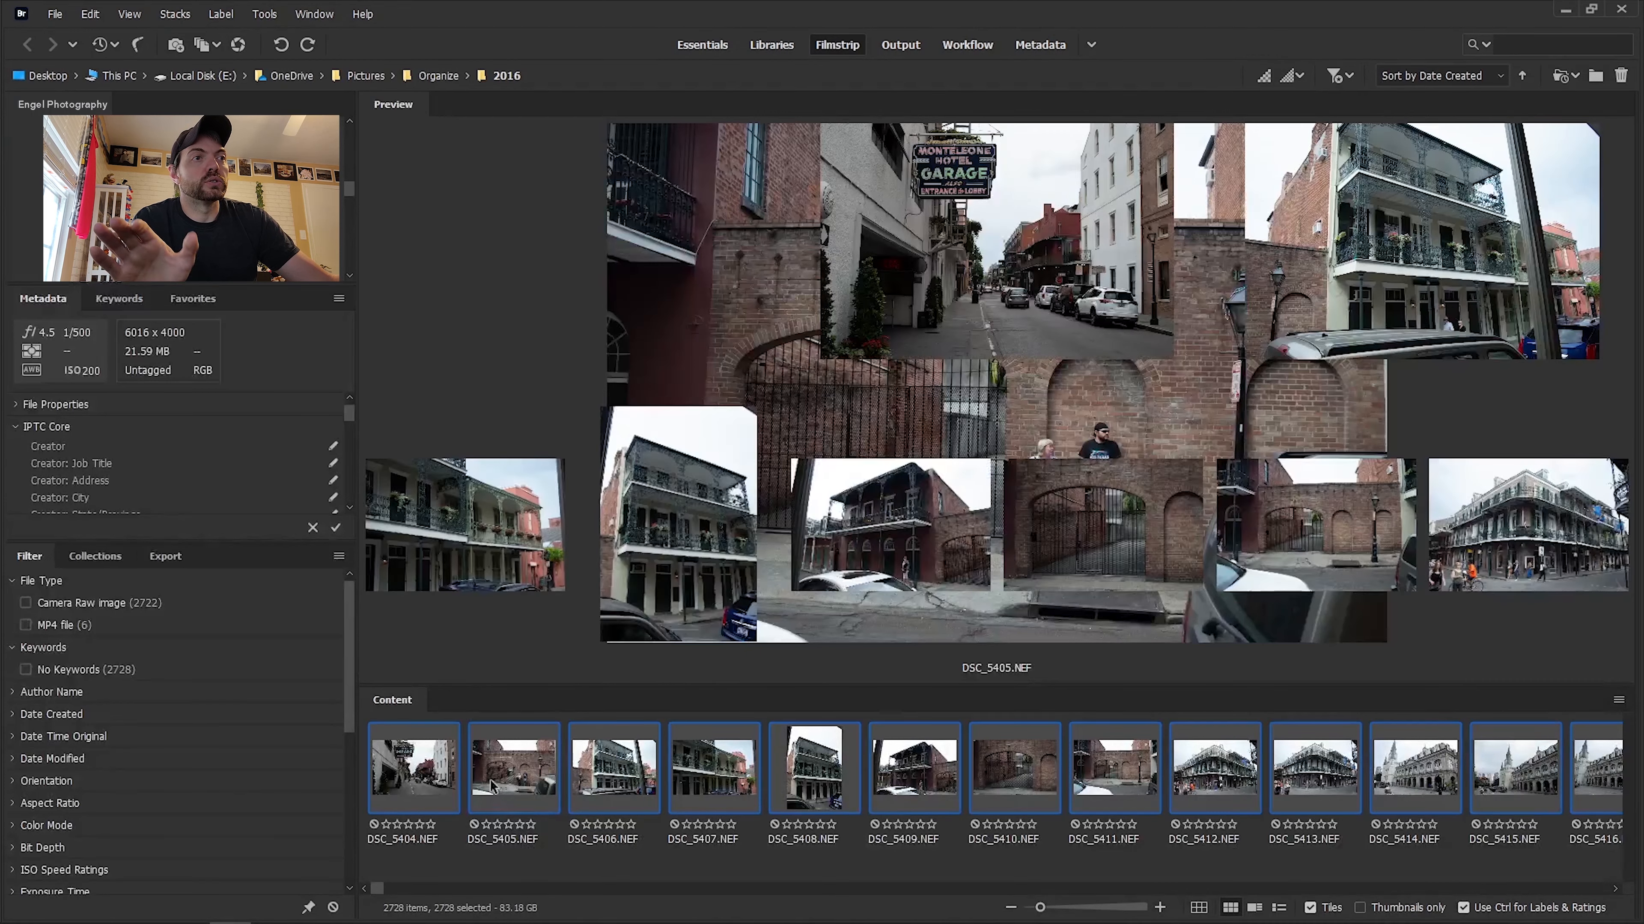
Start a batch rename of the selection, remove Sequence Number, and make the first part Date Created.
right_click(516, 778)
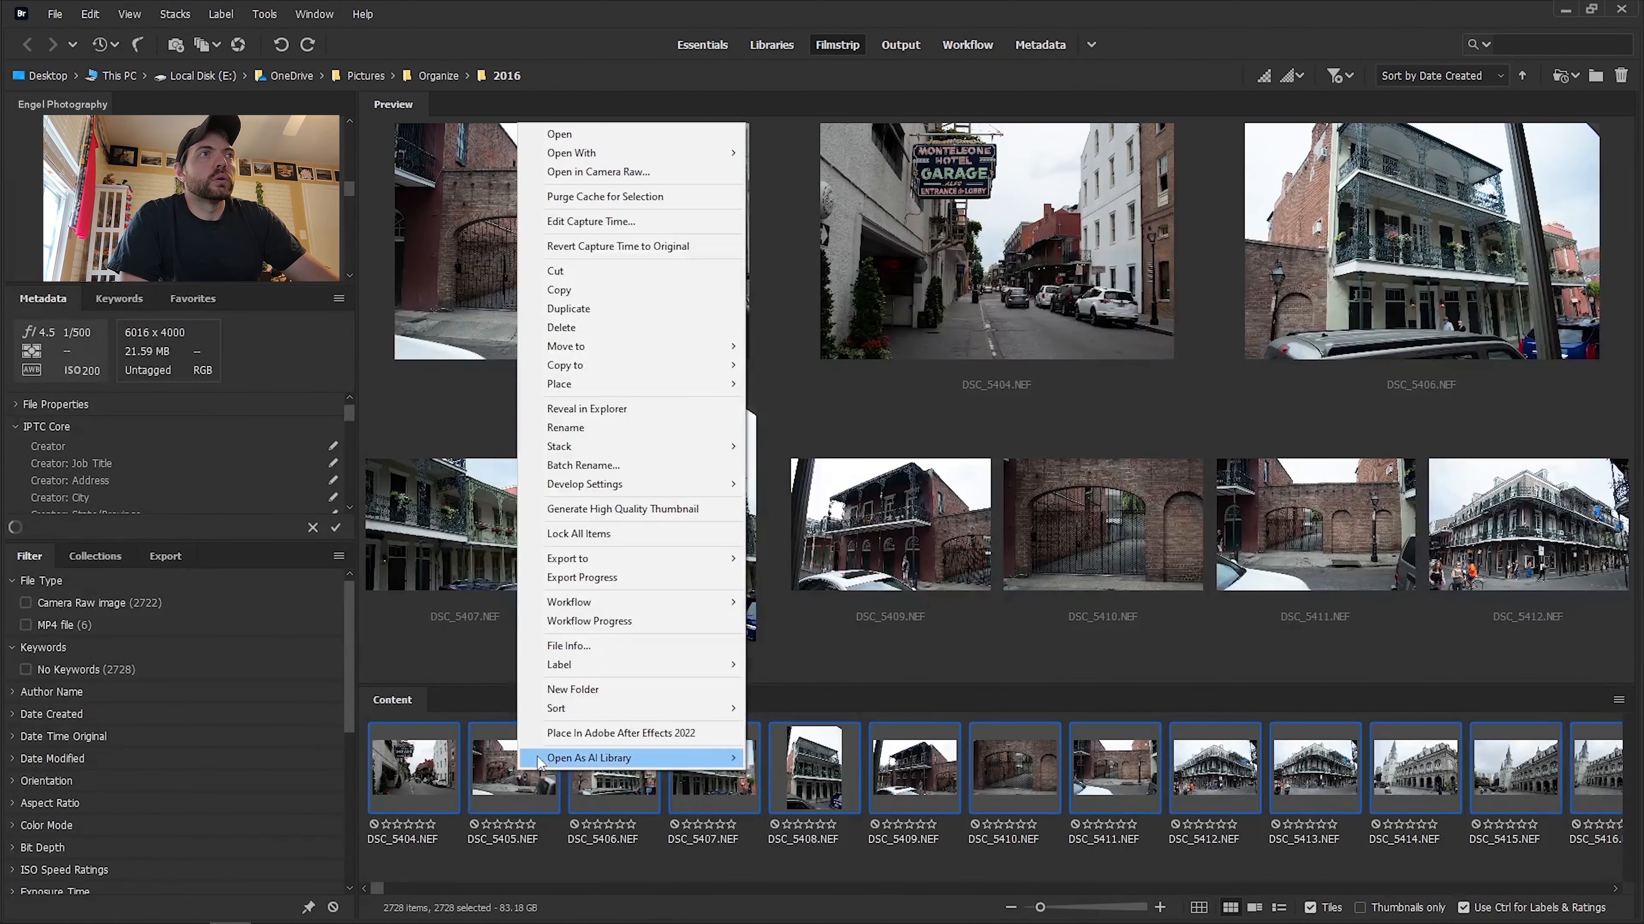
left_click(609, 466)
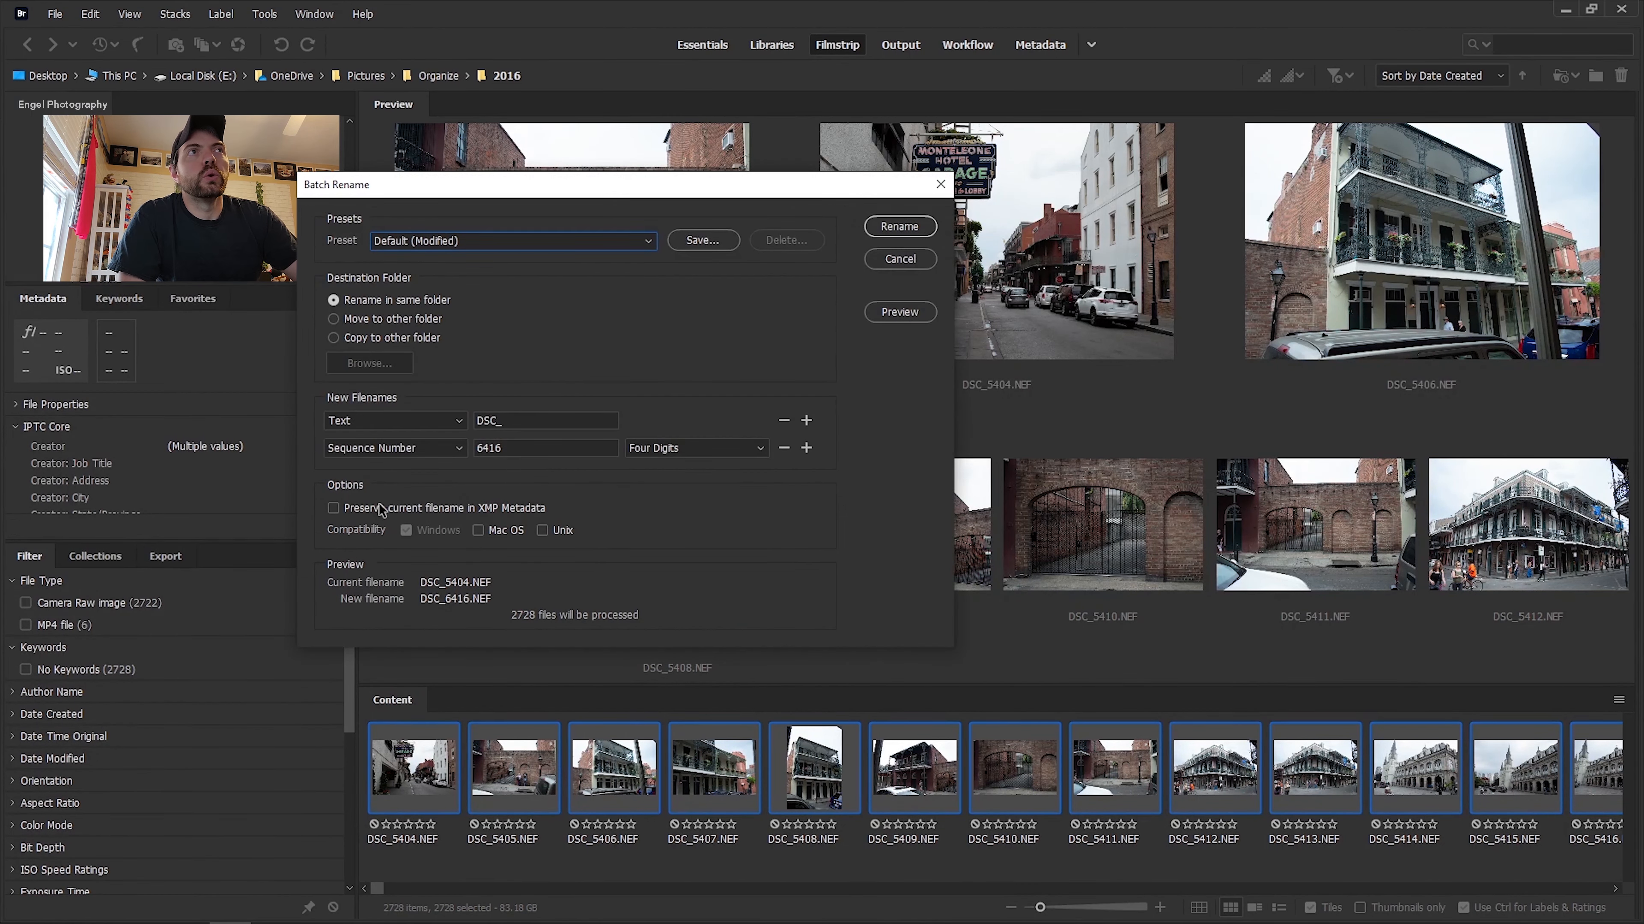
left_click(784, 448)
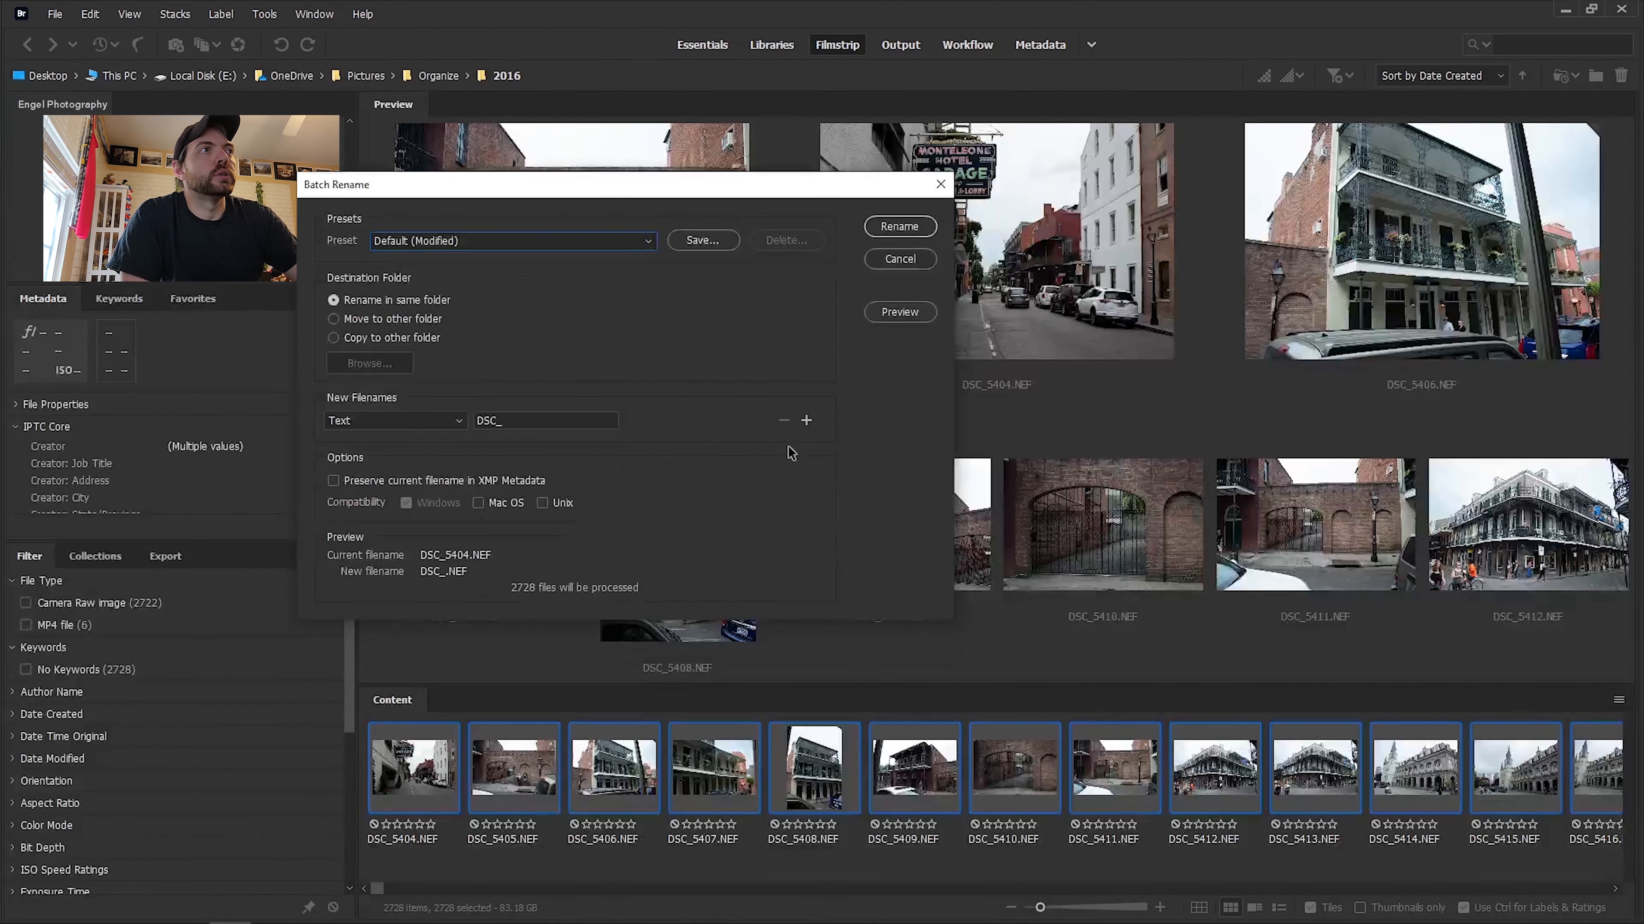
left_click(453, 426)
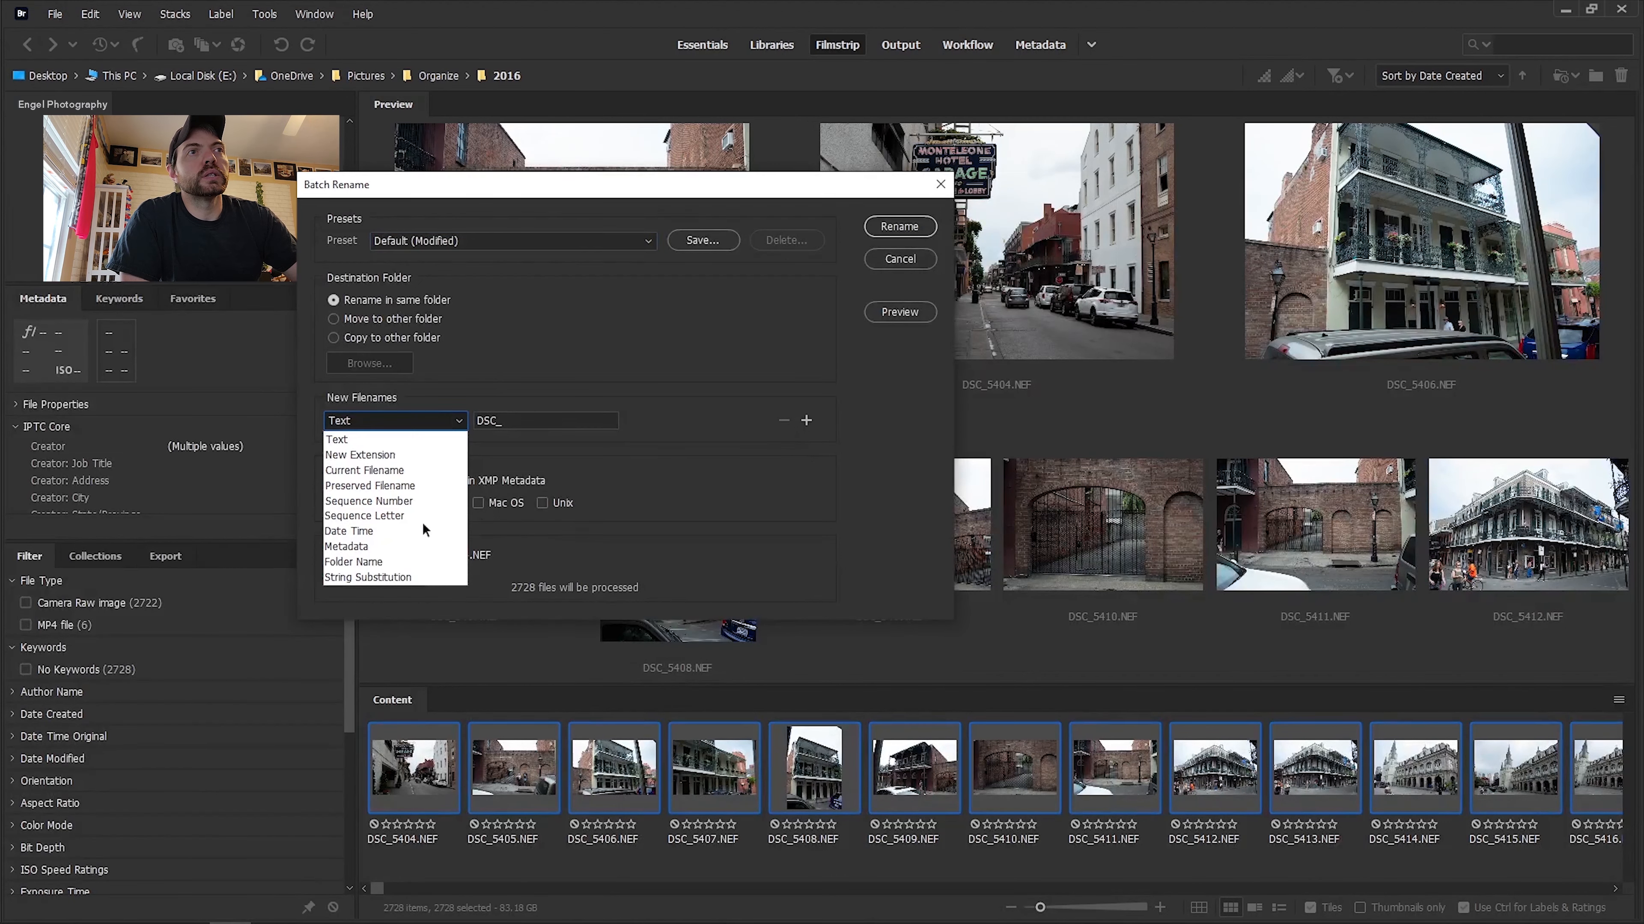
left_click(413, 541)
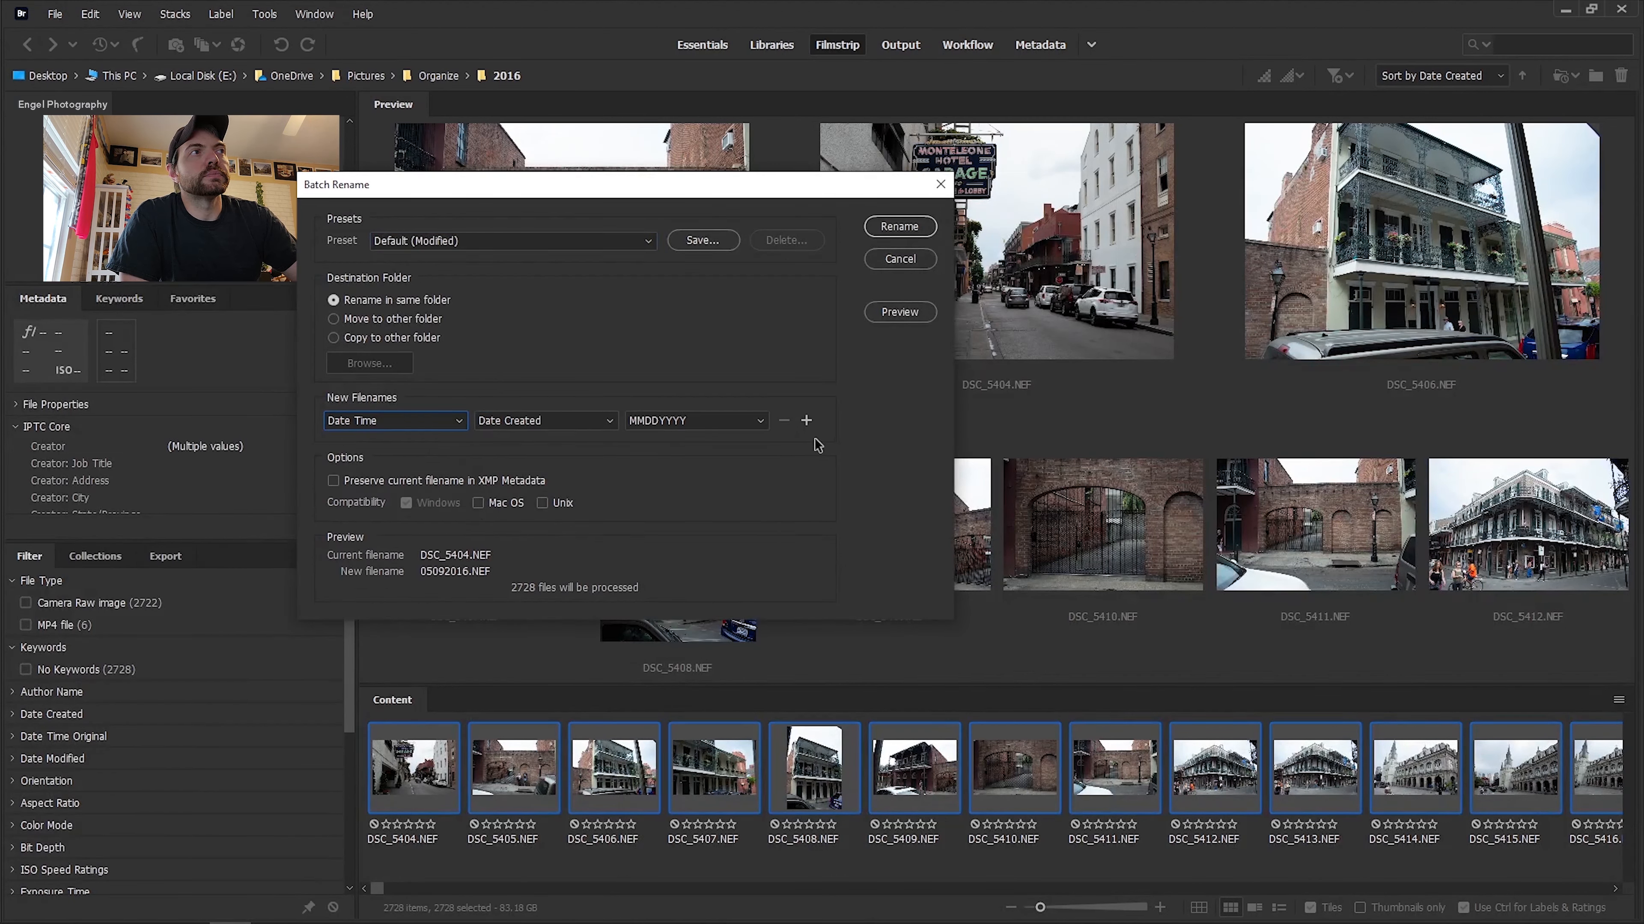
Extend the name pattern to Date, Text, Date, Text, Date parts.
left_click(806, 420)
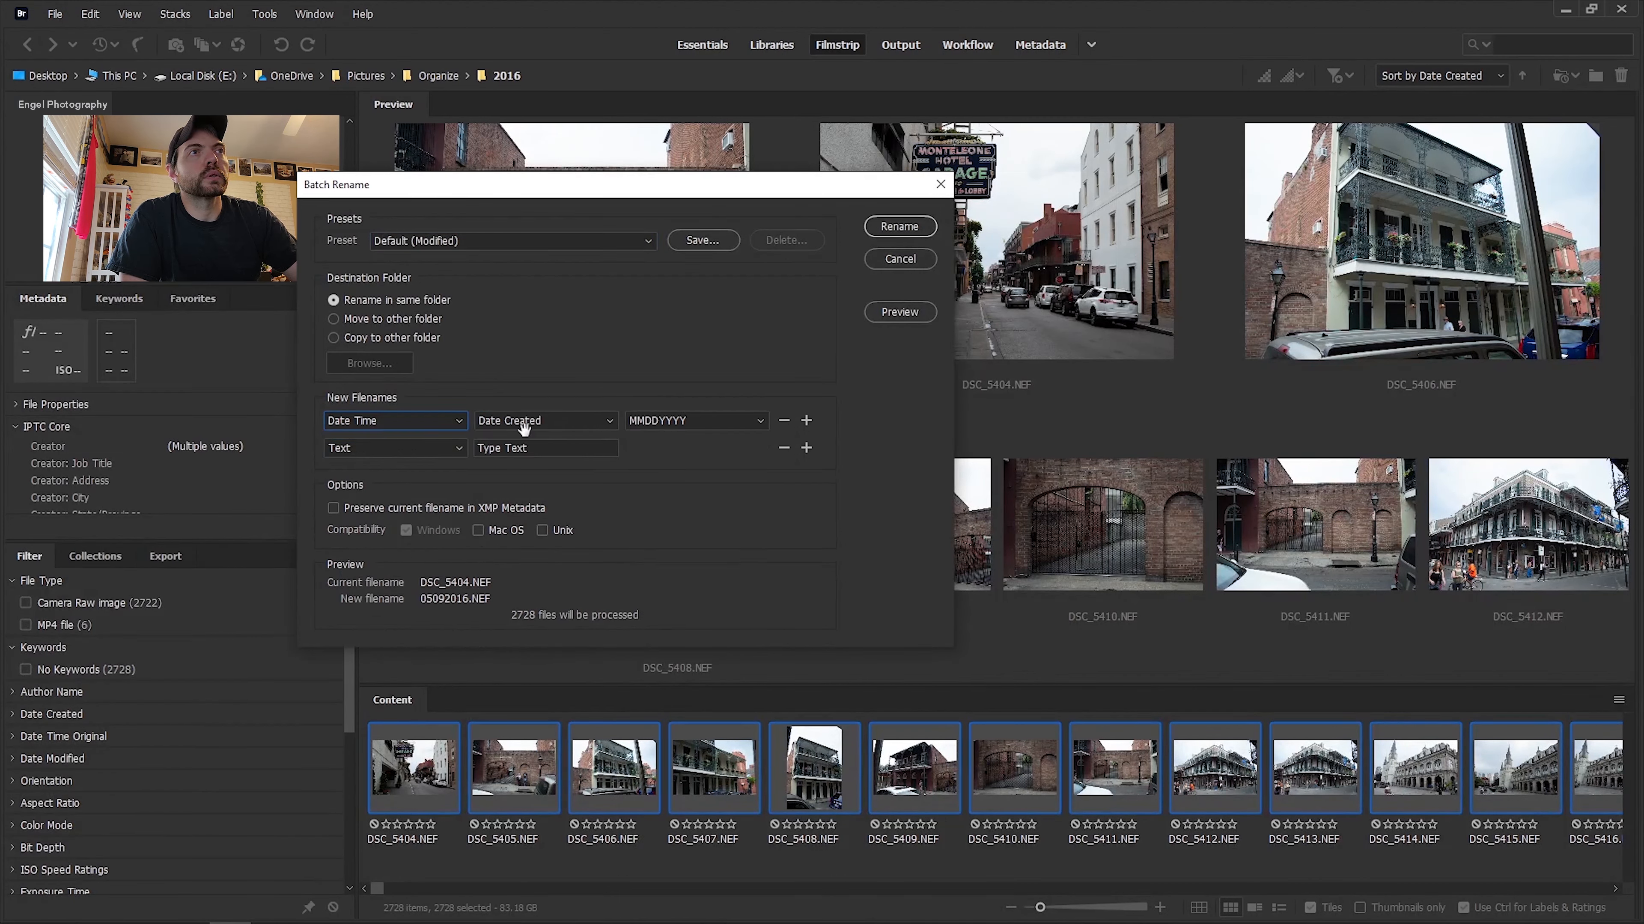
left_click(807, 448)
left_click(458, 476)
left_click(401, 588)
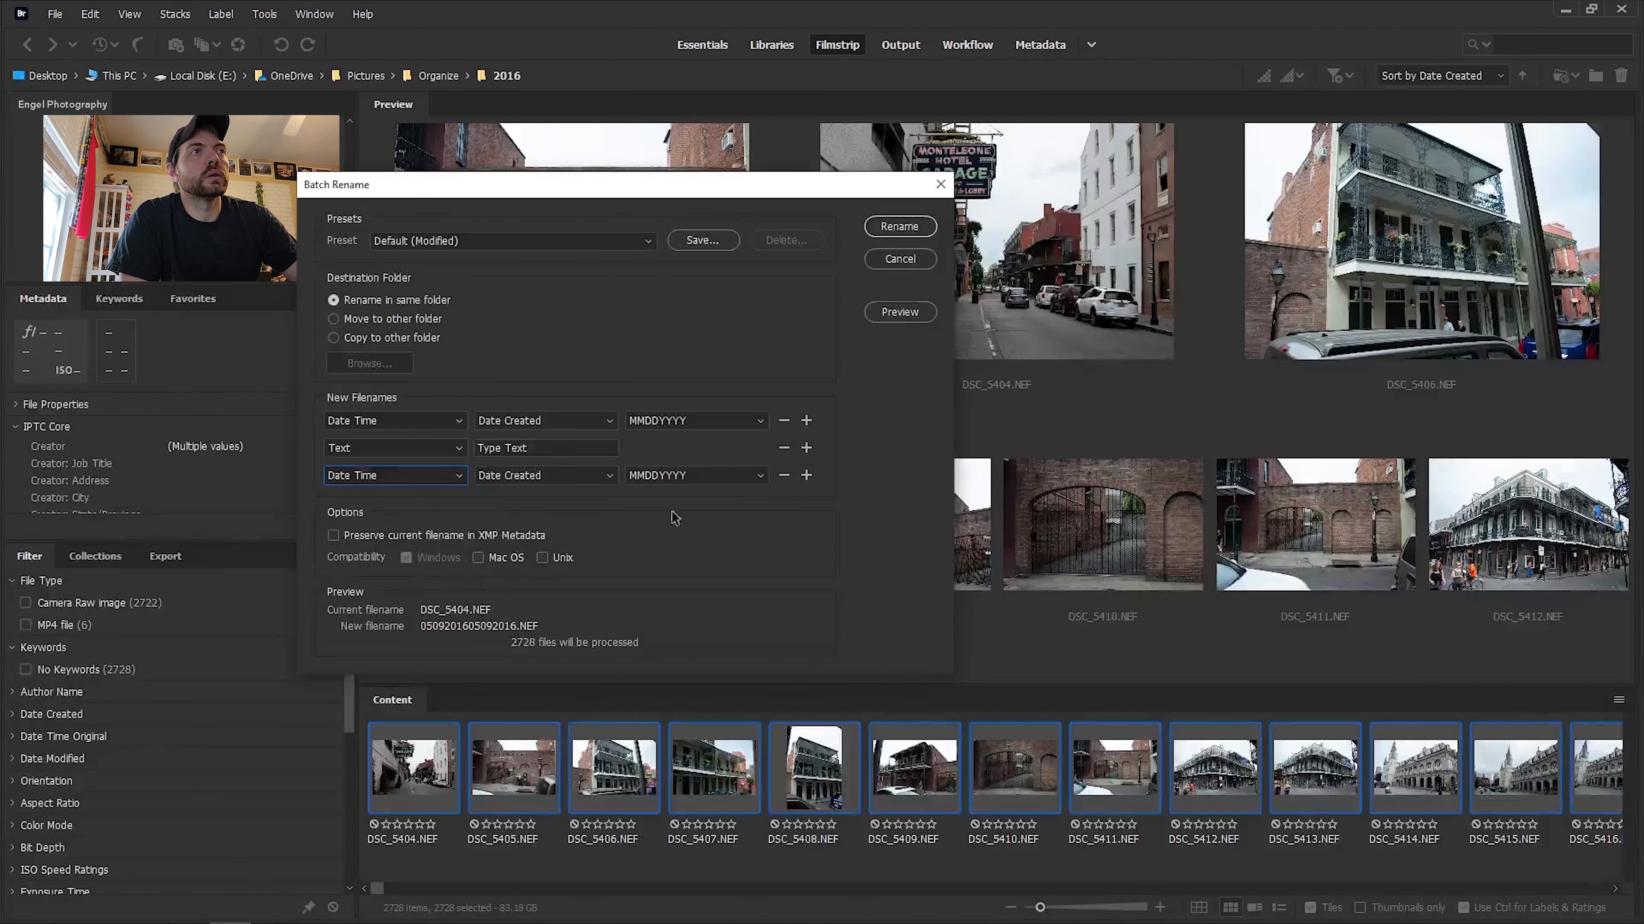
left_click(806, 475)
left_click(457, 504)
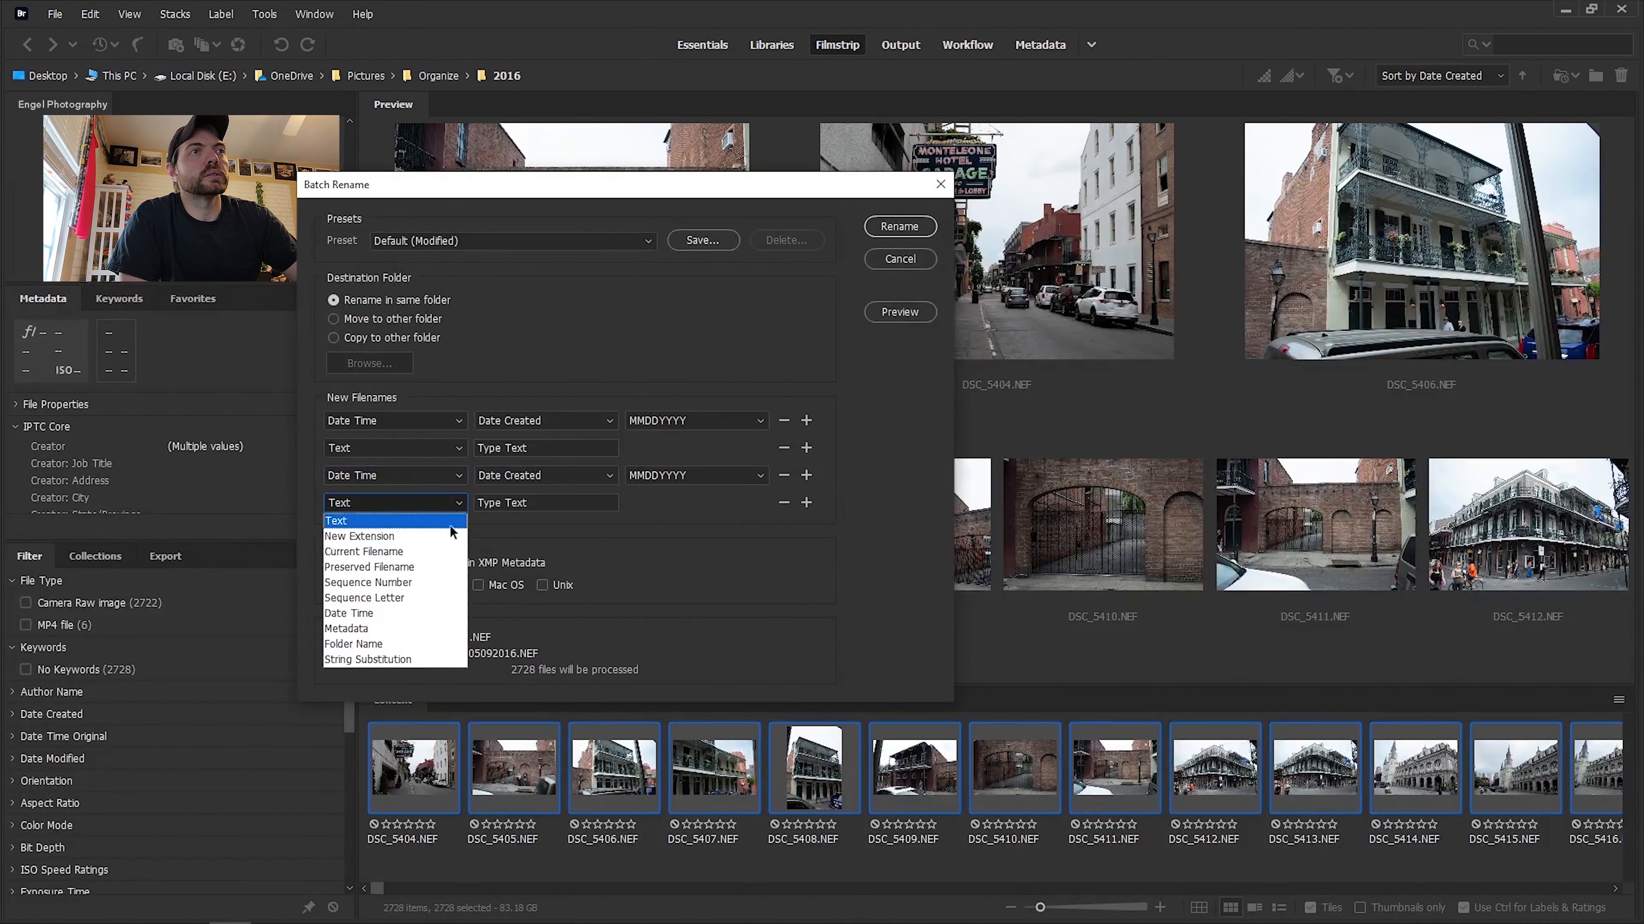
left_click(414, 620)
left_click(806, 475)
left_click(806, 530)
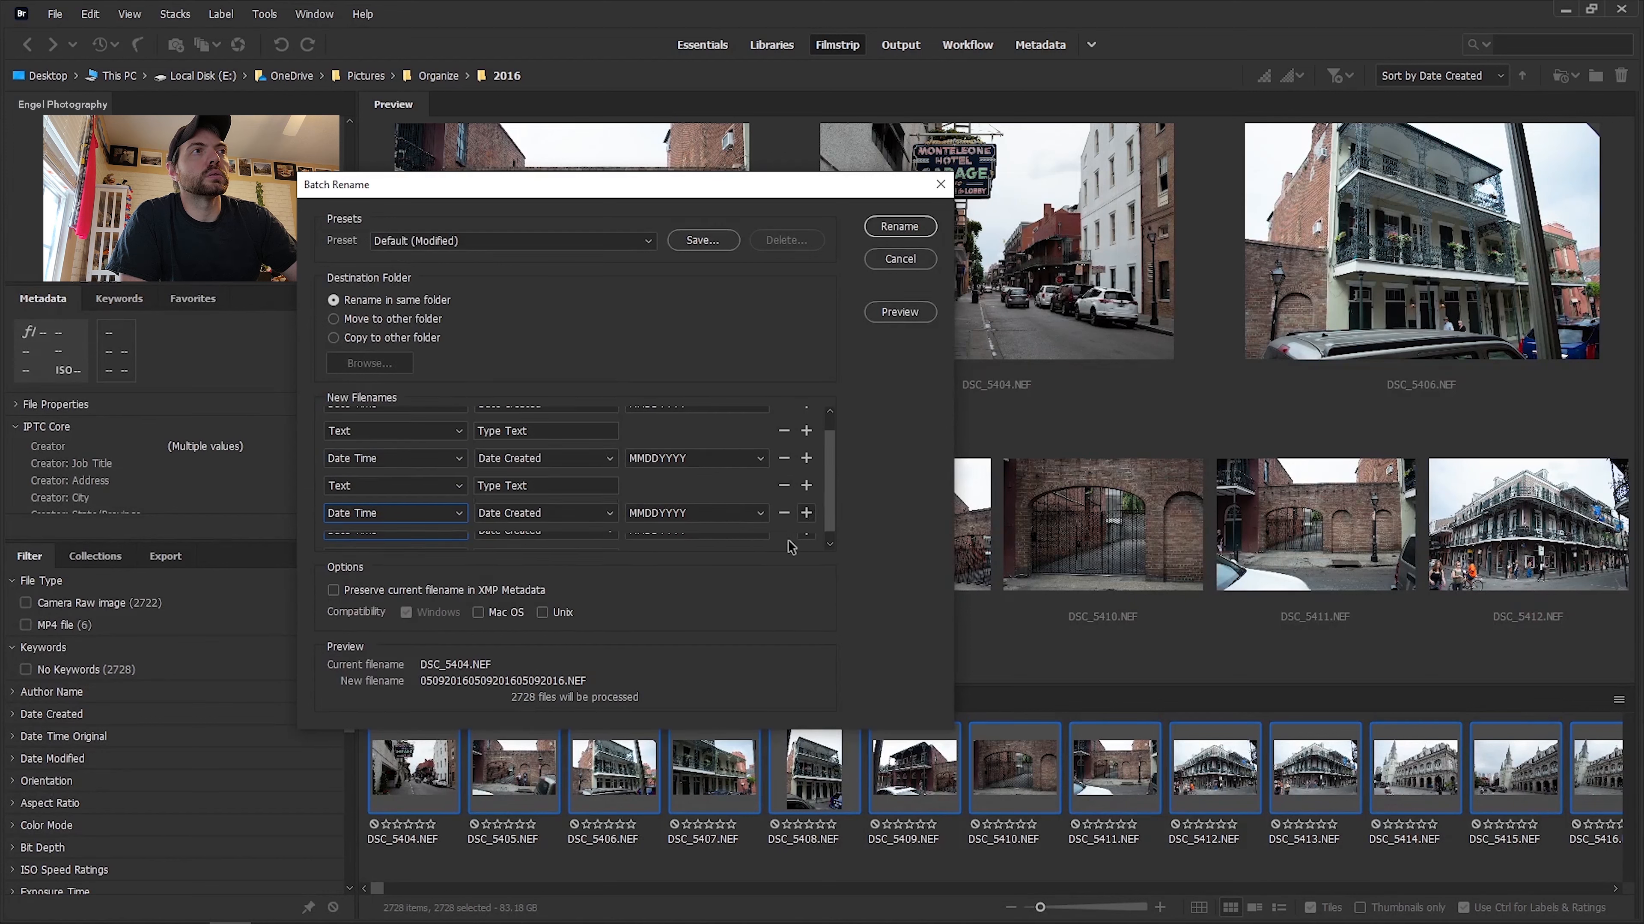
left_click(806, 540)
left_click(446, 541)
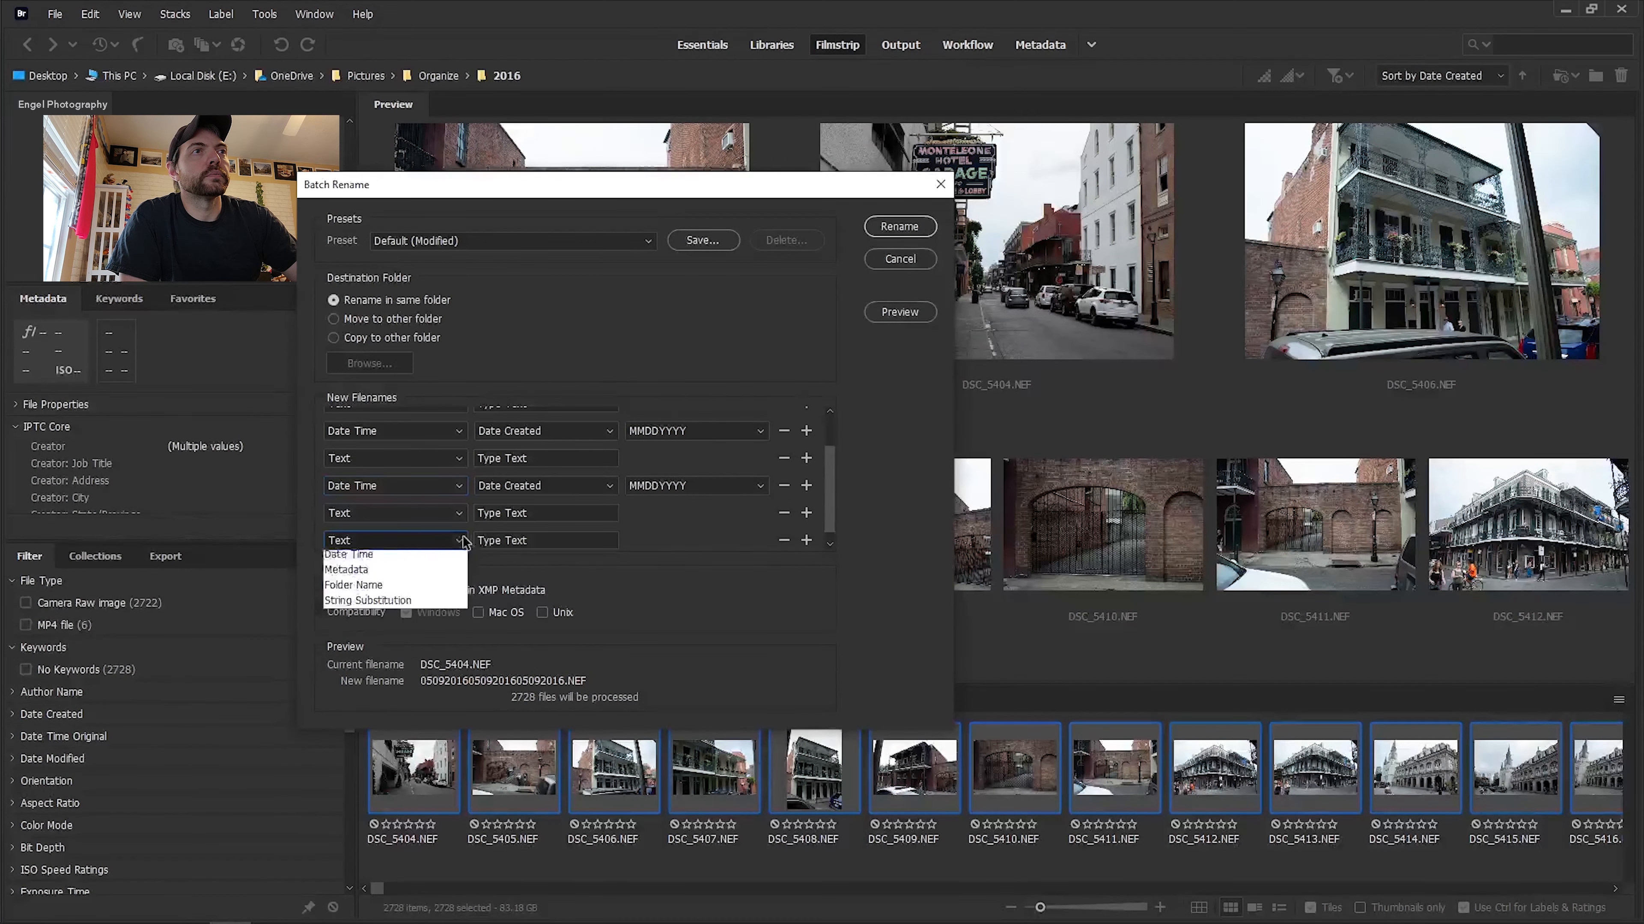
left_click(349, 651)
Set the first Date Created part's format to YYYY.
left_click_drag(834, 487, 832, 418)
left_click(751, 422)
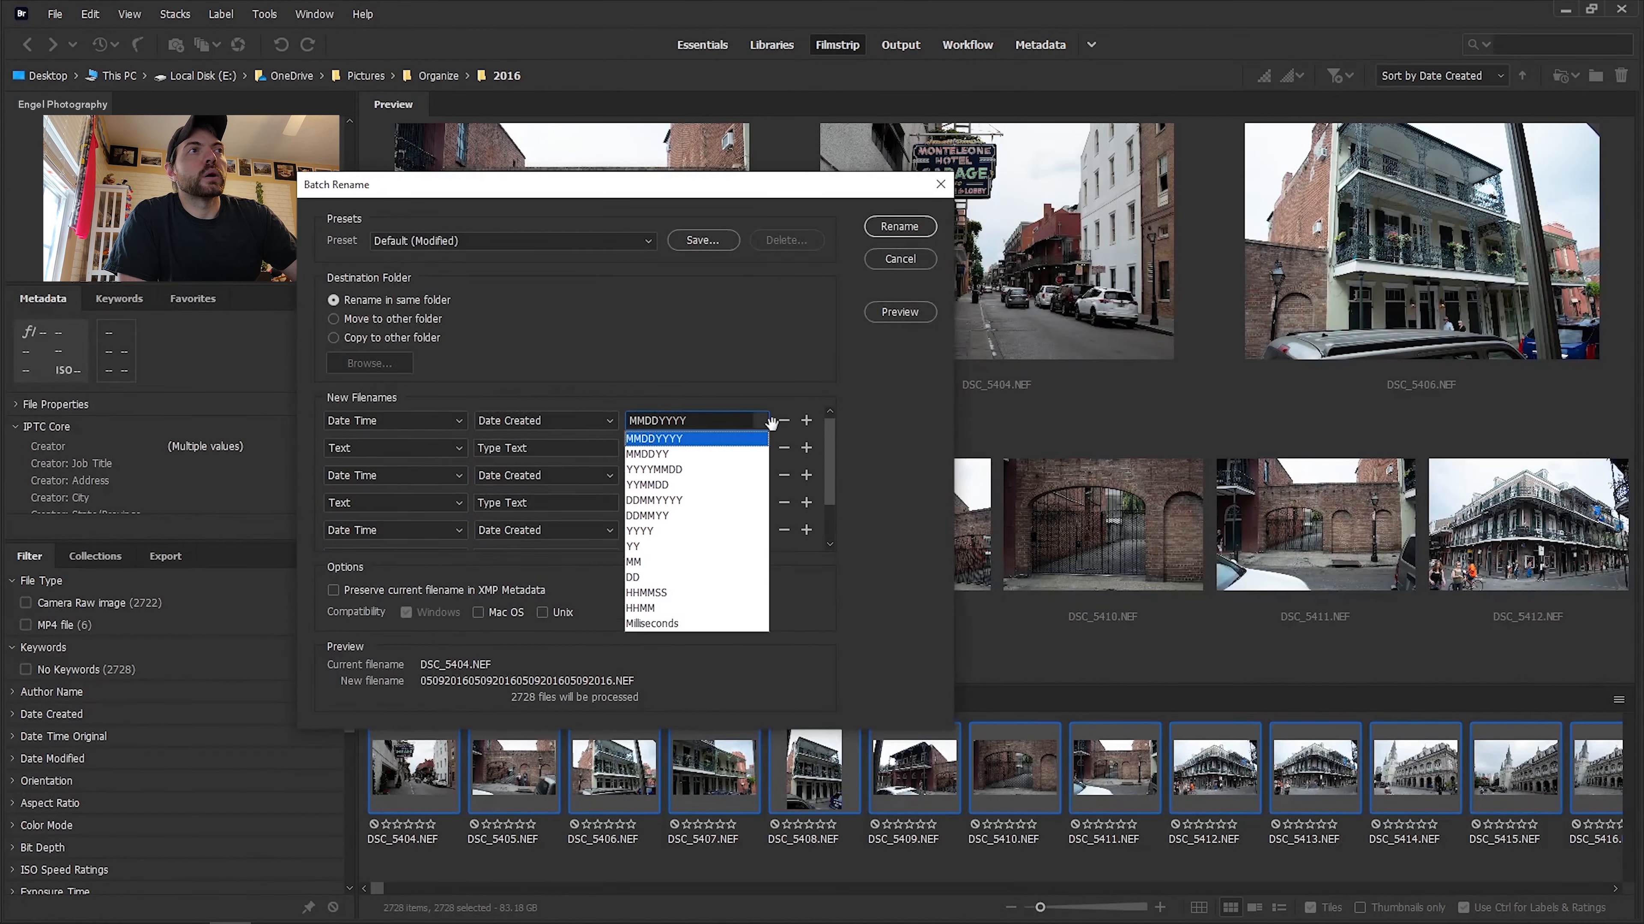
left_click(705, 532)
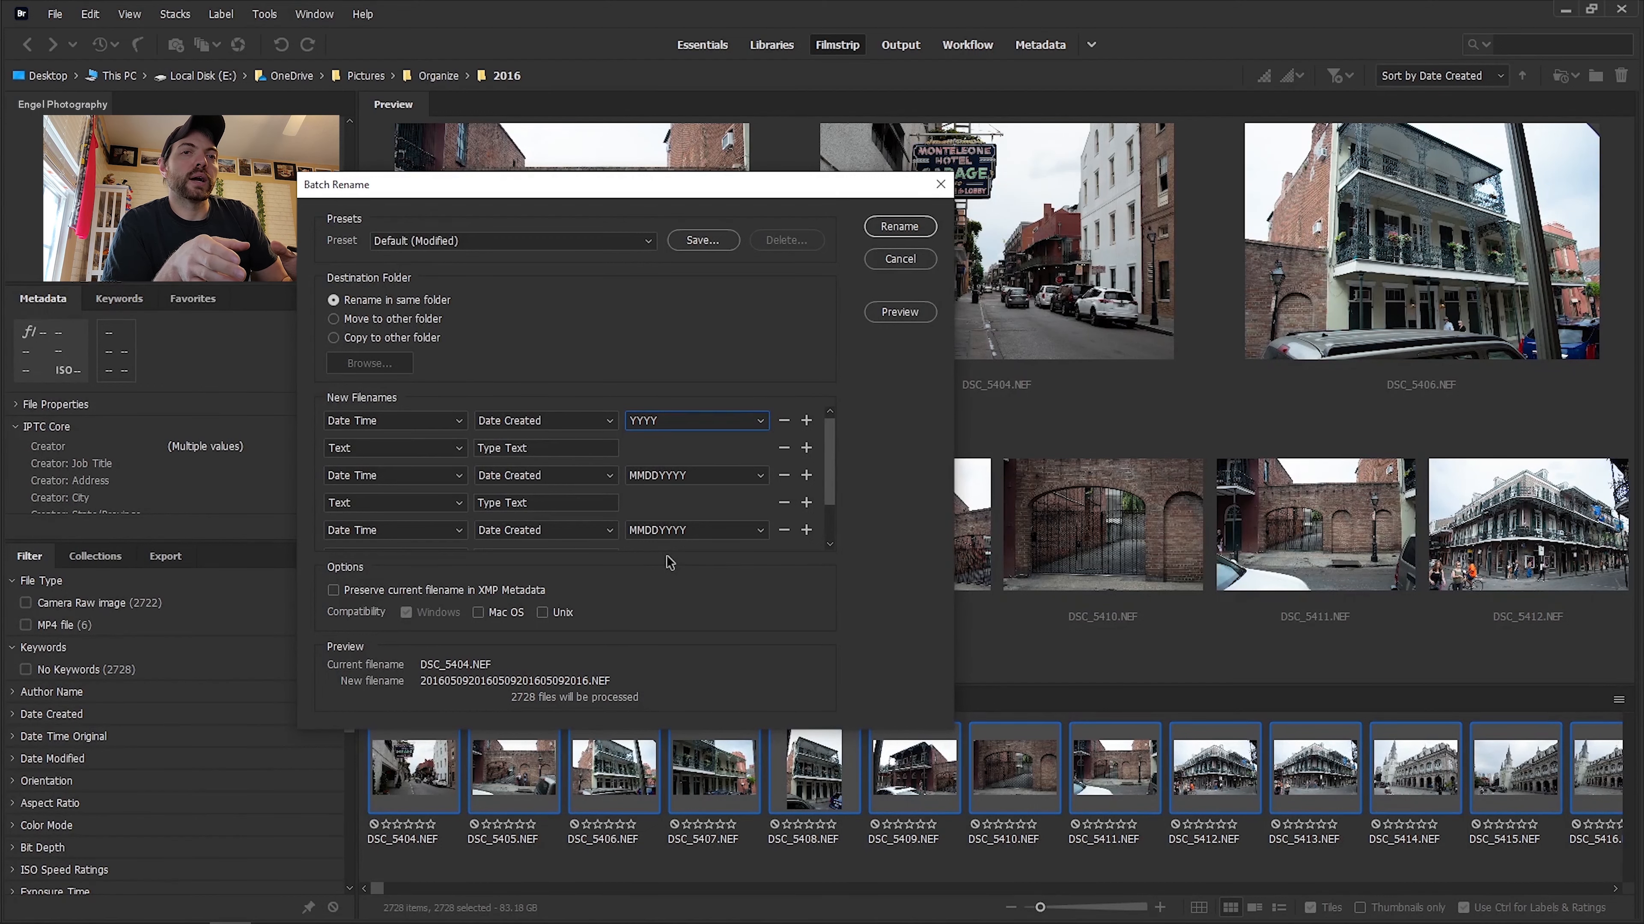
left_click(728, 478)
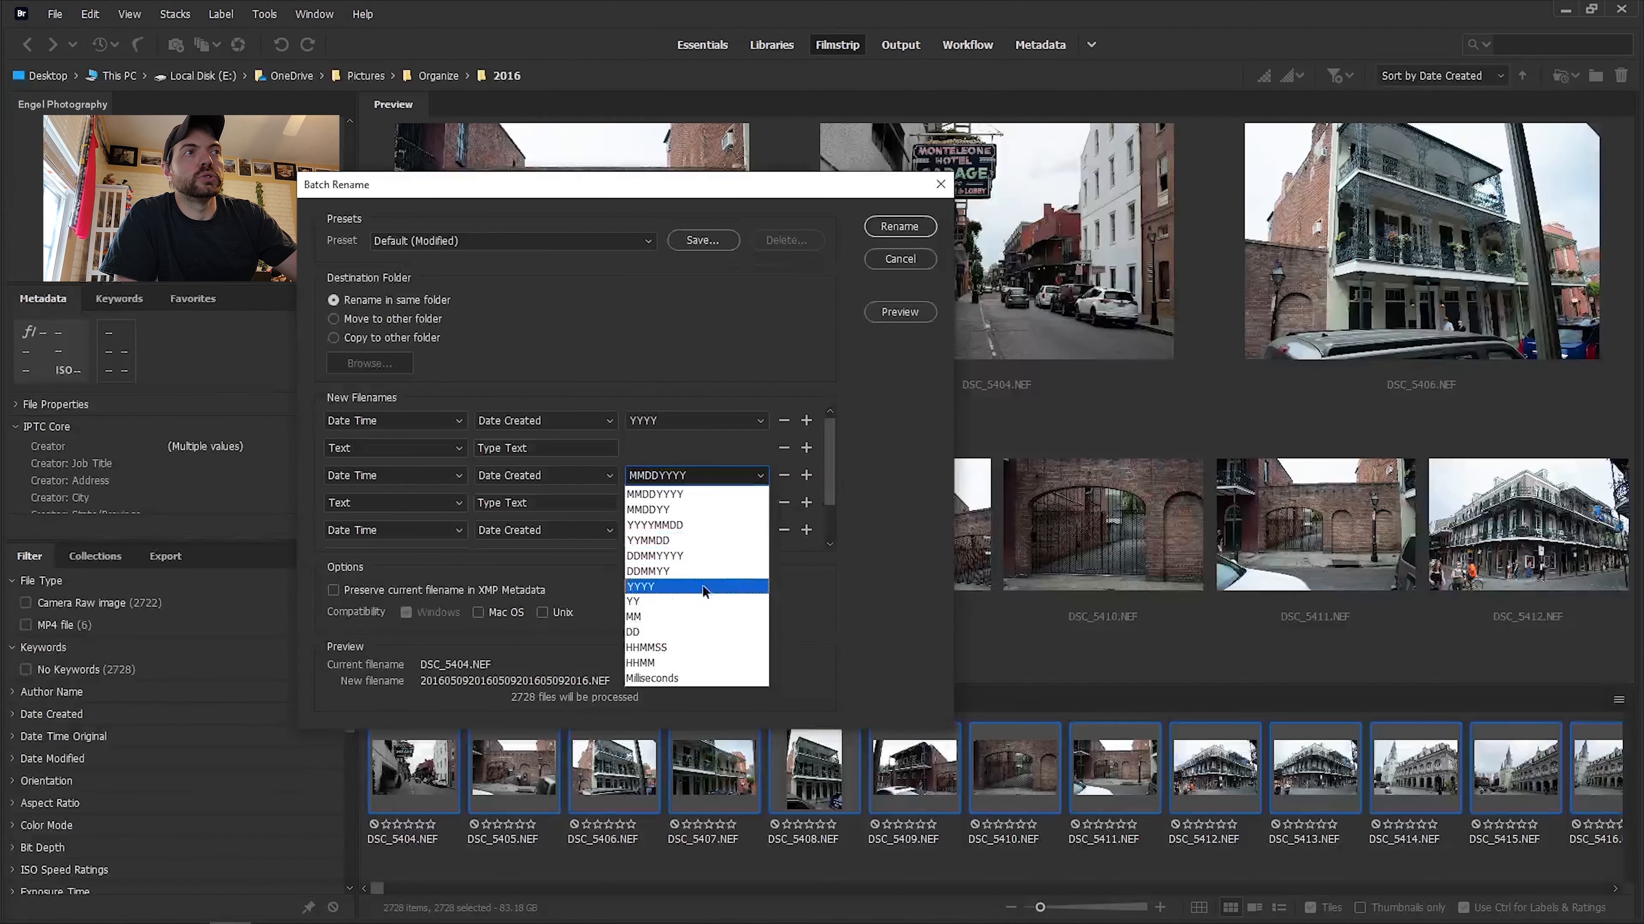
Set the other date parts' formats to MM, DD and HHMMSS.
left_click(688, 617)
left_click(731, 530)
left_click(688, 687)
Put a hyphen in both Text parts and rename all 2728 photos.
left_click_drag(830, 466, 831, 502)
left_click(543, 448)
type("-")
left_click(543, 503)
type("-")
scroll(833, 471, "down", 2)
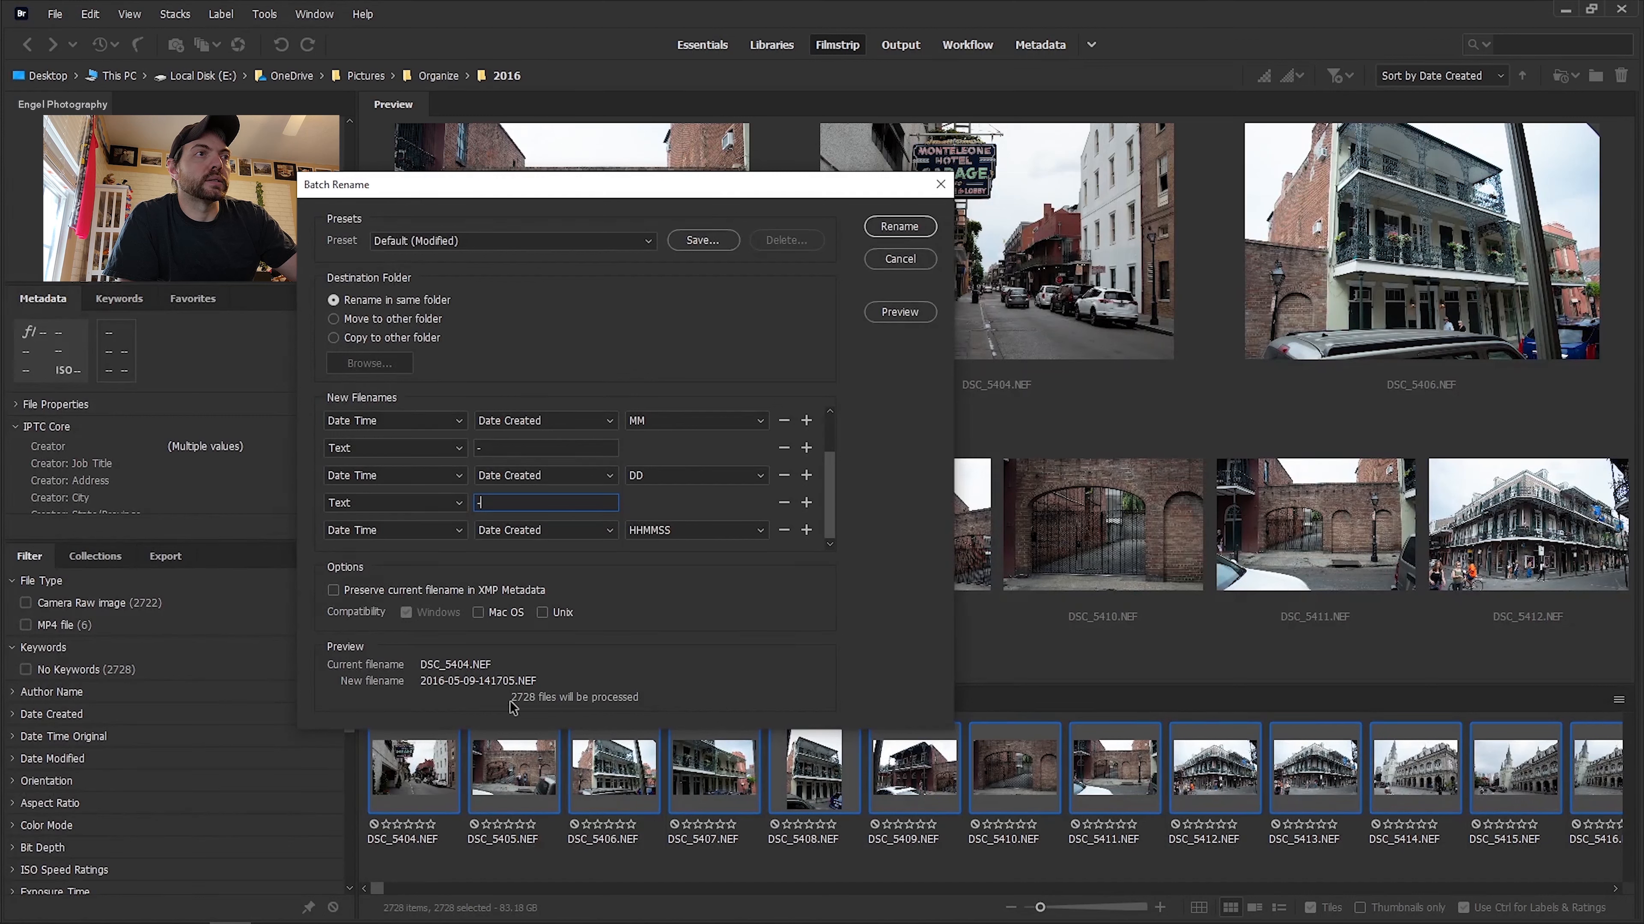
left_click(898, 228)
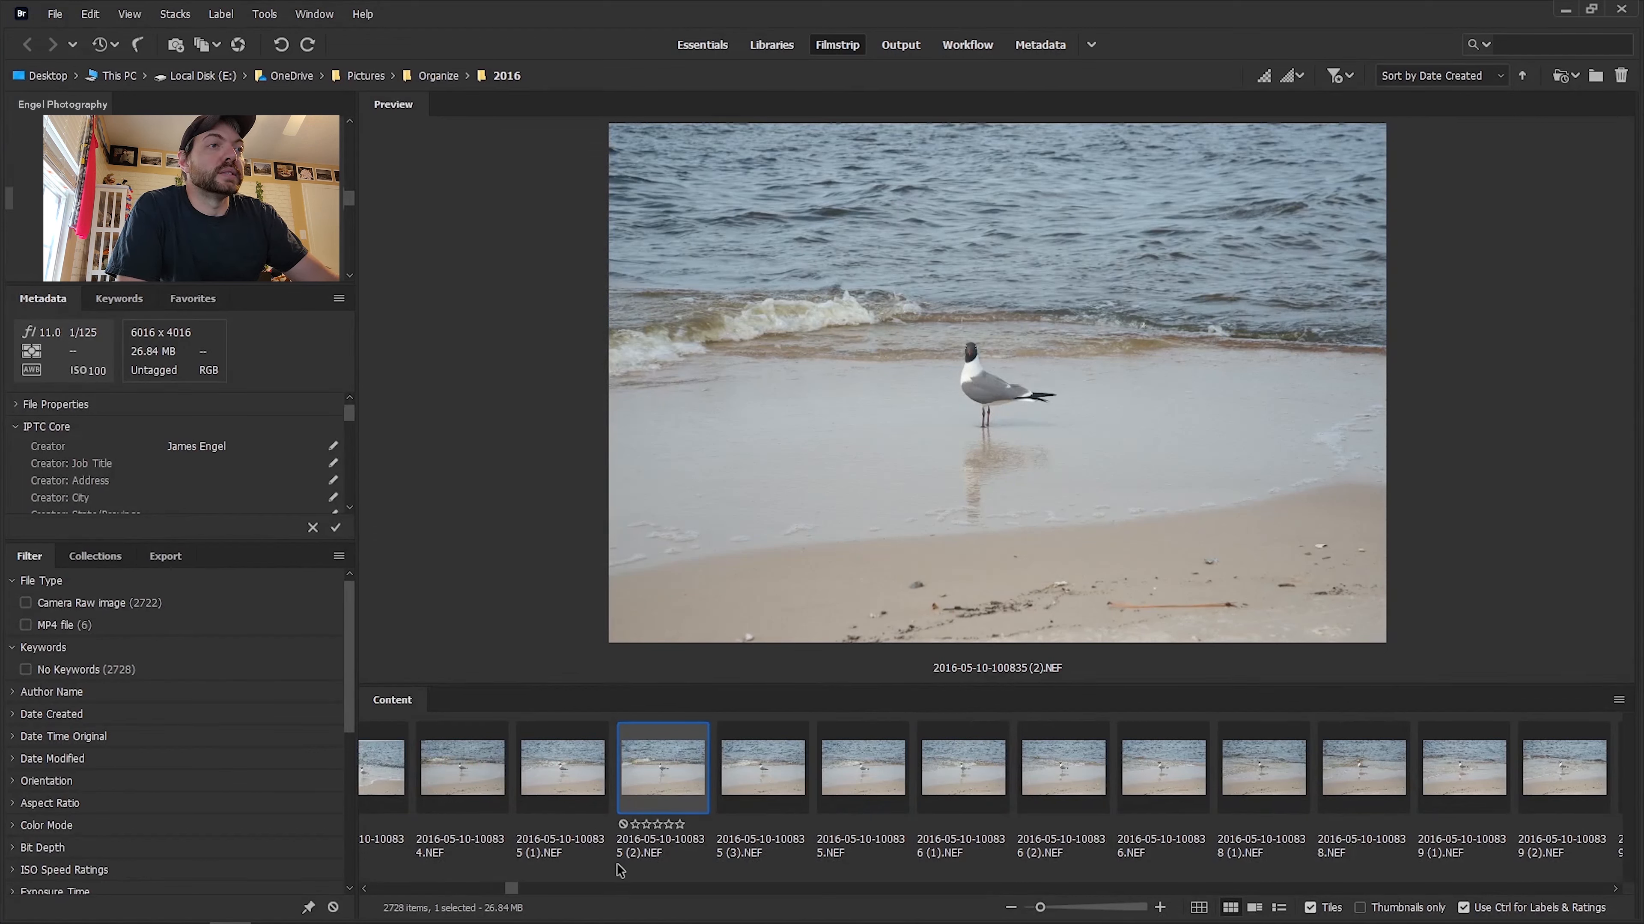
Compare the 2016-05-11 monument photos with and without (1) suffixes, then select all 2728 photos.
left_click_drag(513, 891, 1249, 879)
left_click(775, 771)
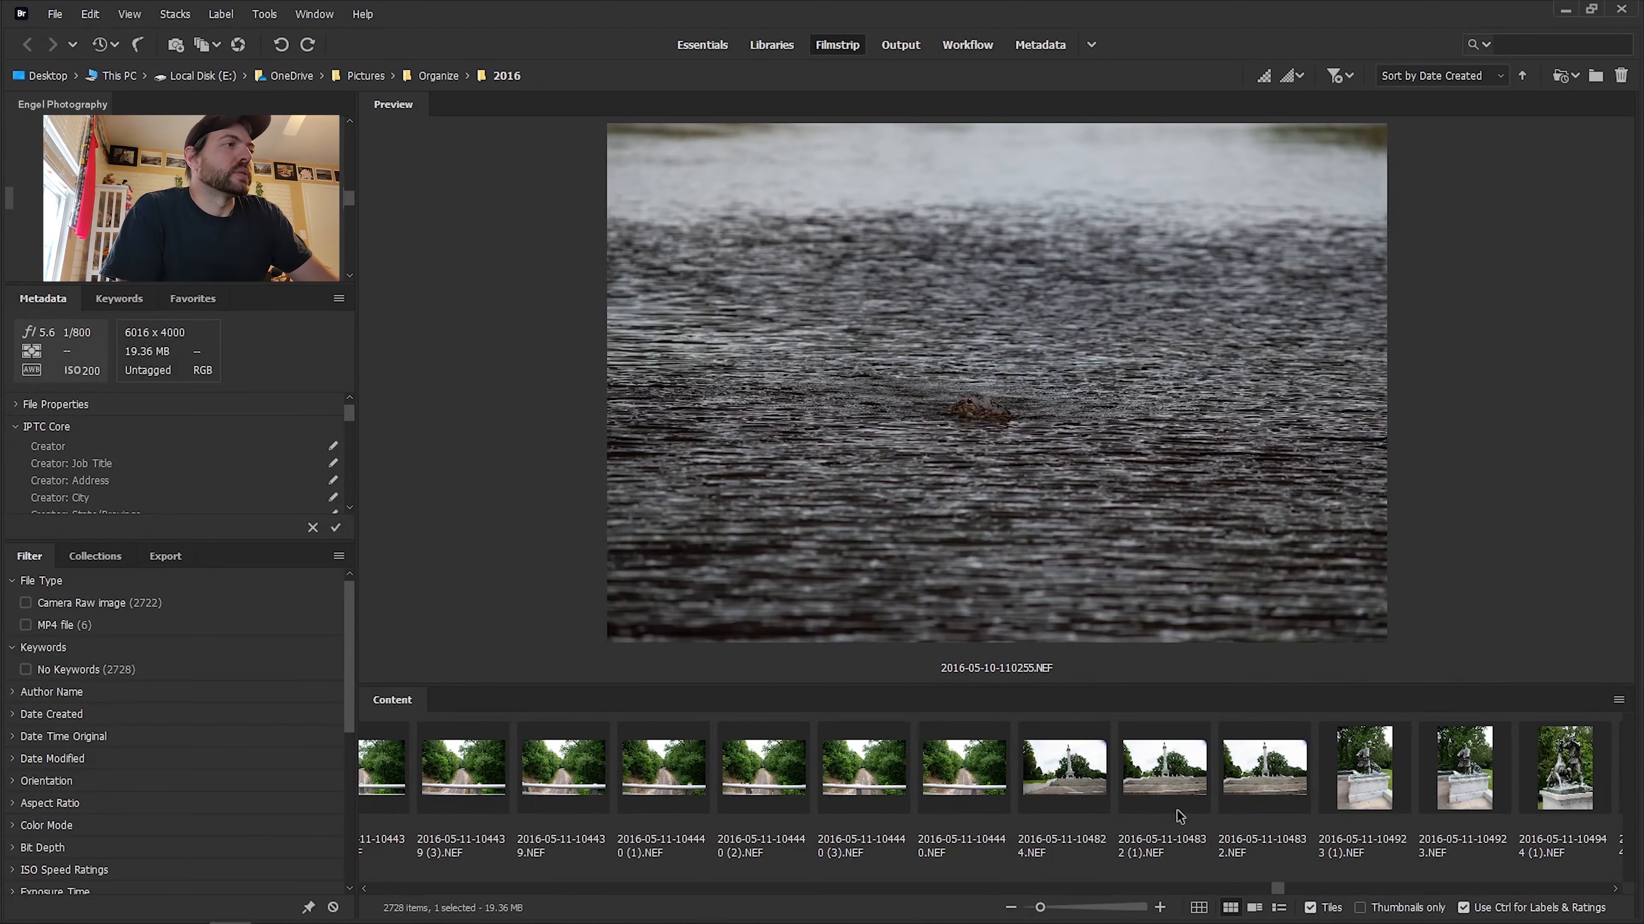
left_click(1167, 797)
left_click(1067, 798)
left_click(1144, 782)
left_click(1223, 774)
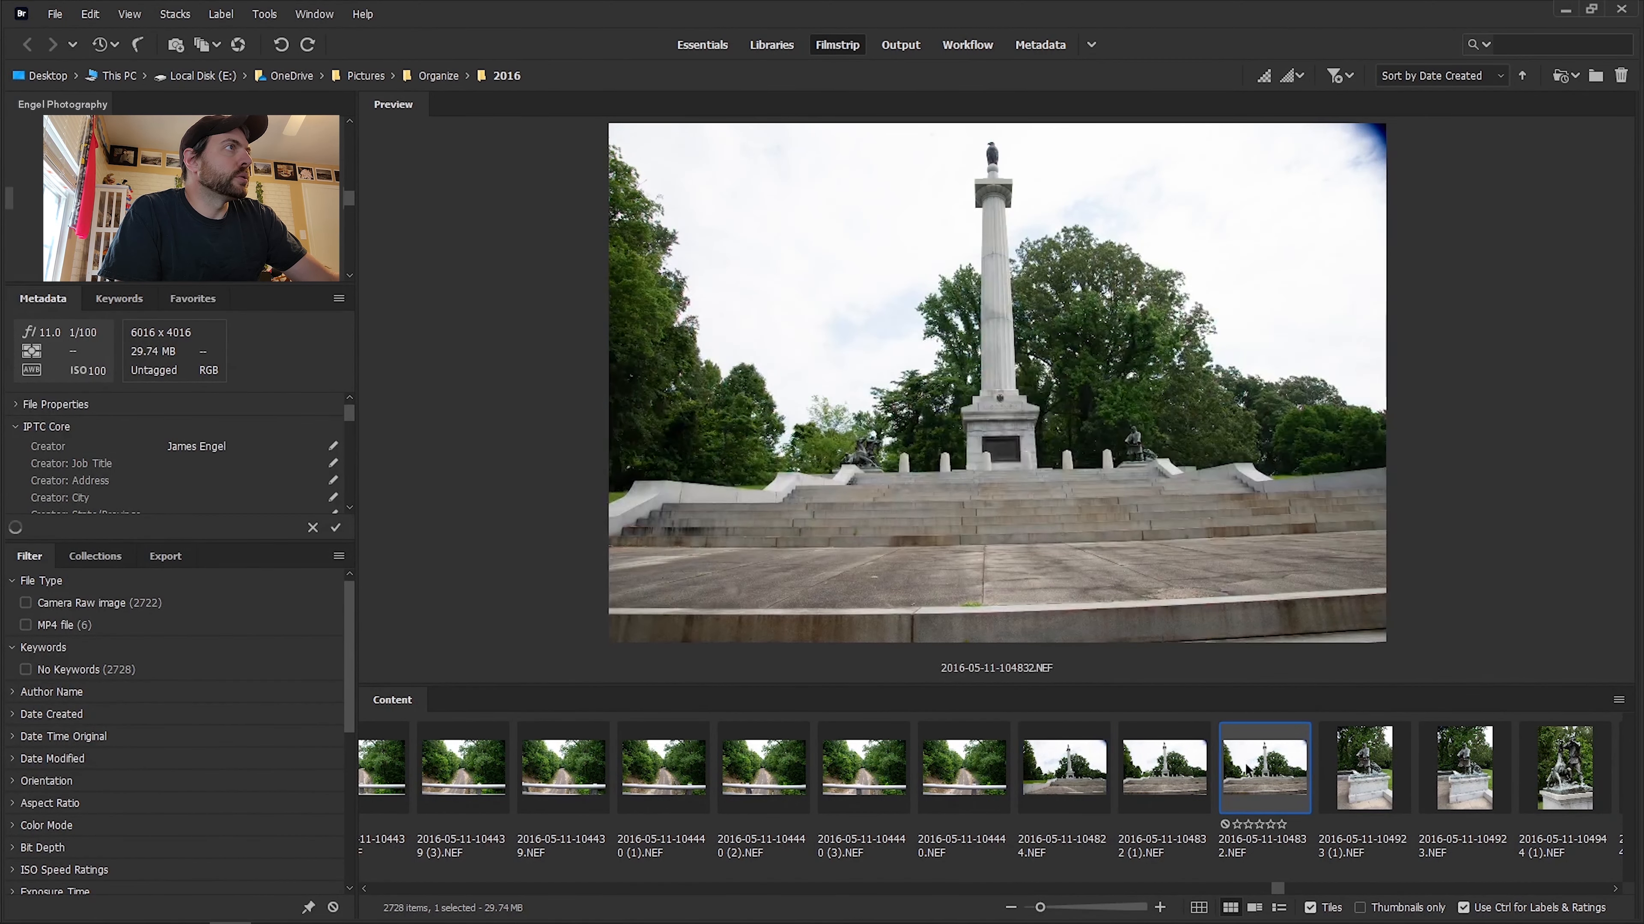
left_click(1177, 782)
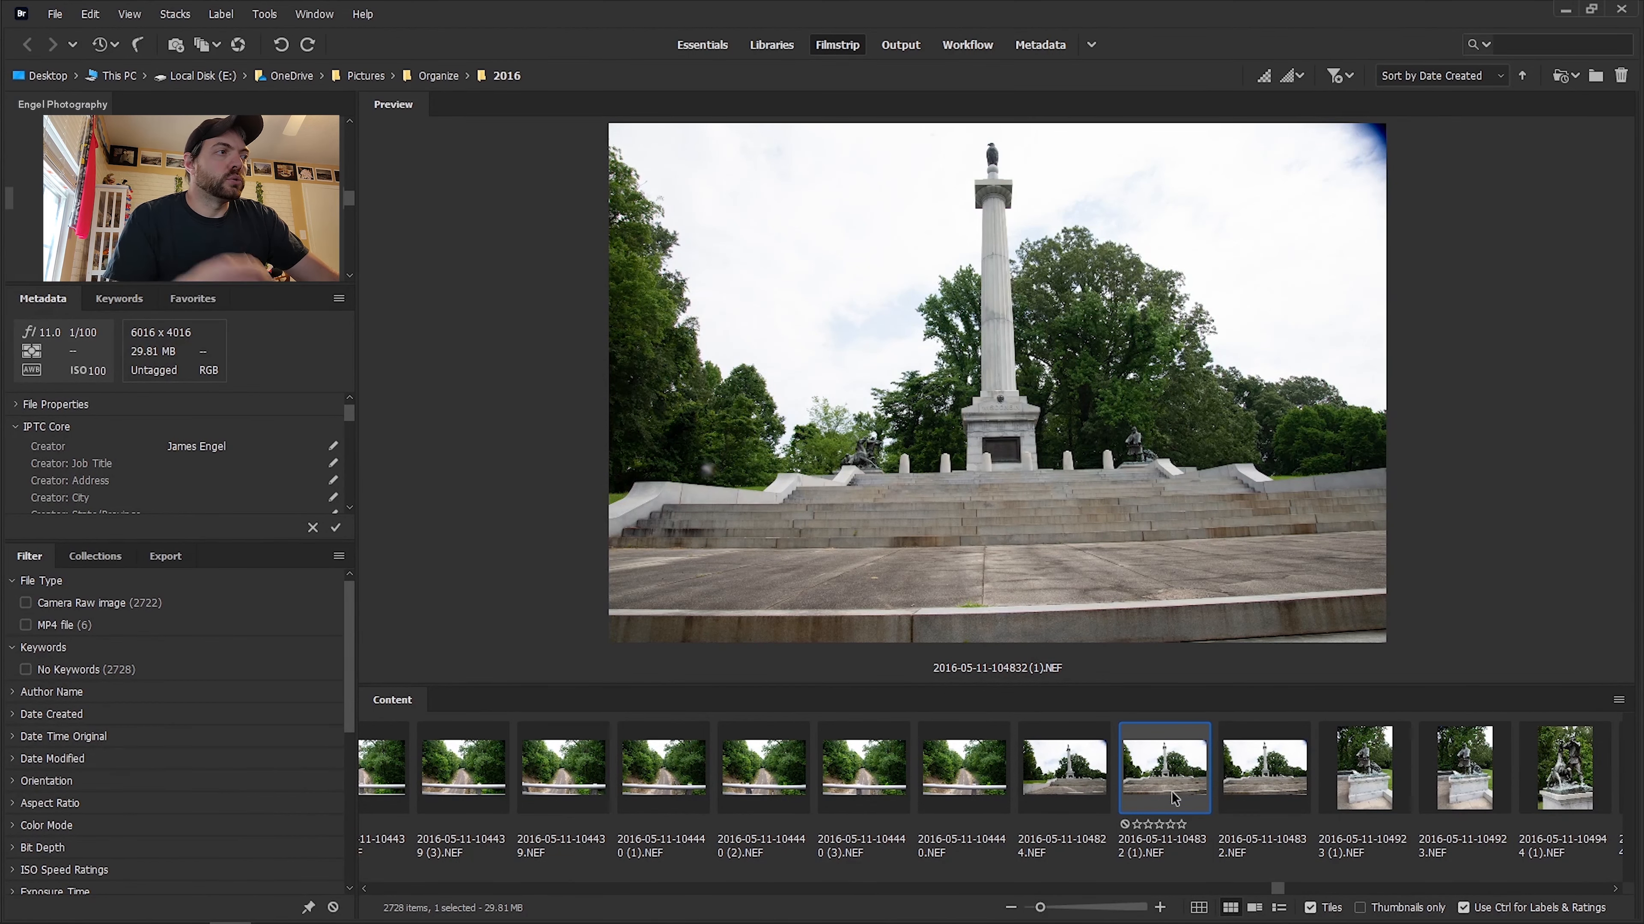
key("ctrl+a")
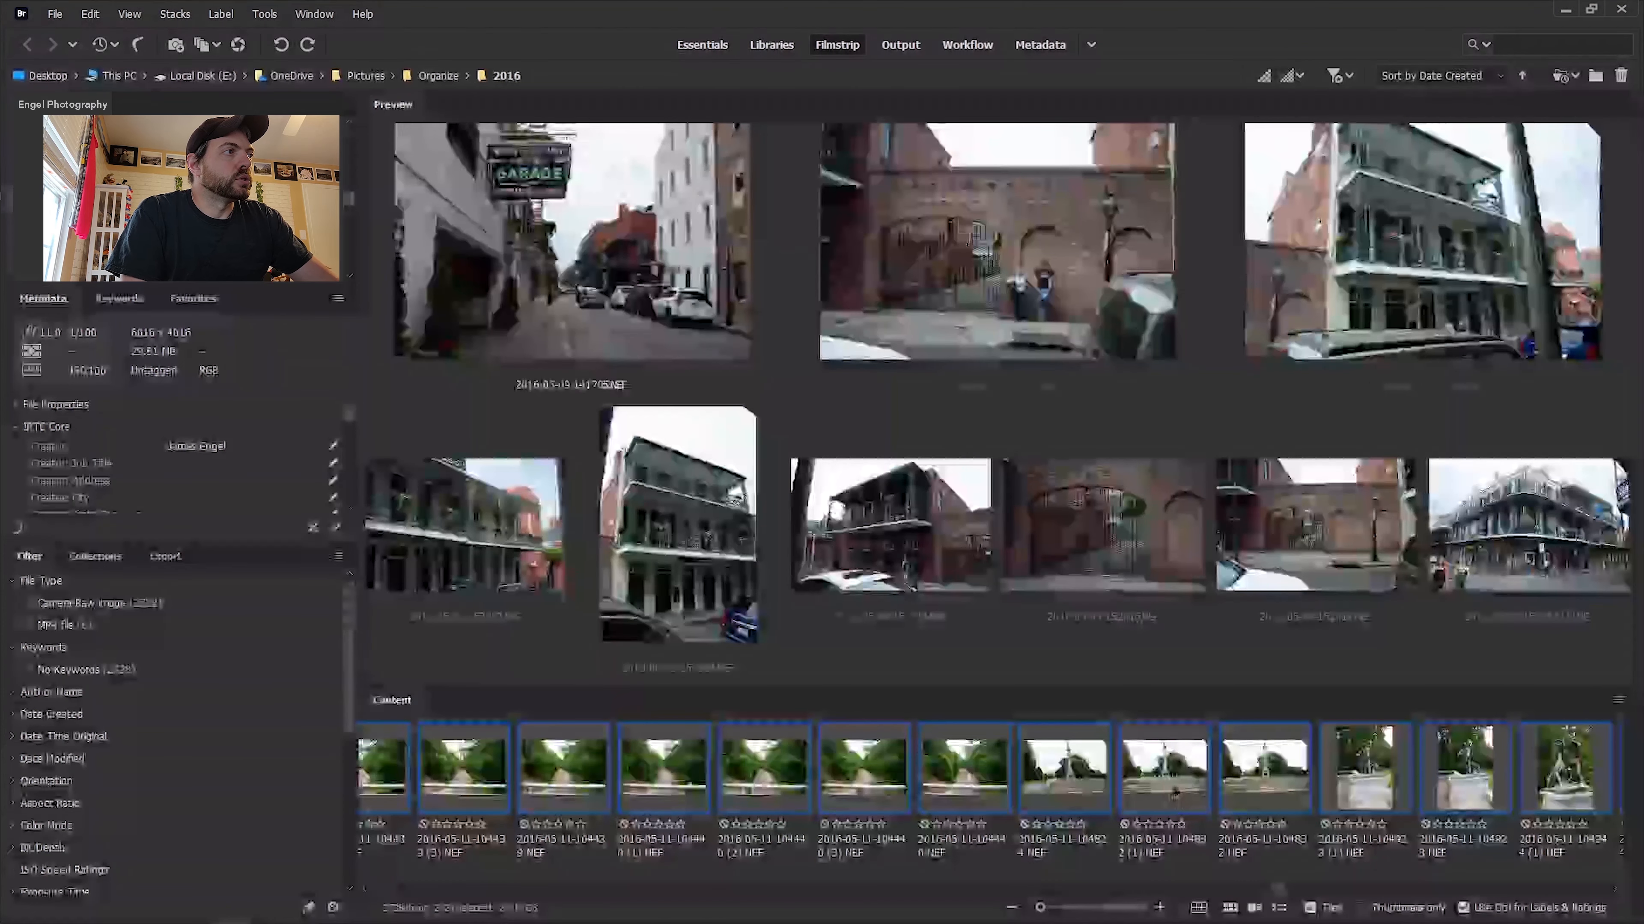
Reopen Batch Rename for all photos and clear every part from the previous name pattern.
right_click(1165, 802)
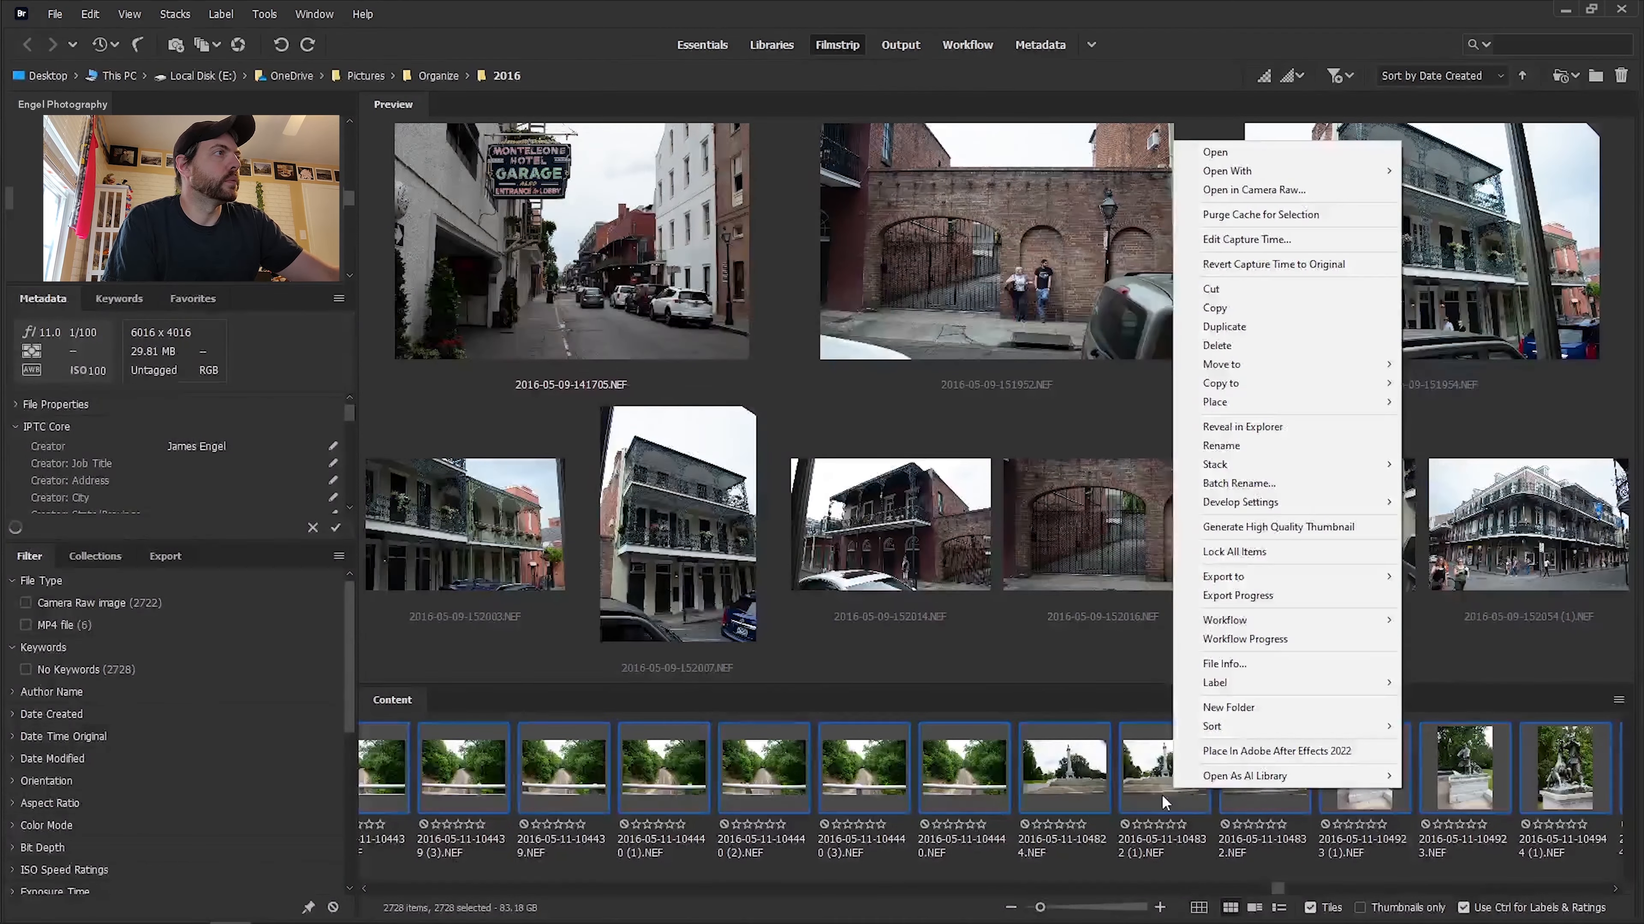
left_click(1302, 482)
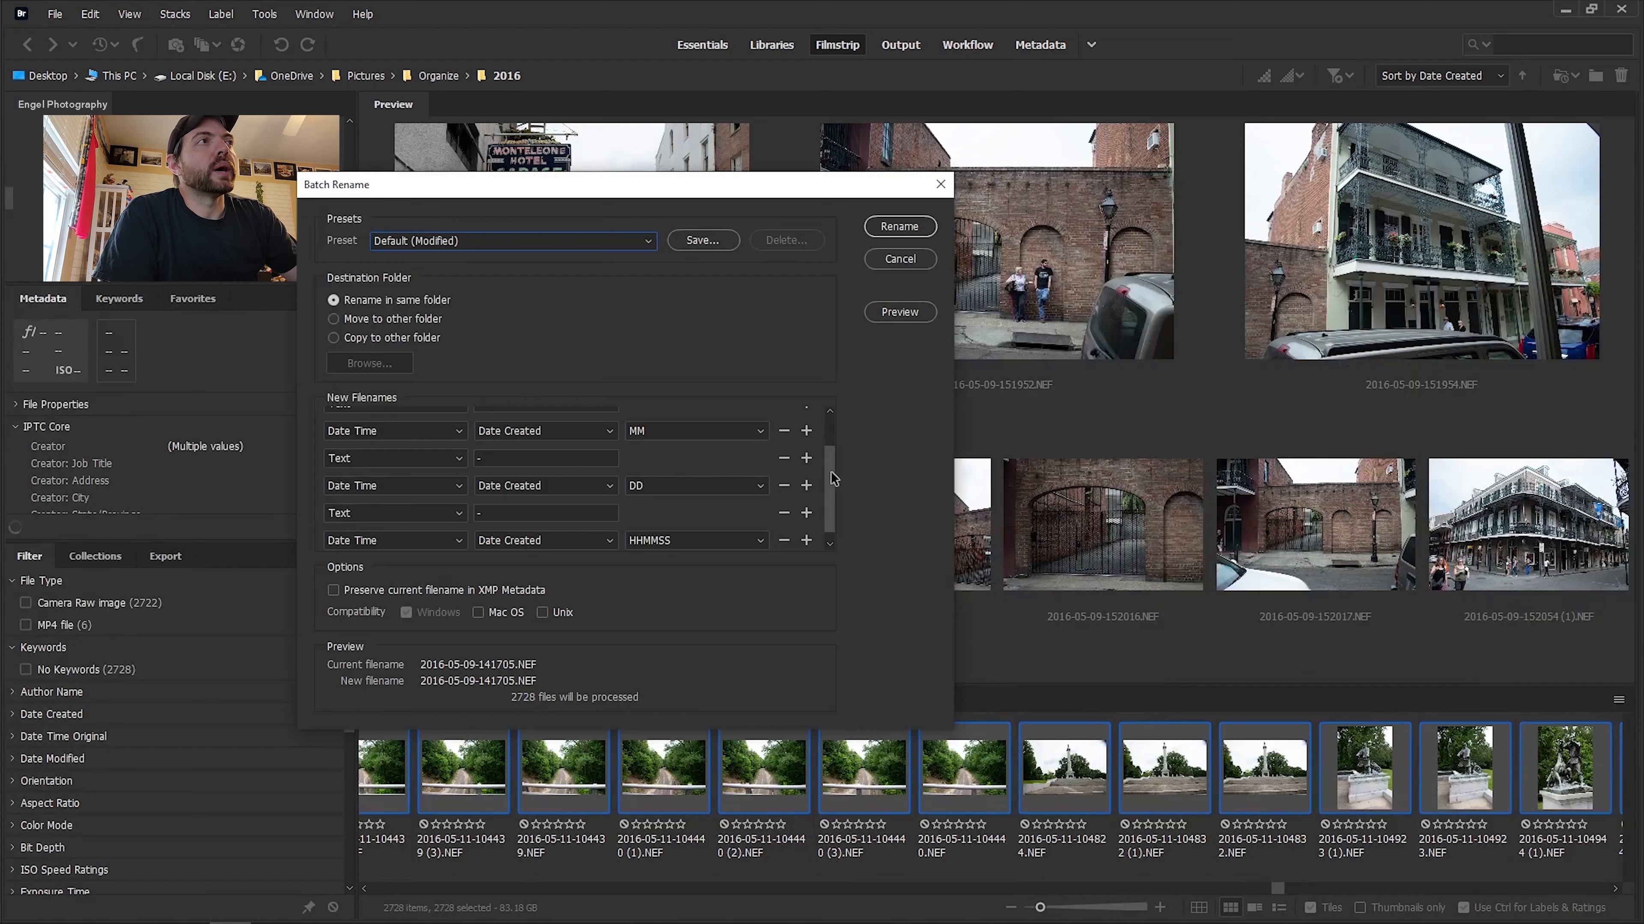
left_click(784, 540)
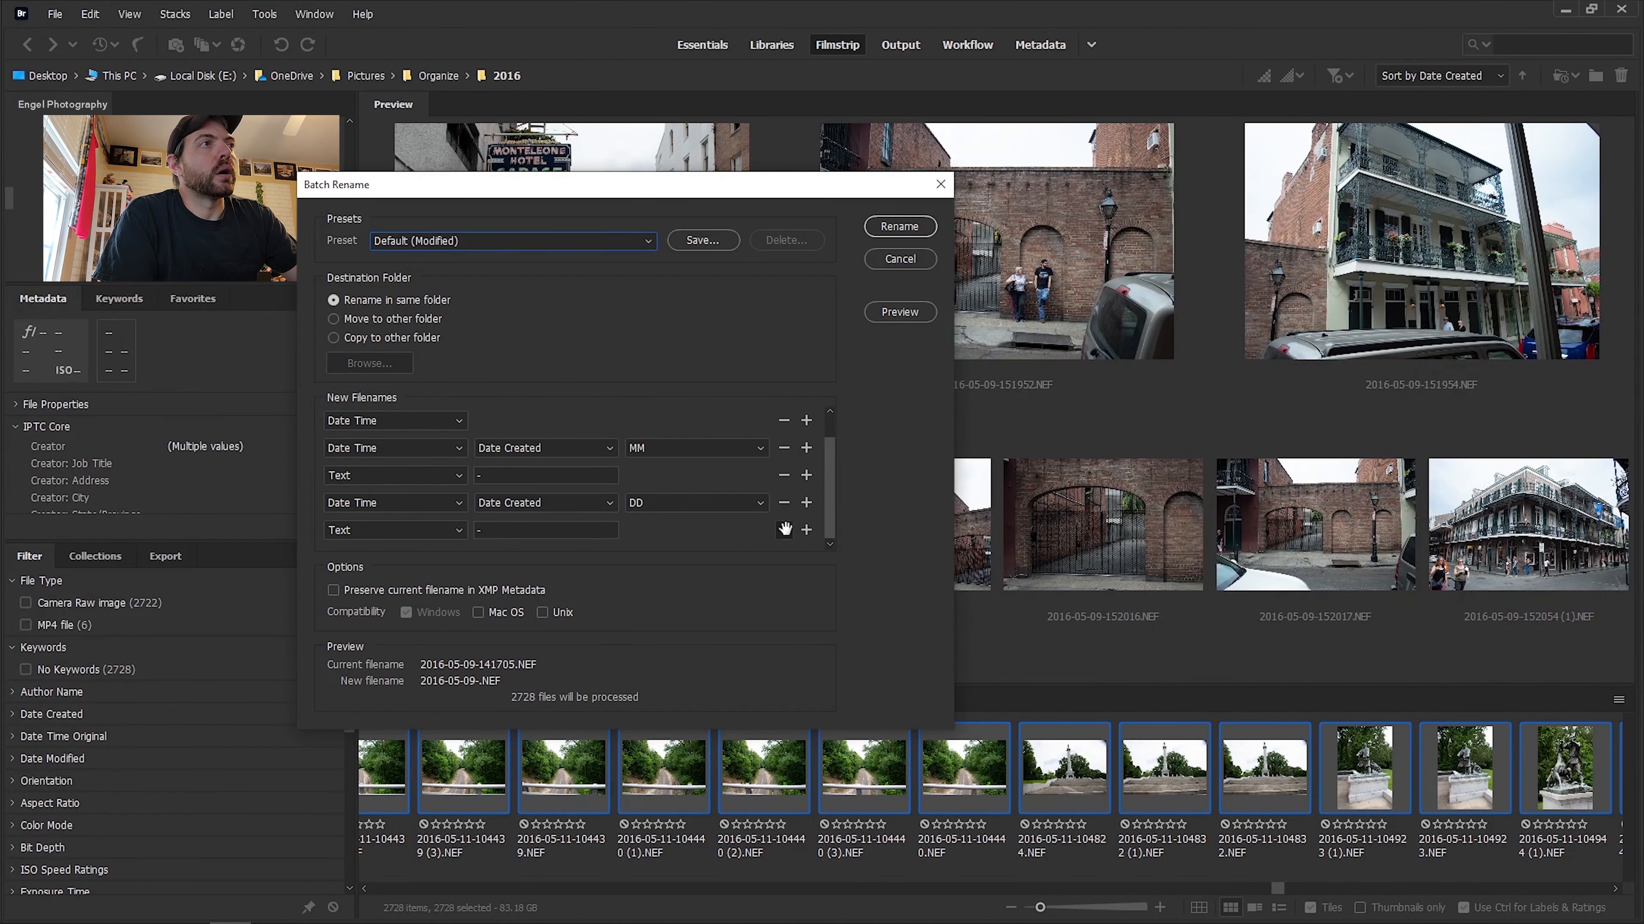
left_click(783, 529)
left_click(784, 502)
left_click(784, 475)
left_click(784, 447)
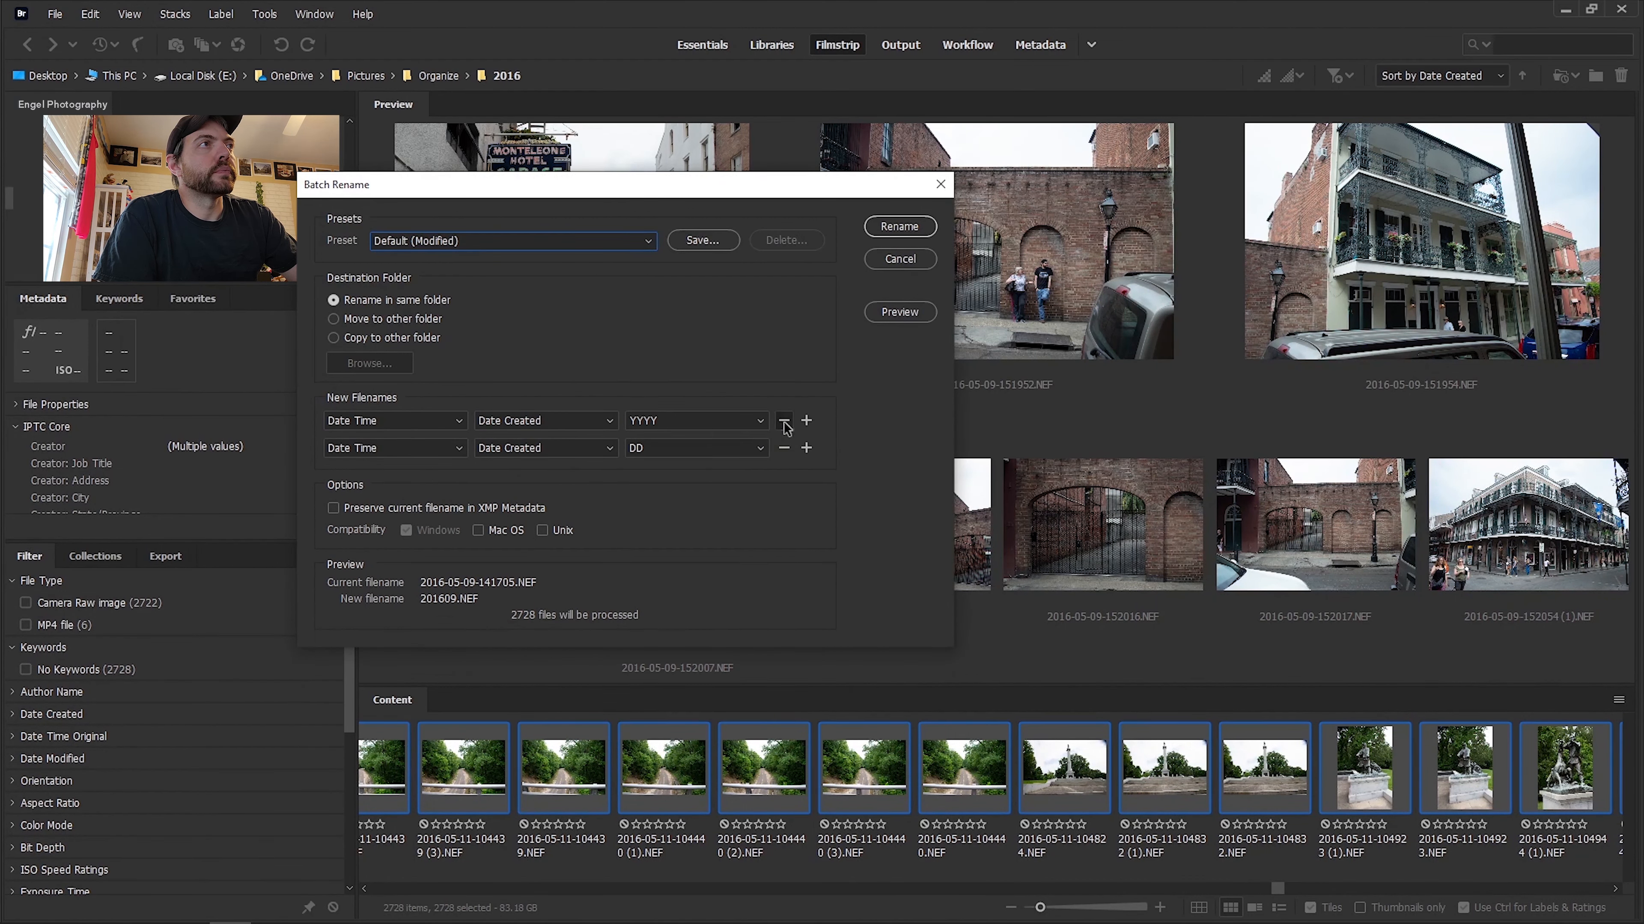
left_click(784, 421)
Use String Substitution replacing "(" with "-(" and rename all 2728 files.
left_click(458, 420)
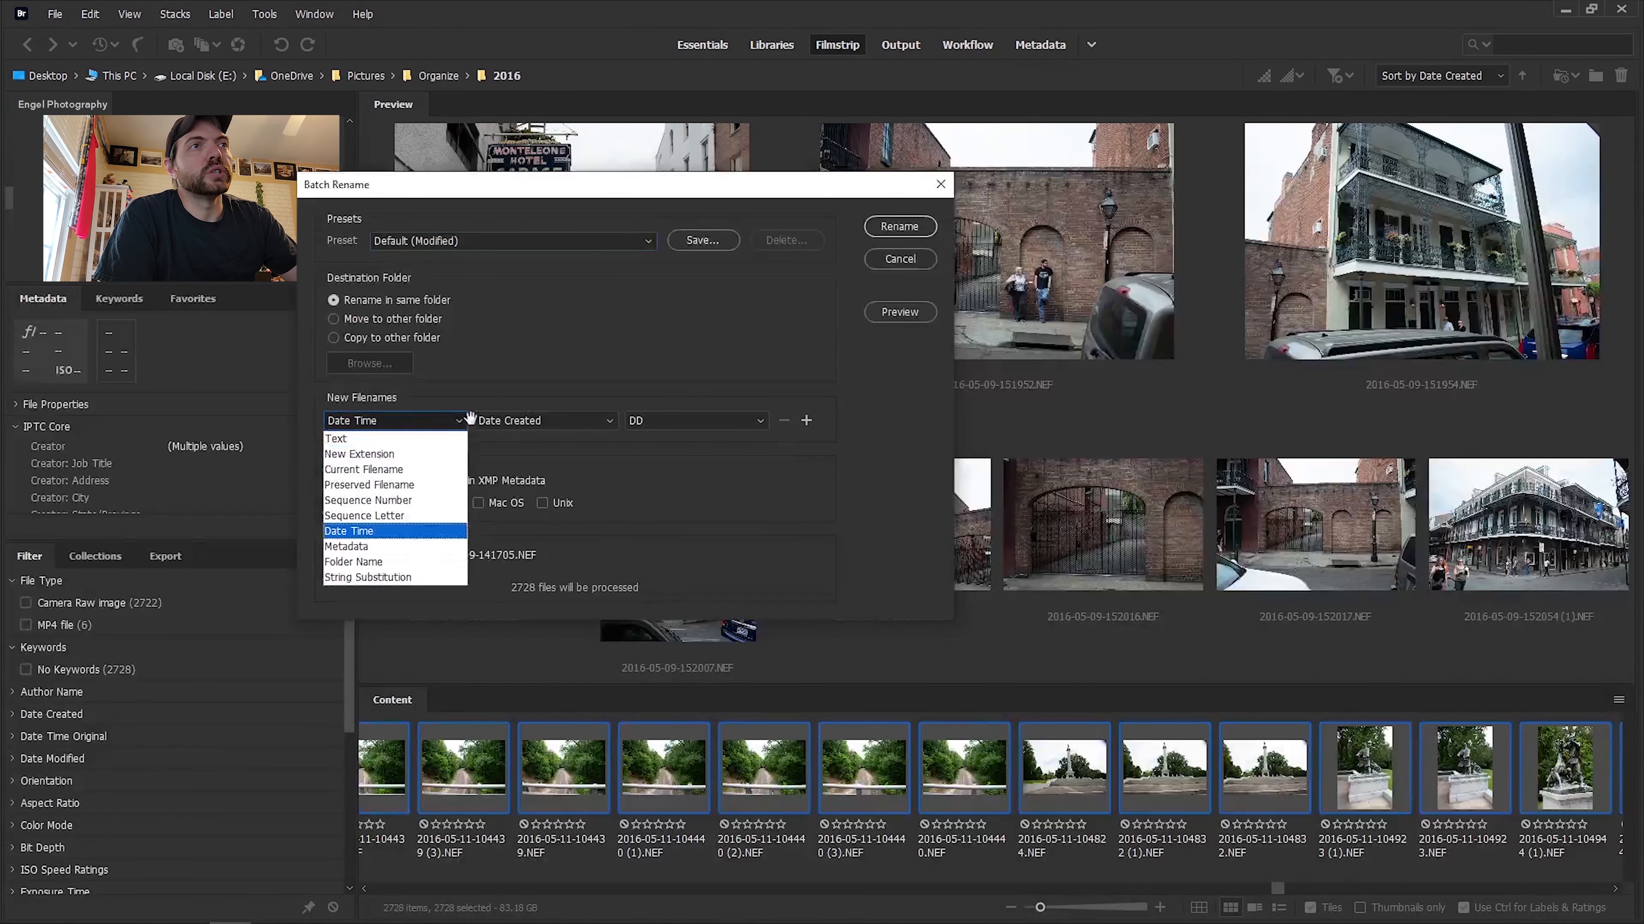
left_click(416, 585)
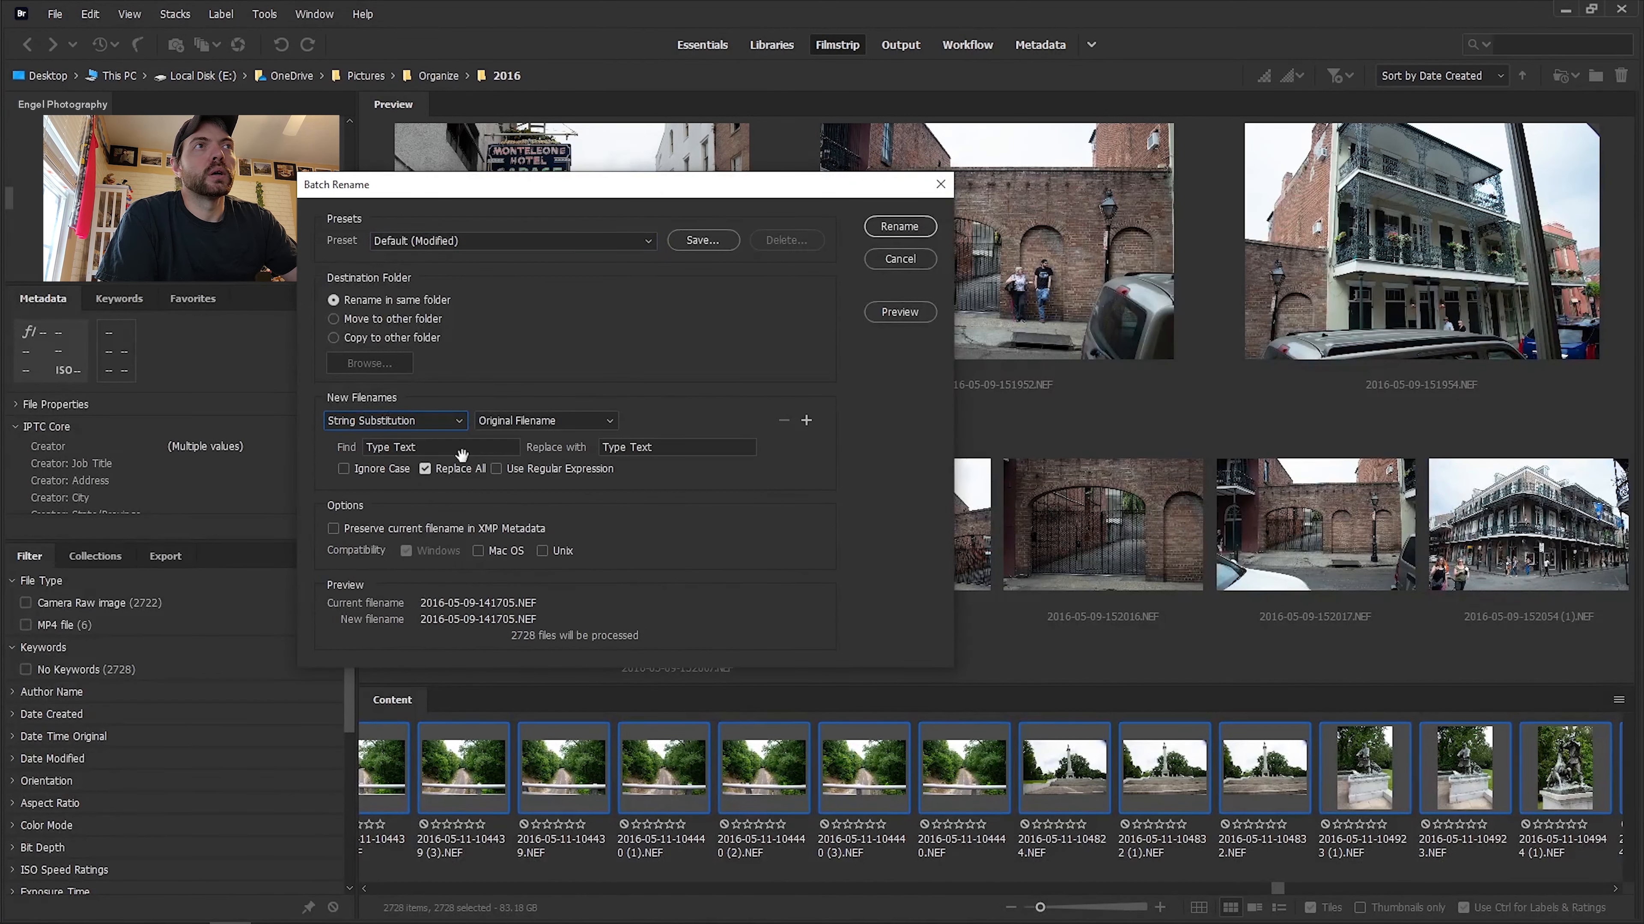
left_click(639, 448)
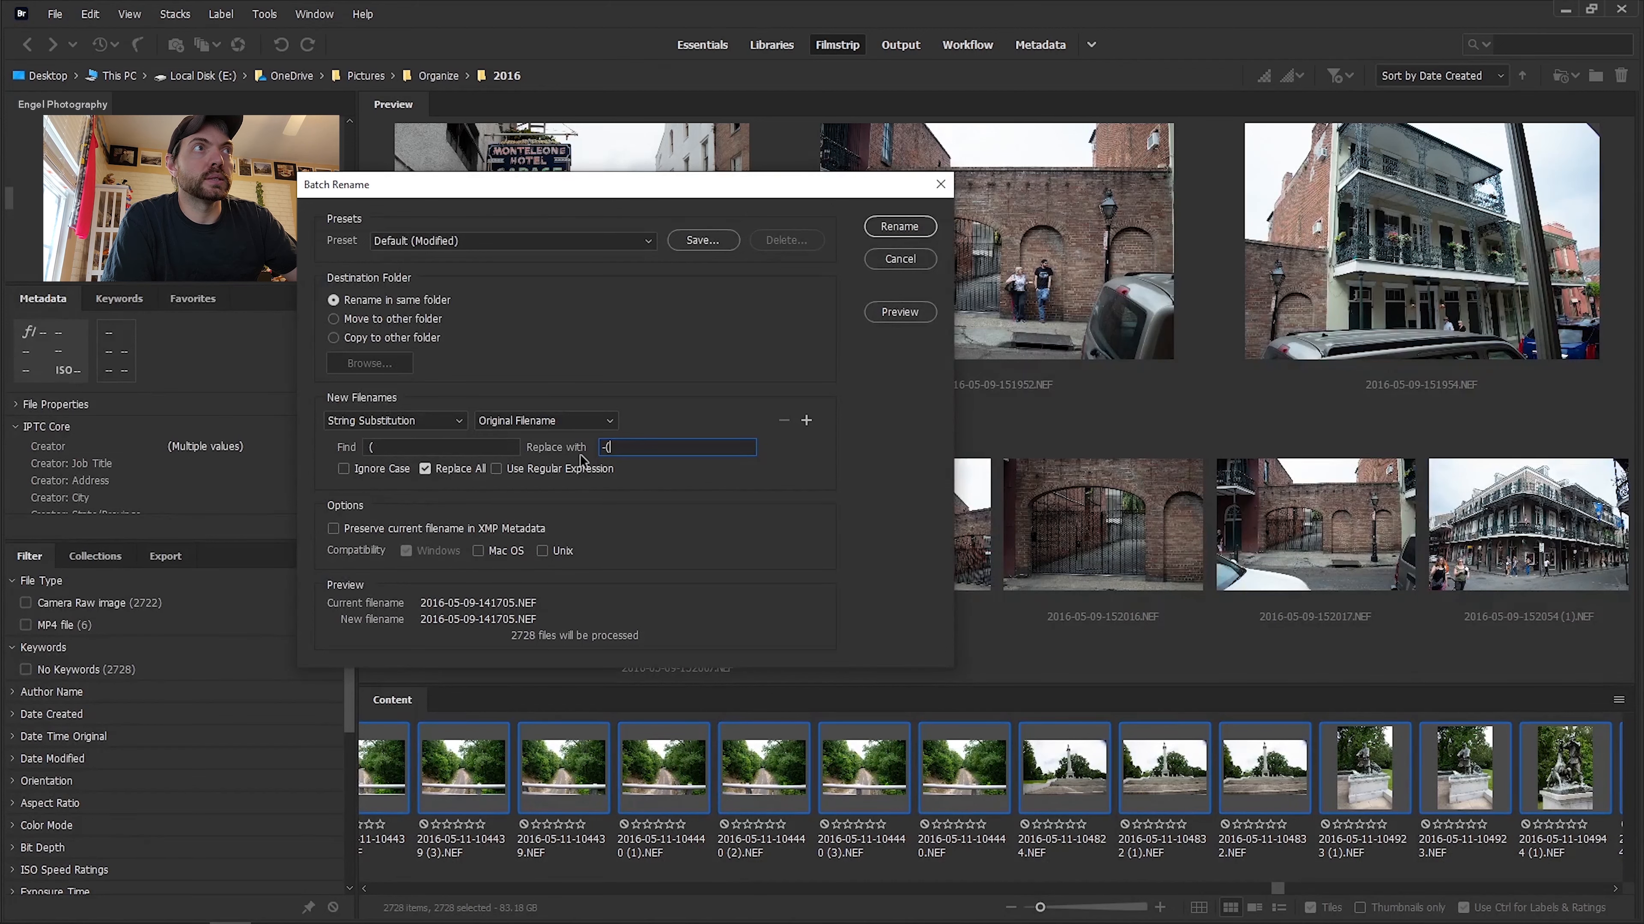
left_click(900, 226)
left_click(1188, 861)
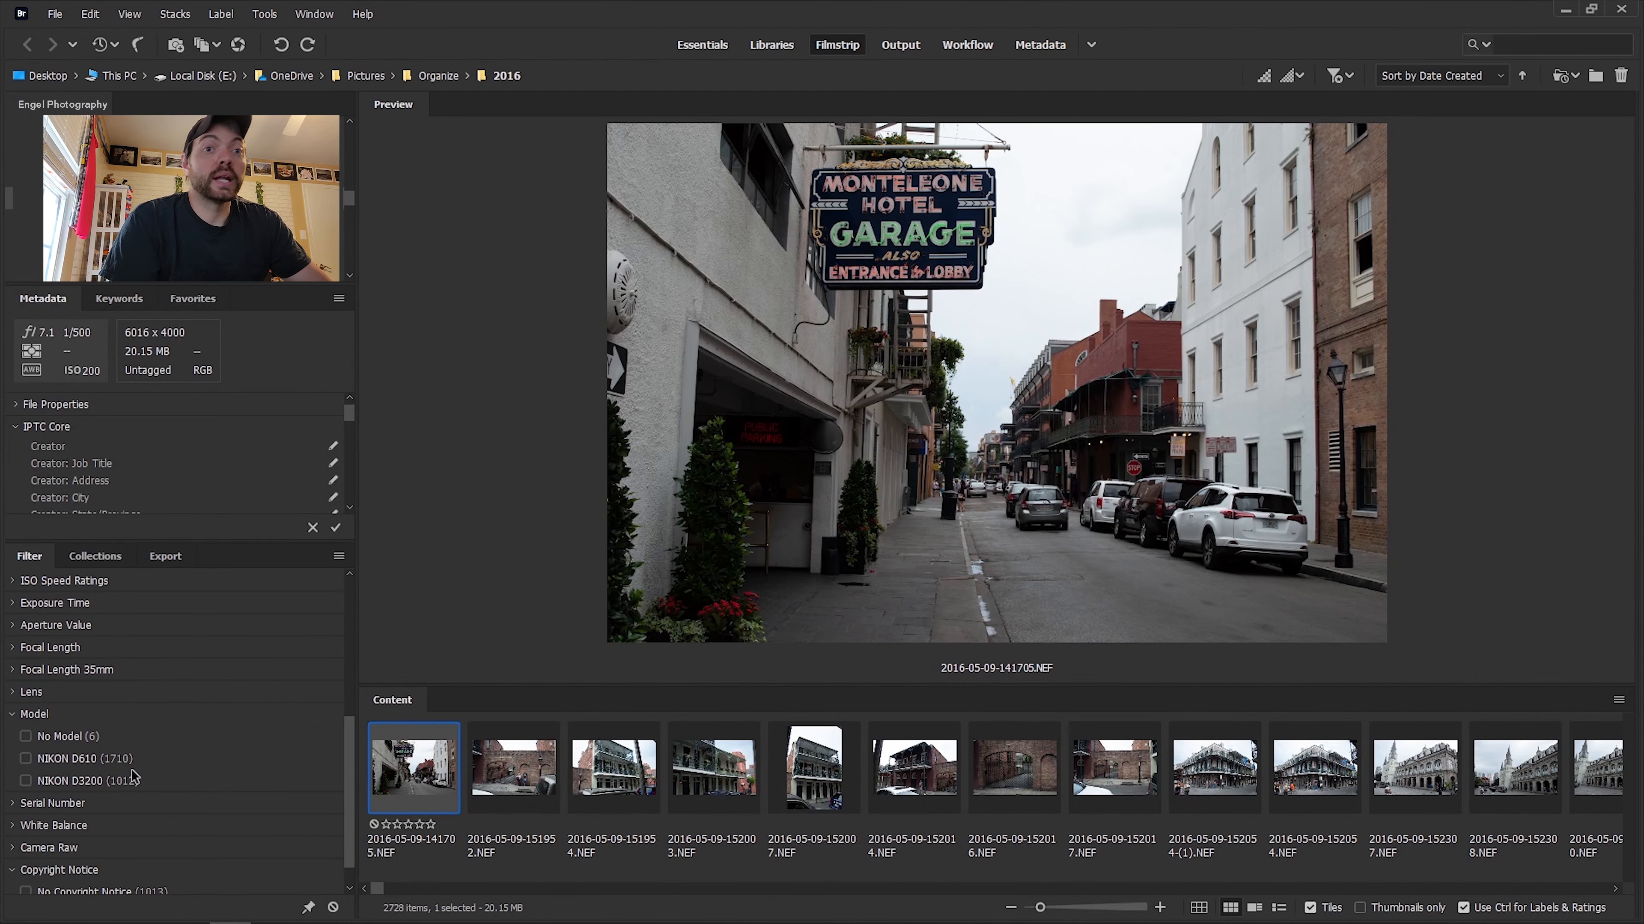
Filter the Model list down to NIKON D3200 only, checking its lighthouse photo.
left_click(91, 760)
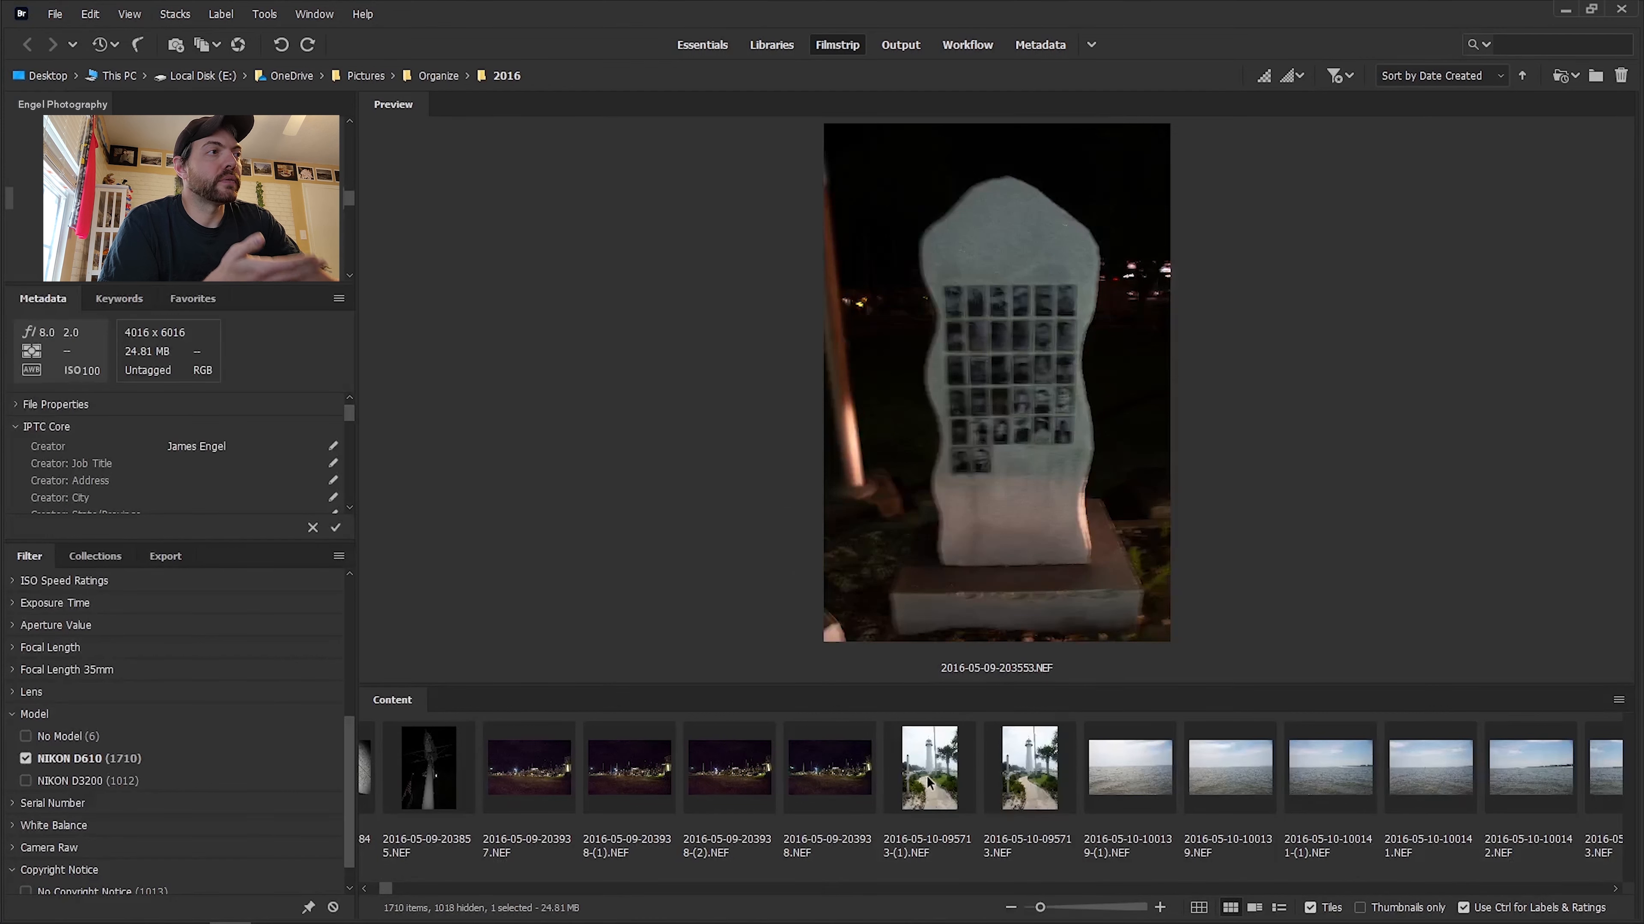
left_click(929, 782)
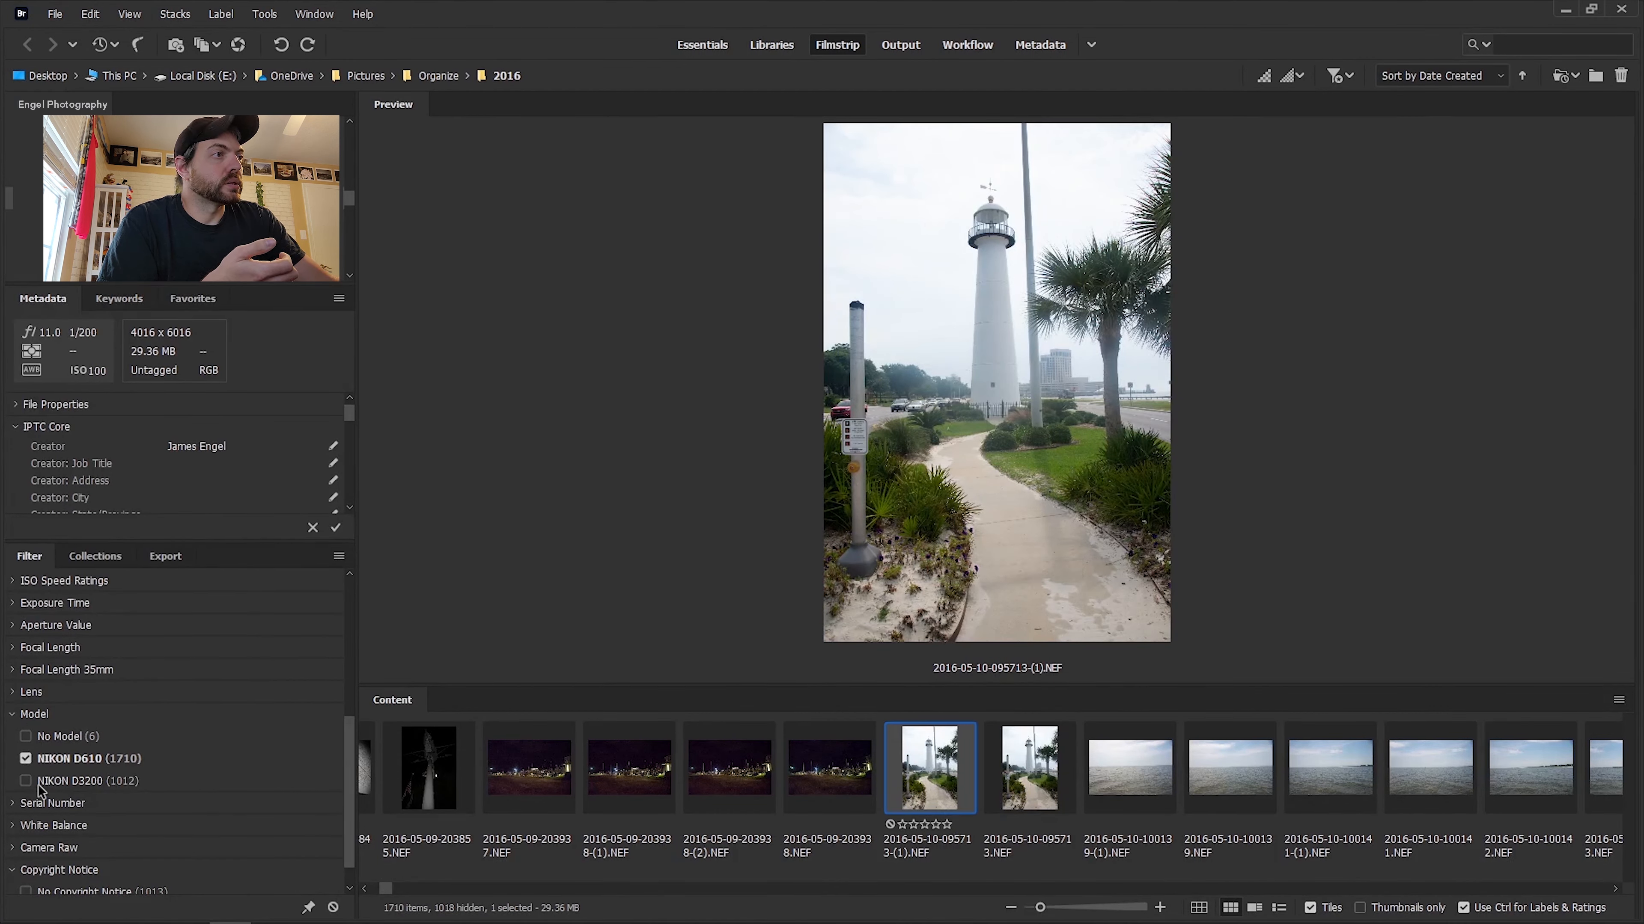
left_click(26, 781)
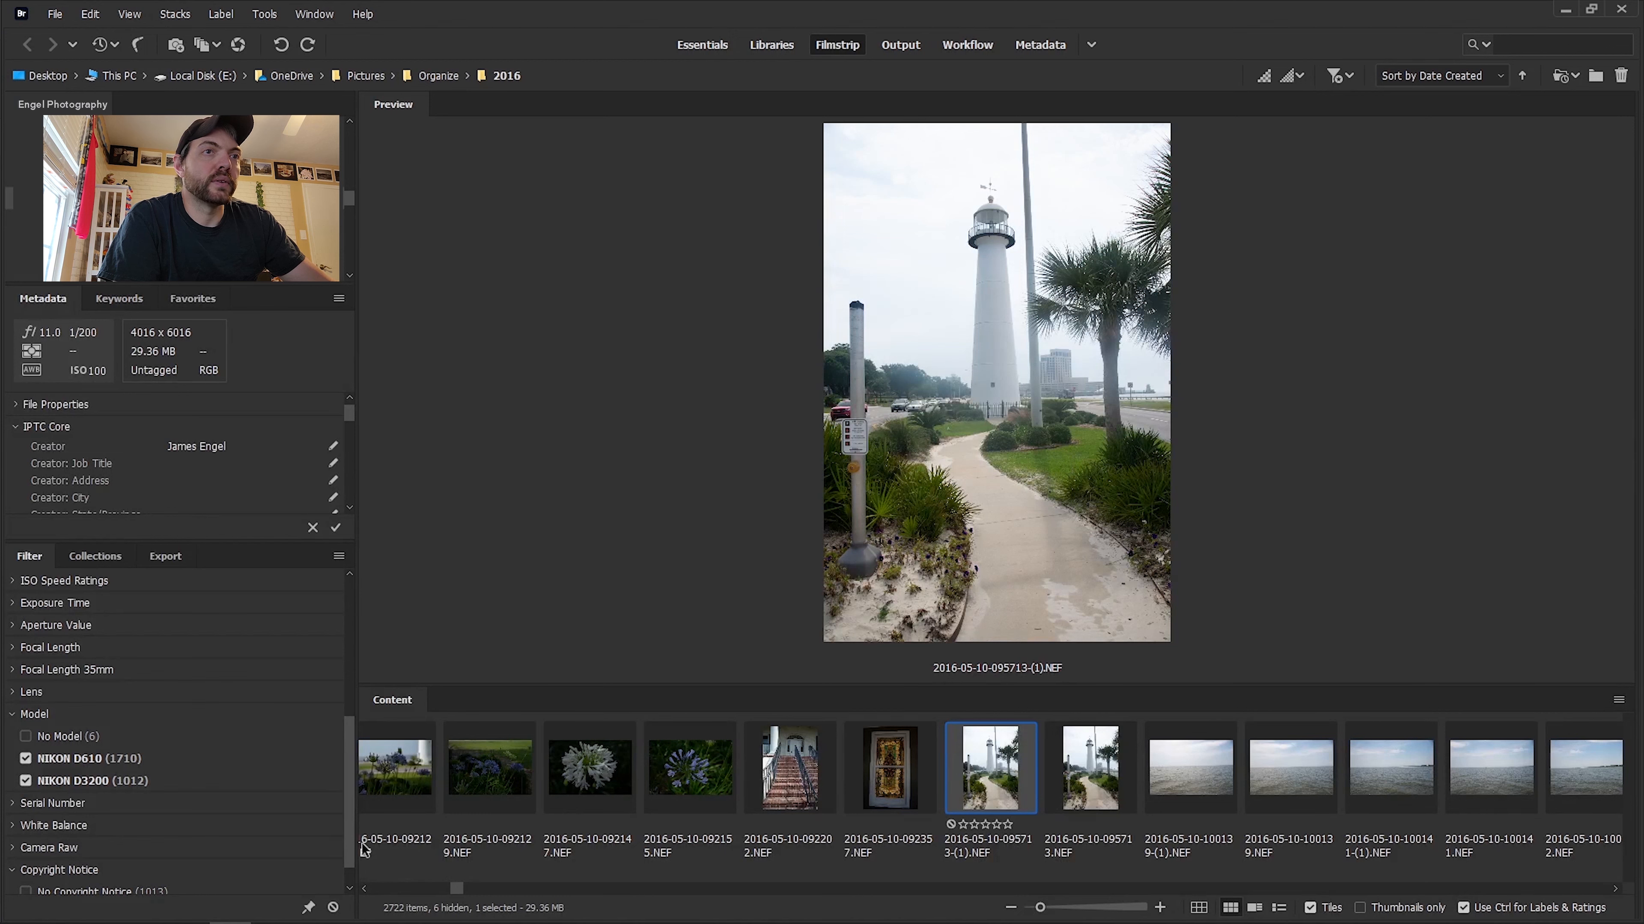
left_click(78, 761)
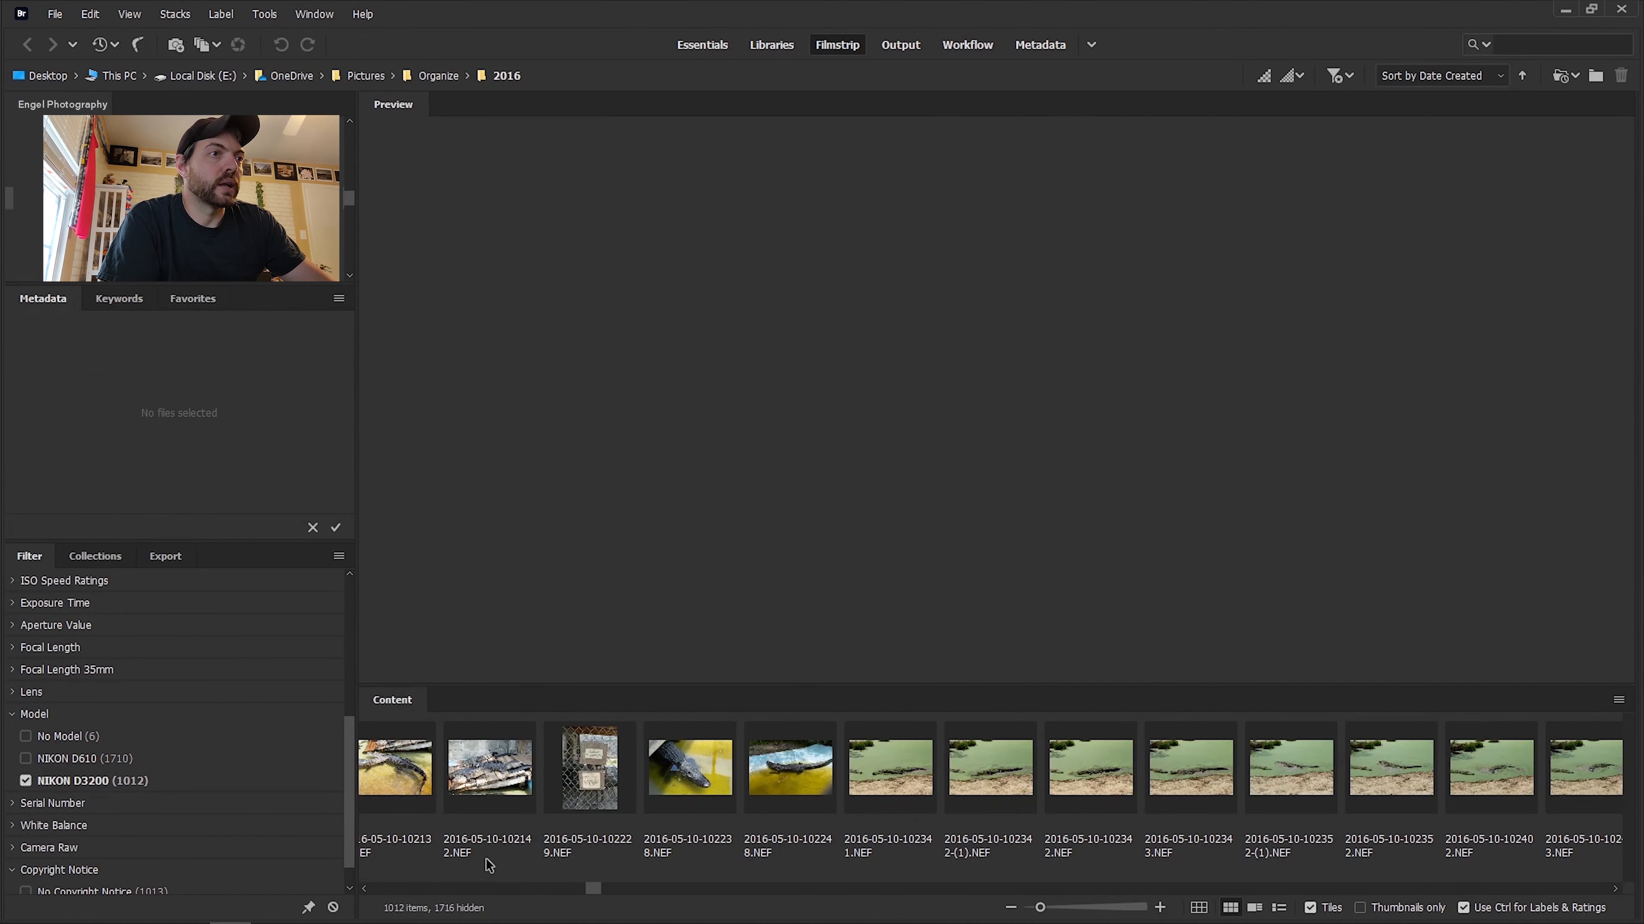
left_click_drag(602, 895, 490, 890)
left_click(802, 779)
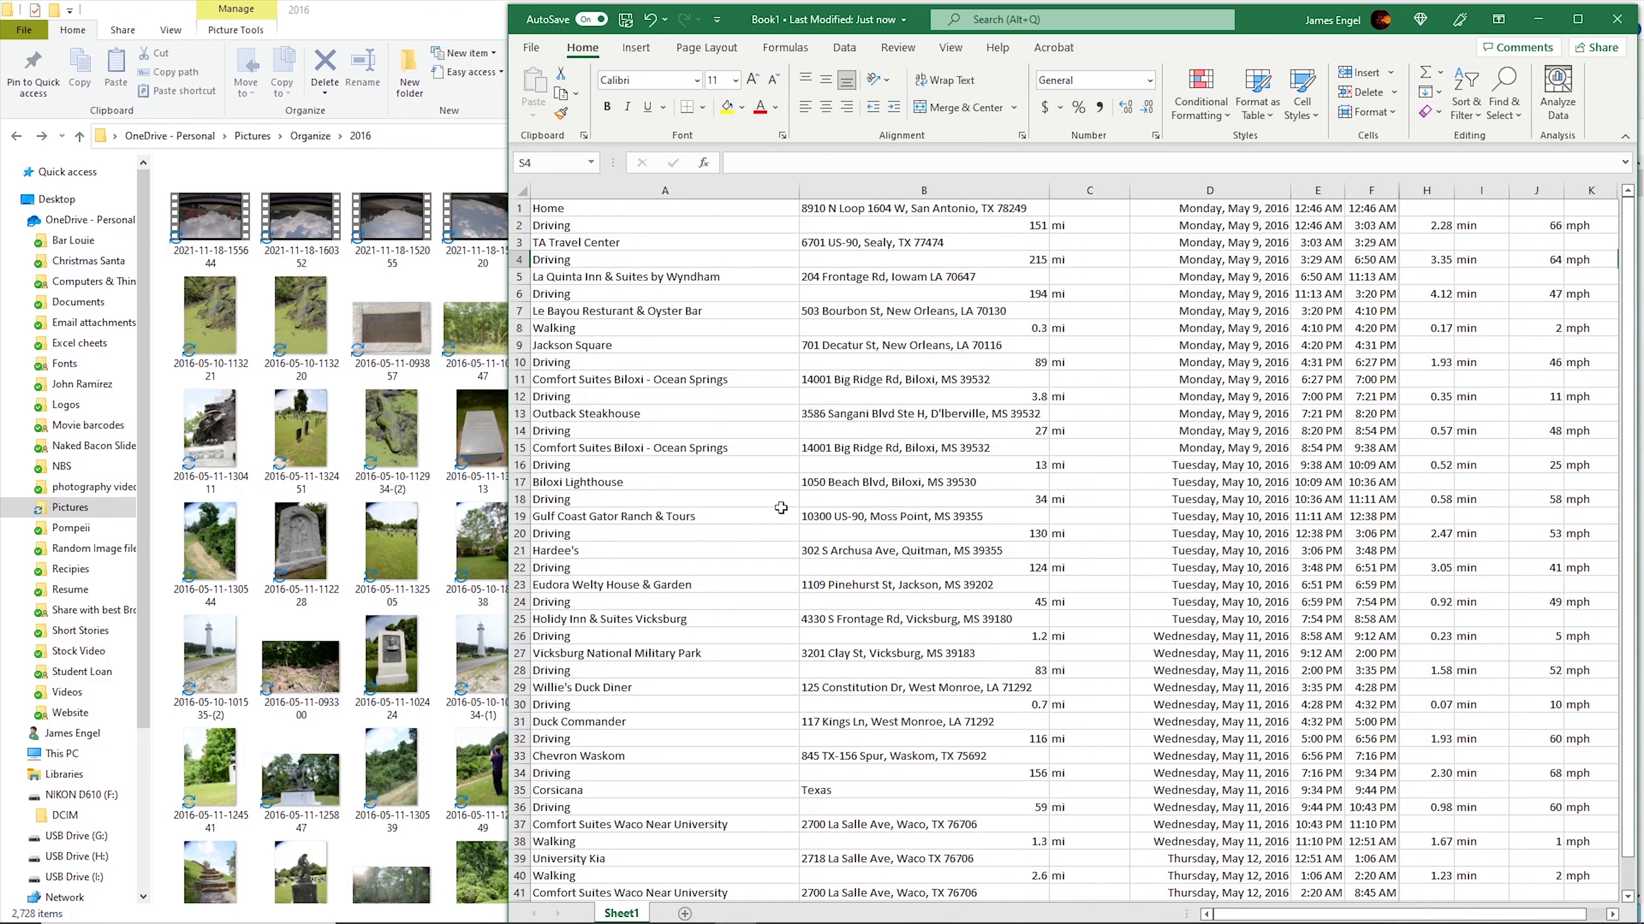
left_click(1318, 482)
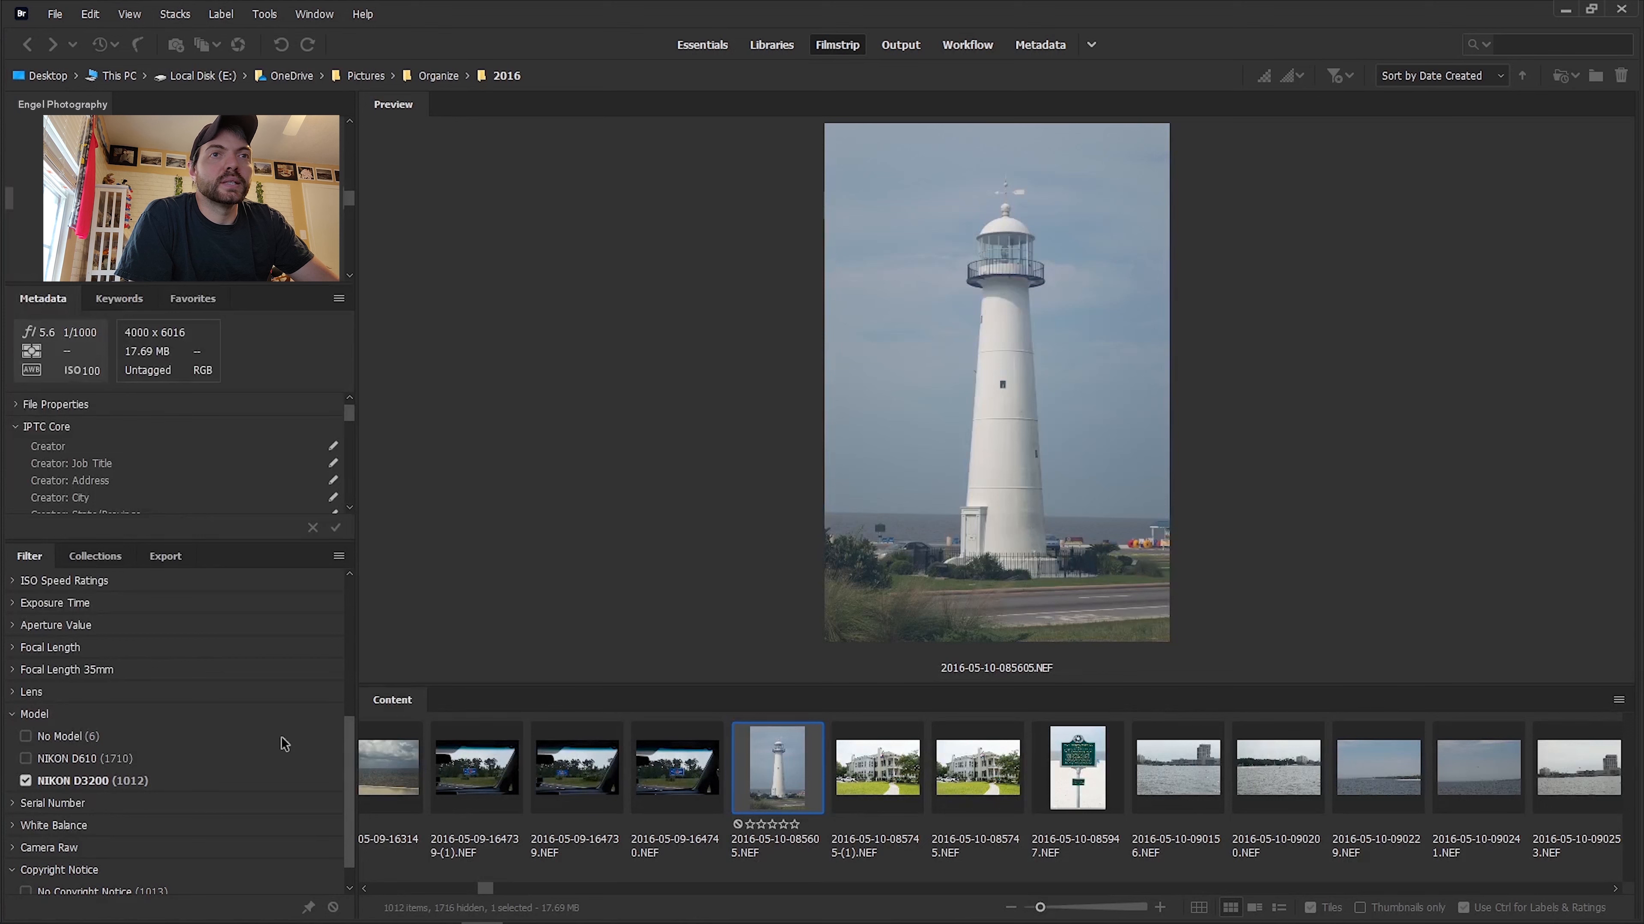
Temporarily filter to NIKON D610 photos to compare its lighthouse shot.
left_click(67, 781)
left_click(67, 758)
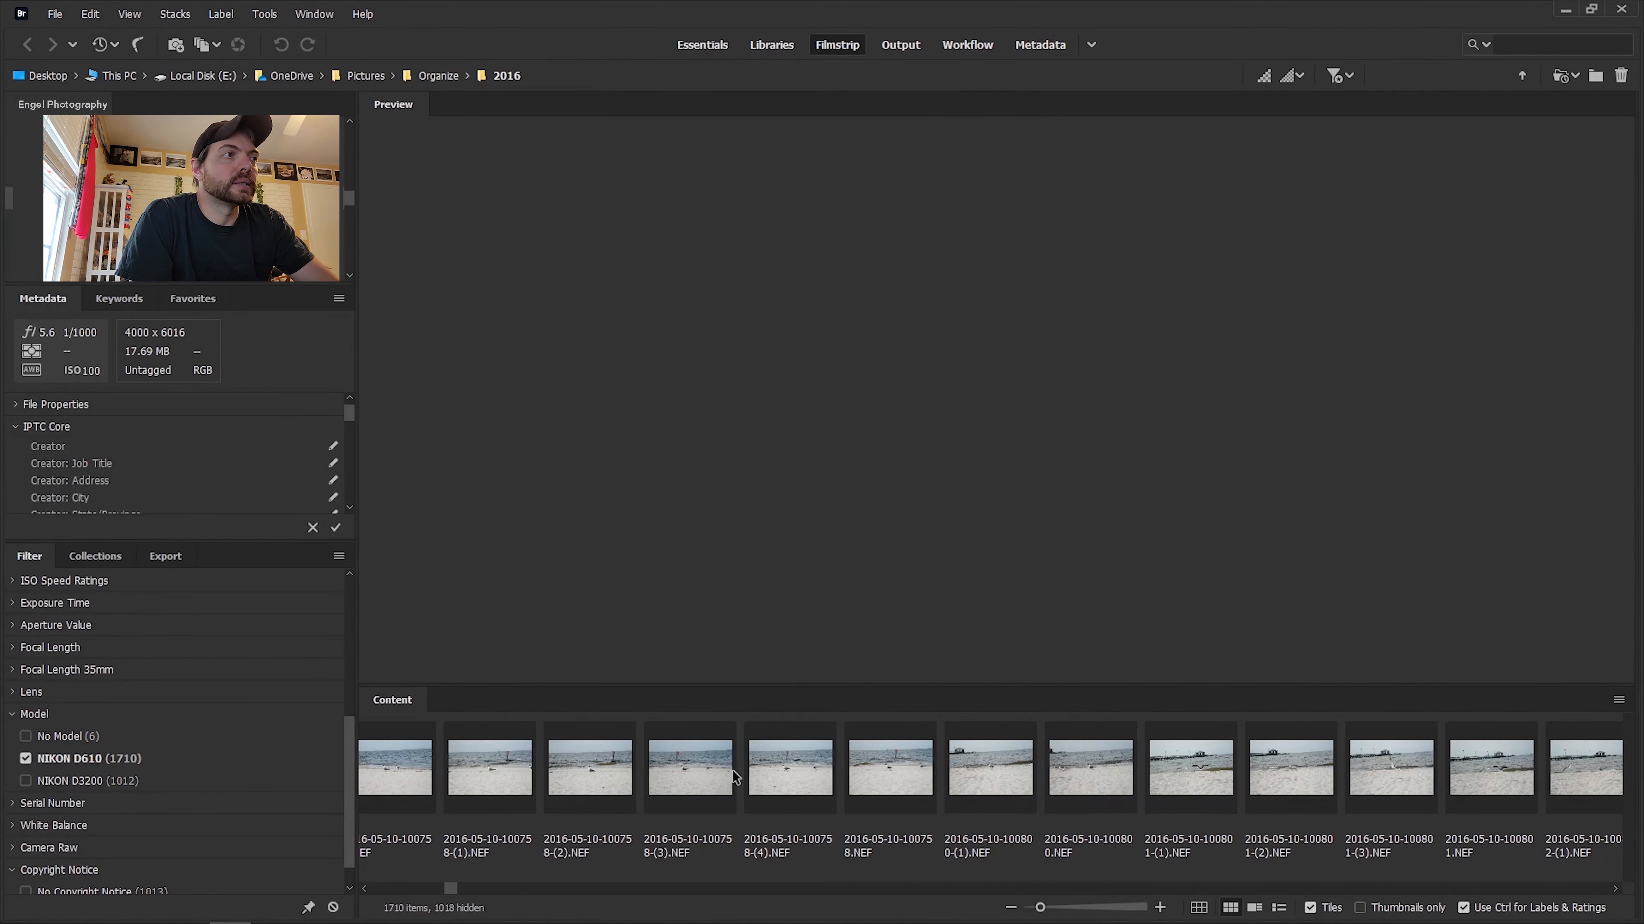
left_click_drag(451, 888, 386, 889)
left_click(810, 803)
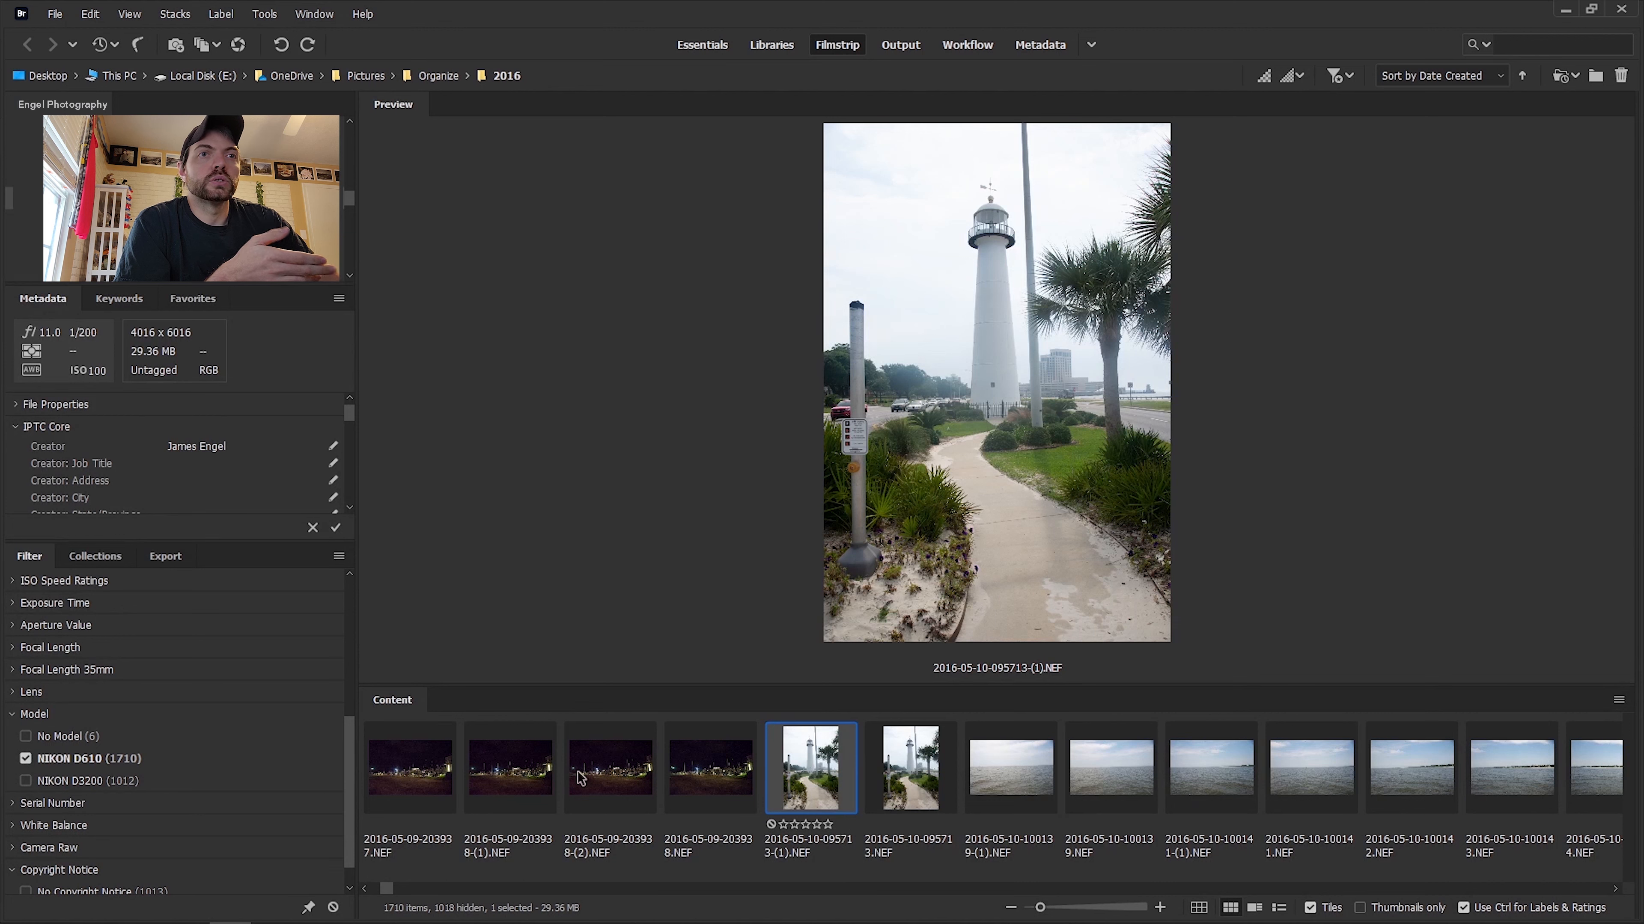
Filter back to NIKON D3200 and select the 91 May 9 photos.
left_click(97, 759)
left_click(94, 782)
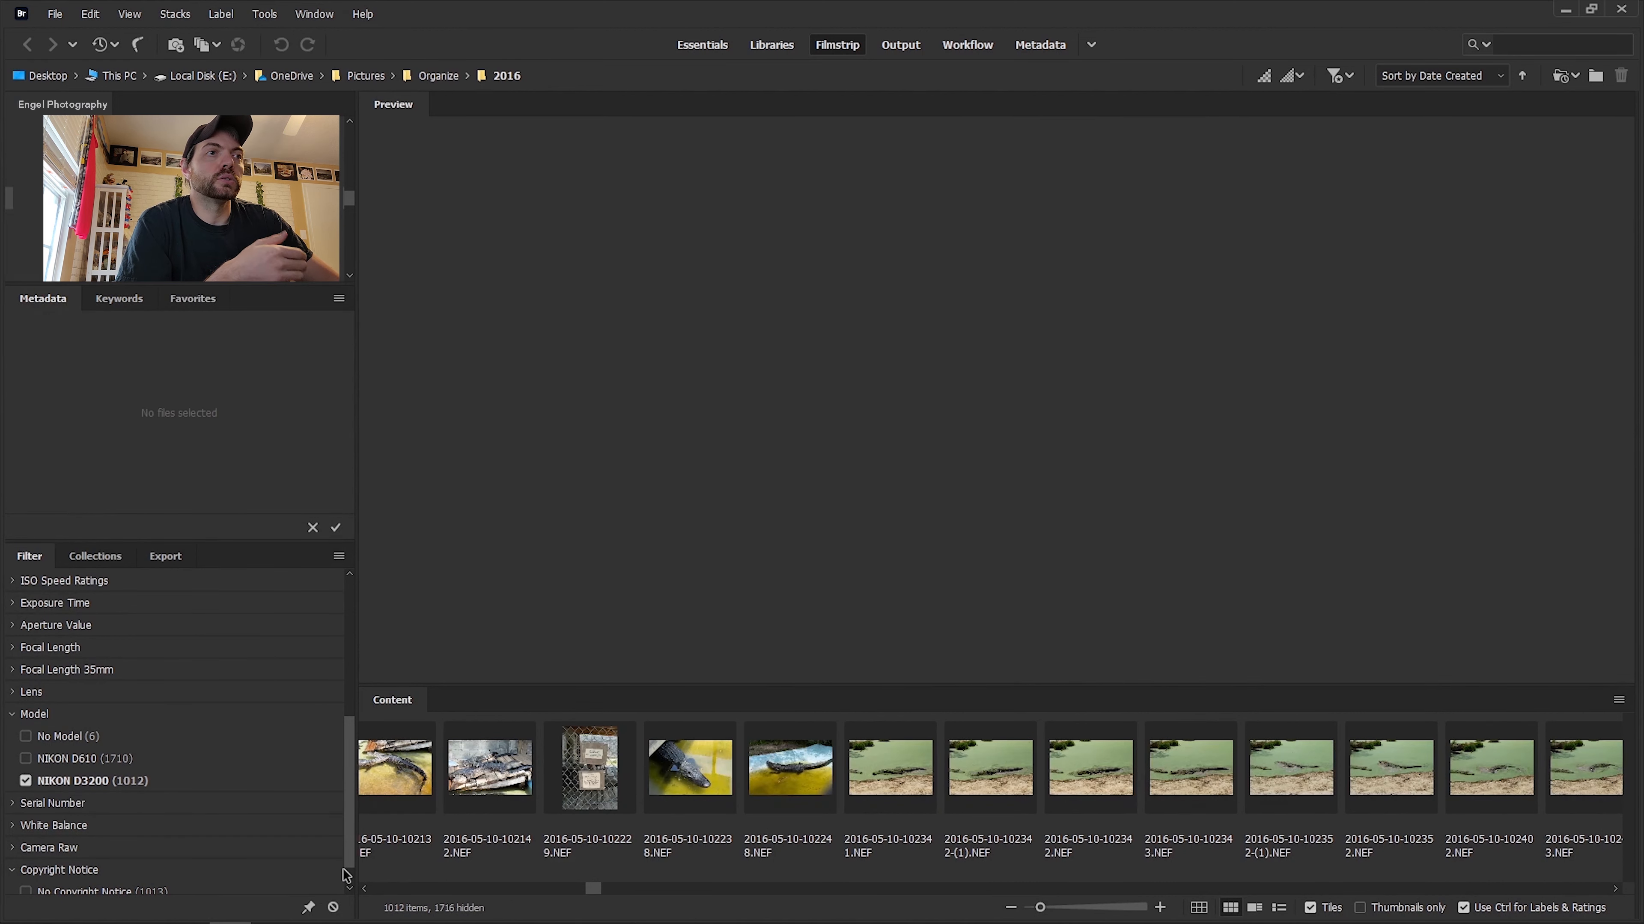
scroll(595, 896, "up", 2)
left_click_drag(595, 897, 375, 897)
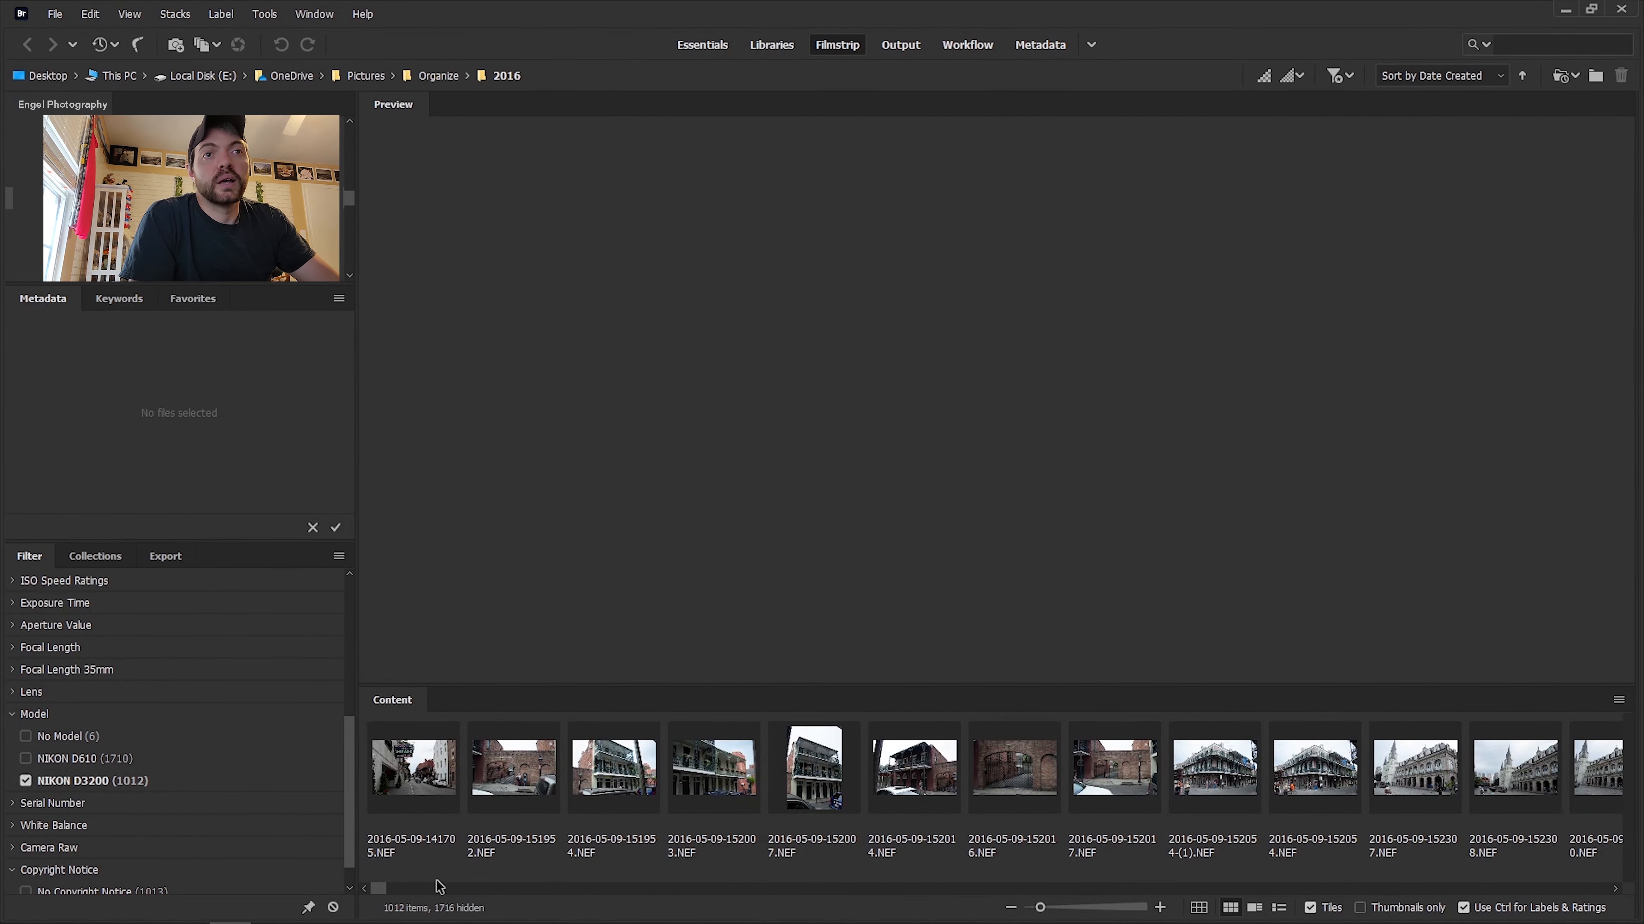
left_click(420, 784)
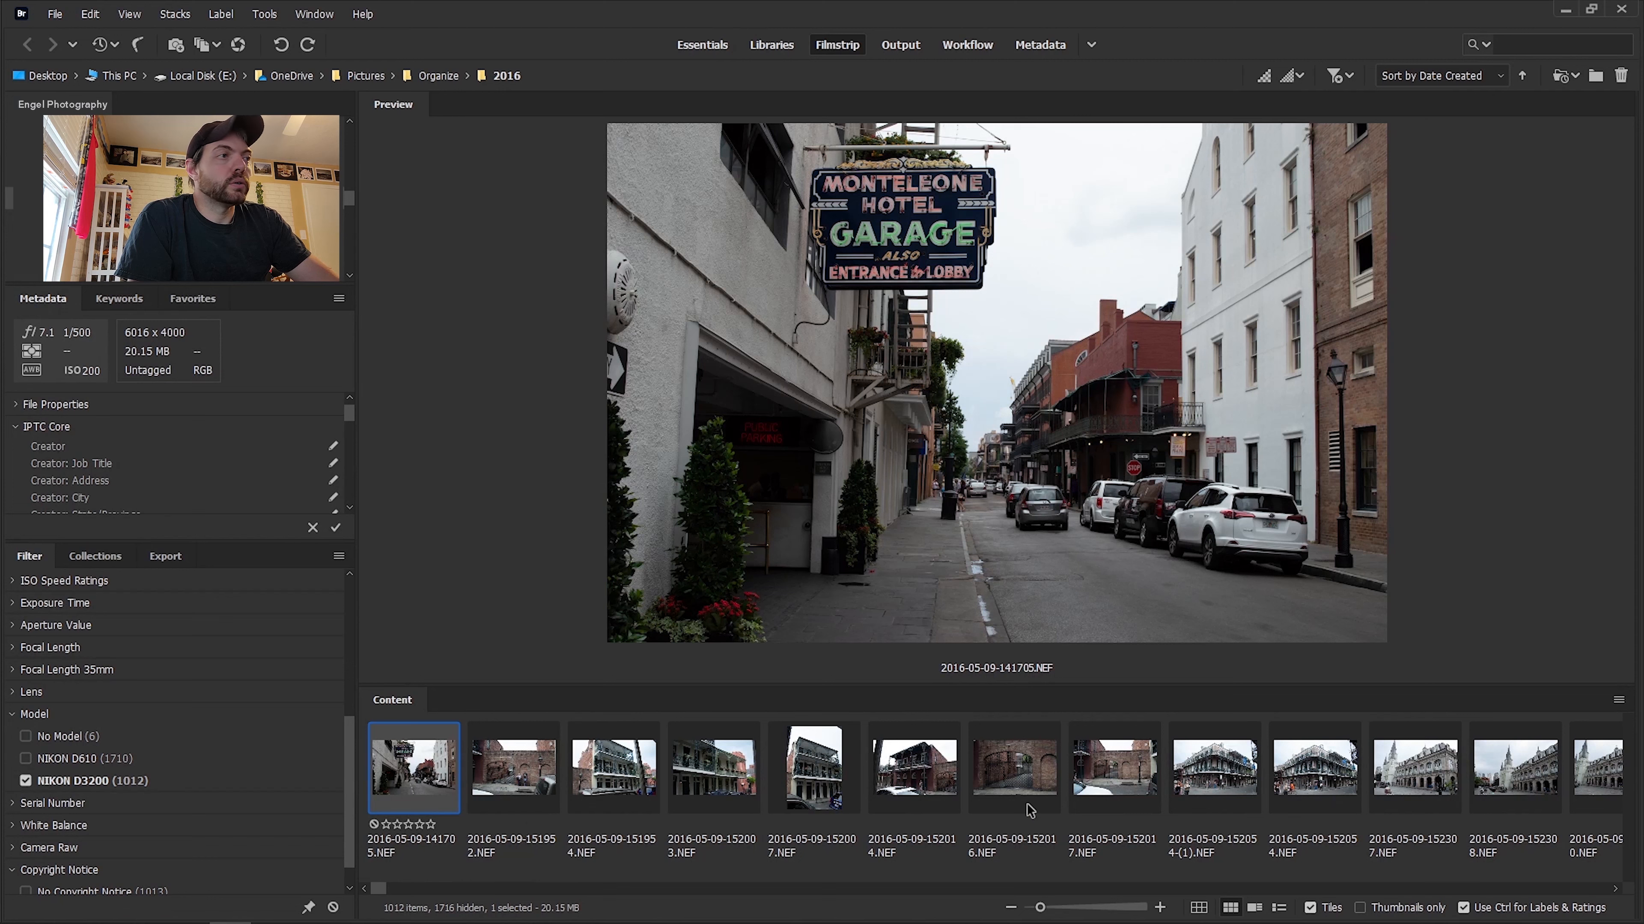
left_click(1615, 889)
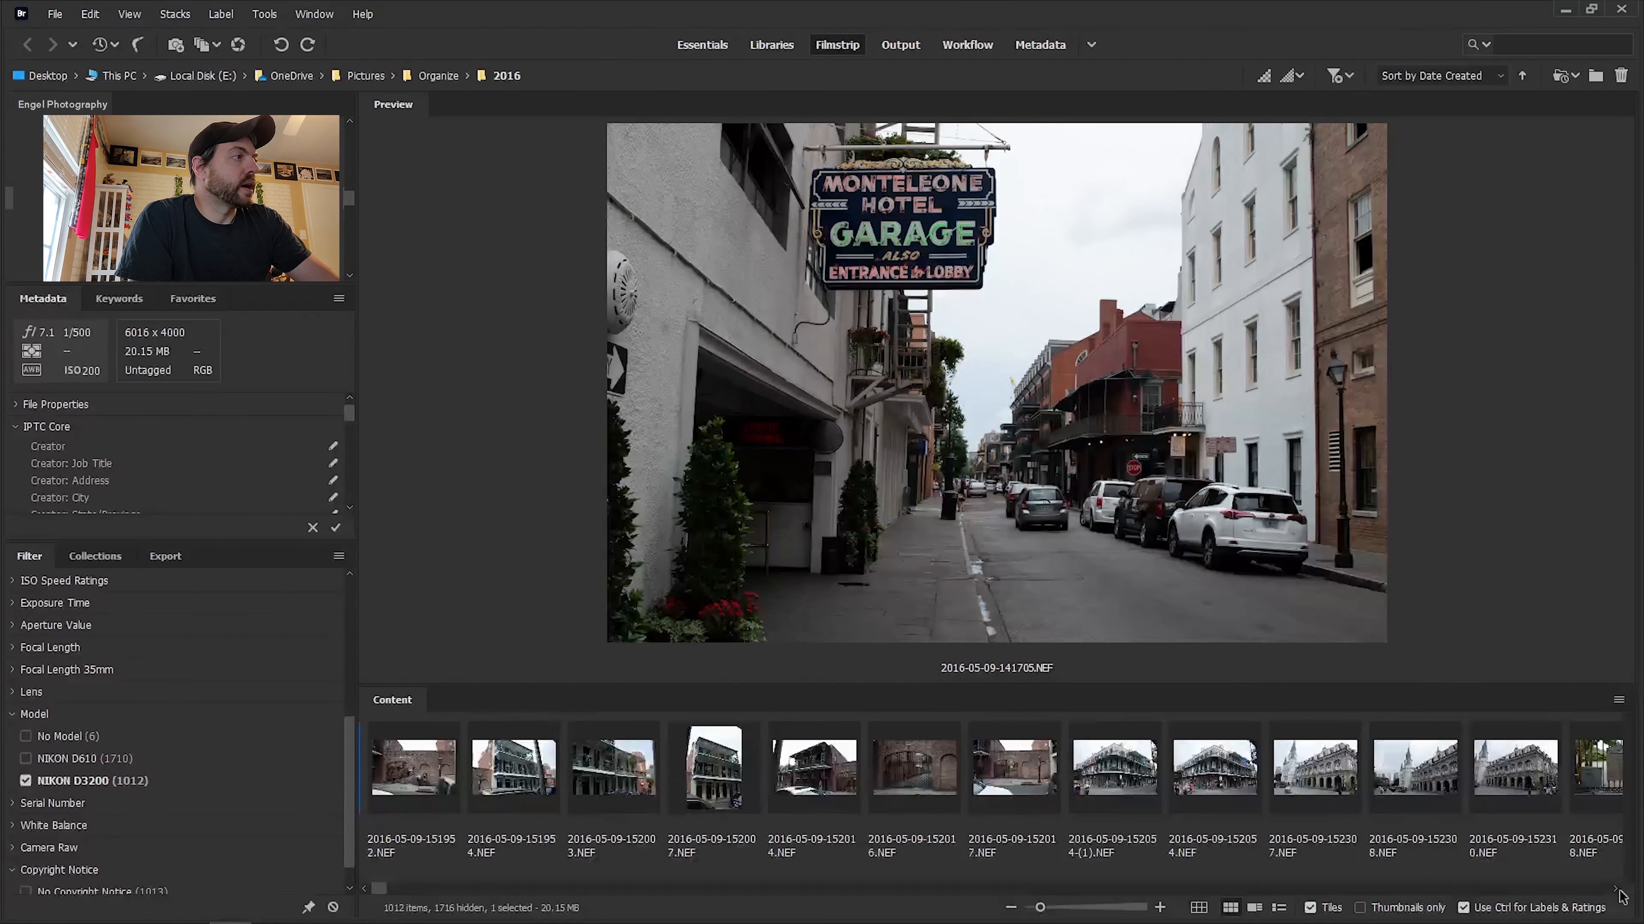
left_click_drag(1617, 891, 1617, 891)
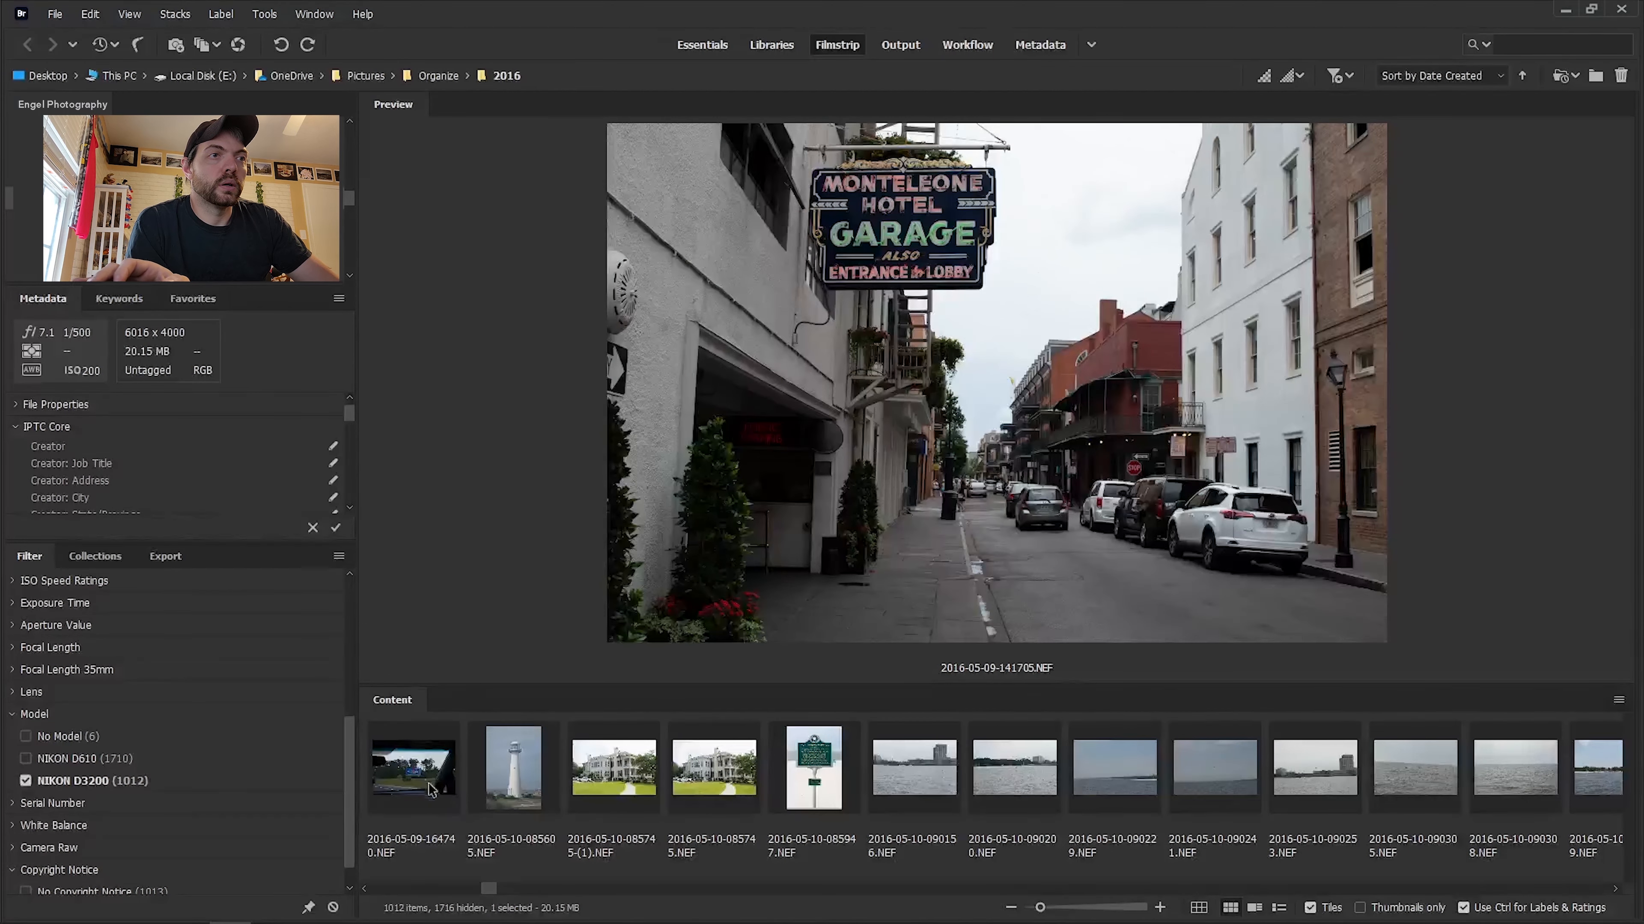
left_click(424, 798, "shift")
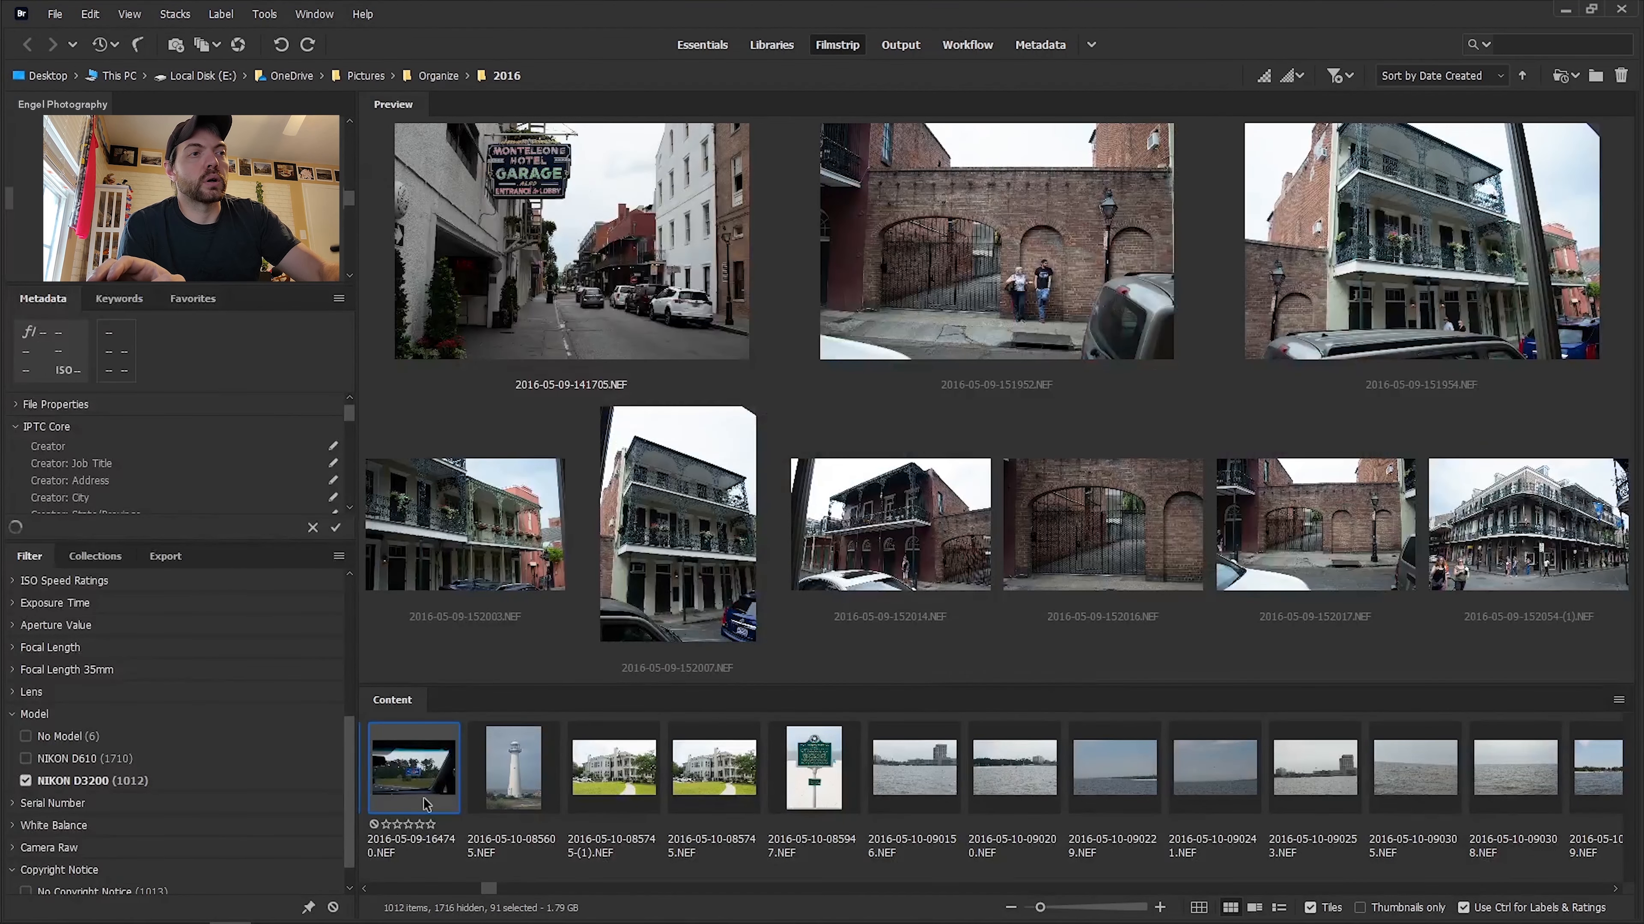
Select the May 10 photos from the lighthouse through the day's last shot.
left_click(514, 801)
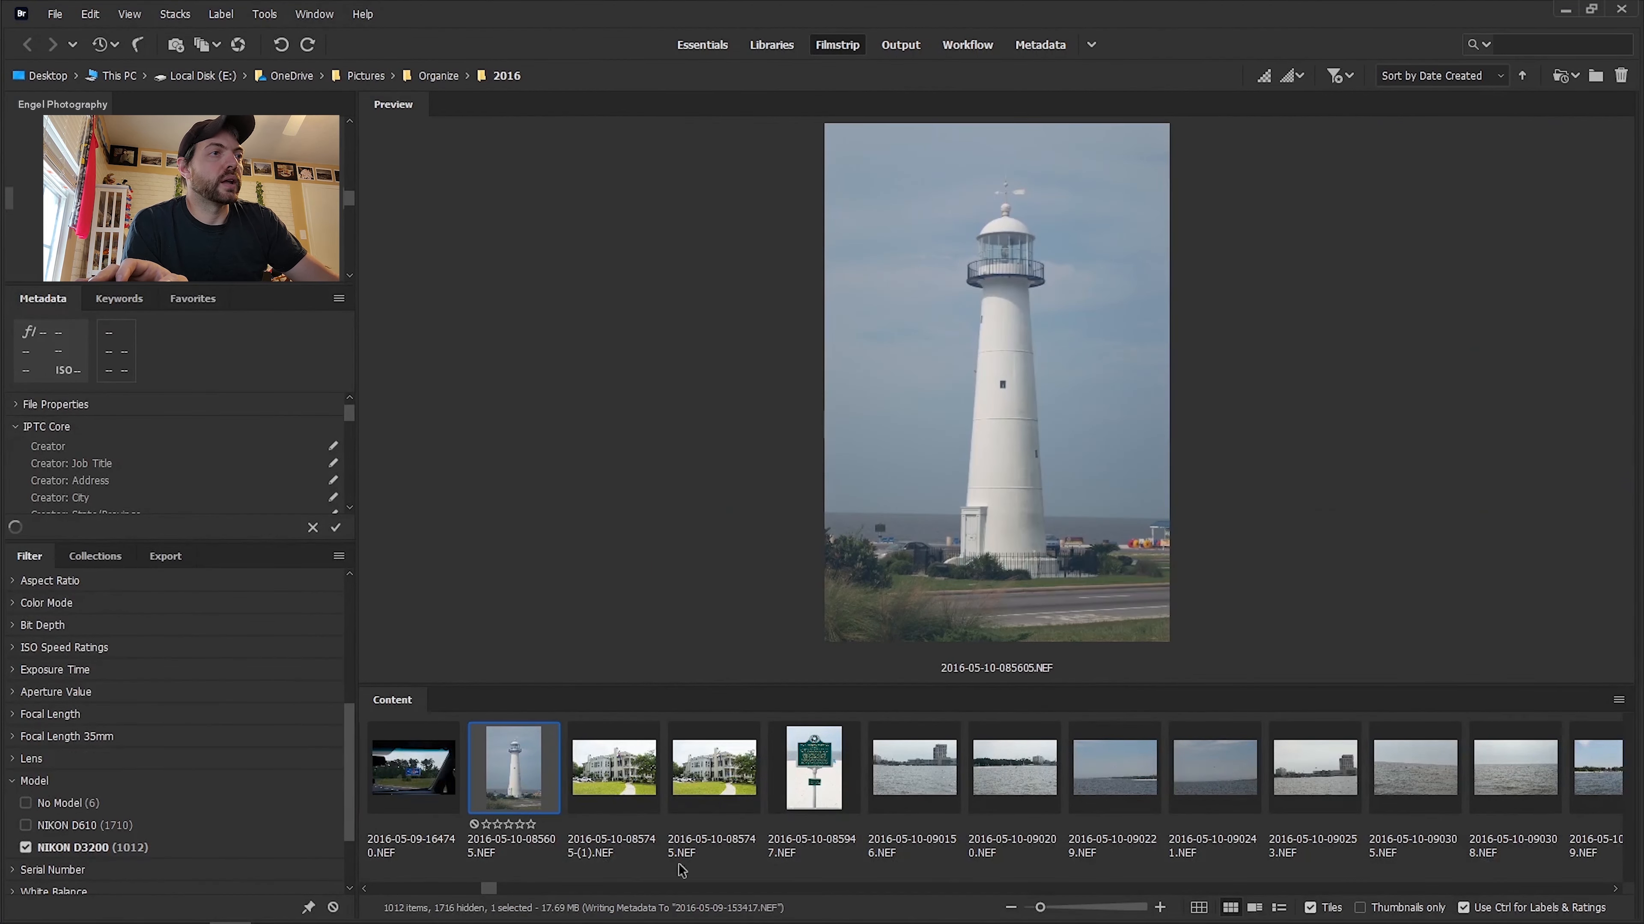
left_click(1615, 889)
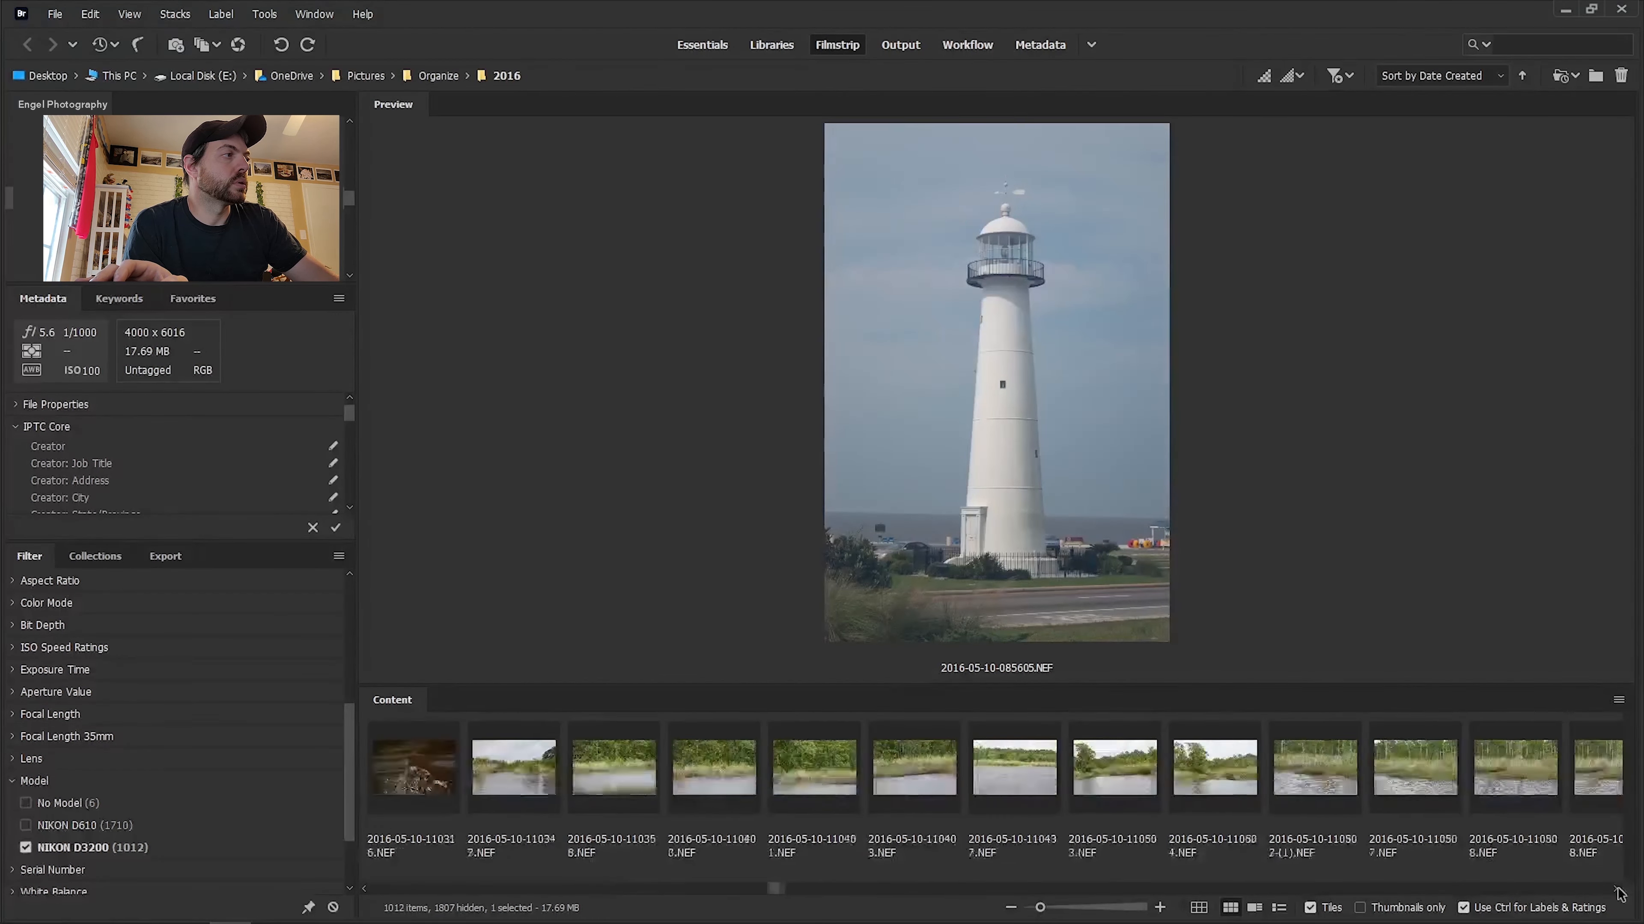
scroll(397, 880, "left", 5)
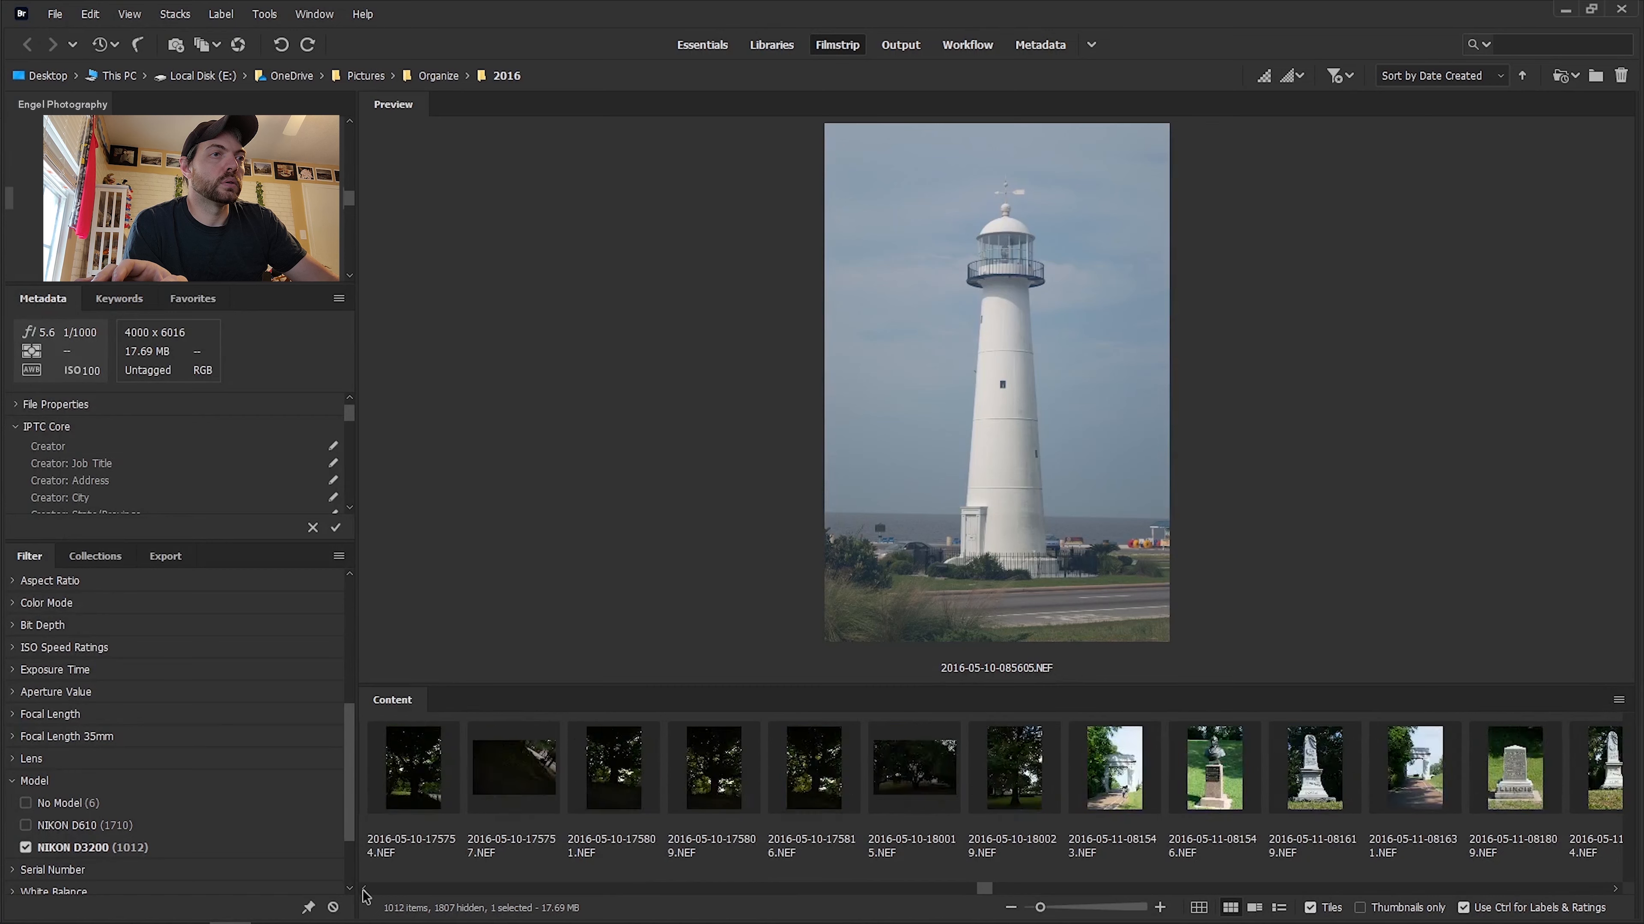
left_click(1109, 795, "shift")
Give the May 11 photos three stars and filter to the one-star photos.
left_click(1214, 770)
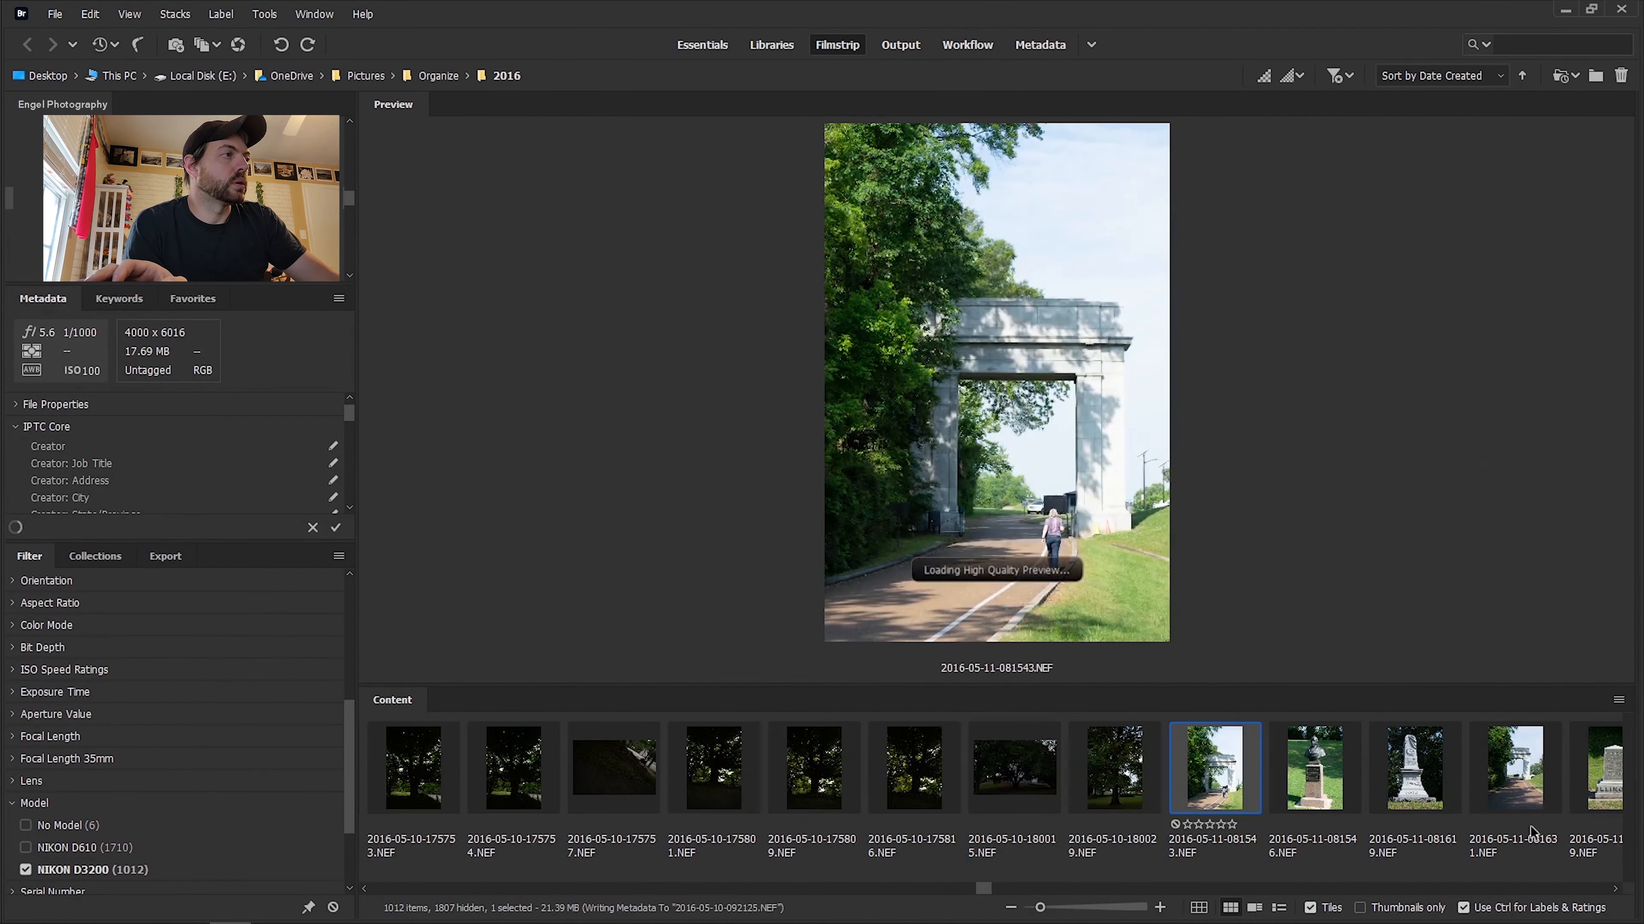
left_click(1618, 890)
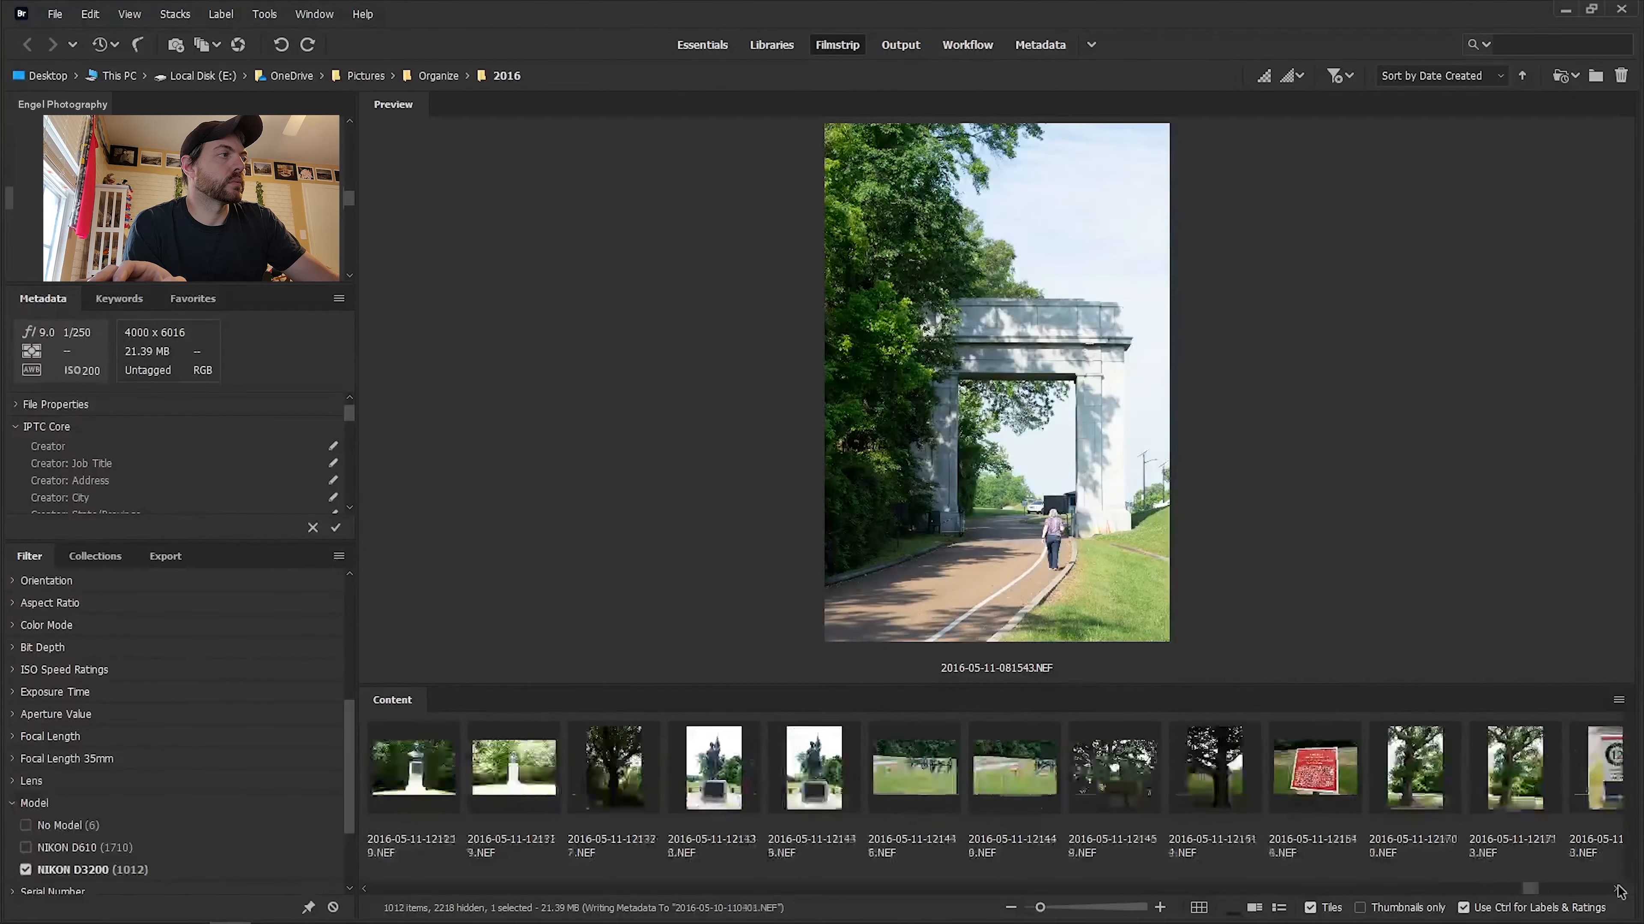
left_click(1569, 797, "shift")
key("ctrl+3")
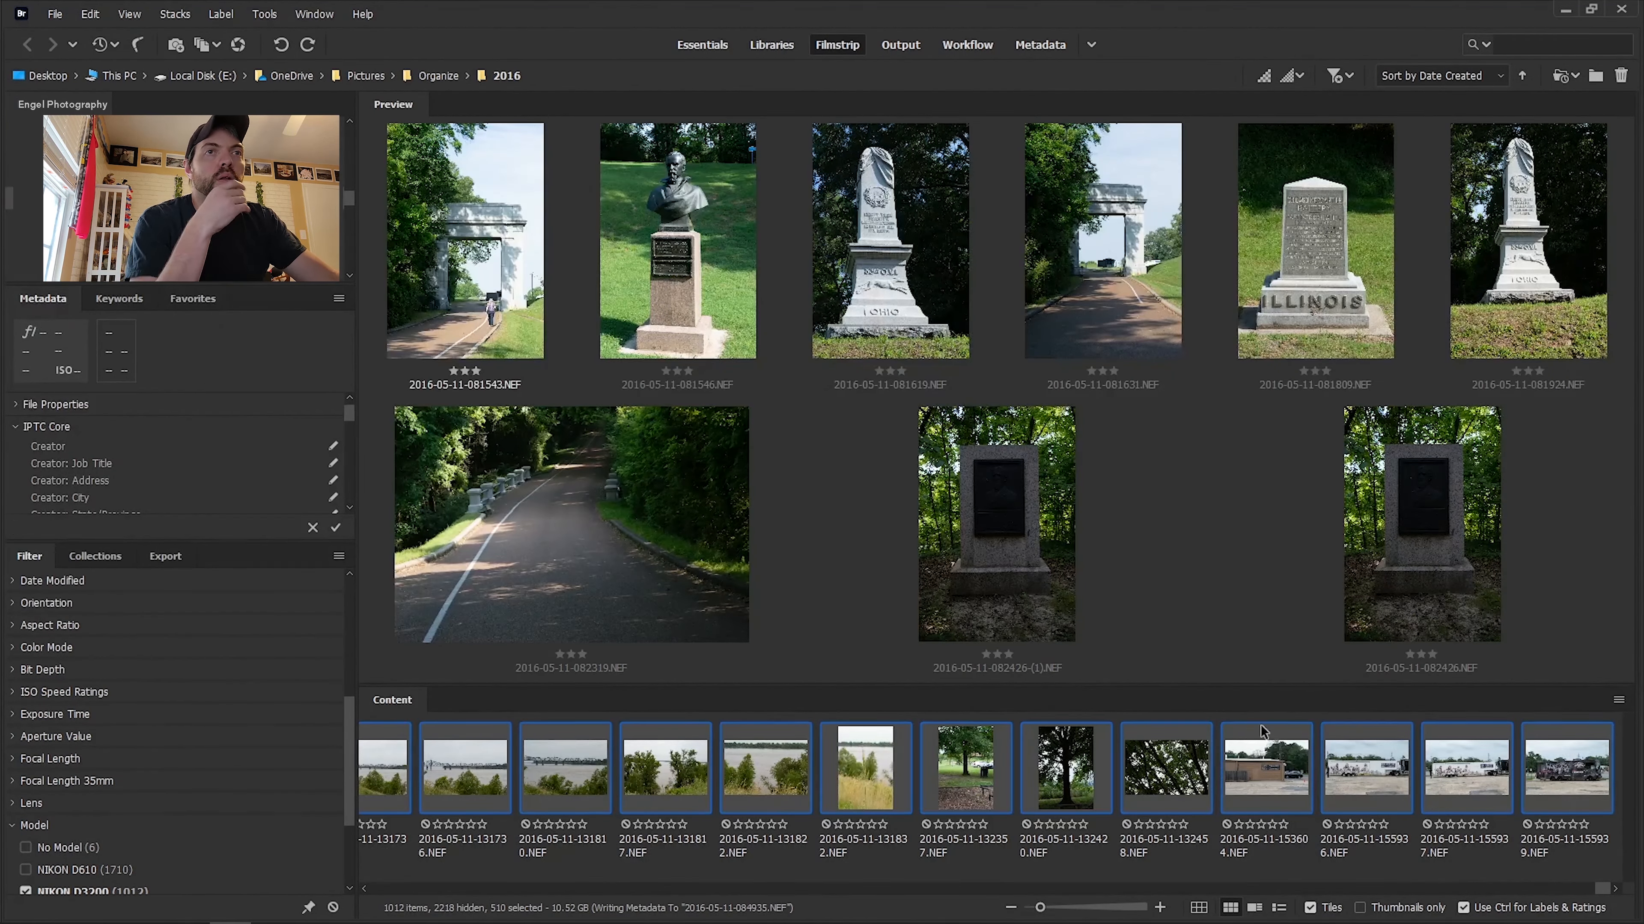
left_click_drag(348, 767, 337, 648)
left_click(25, 626)
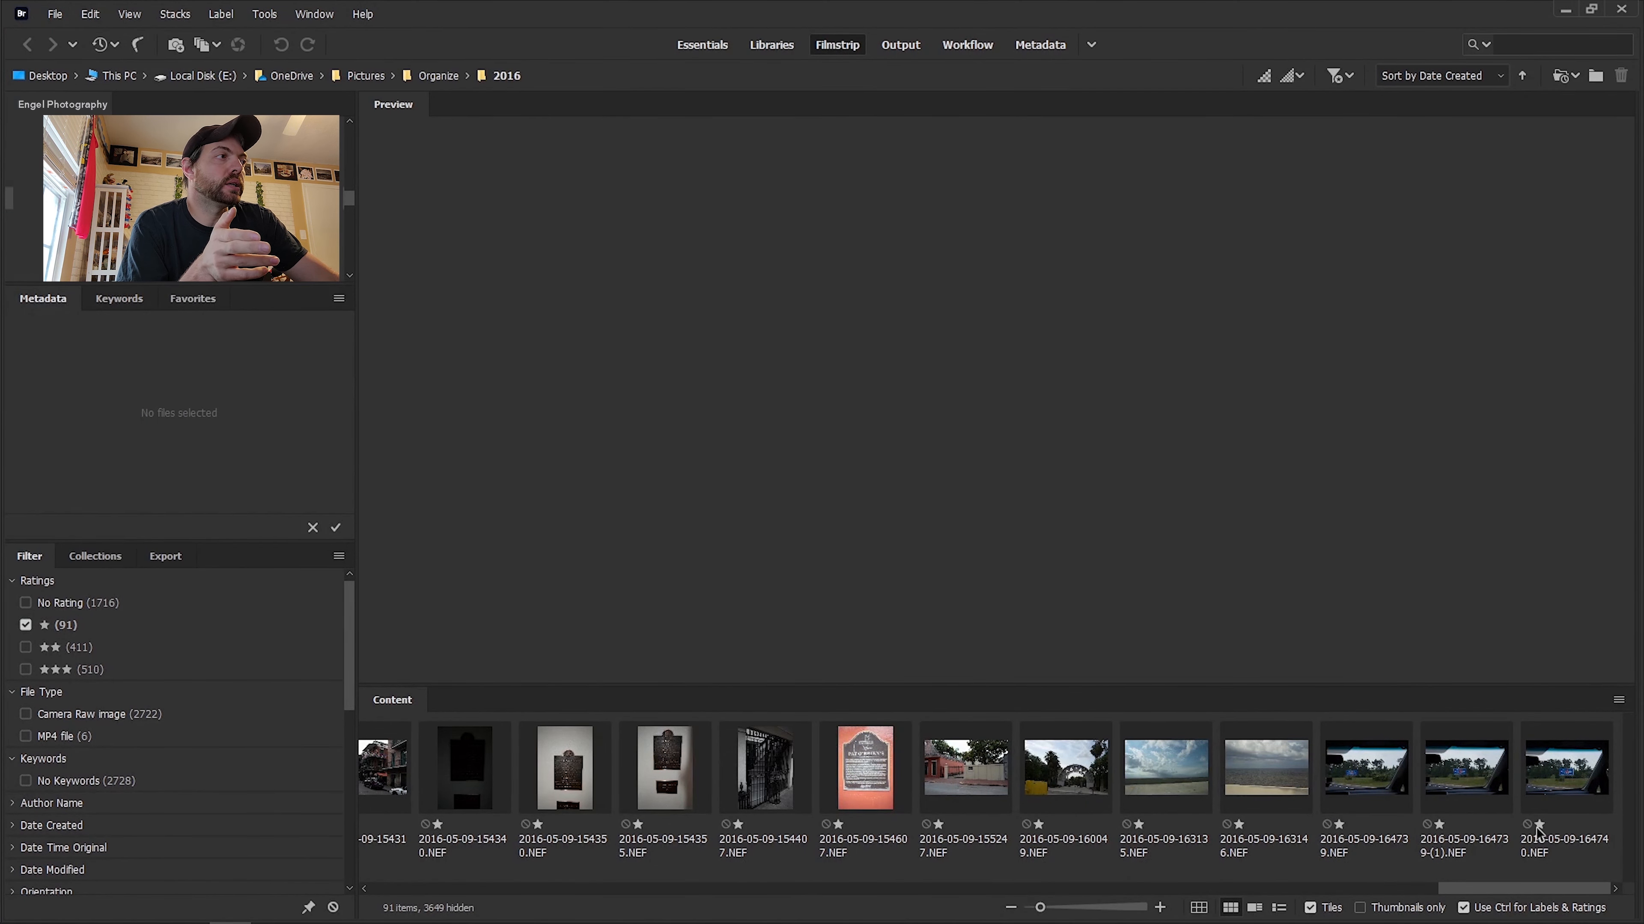
Select six one-star photos ending at 2016-05-09-164740.NEF for batch renaming.
left_click(1547, 787)
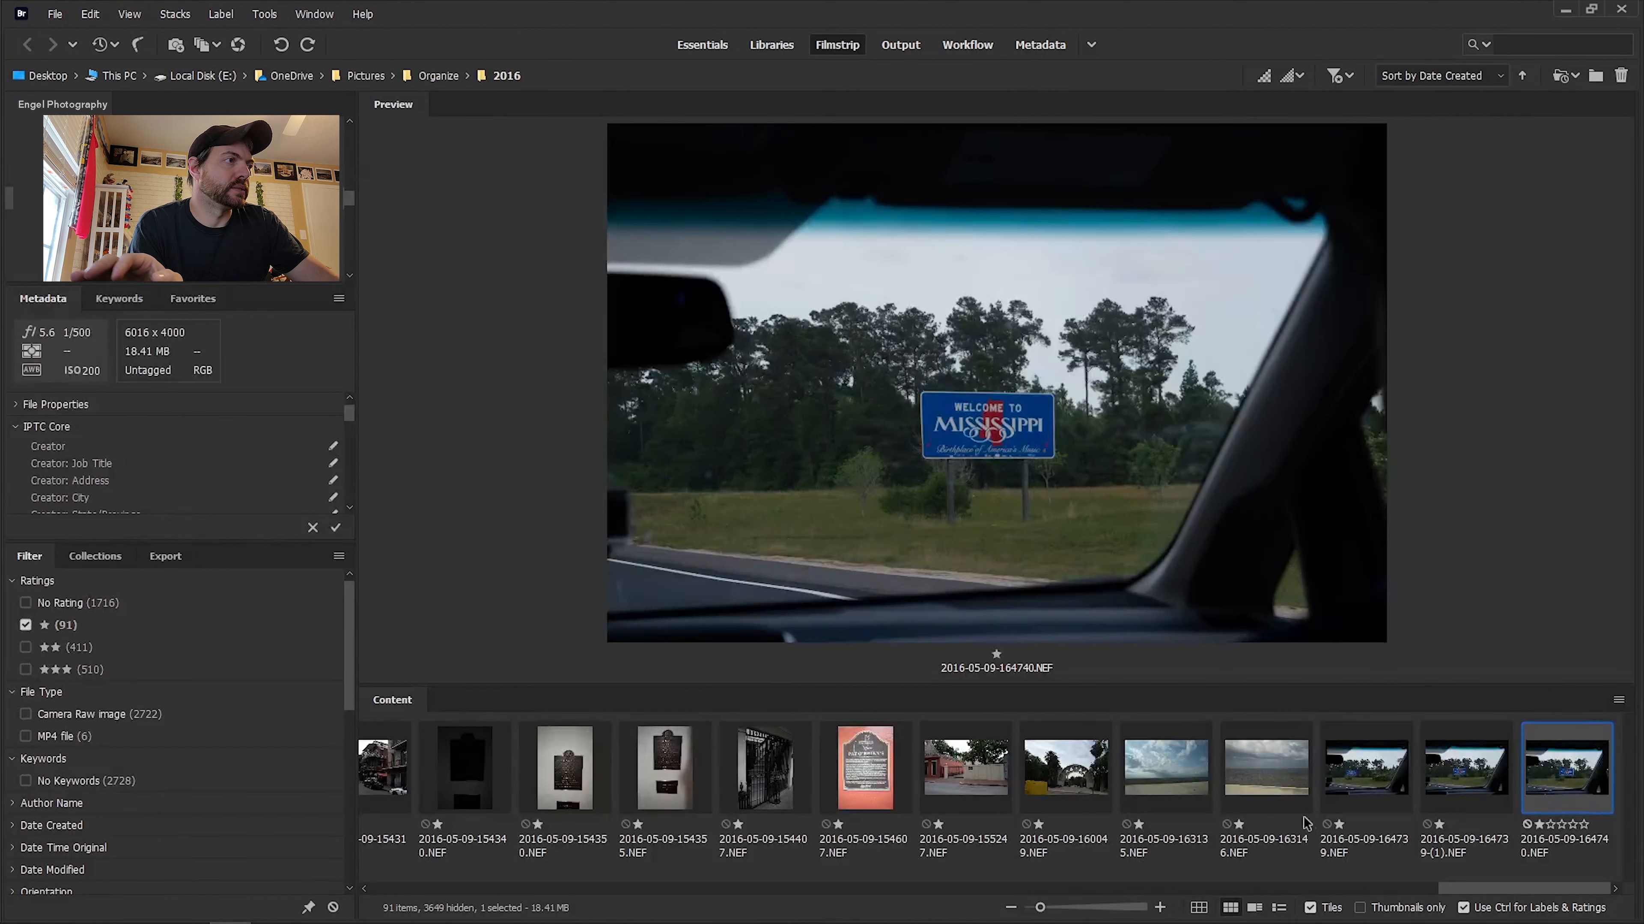
left_click(1071, 780, "shift")
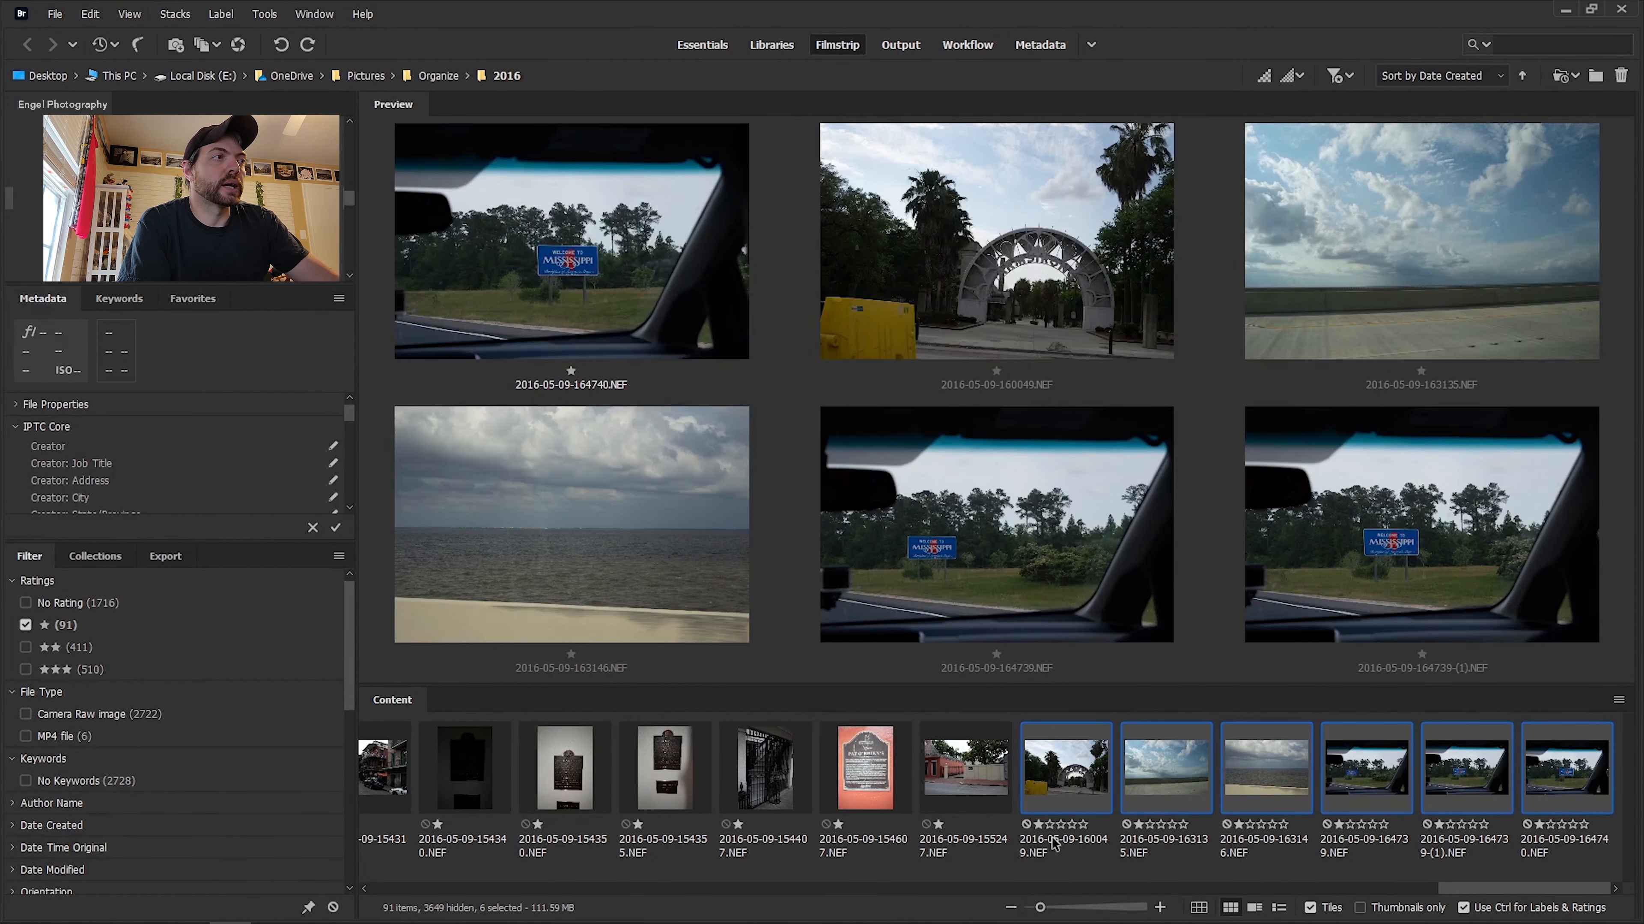
right_click(1068, 797)
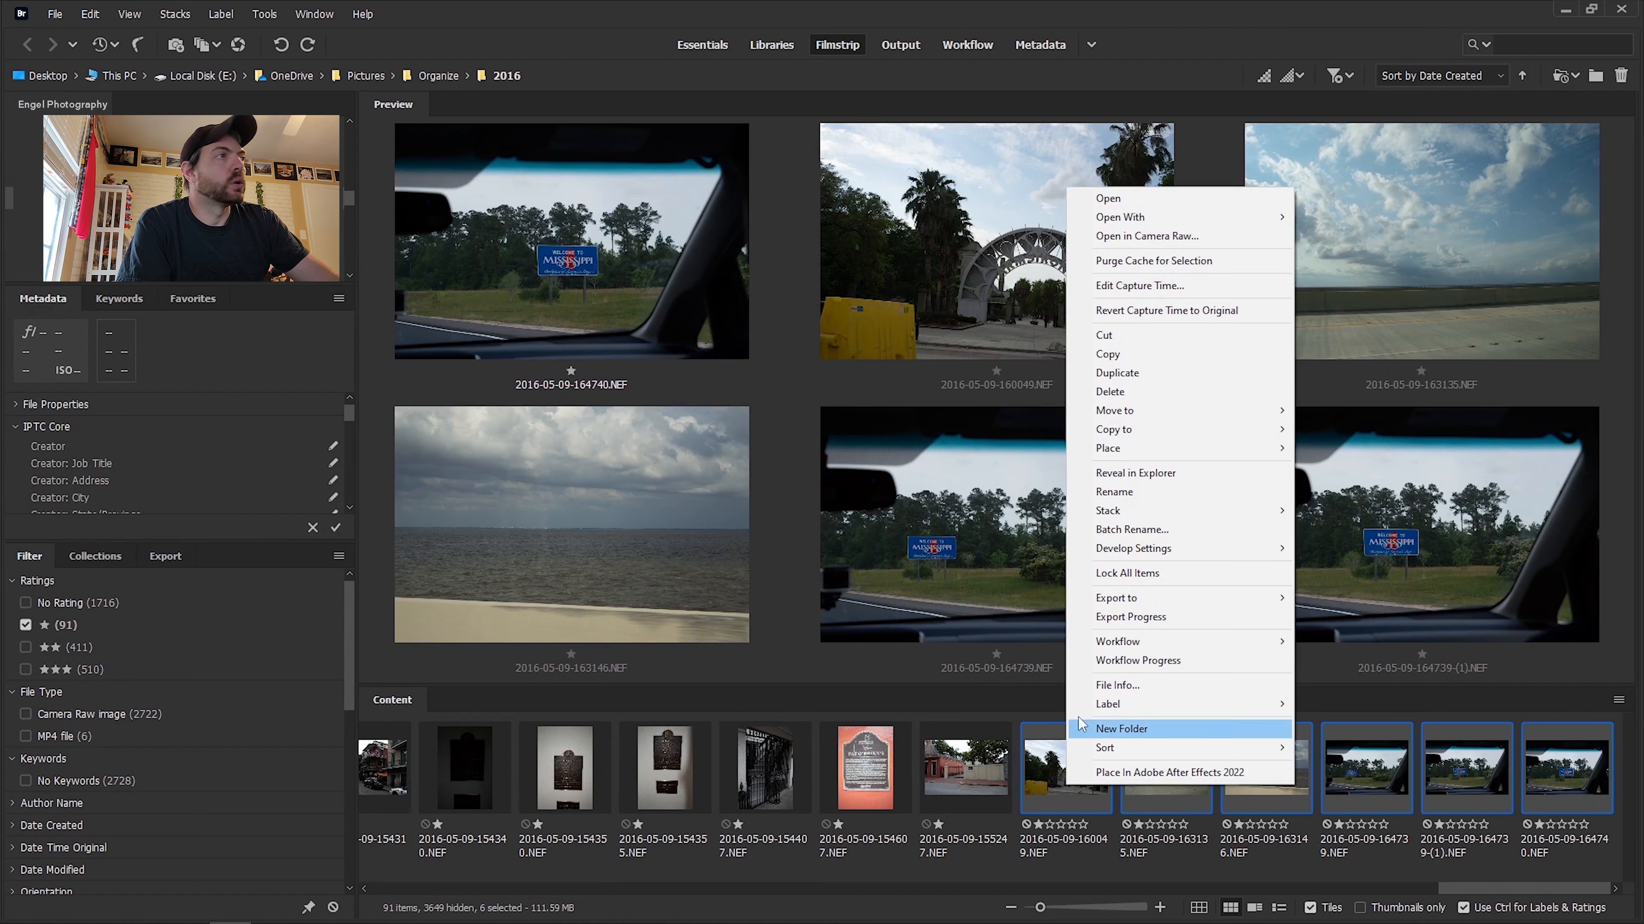
left_click(1139, 529)
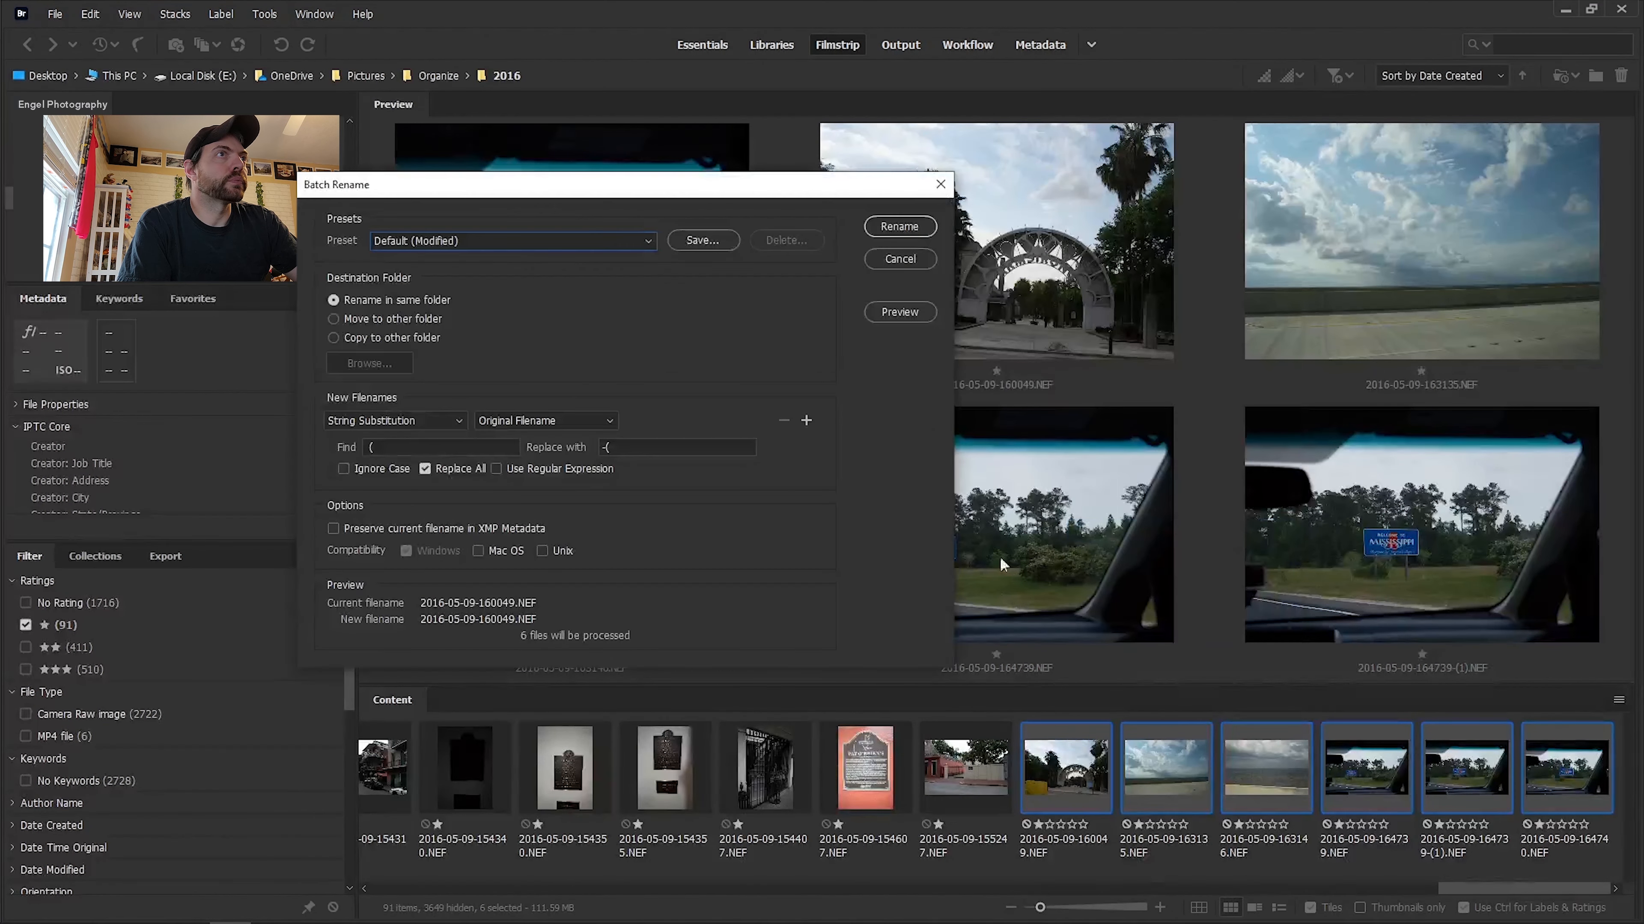
Rename the six photos with String Substitution replacing -16 with -17.
left_click(471, 447)
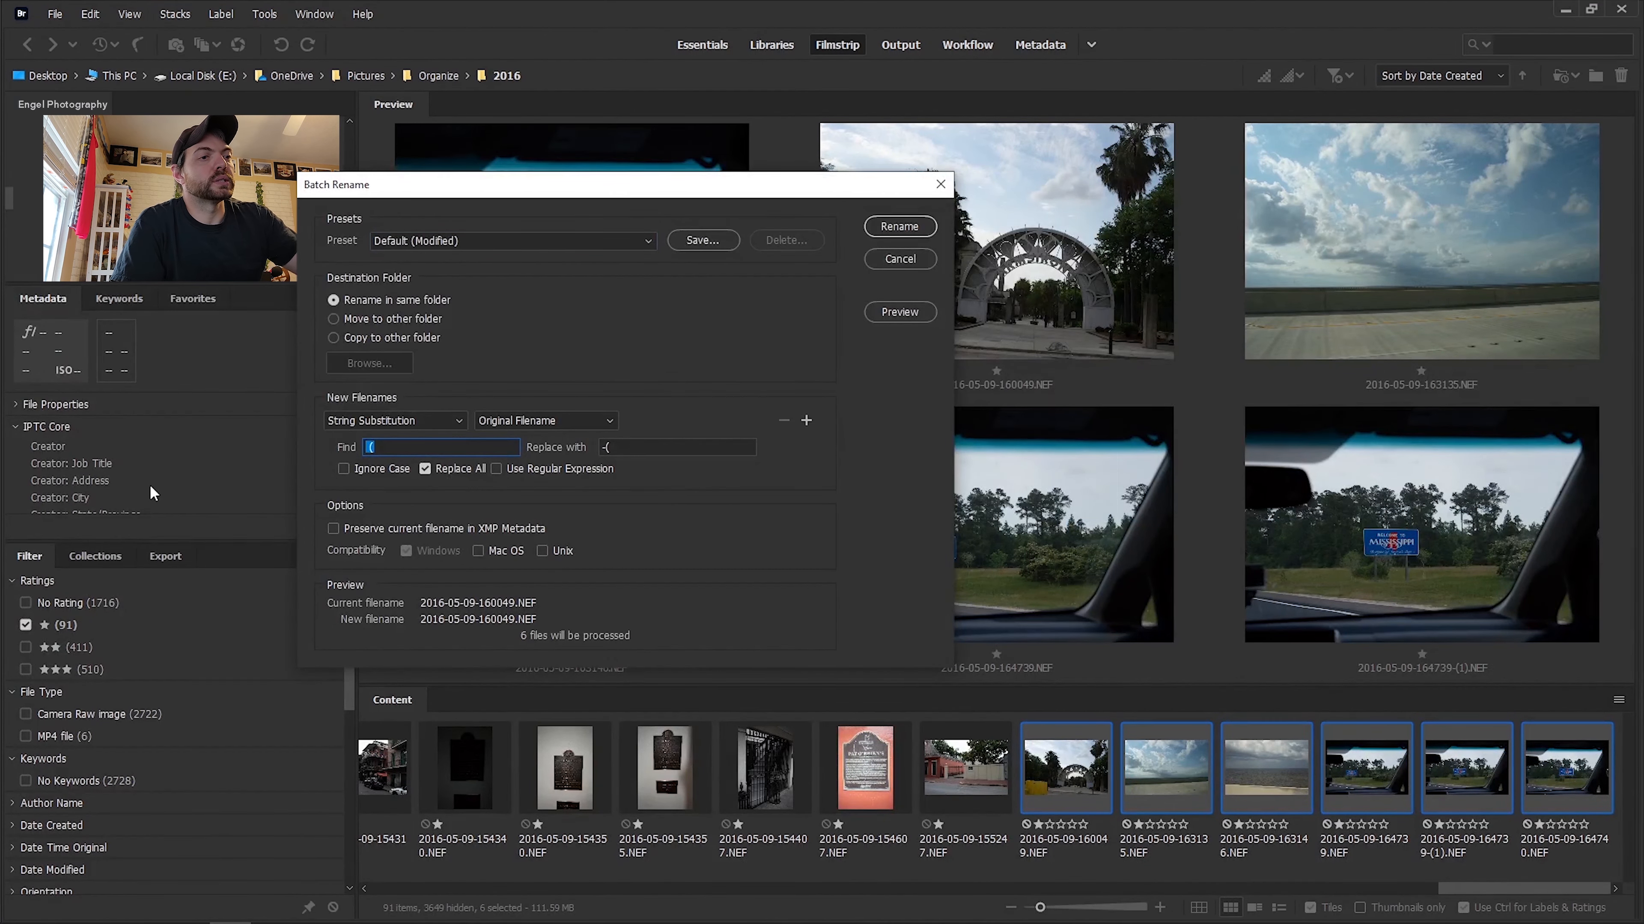
type("-16")
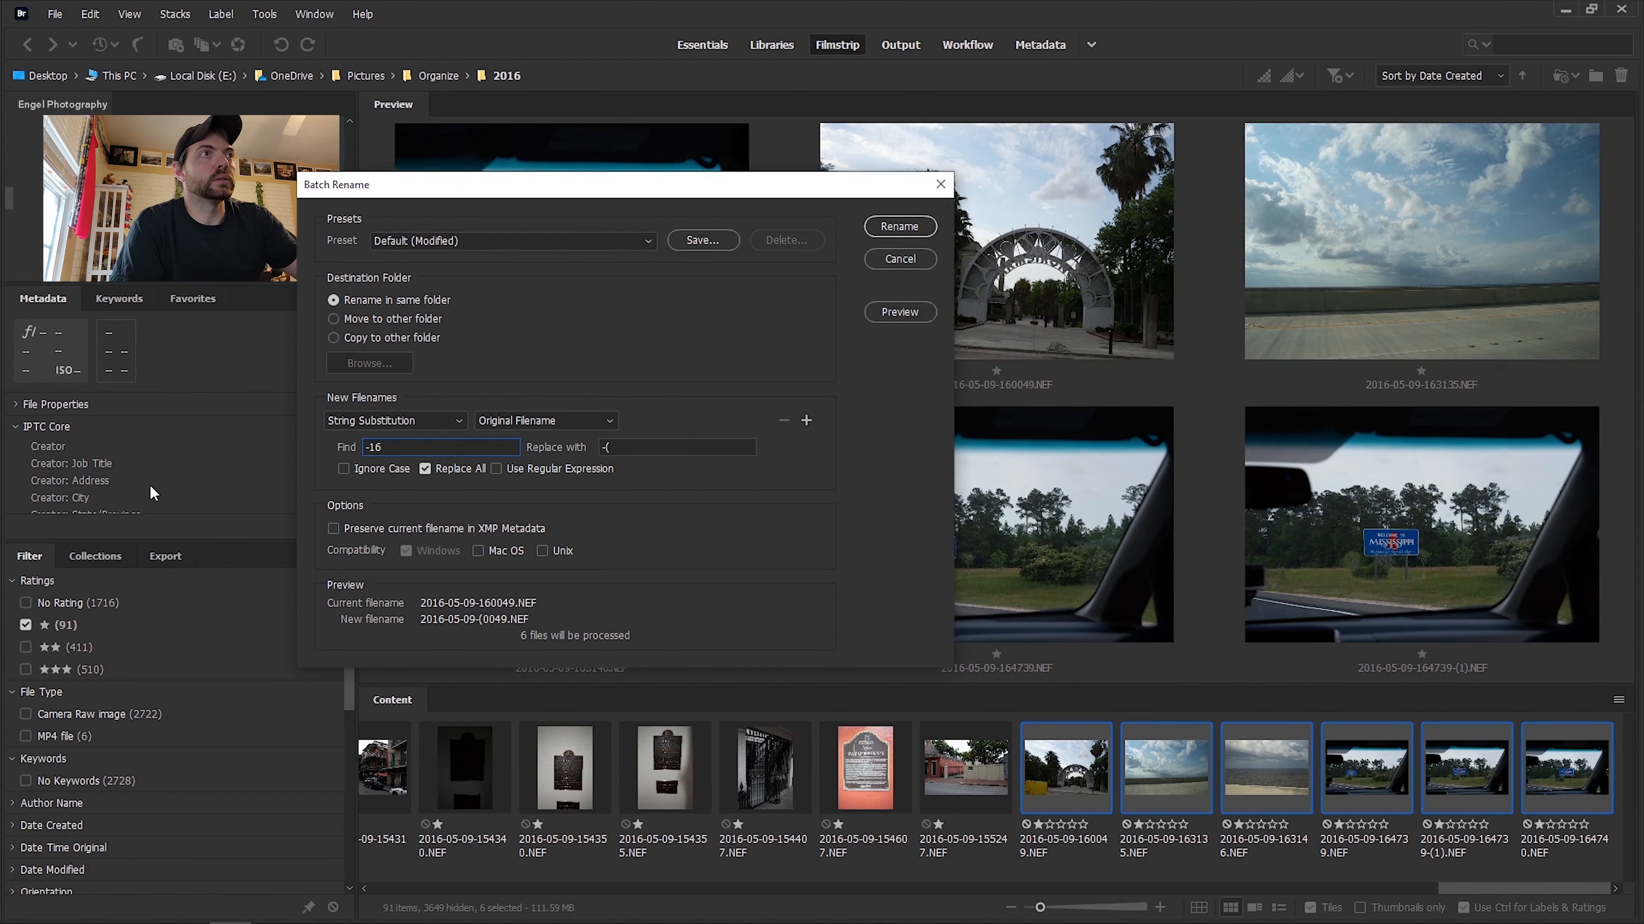
left_click(627, 448)
key("BackSpace")
type("17")
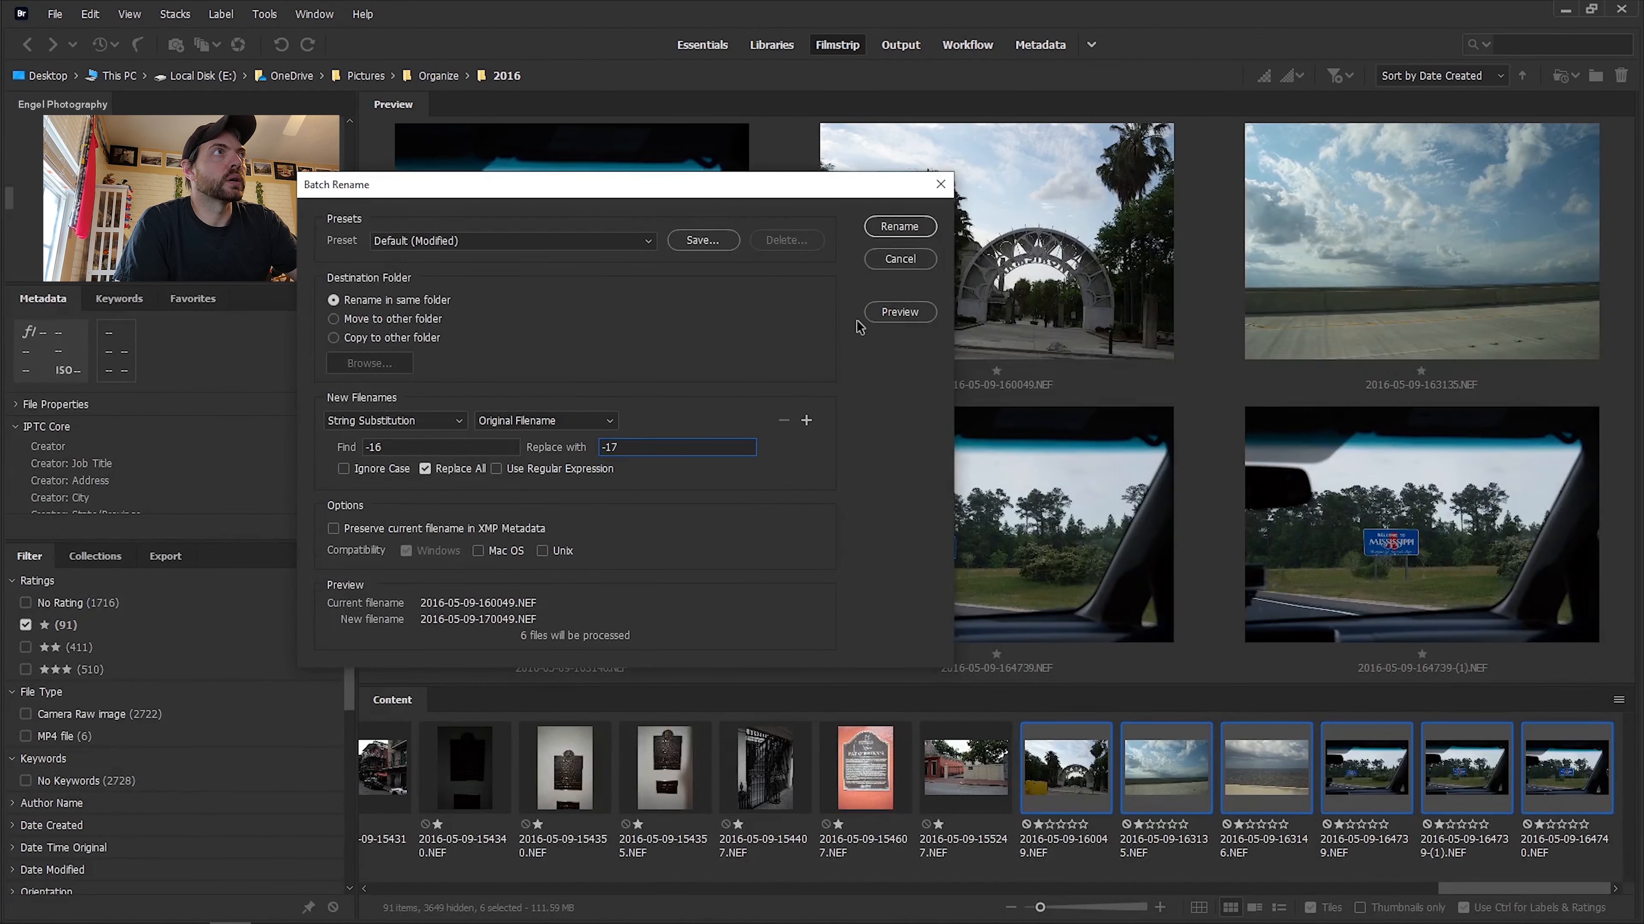
left_click(908, 231)
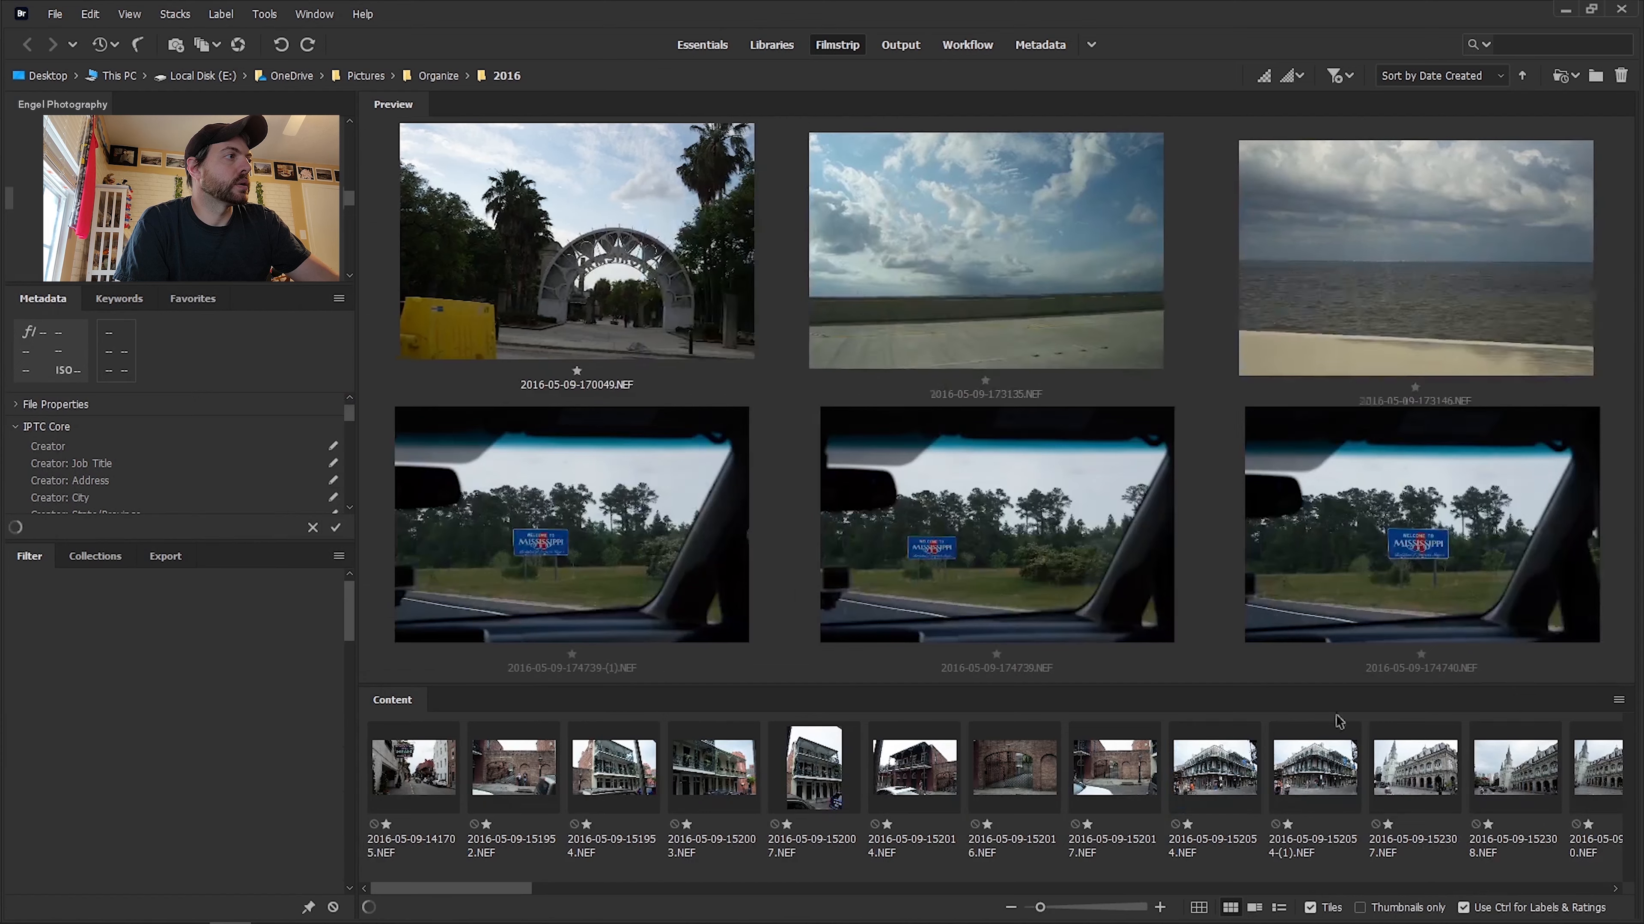
Sort photos by filename and select the 84 files through 2016-05-09-155247.NEF.
left_click(1433, 75)
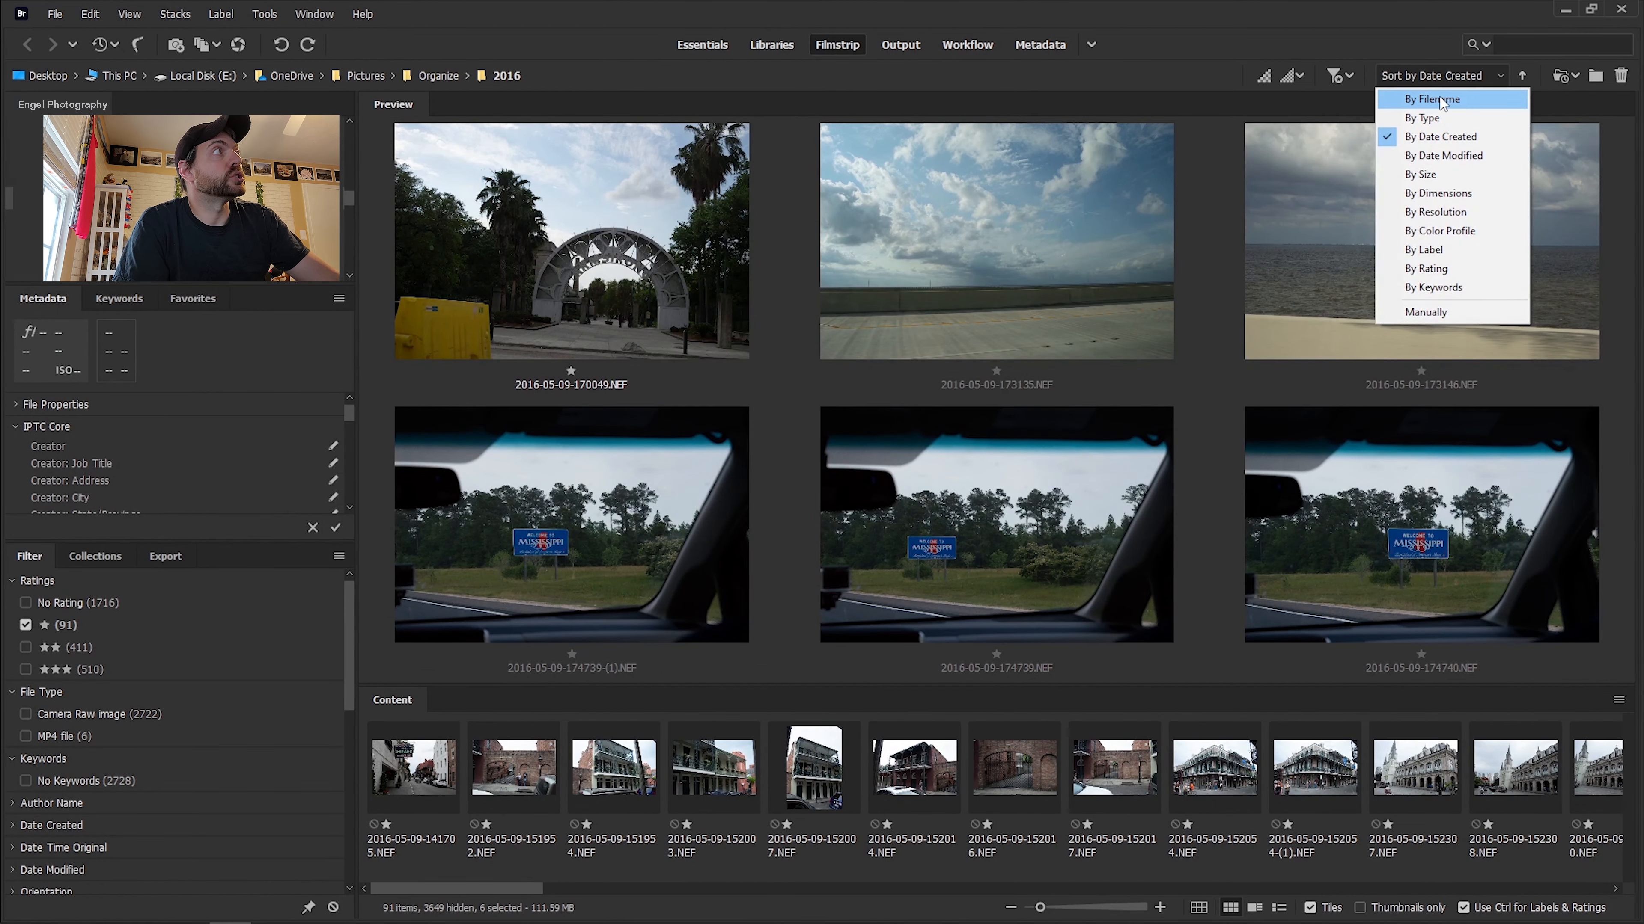
left_click(1440, 99)
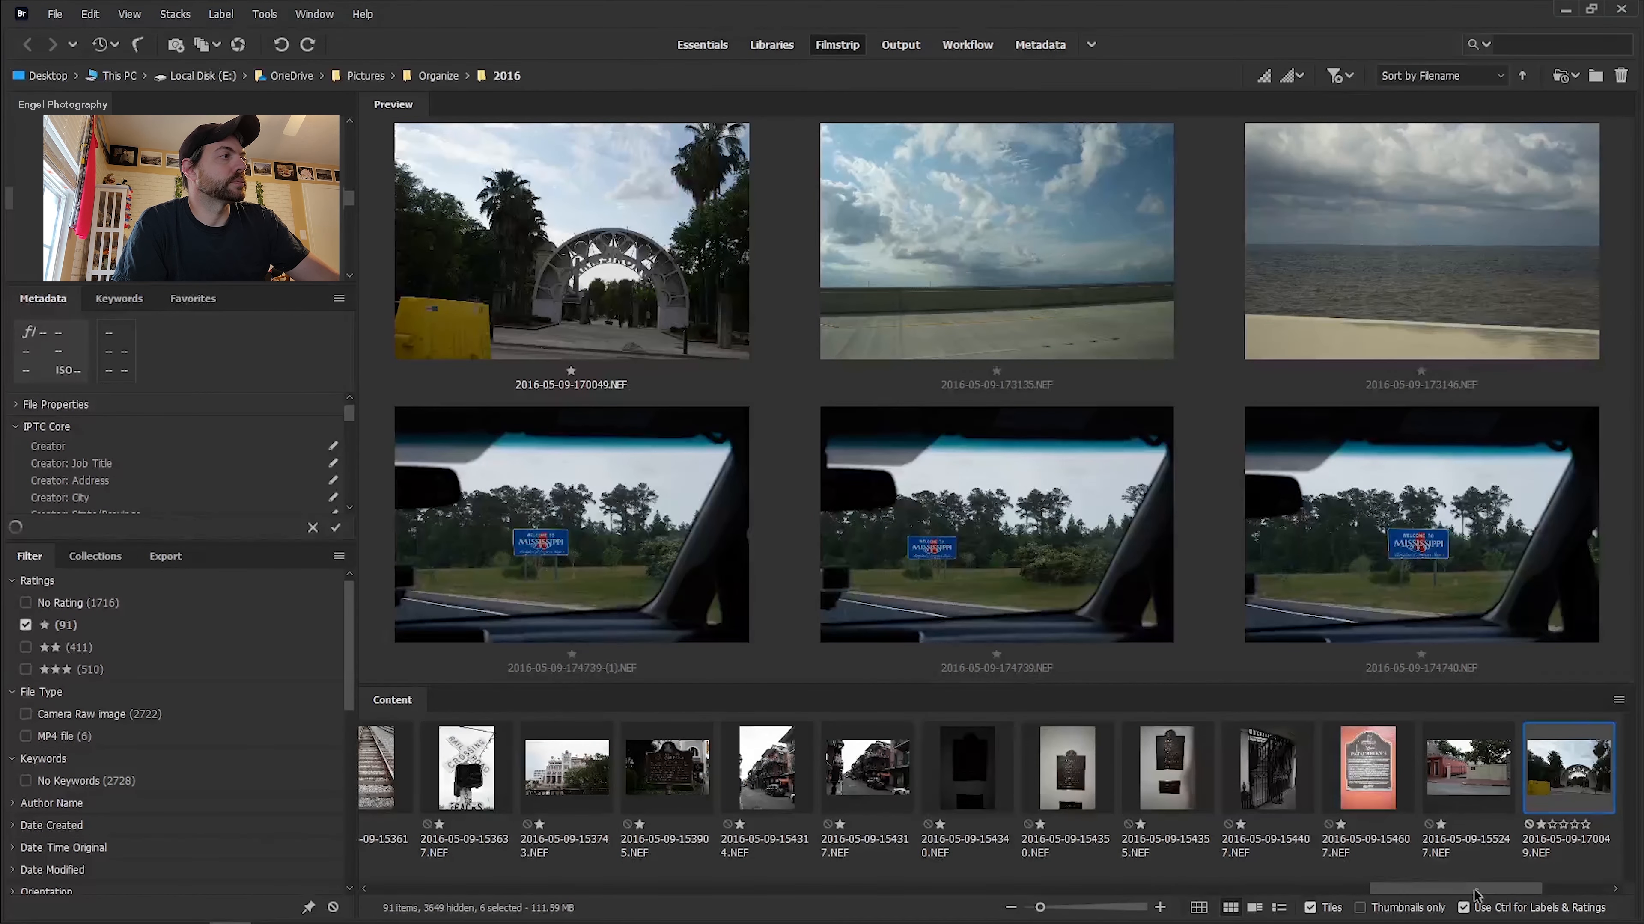
left_click_drag(1478, 890, 1555, 886)
left_click(994, 798)
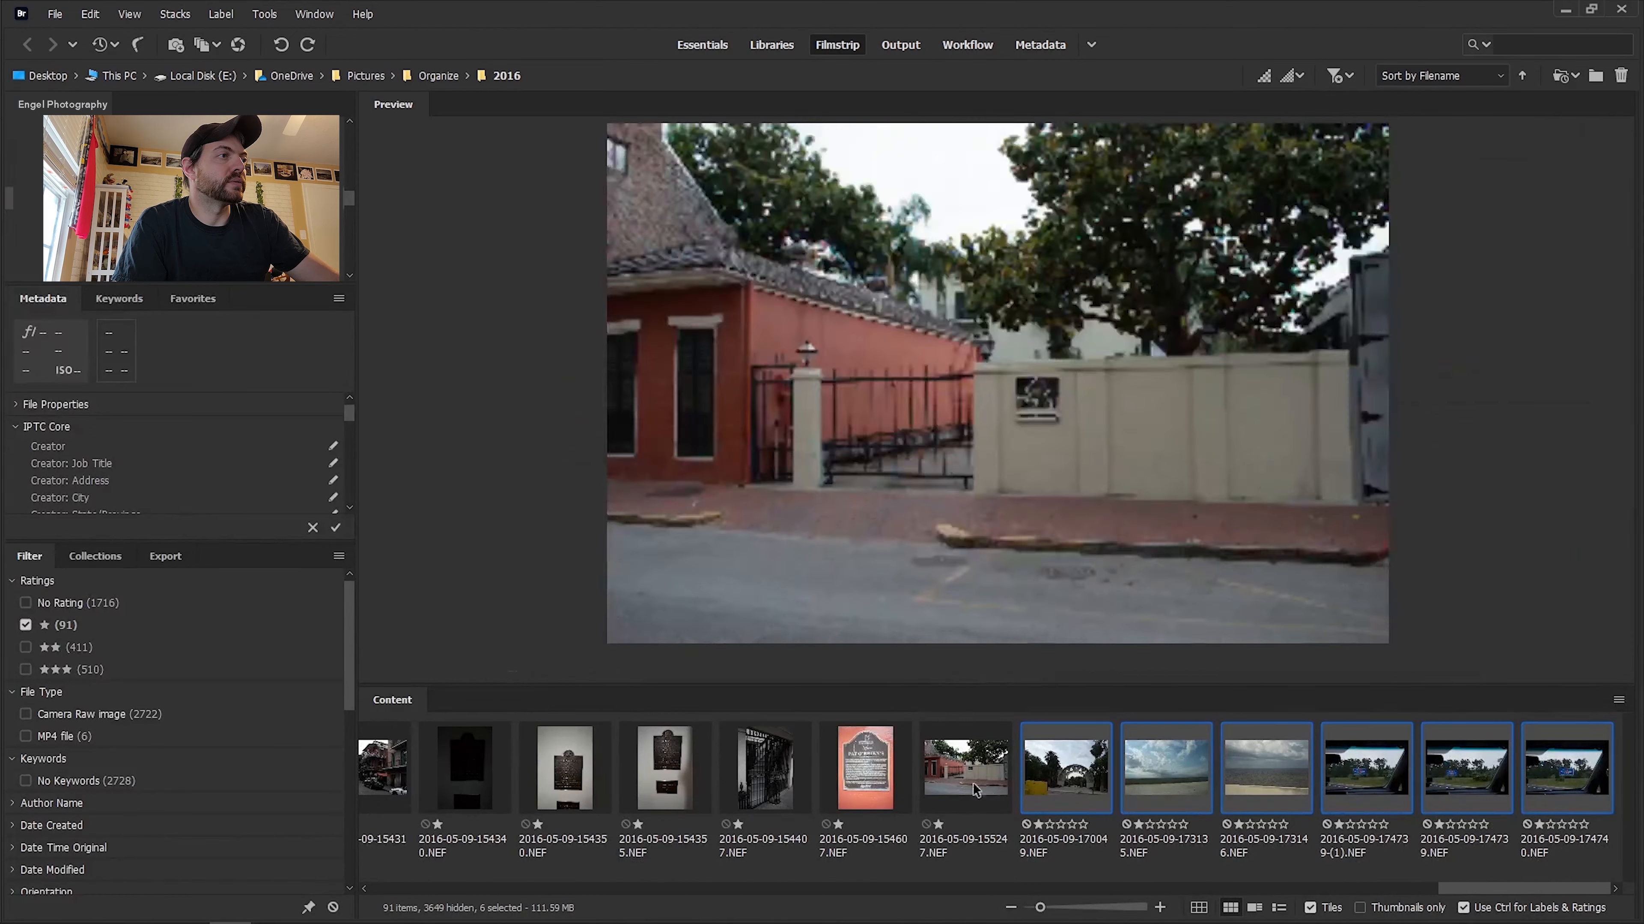
left_click_drag(1490, 896, 460, 892)
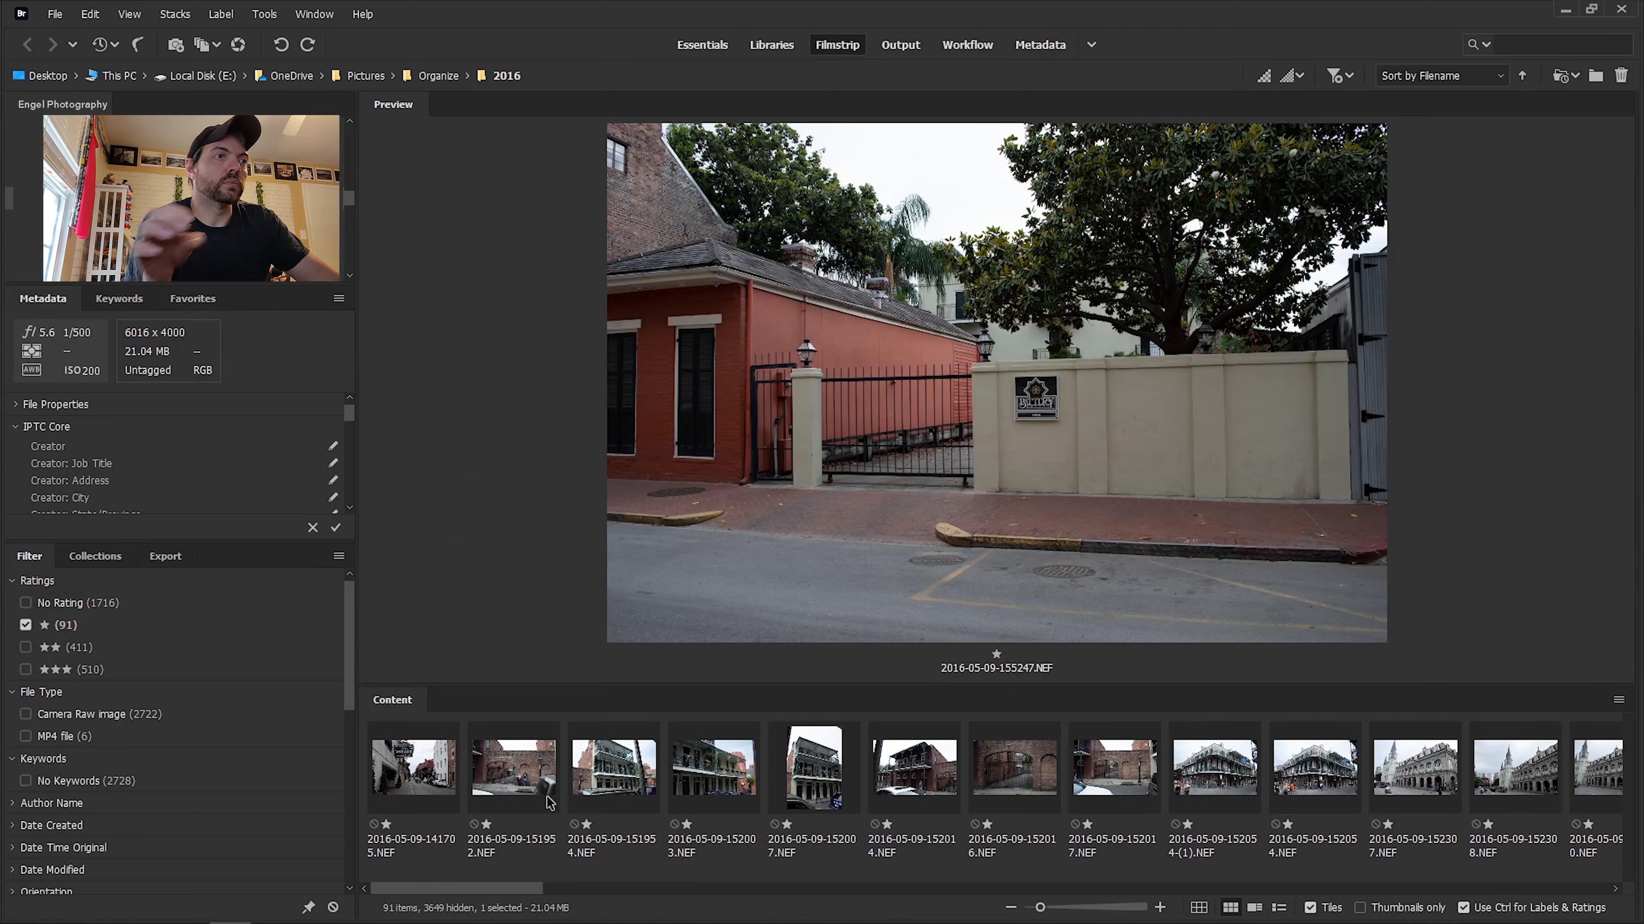
left_click(526, 784, "shift")
Batch rename the 84 files, replacing 09-15 with 09-16.
right_click(525, 785)
left_click(635, 516)
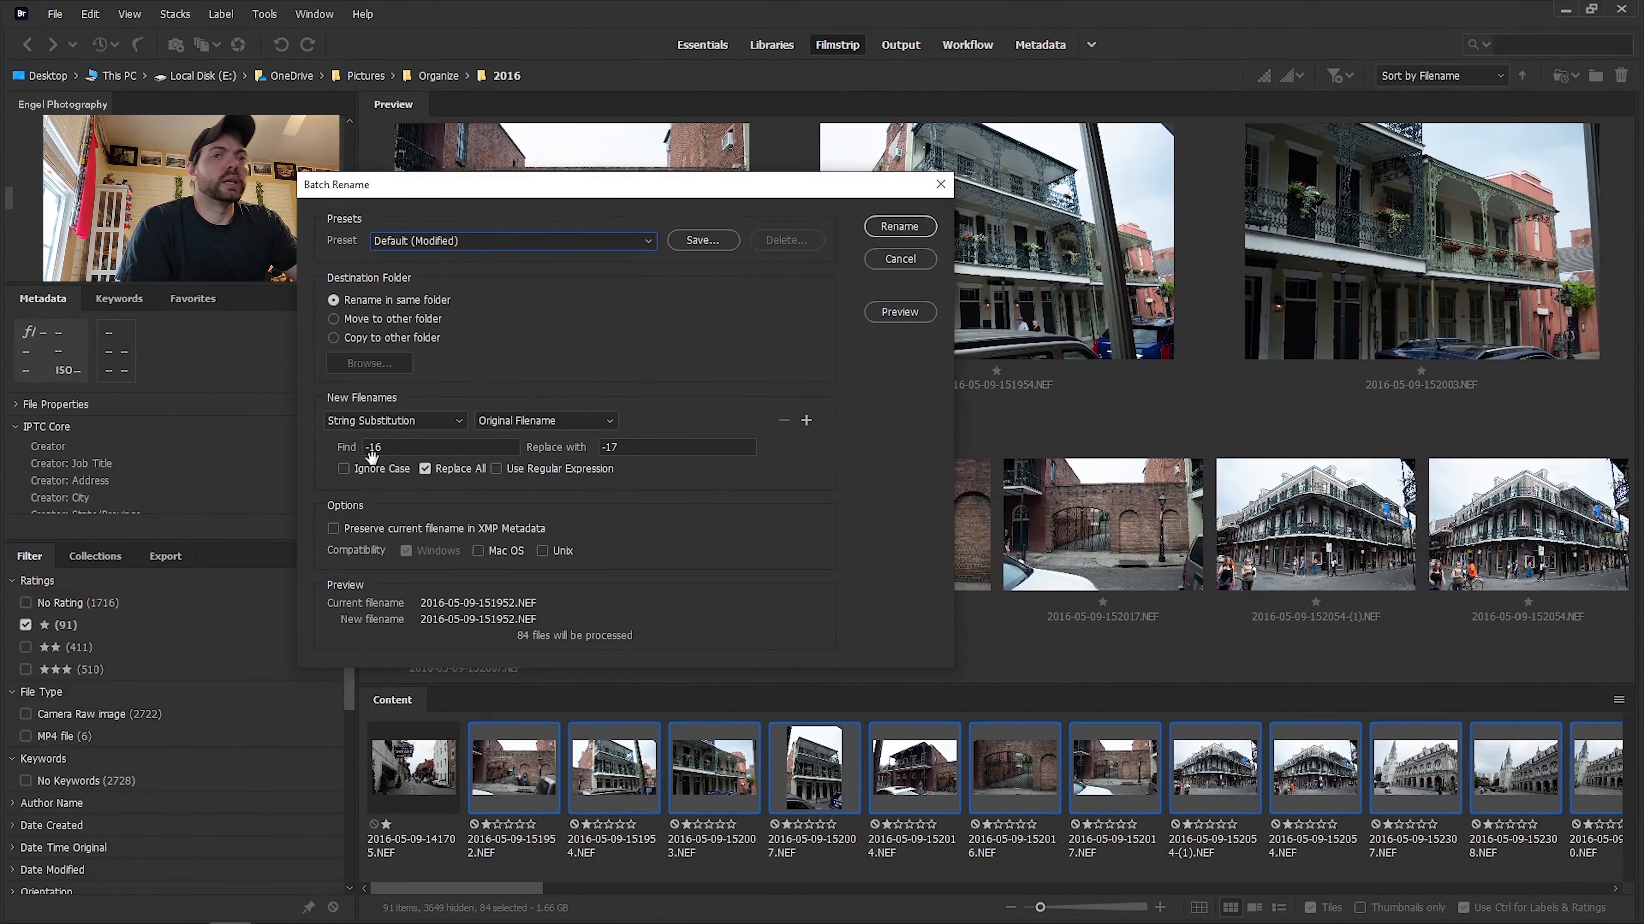
double_click(373, 448)
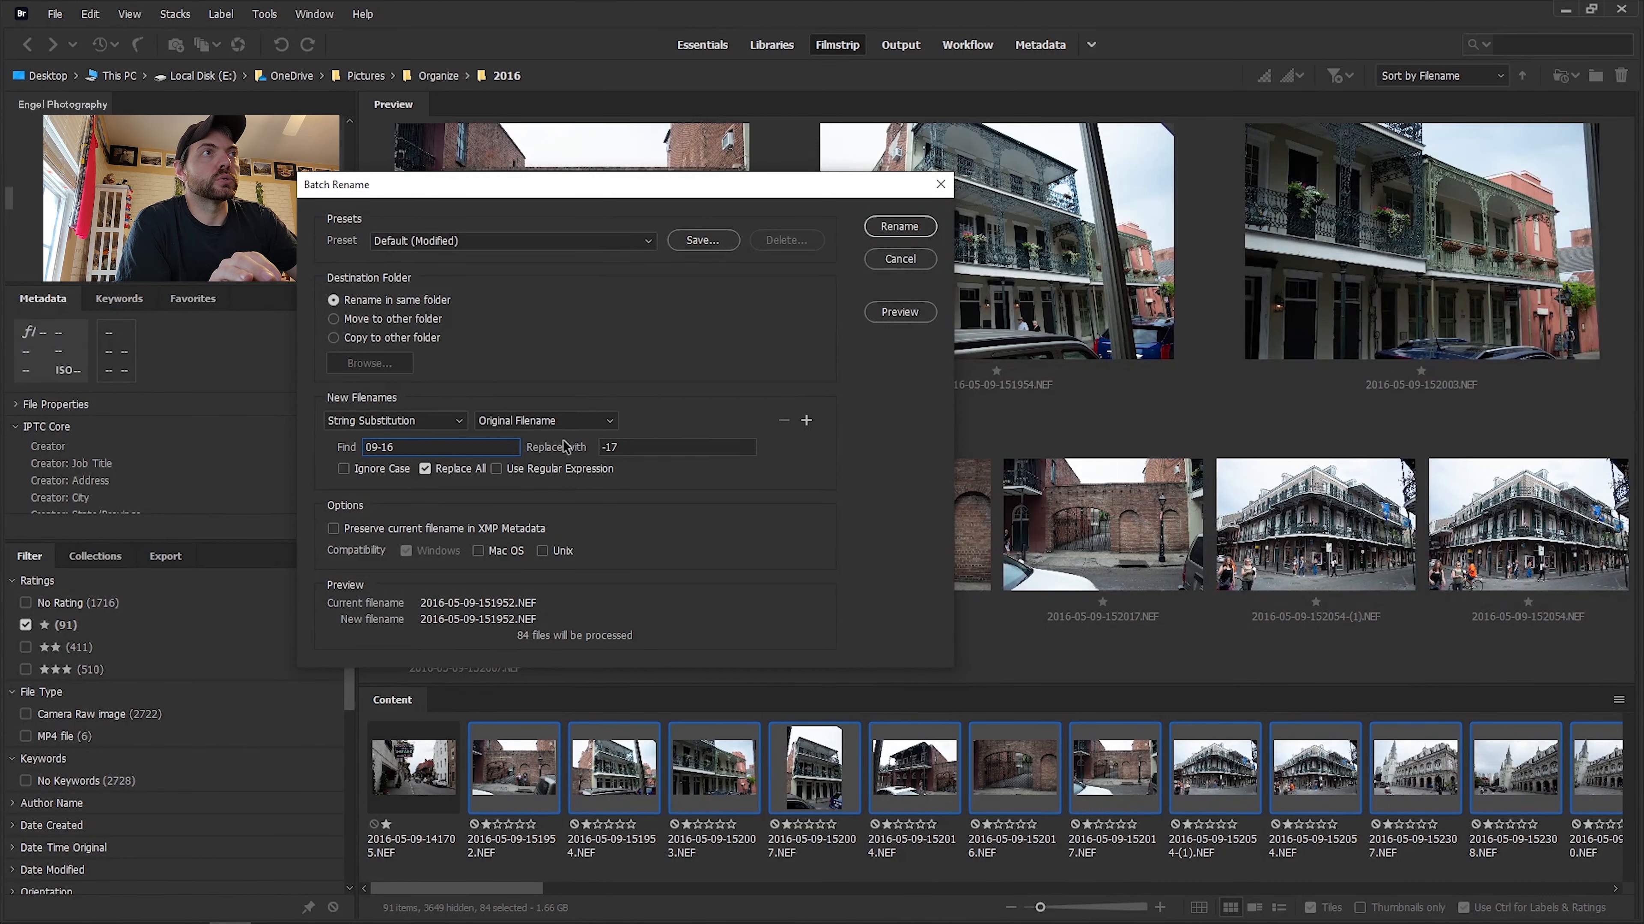
left_click(605, 448)
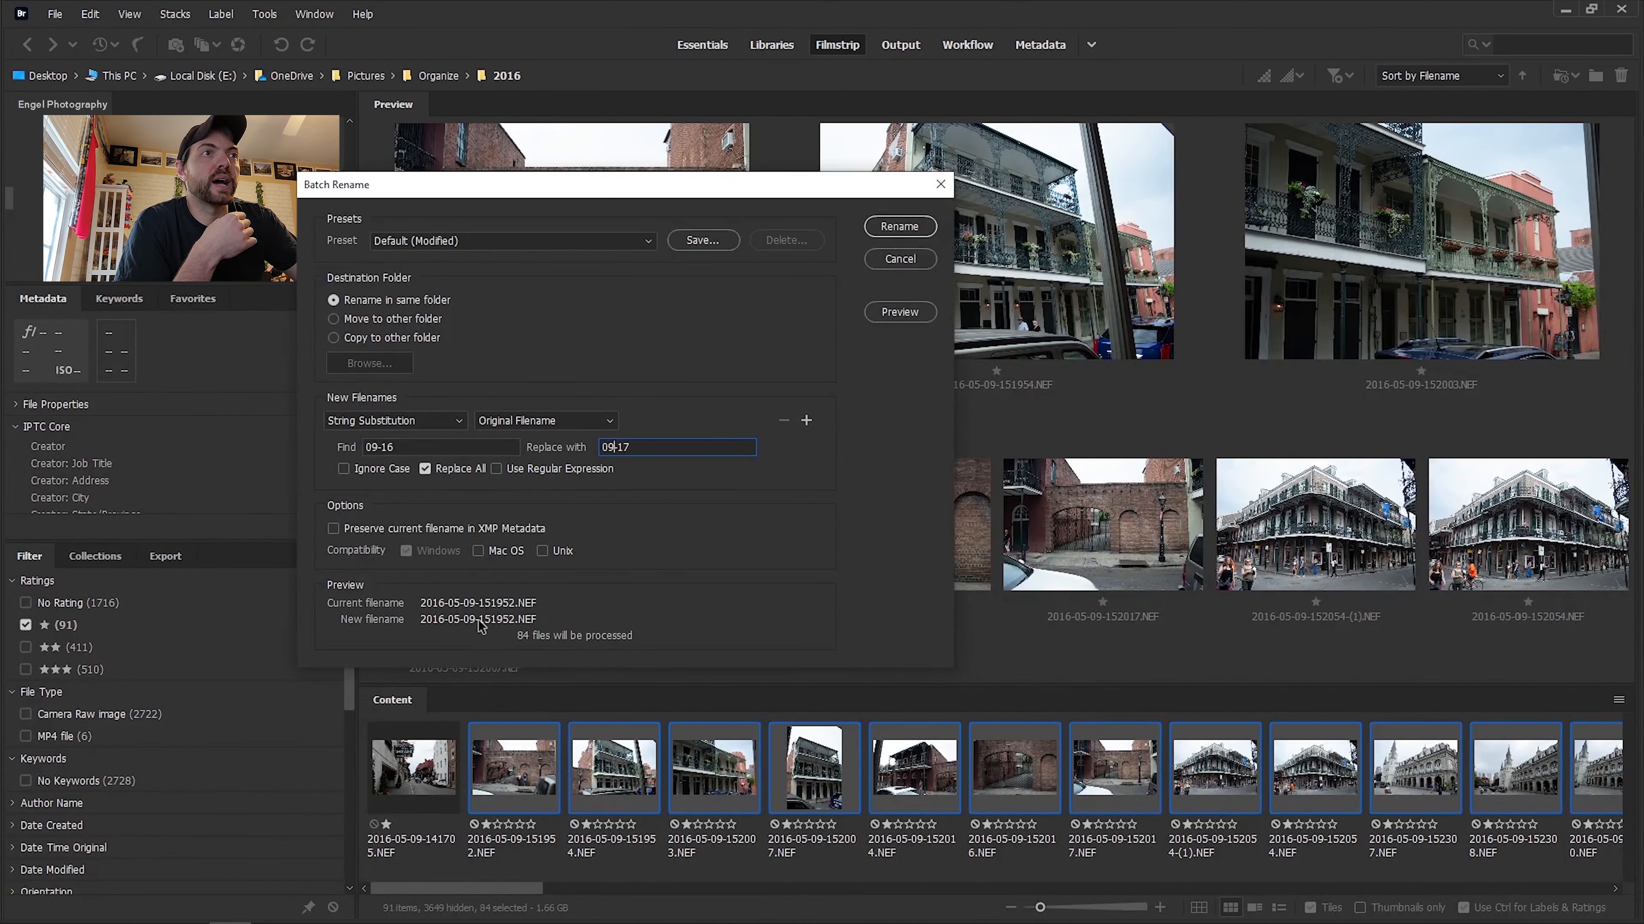
left_click(418, 449)
key("BackSpace")
type("5")
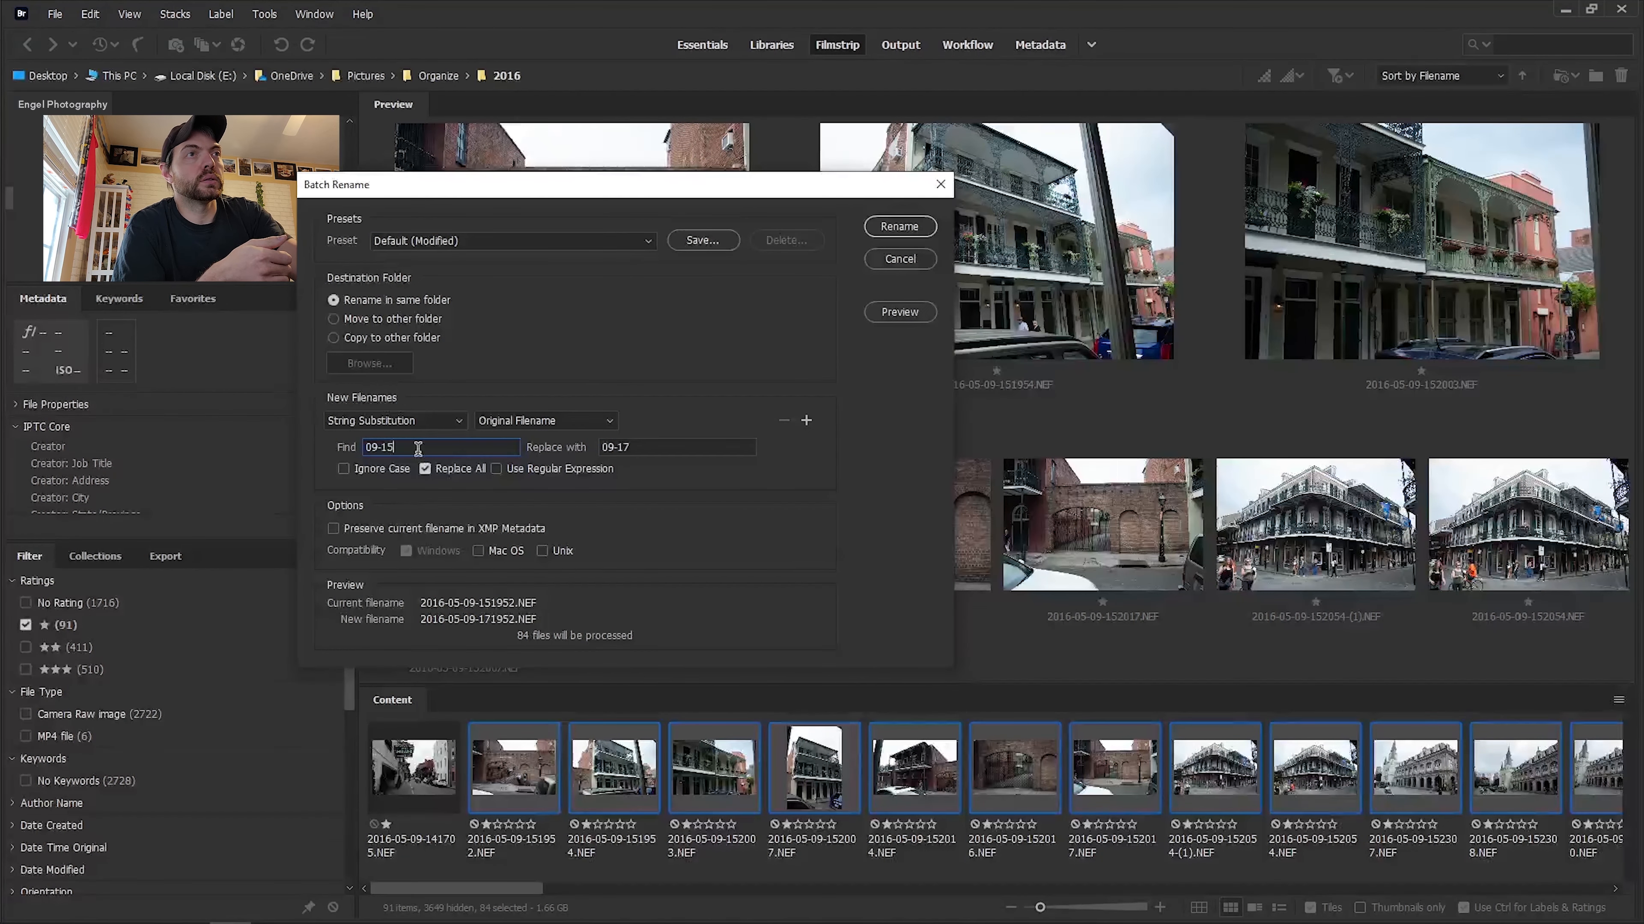
left_click(641, 448)
key("BackSpace")
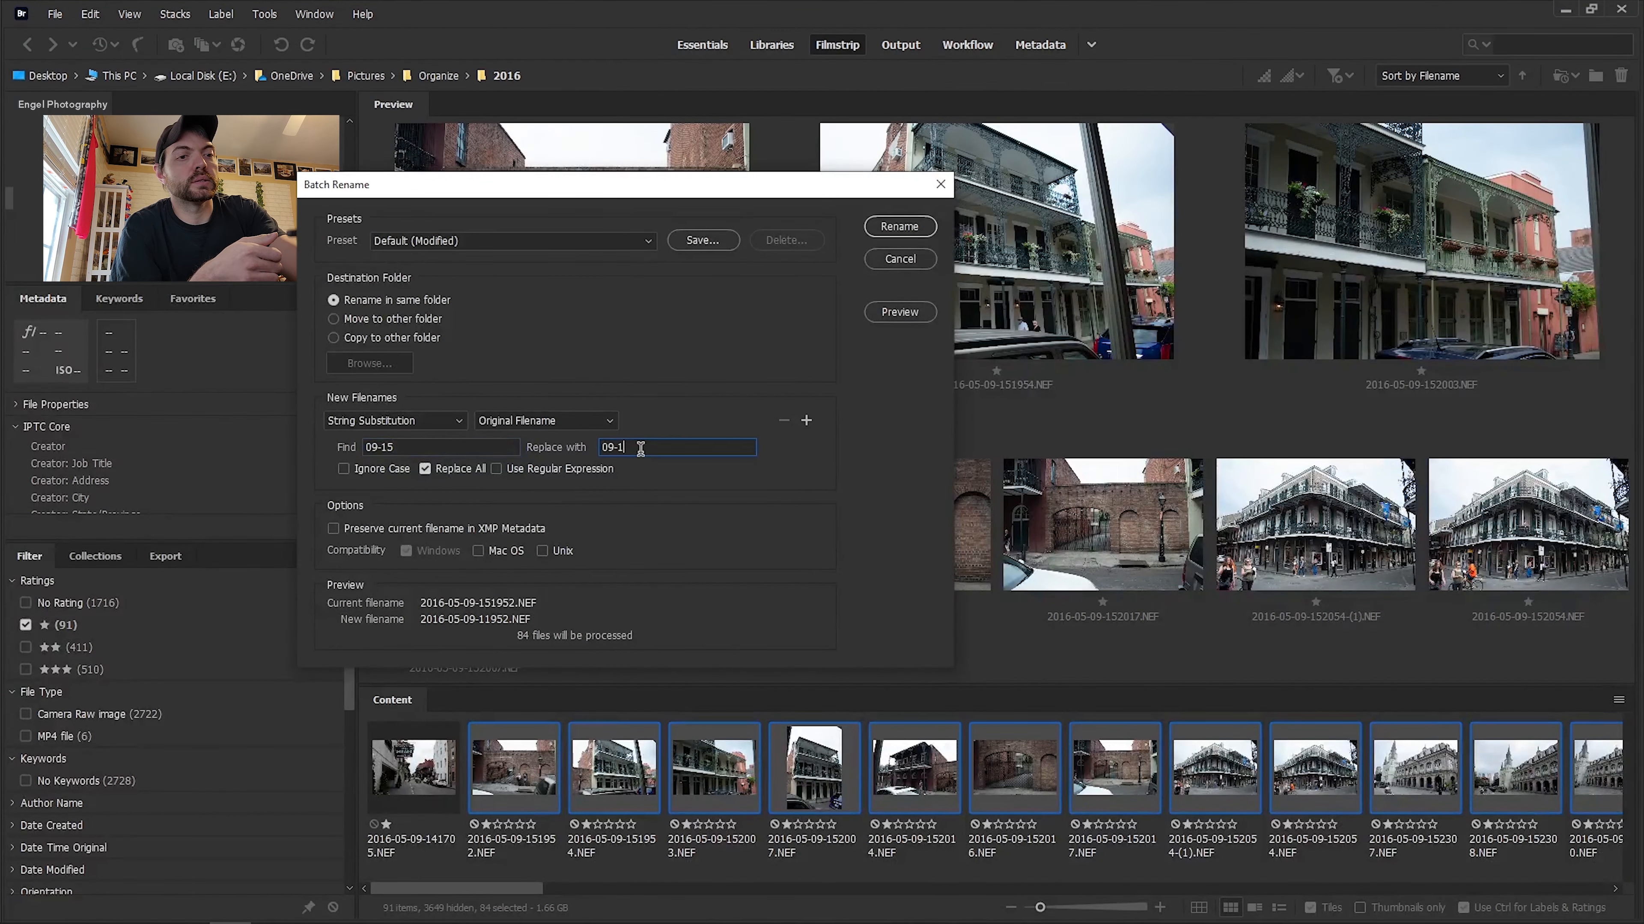
type("6")
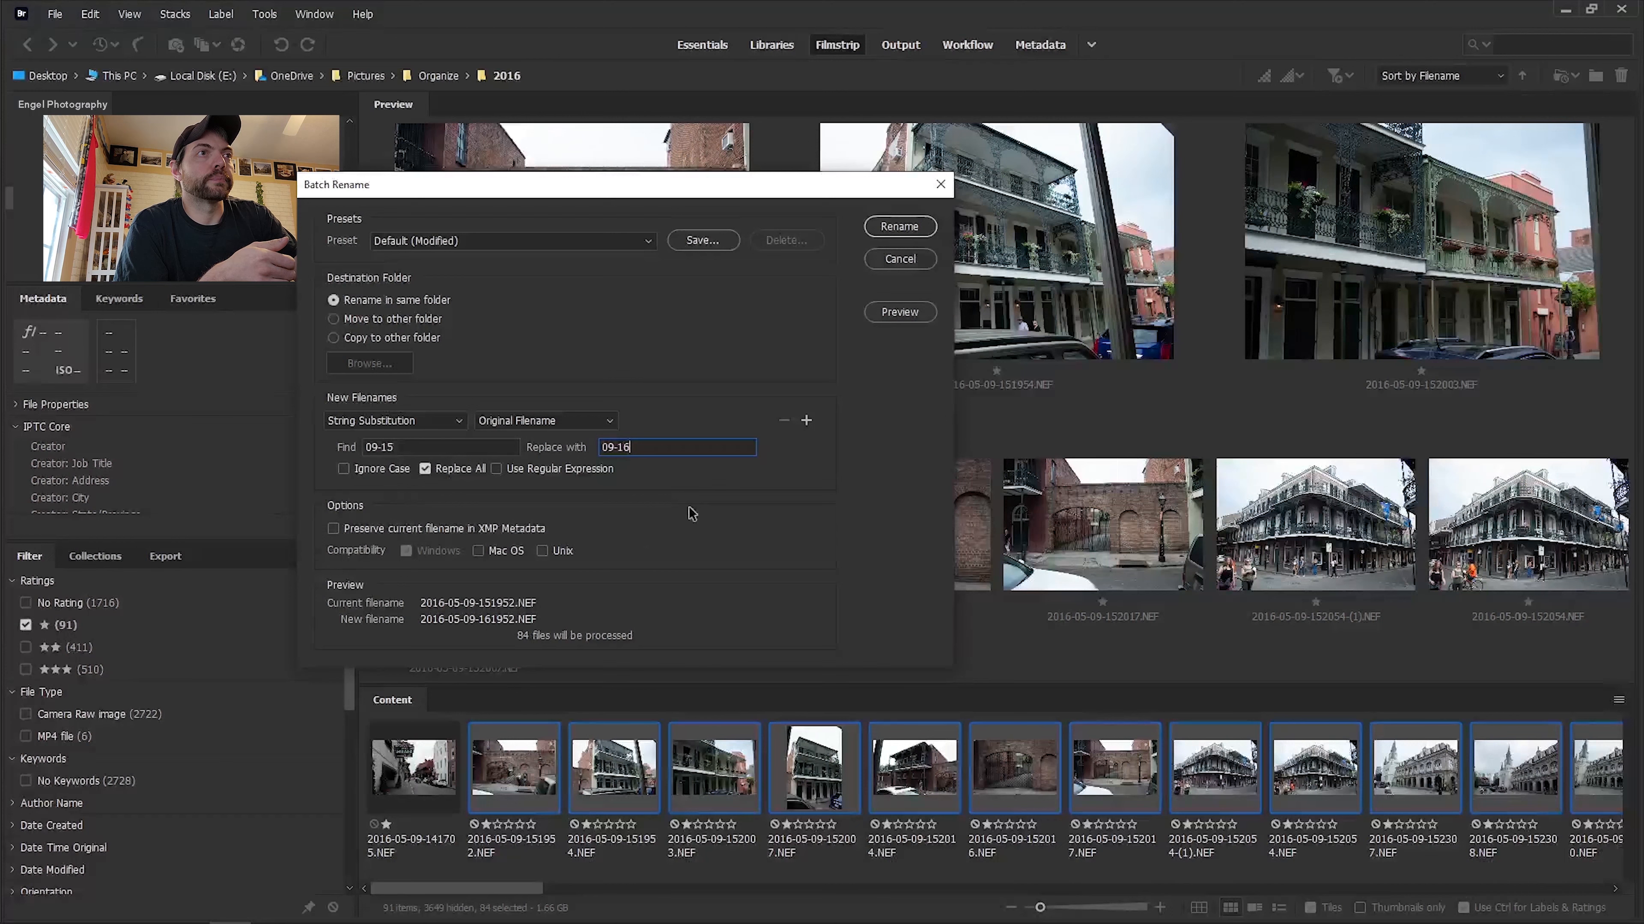
left_click(921, 230)
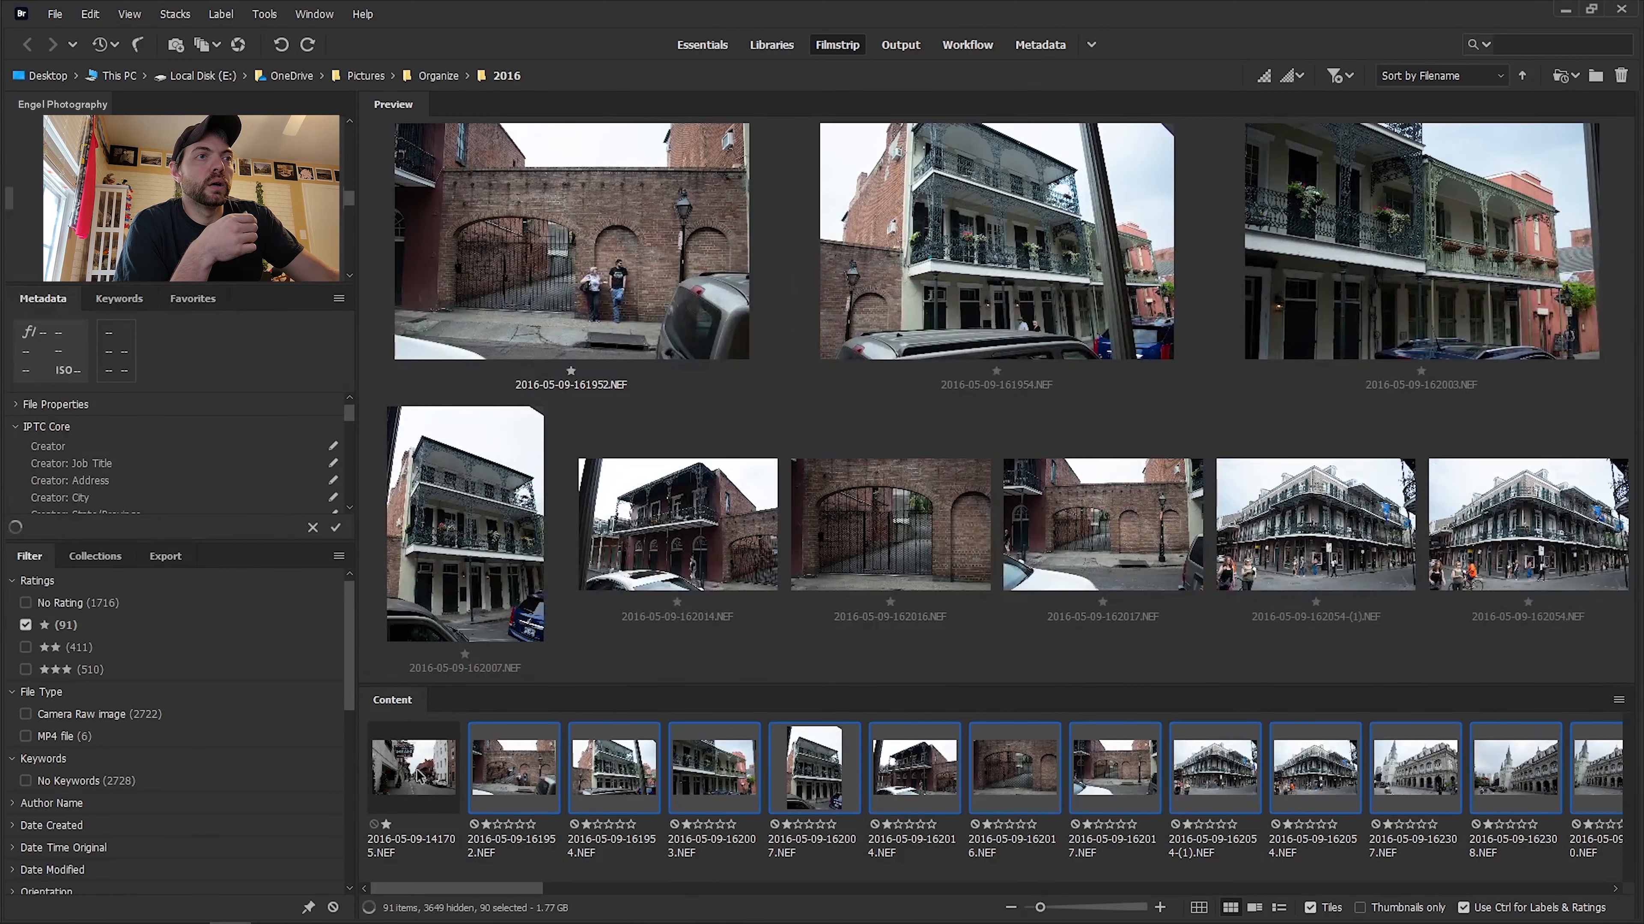
left_click(420, 773)
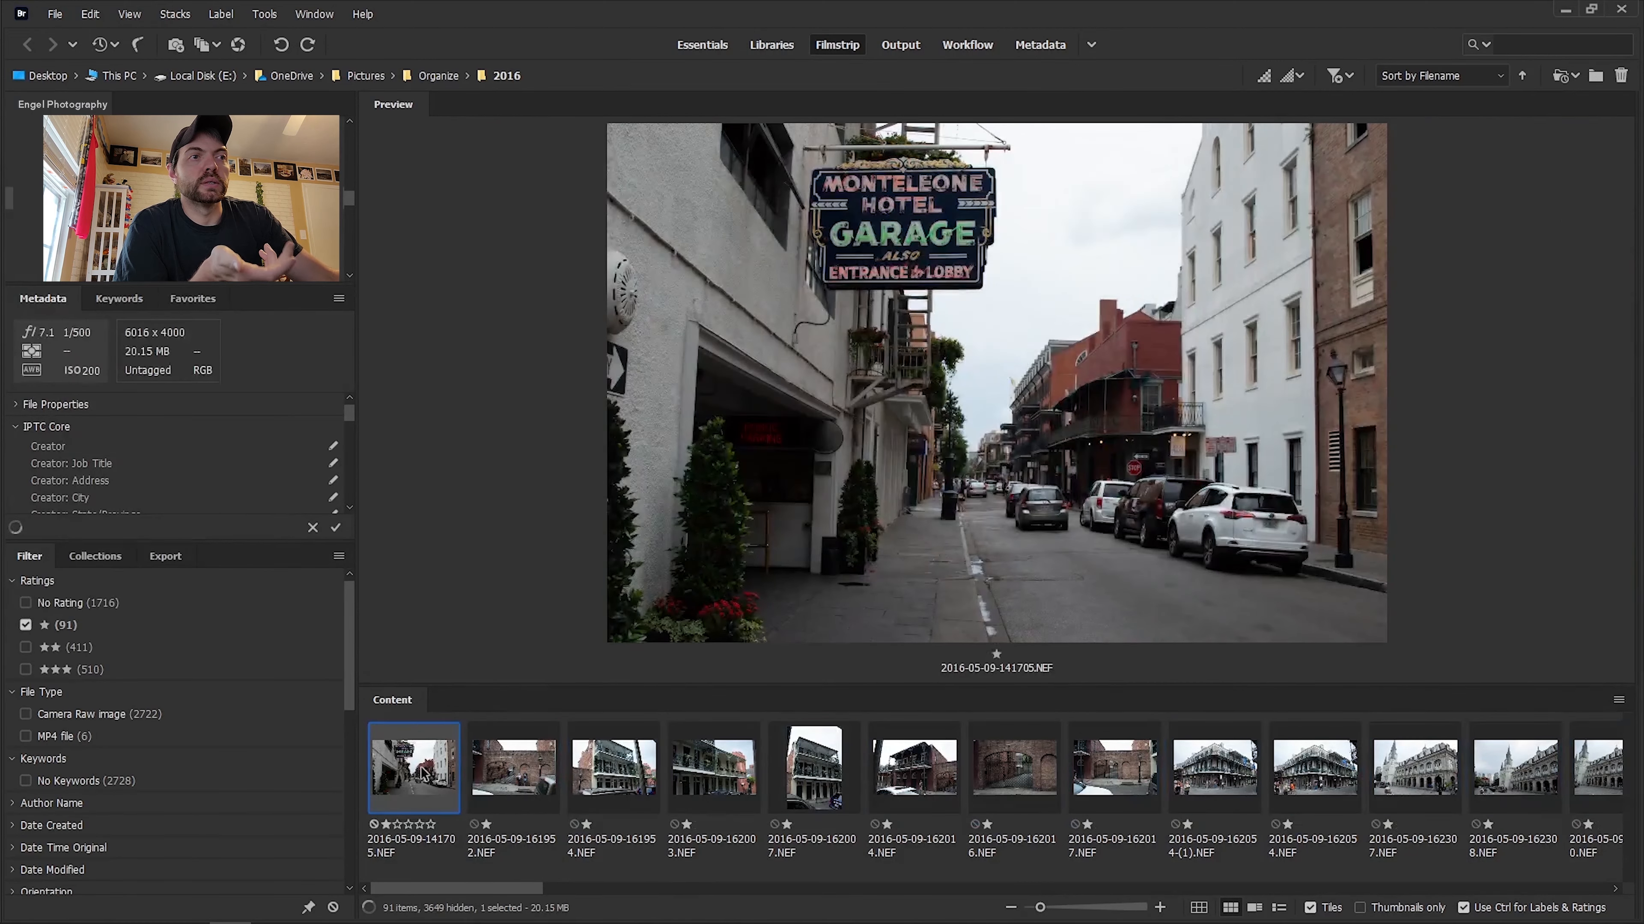
Rename 2016-05-09-141705.NEF to 2016-05-09-151705.NEF and filter the view to two-star photos.
left_click(437, 847)
left_click(401, 852)
key("Return")
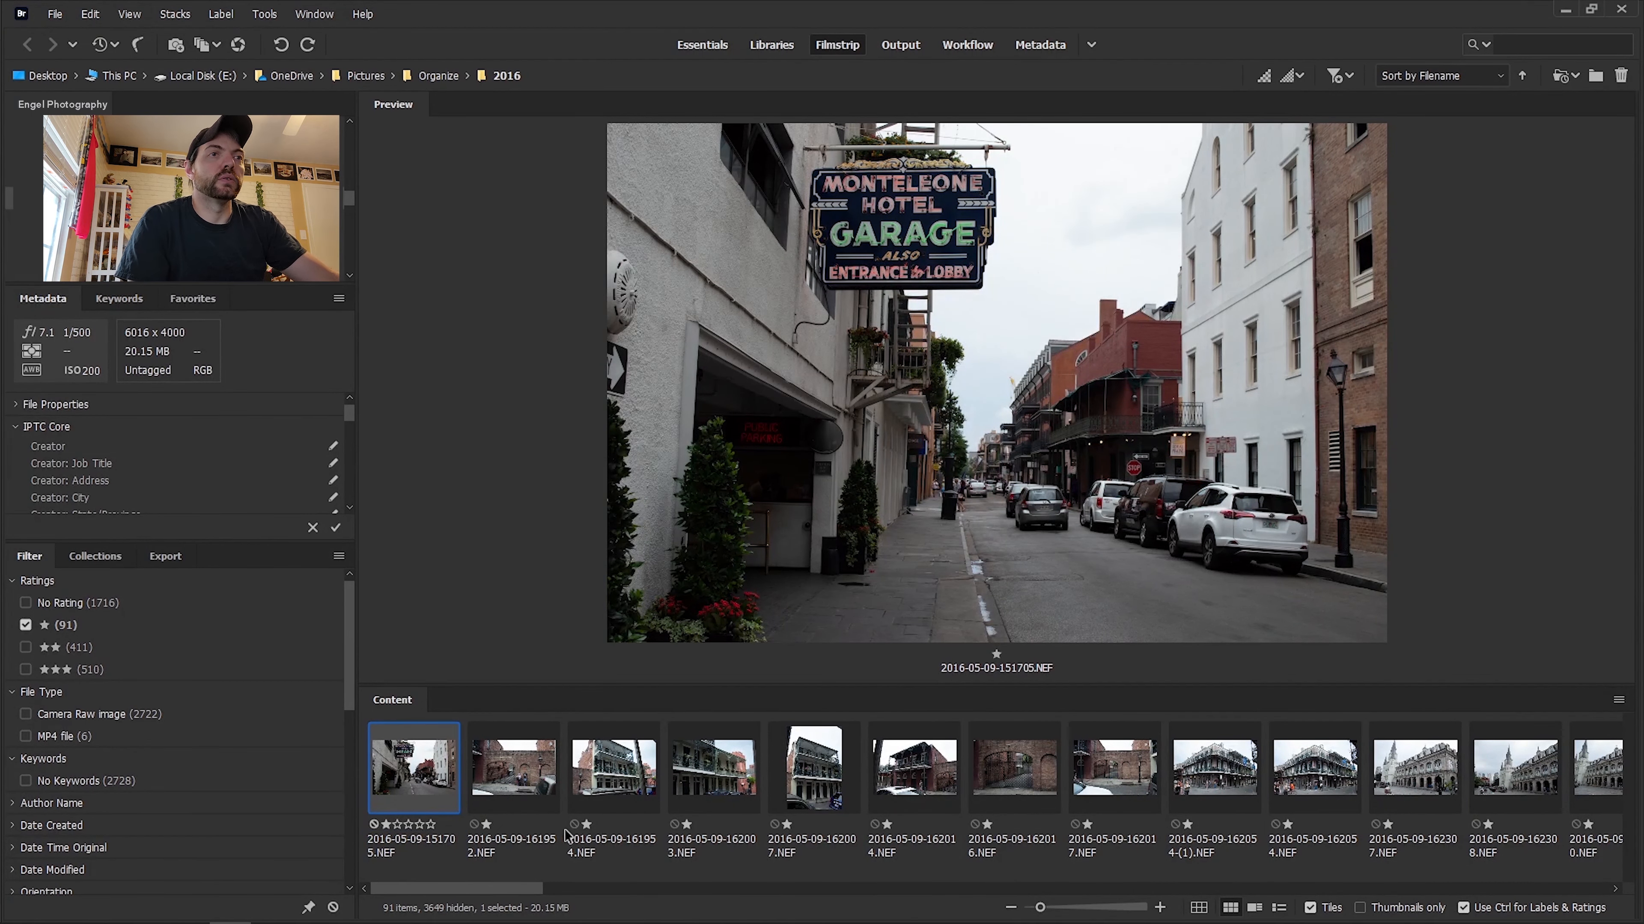
left_click(60, 626)
left_click(59, 649)
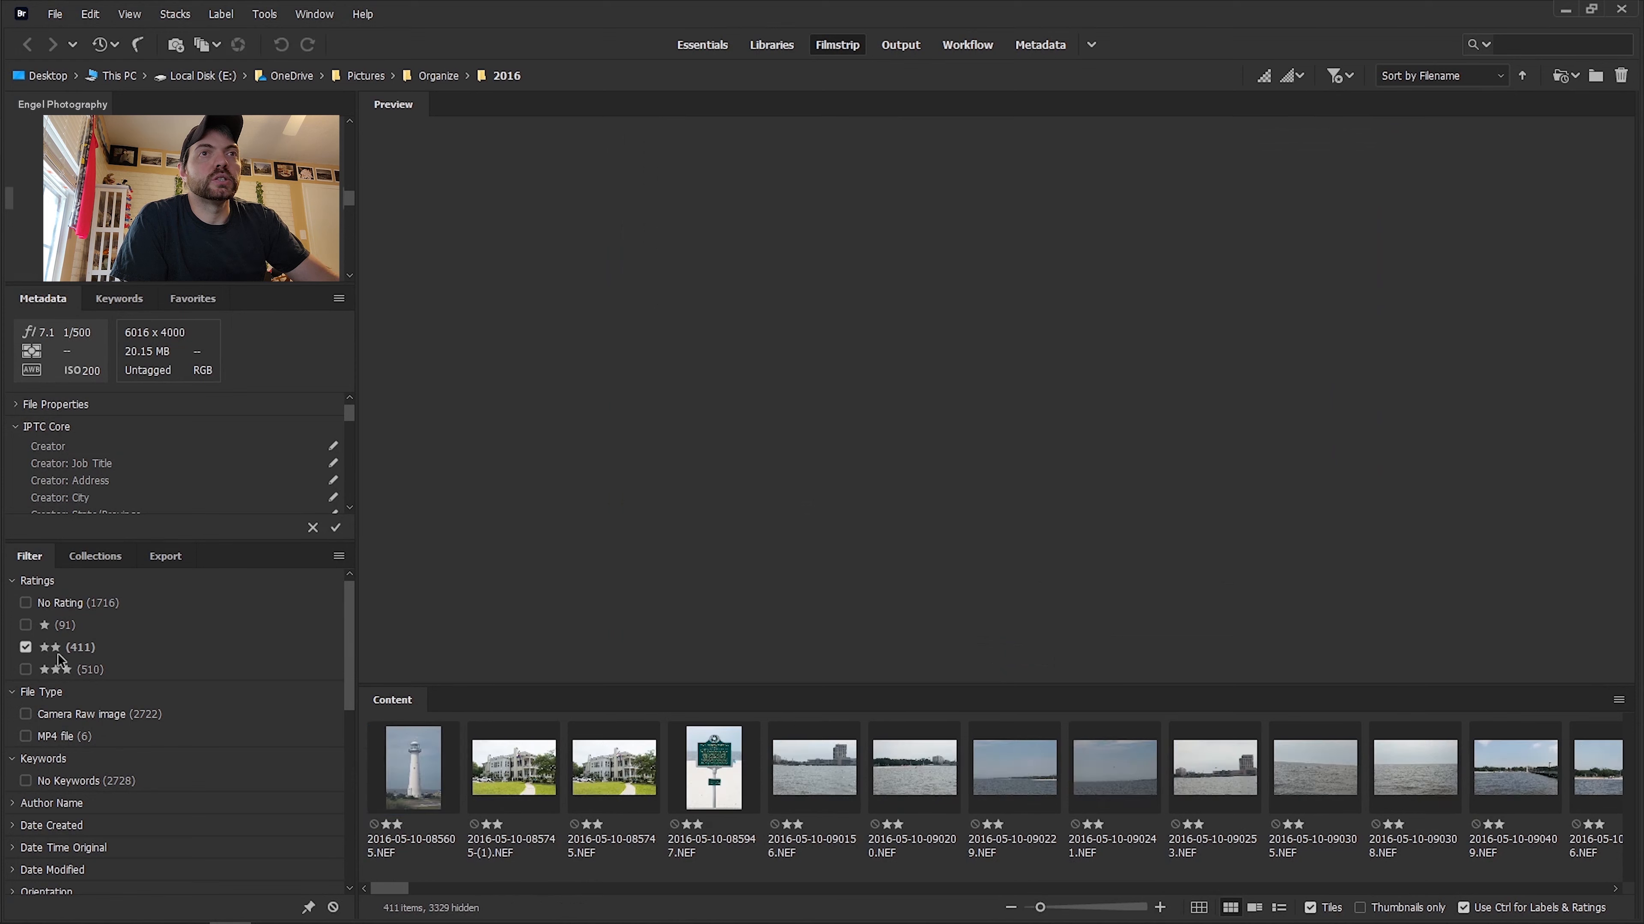
Batch rename 180015.NEF and 180029.NEF, replacing 10-18 with 10-19 in their names.
left_click_drag(391, 888, 1625, 871)
left_click(1572, 864)
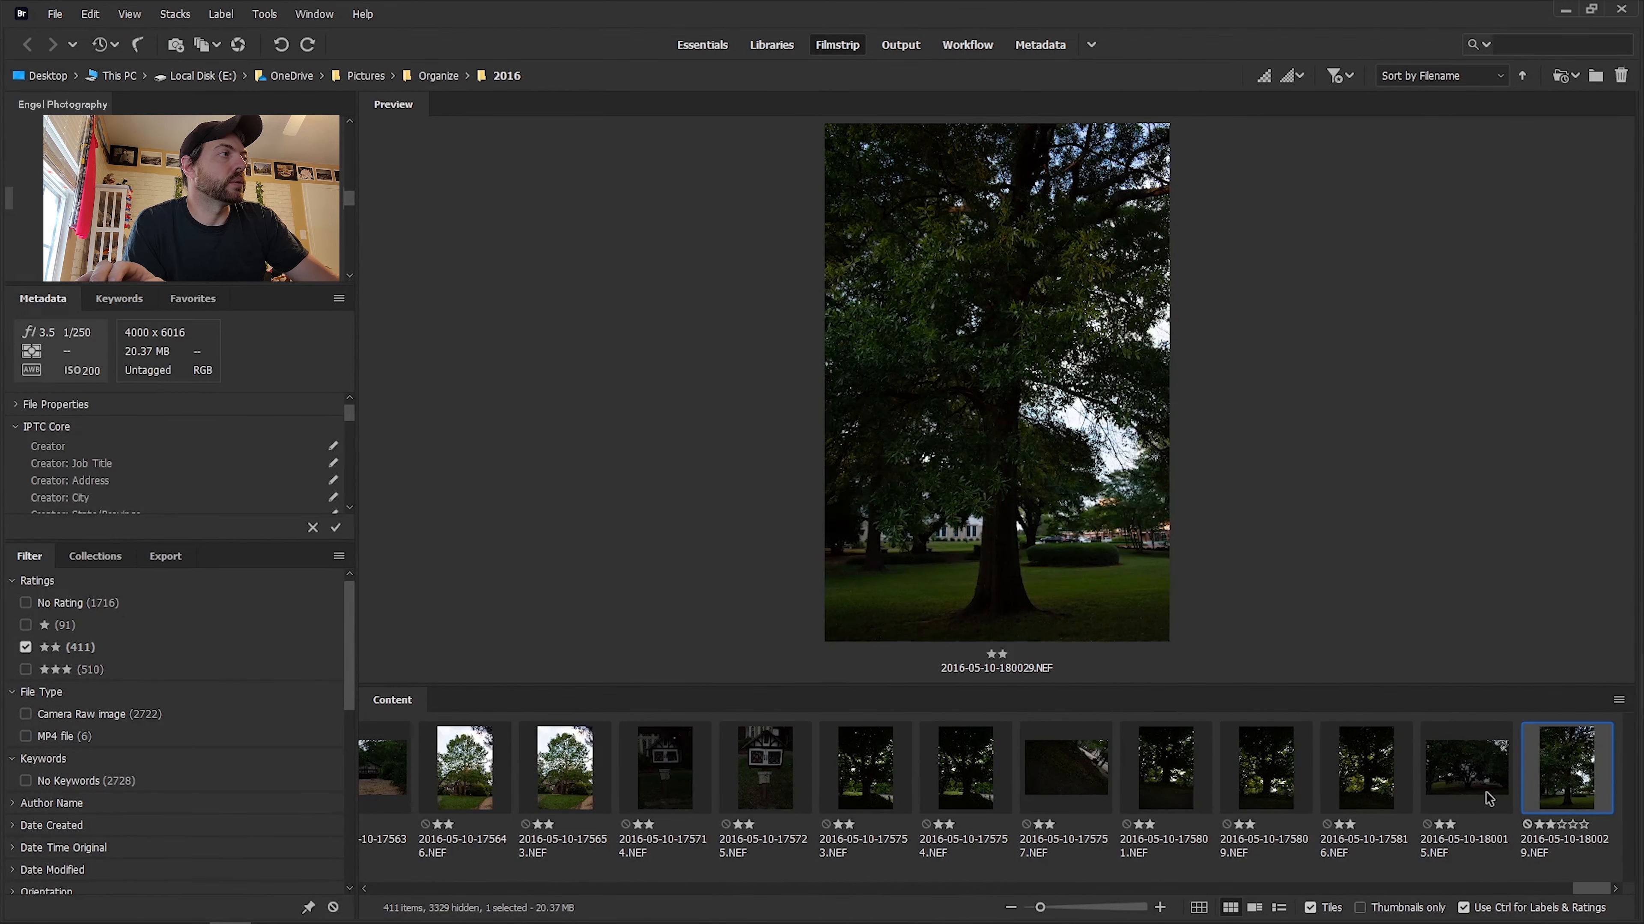
left_click(1470, 791, "ctrl")
right_click(1472, 792)
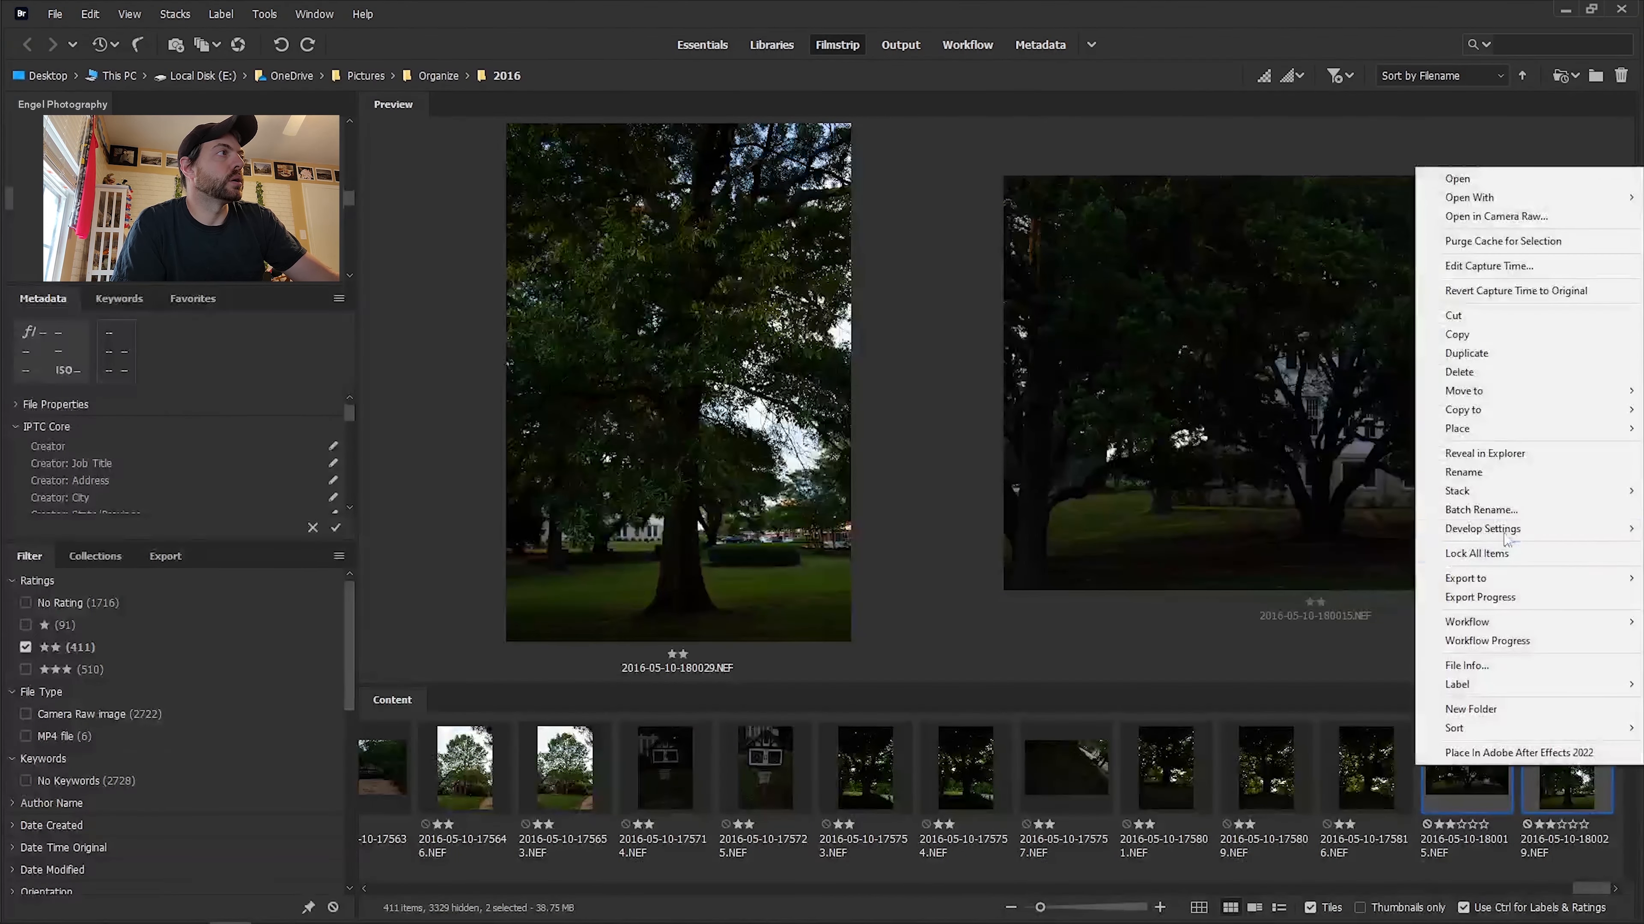
left_click(1501, 518)
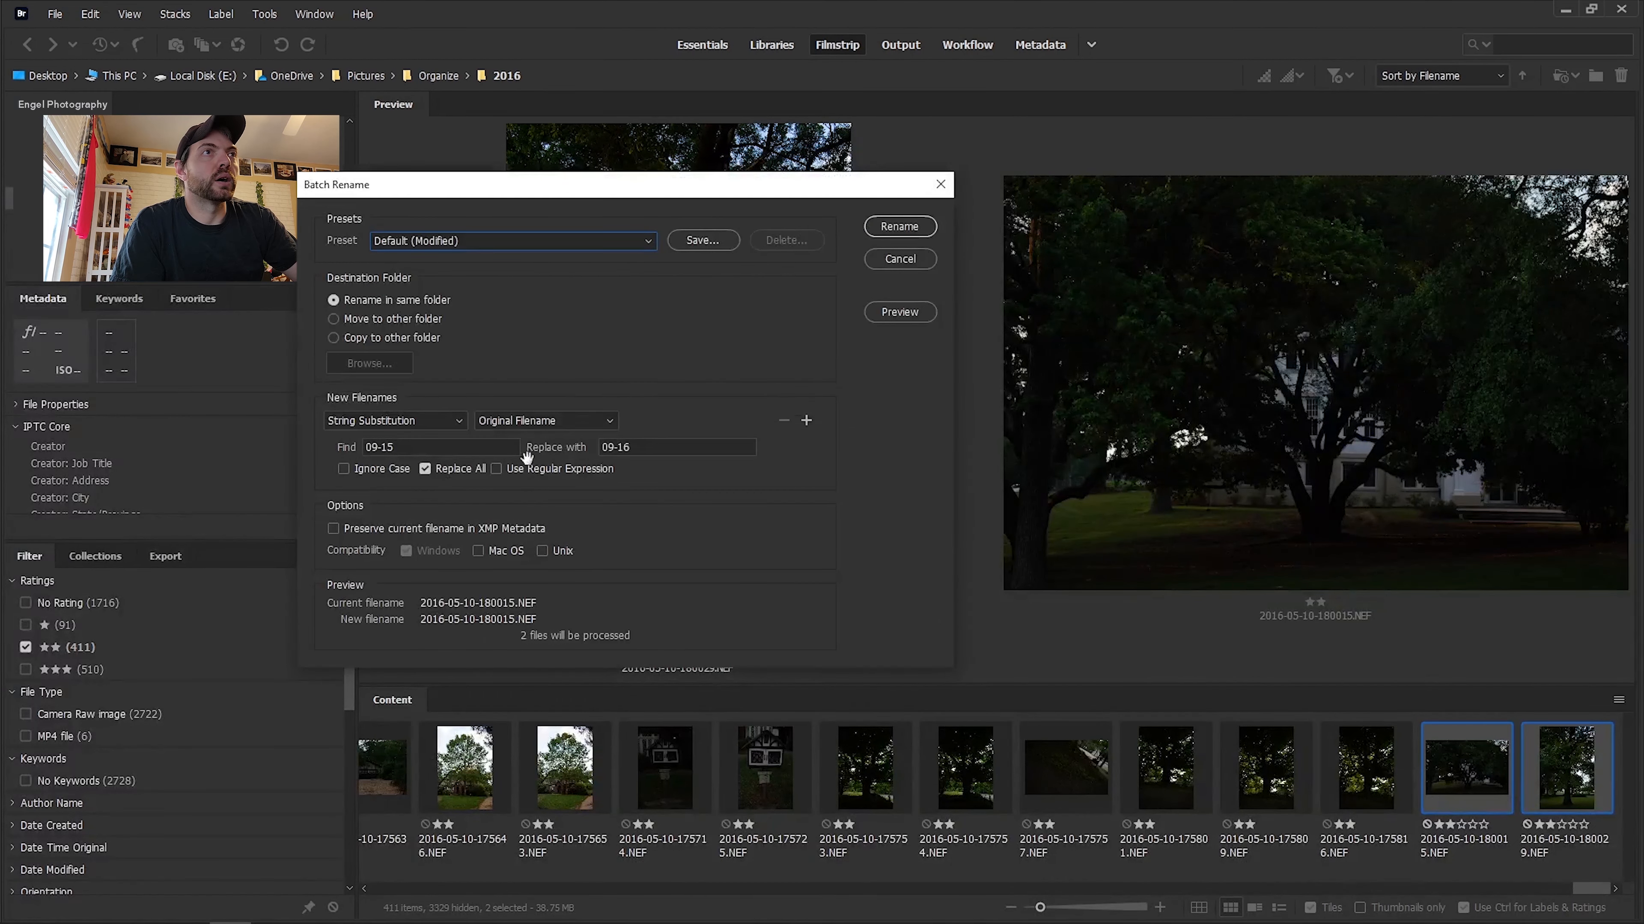
double_click(374, 448)
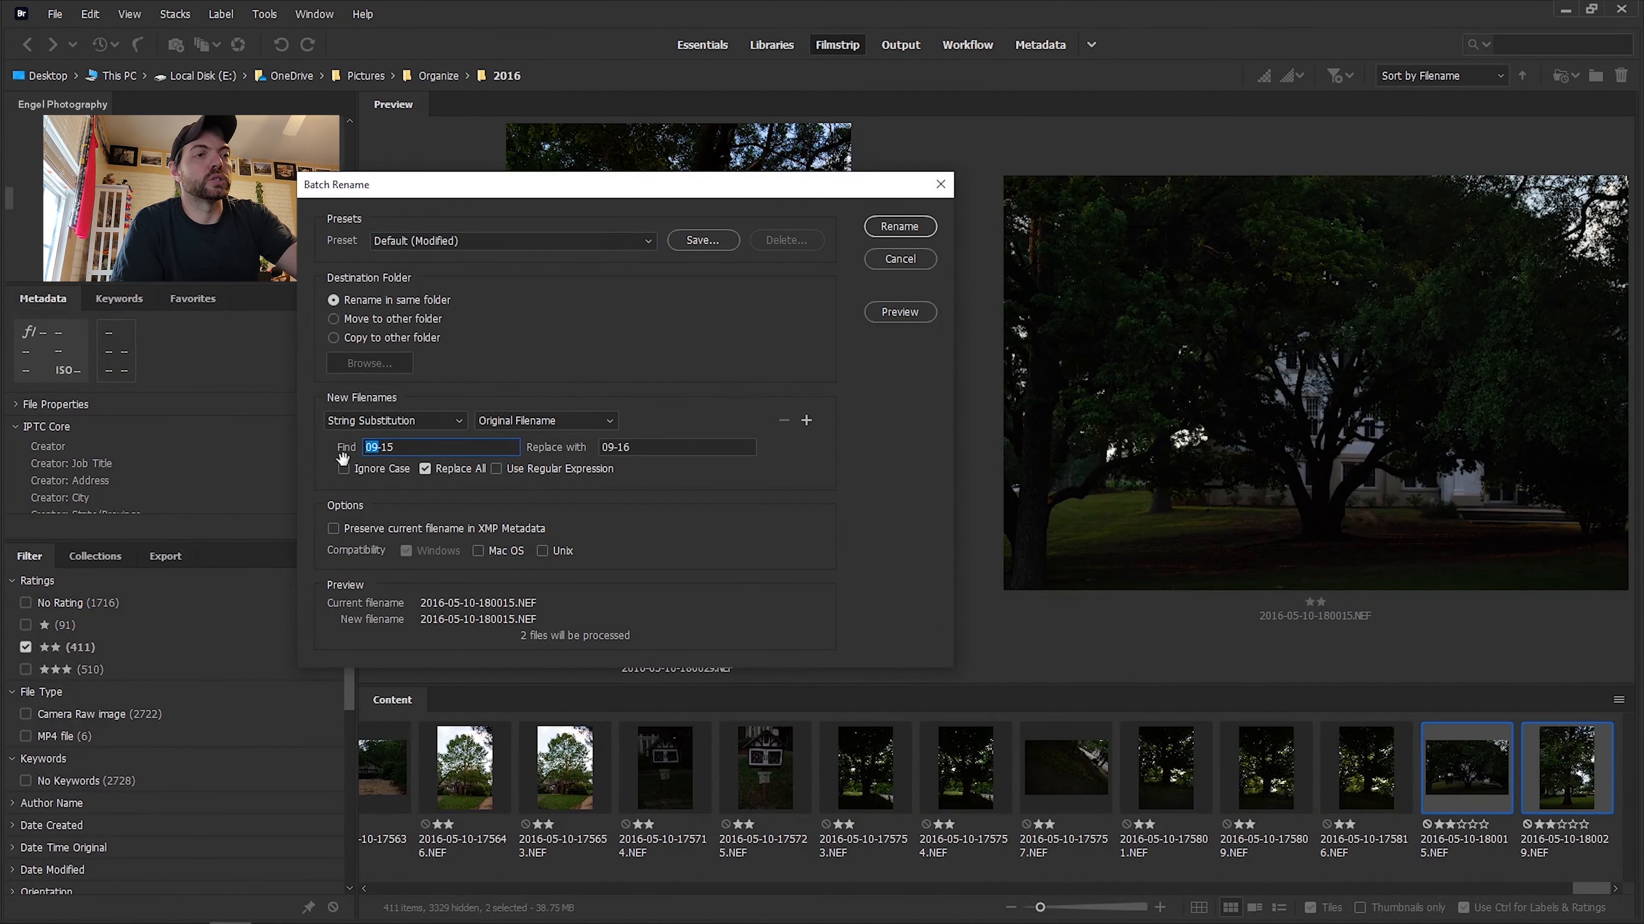
double_click(618, 448)
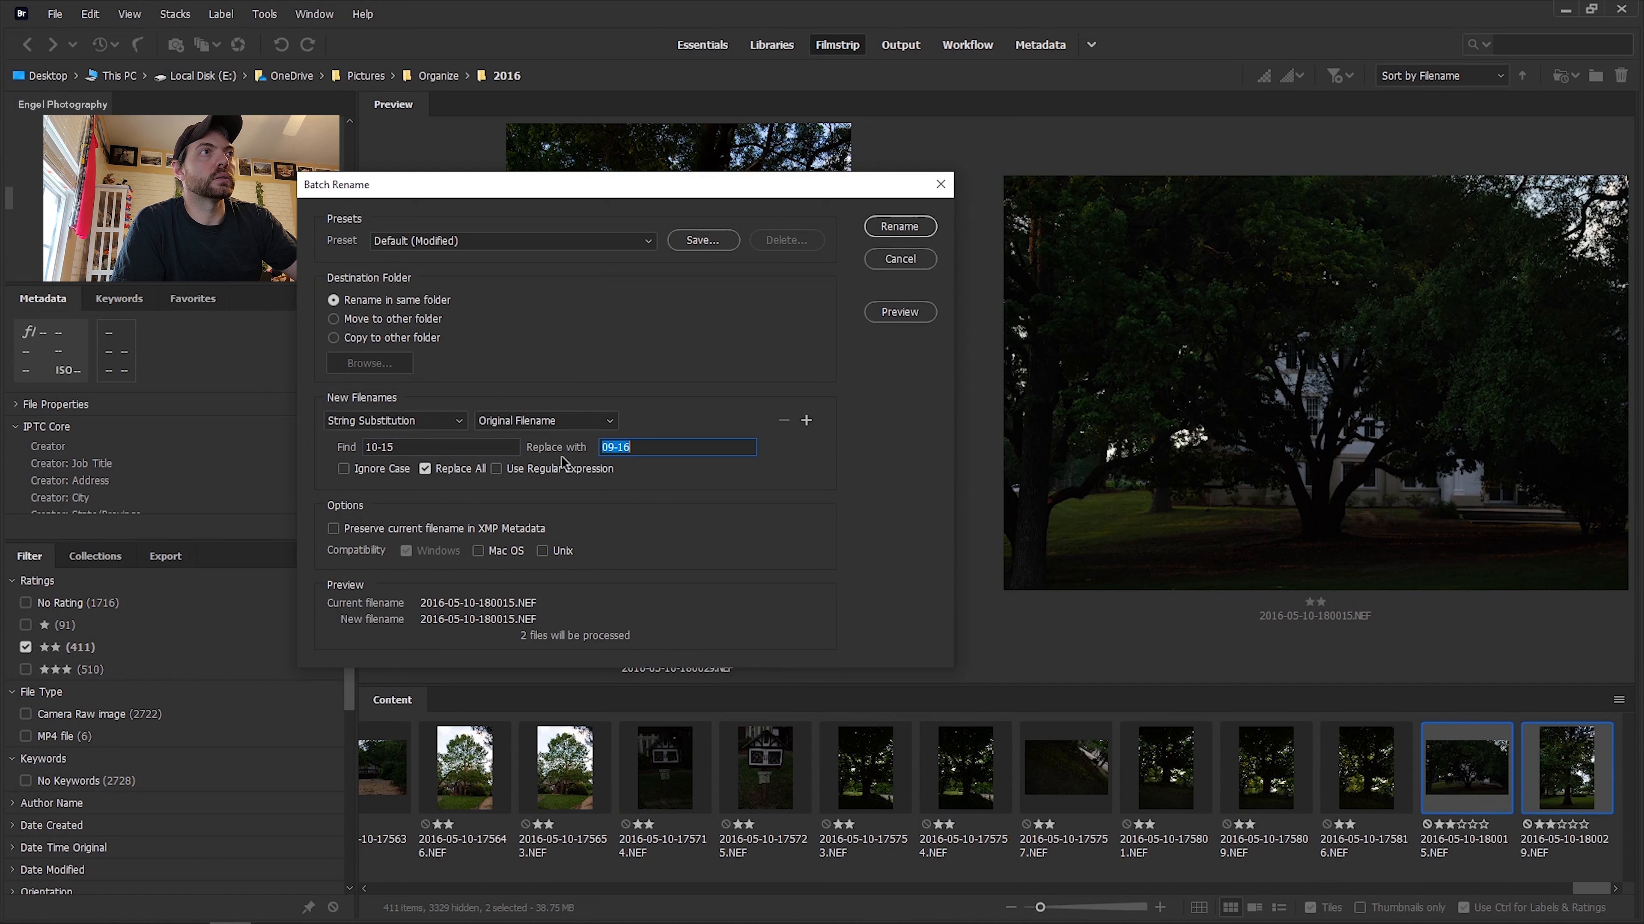
left_click(612, 449)
left_click_drag(612, 448, 565, 460)
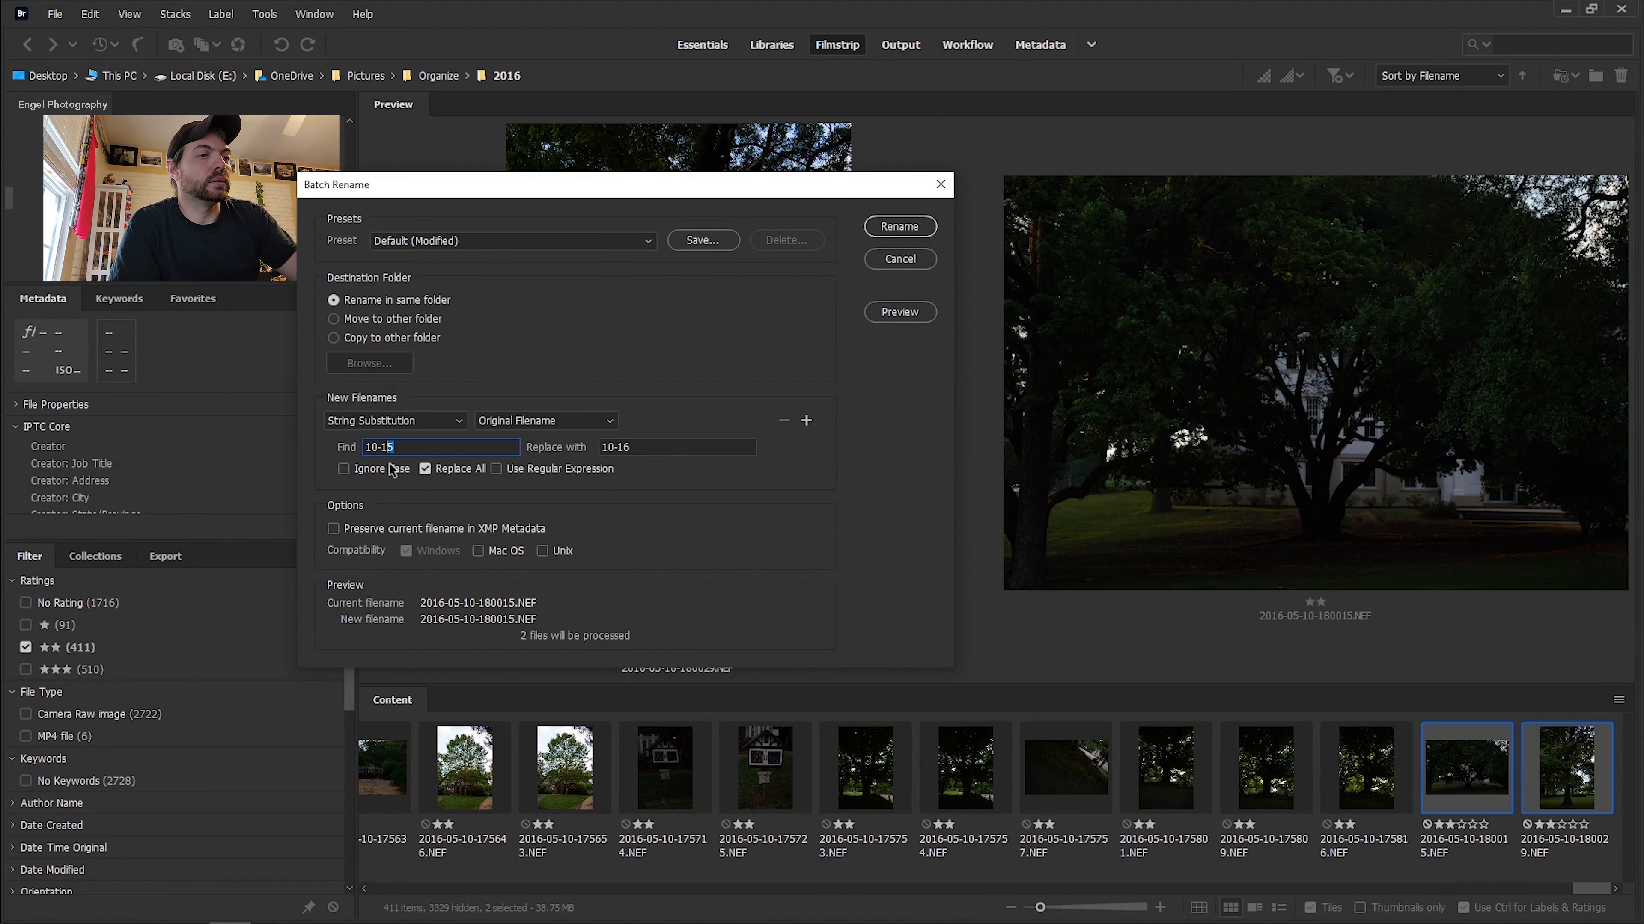
left_click(626, 447)
left_click(907, 228)
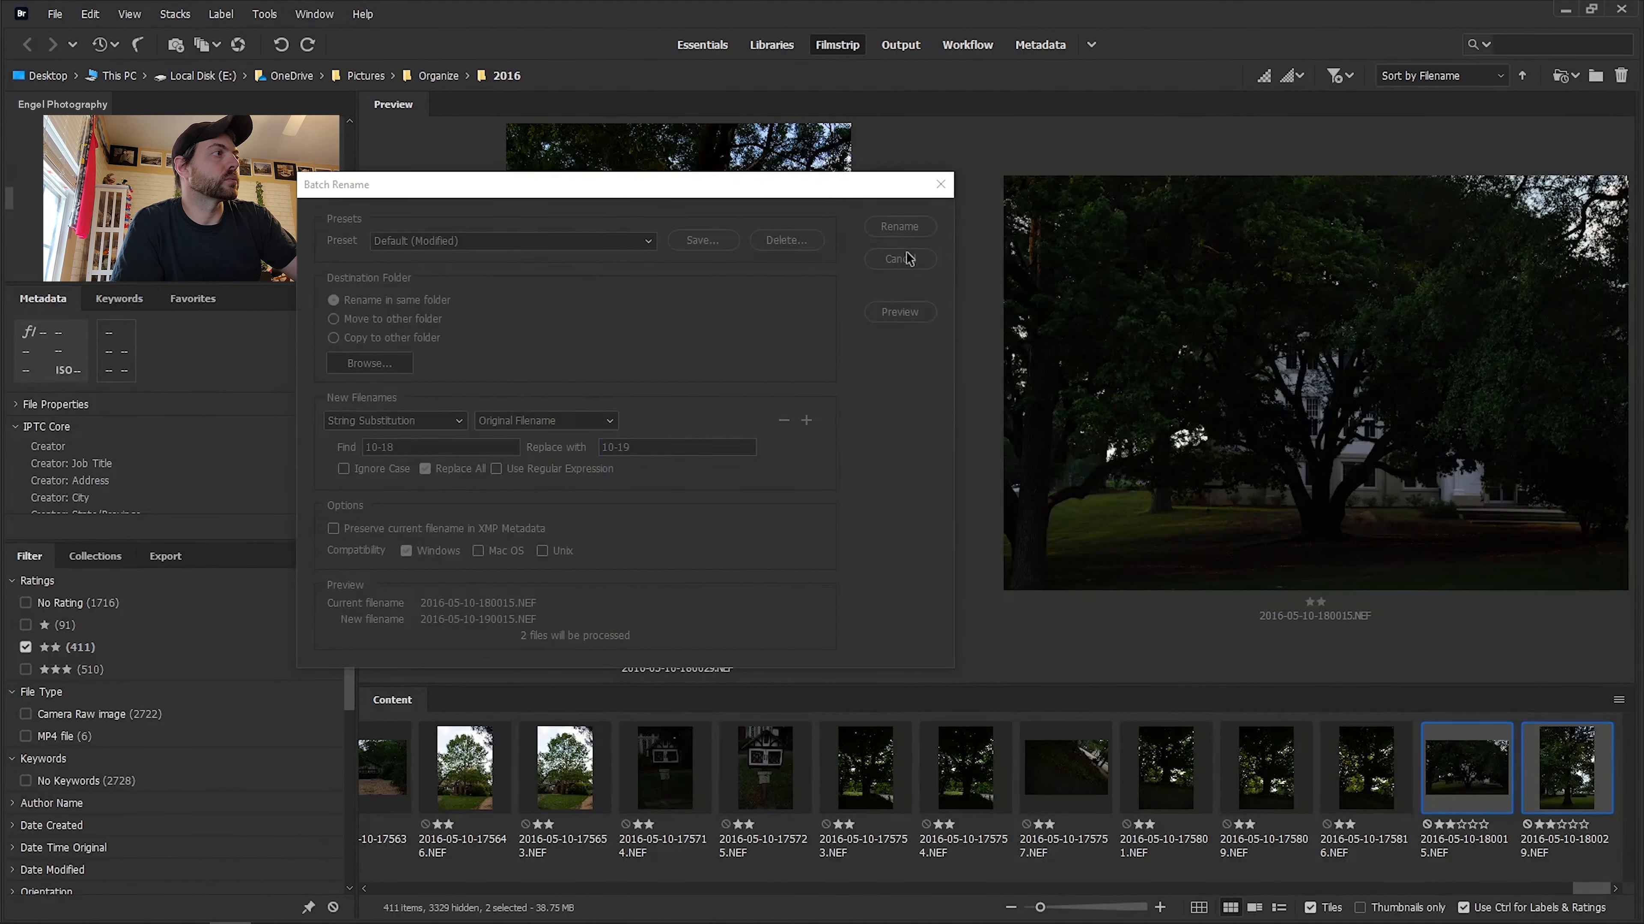
Batch rename 18 May 10 files, replacing 10-17 with 10-18, e.g. 2016-05-10-185425.NEF.
left_click_drag(1570, 890, 1595, 882)
left_click(1391, 785)
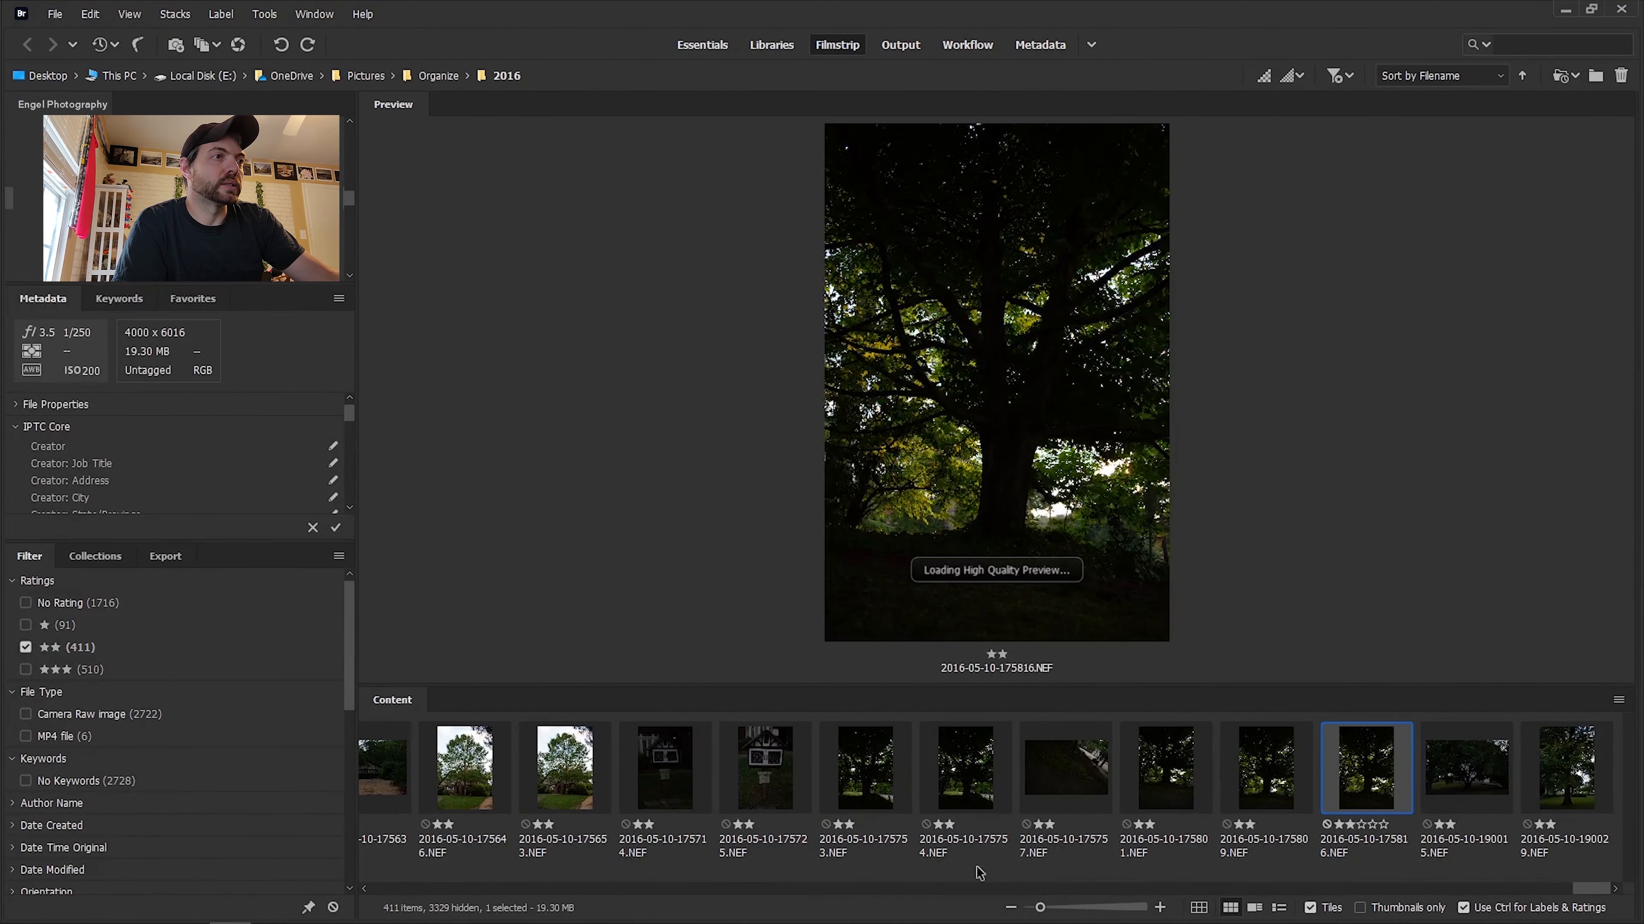
left_click(554, 888)
scroll(555, 891, "down", 8)
left_click(1266, 771, "shift")
key("ctrl+shift+r")
left_click_drag(394, 449, 388, 448)
type("7")
left_click_drag(632, 448, 624, 450)
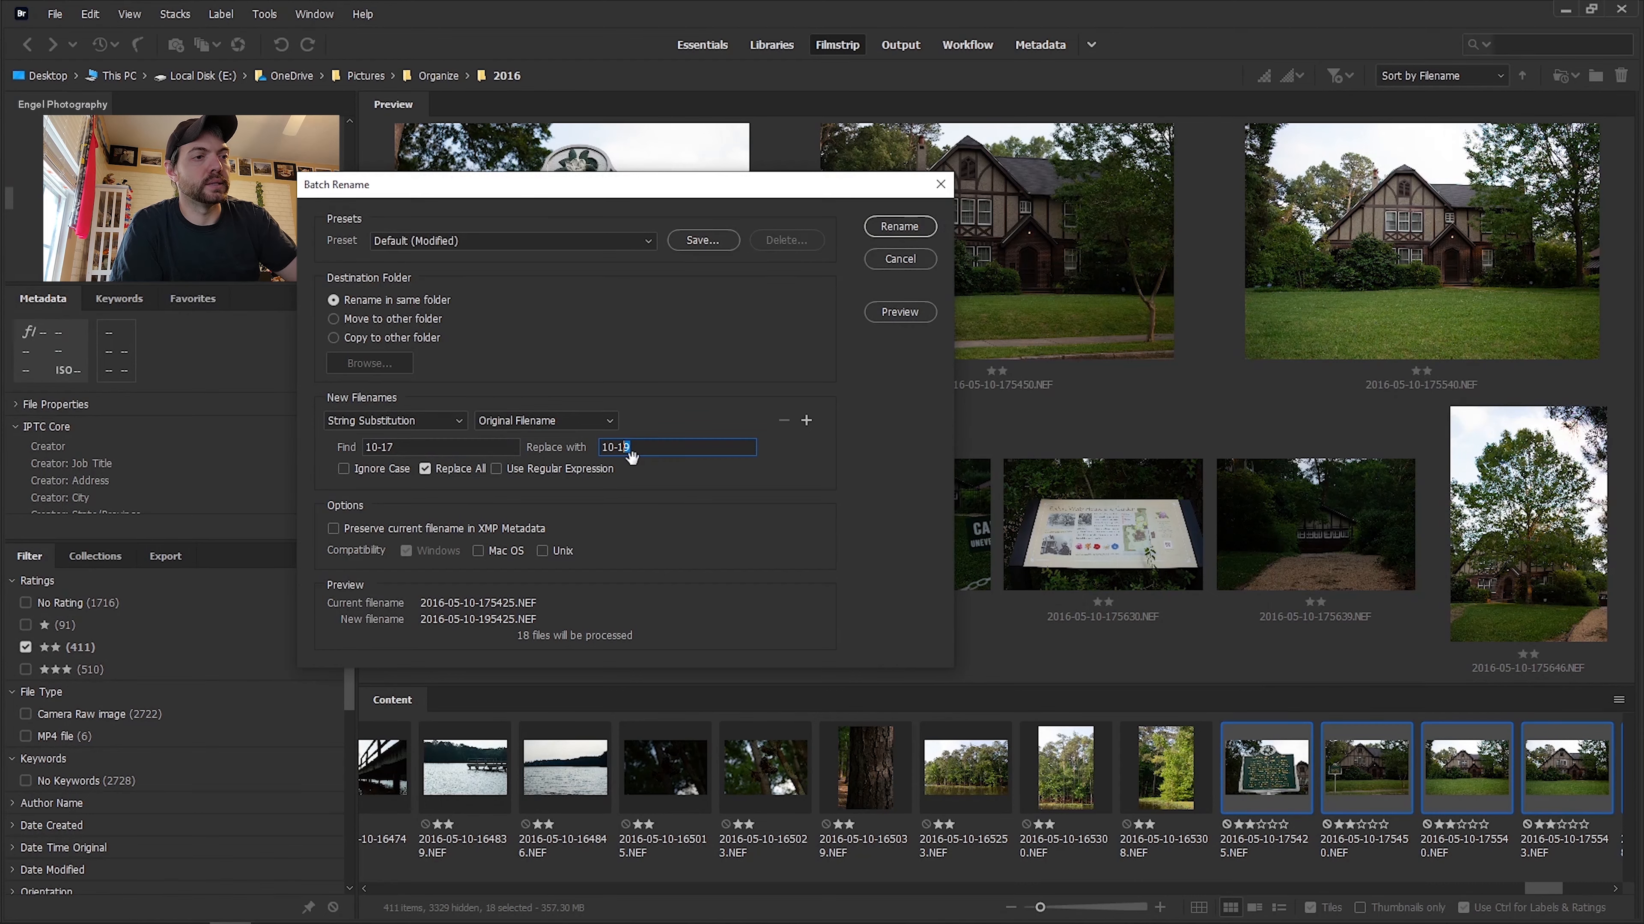
left_click(930, 223)
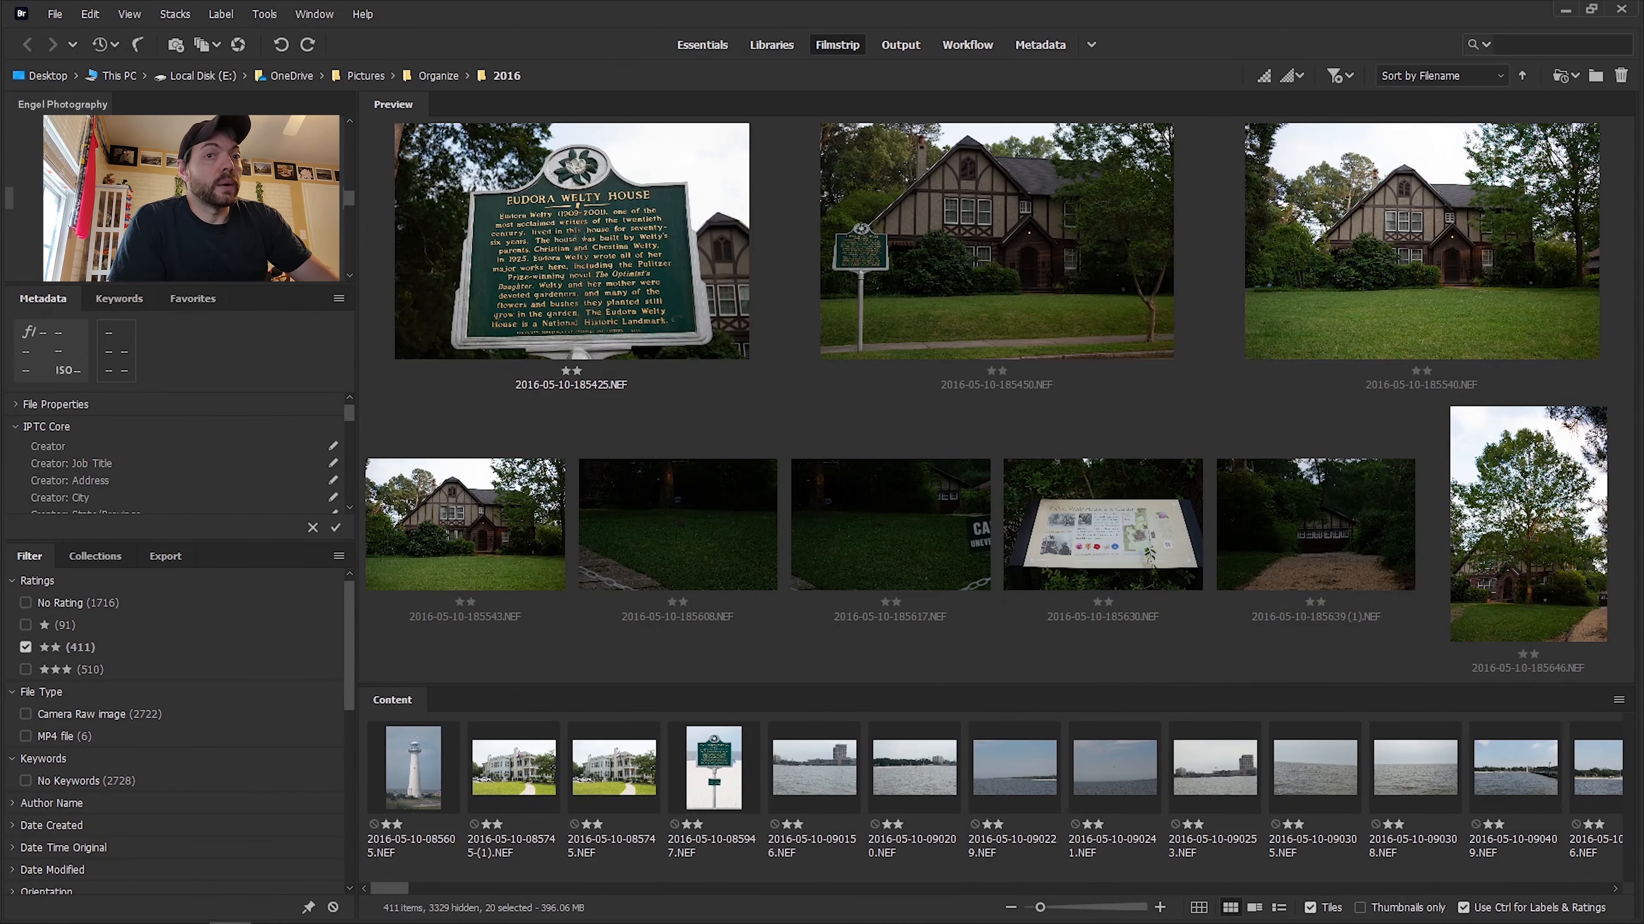
mouse_move(1422, 923)
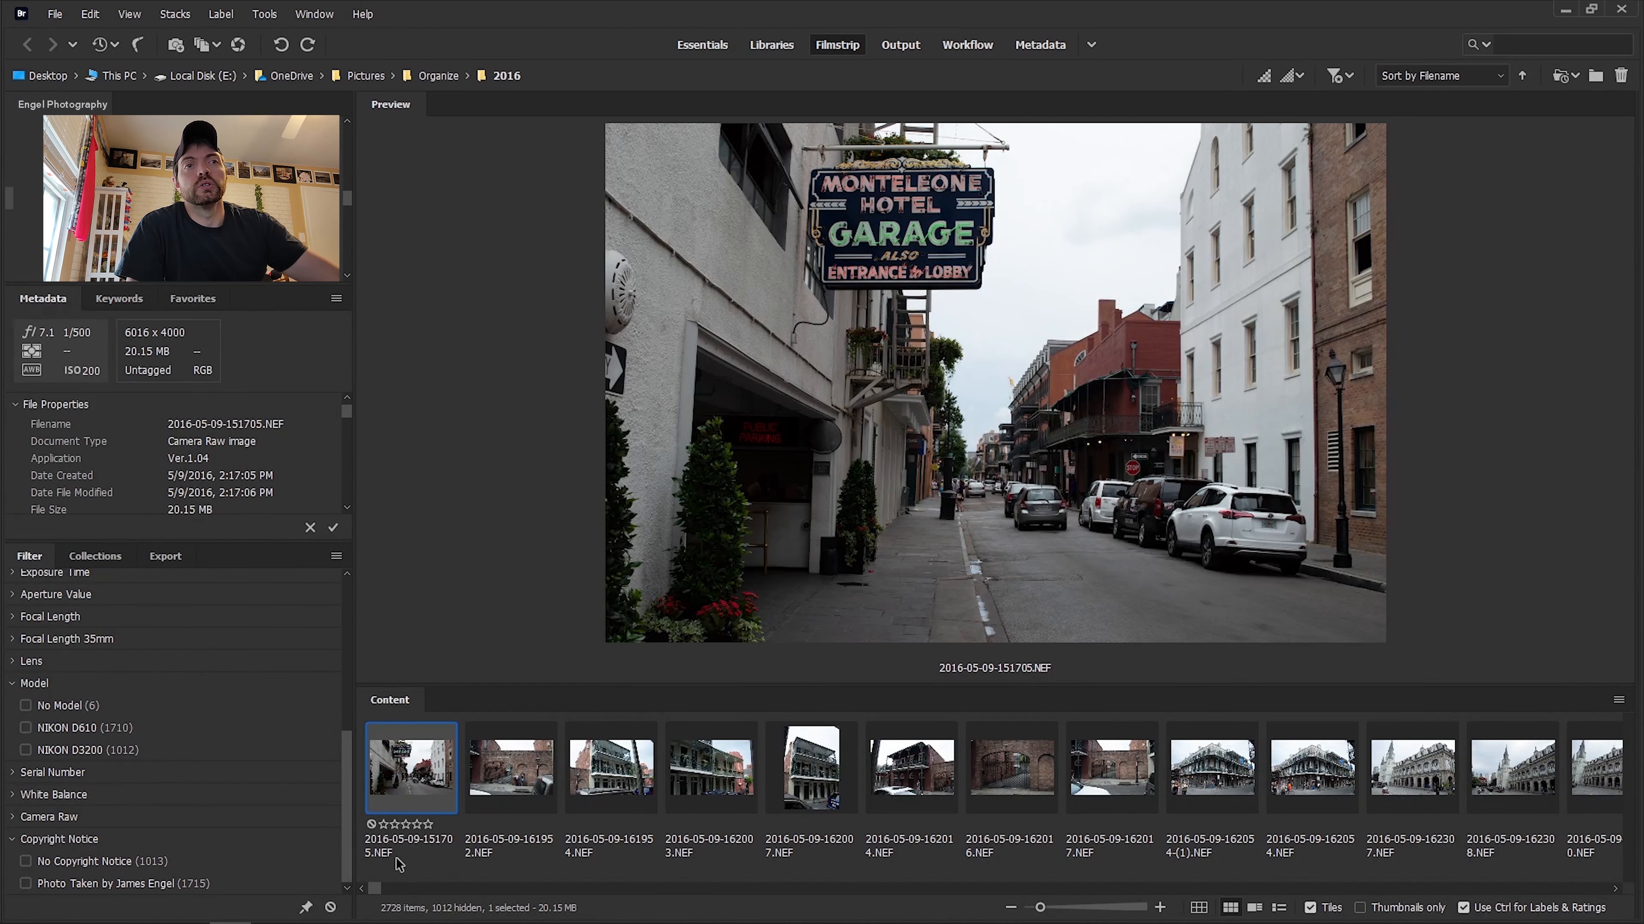
Filter to NIKON D610 photos, select all 1710, and rate them one star.
left_click(89, 730)
left_click(524, 790)
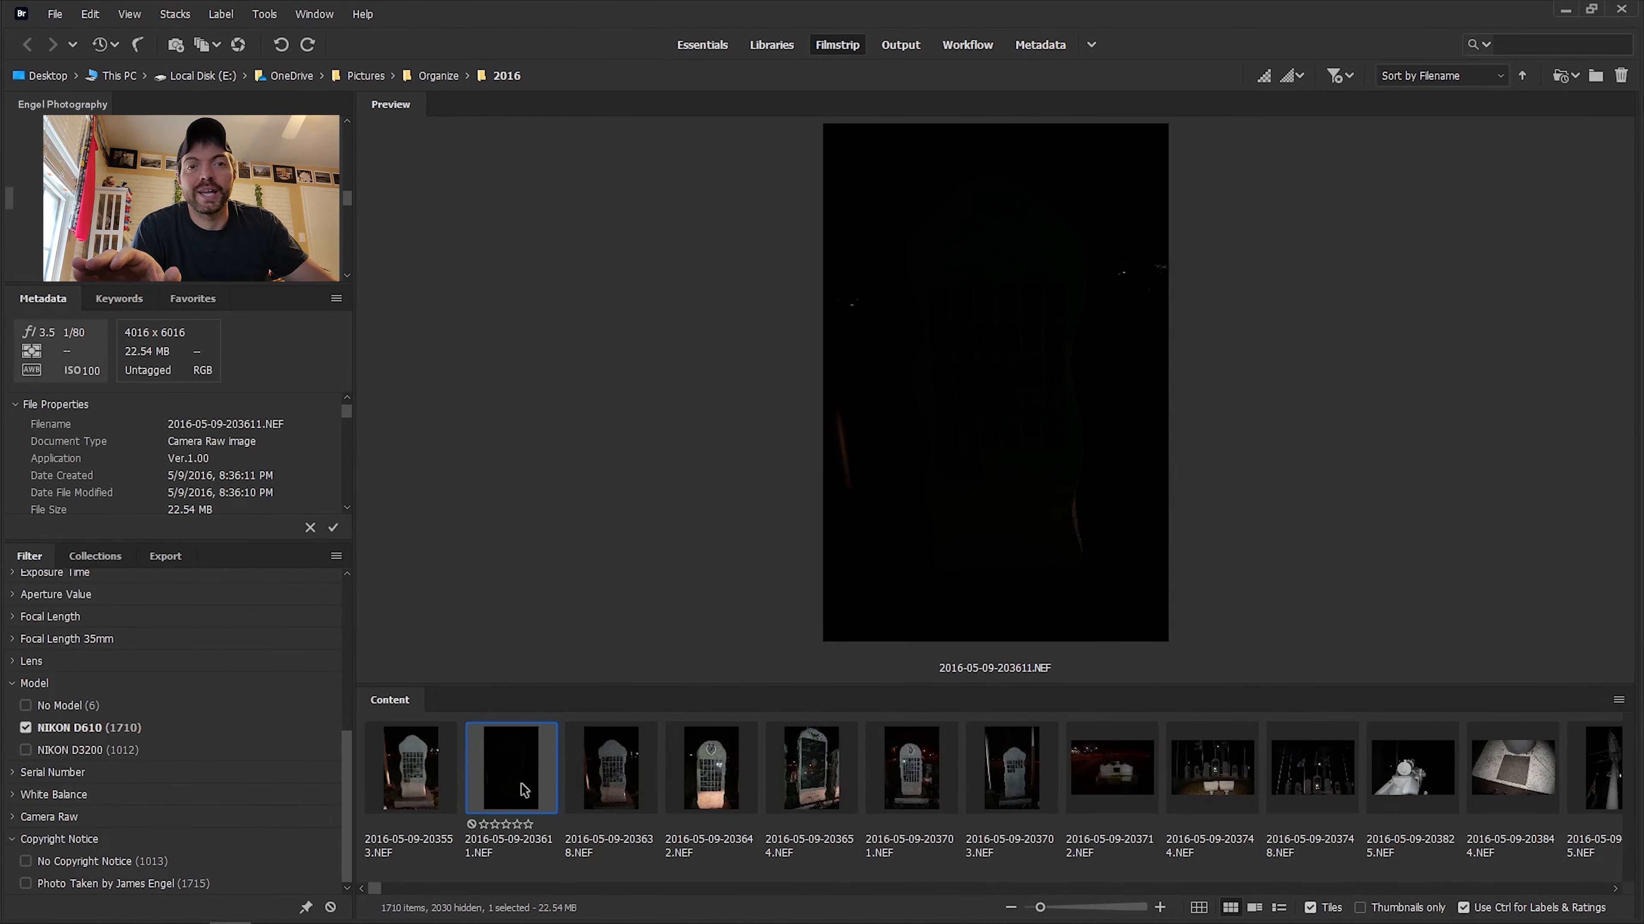
key("ctrl+a")
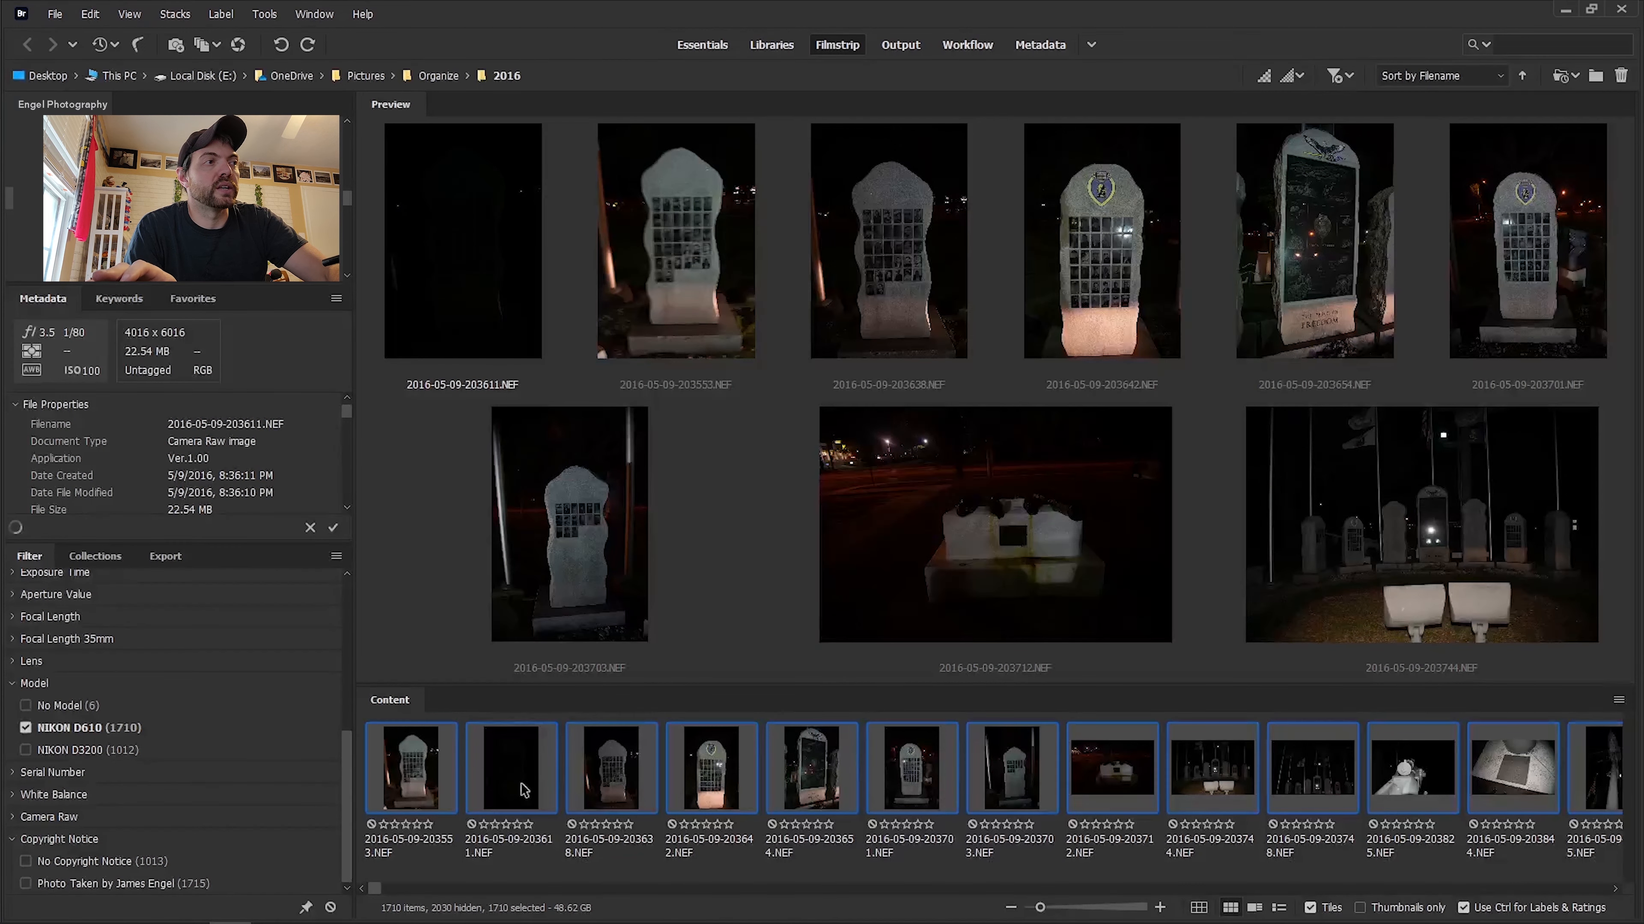
key("ctrl+1")
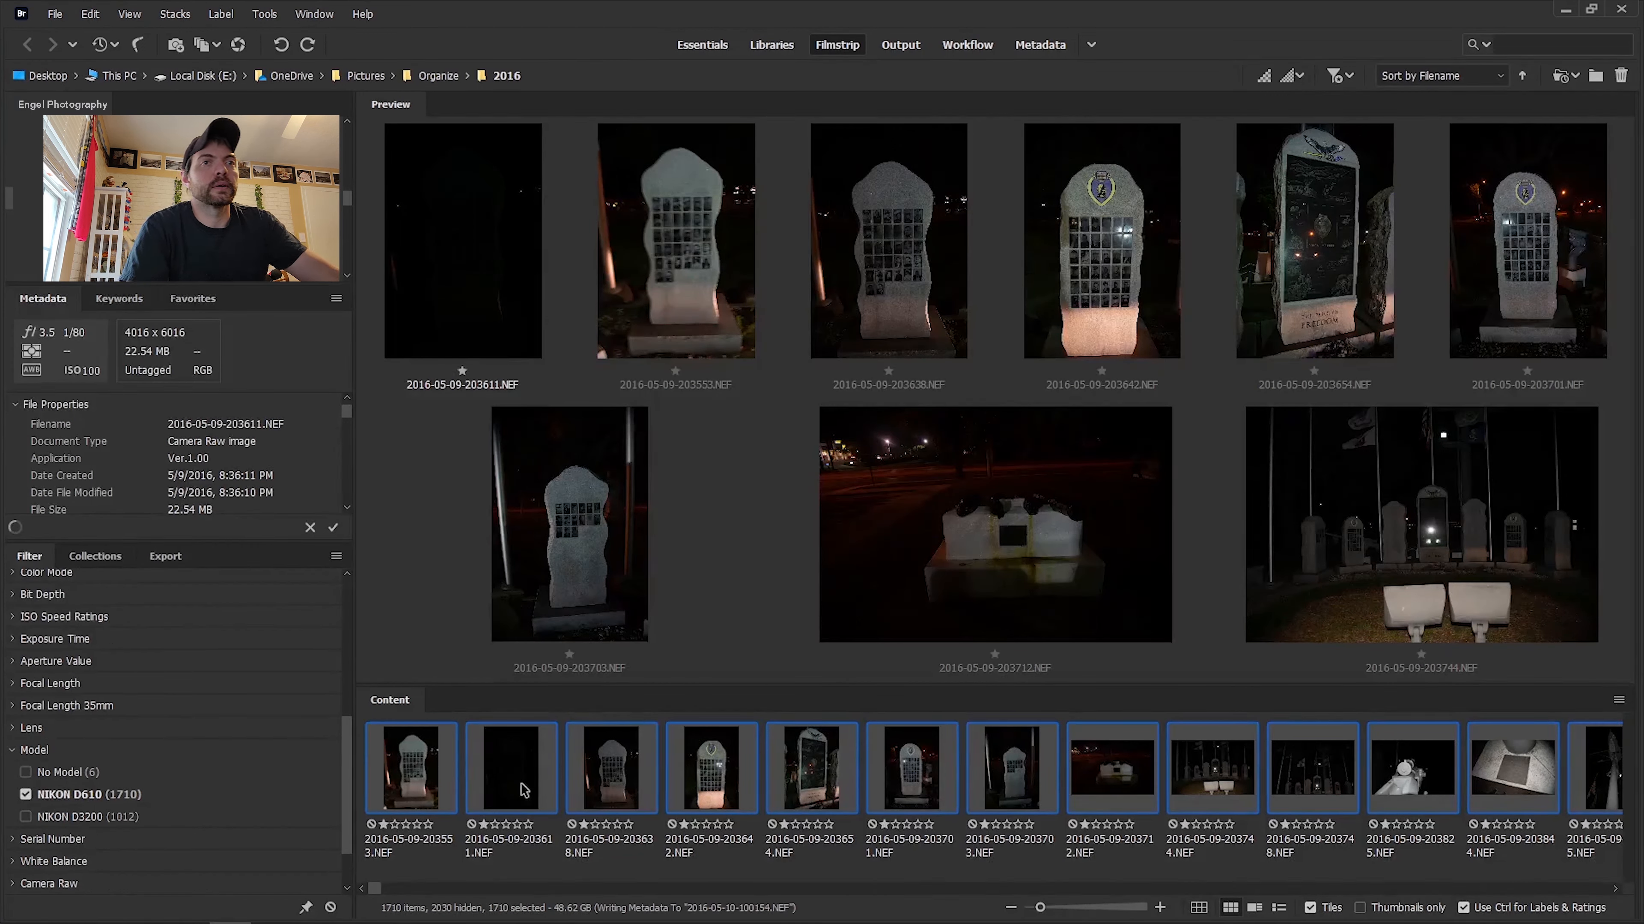
Switch the filter to NIKON D3200 and rate twenty shots through 163325 one star.
left_click(97, 801)
left_click(100, 820)
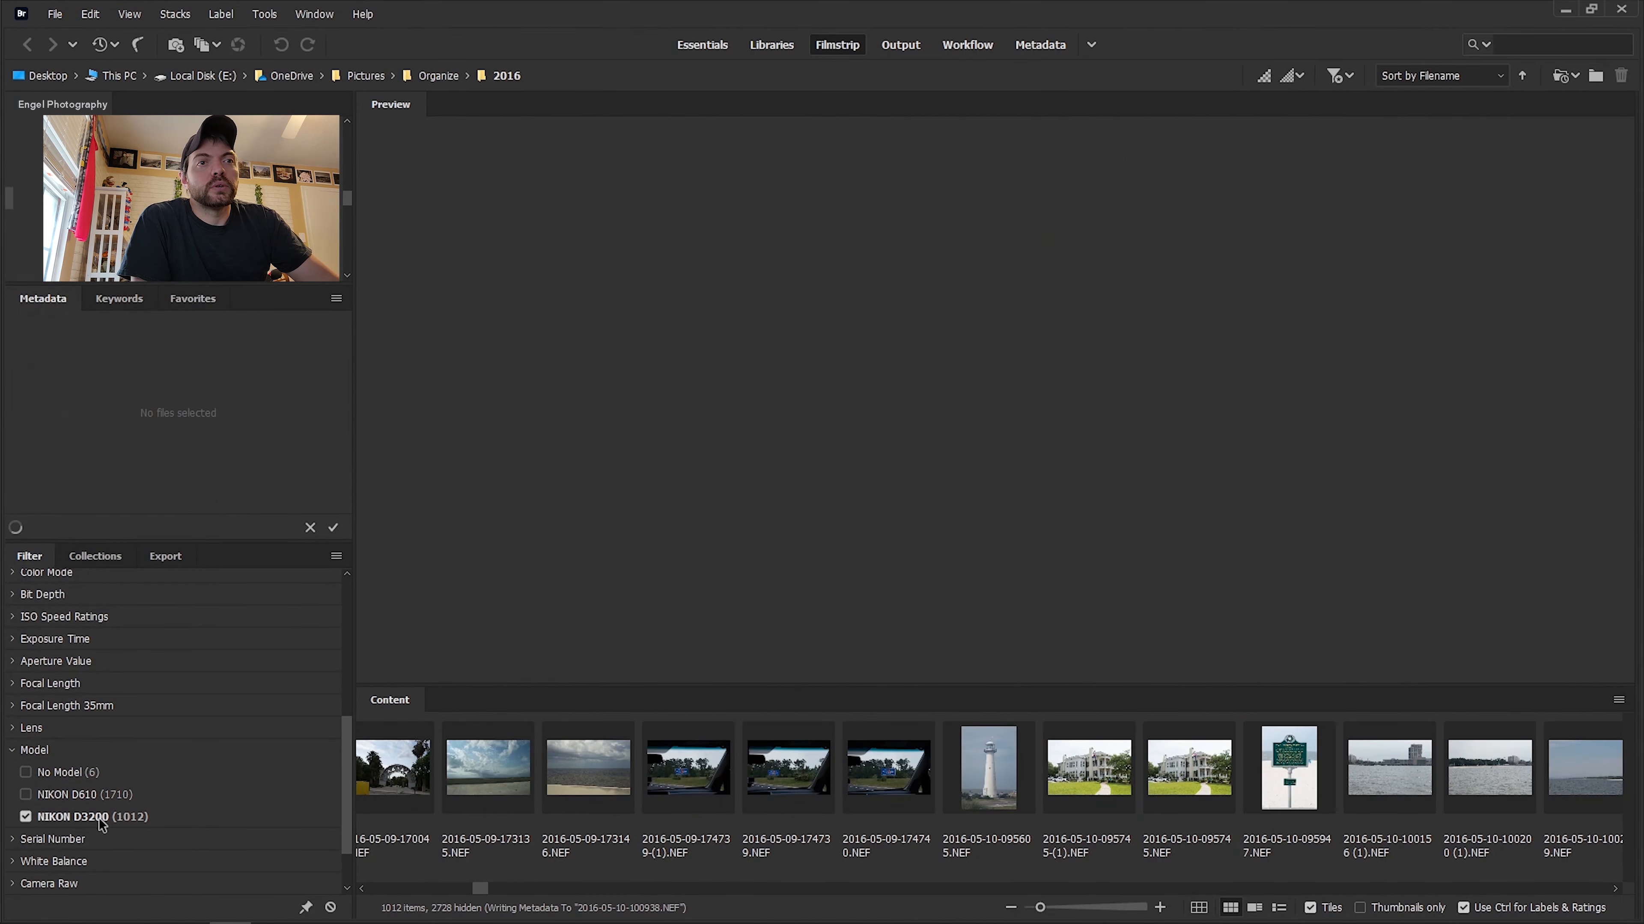
left_click_drag(482, 888, 365, 883)
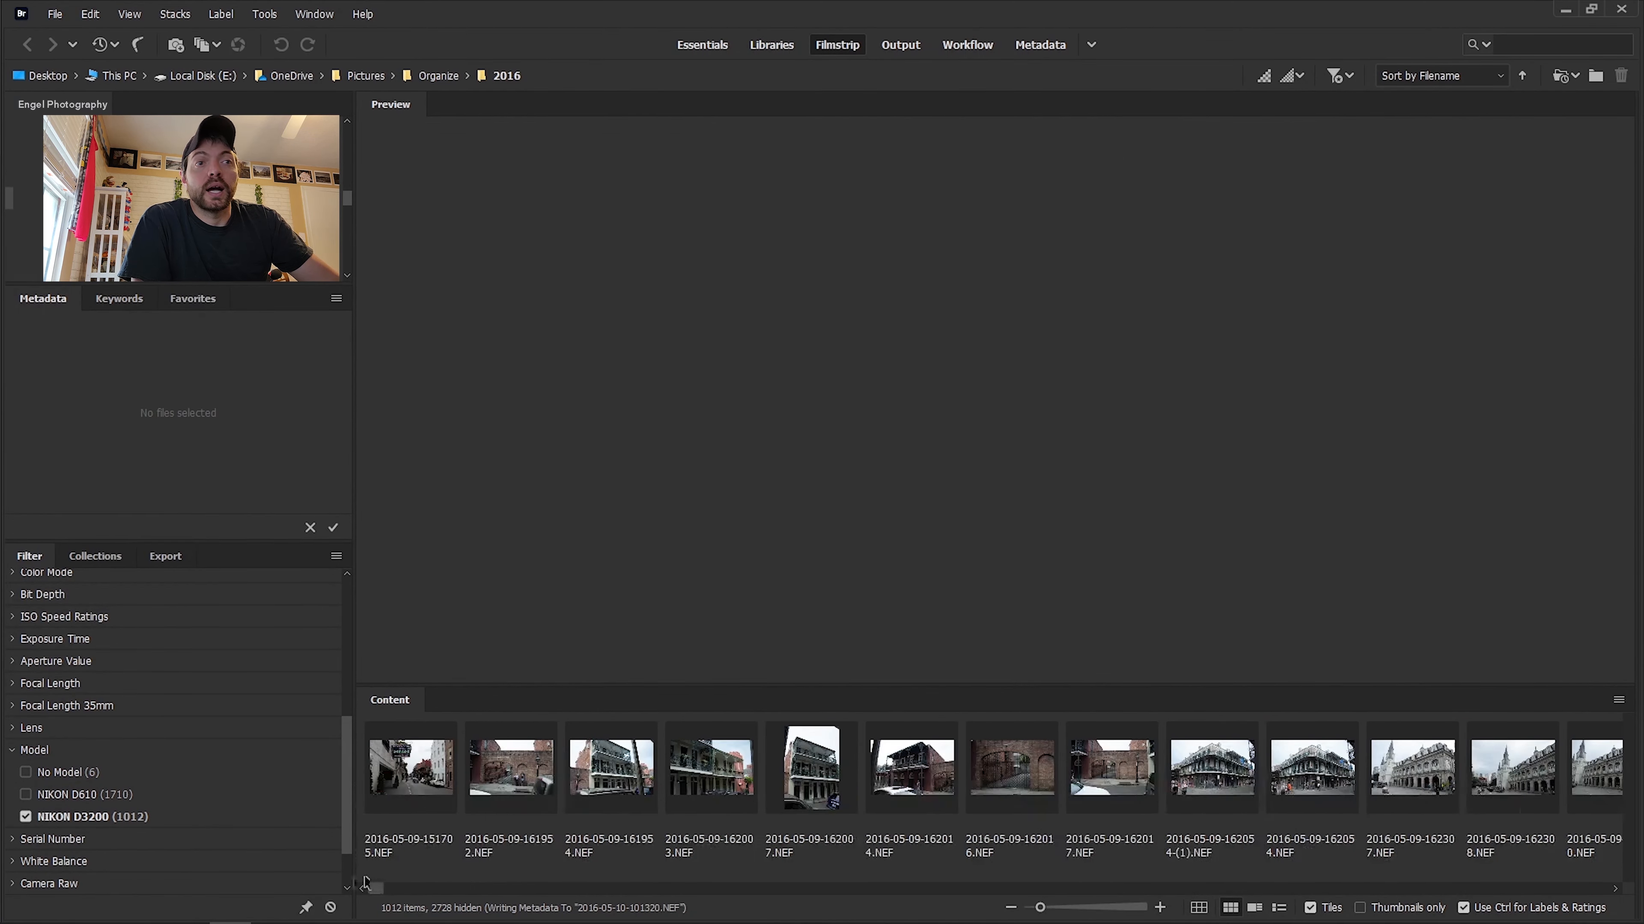
left_click(1618, 890)
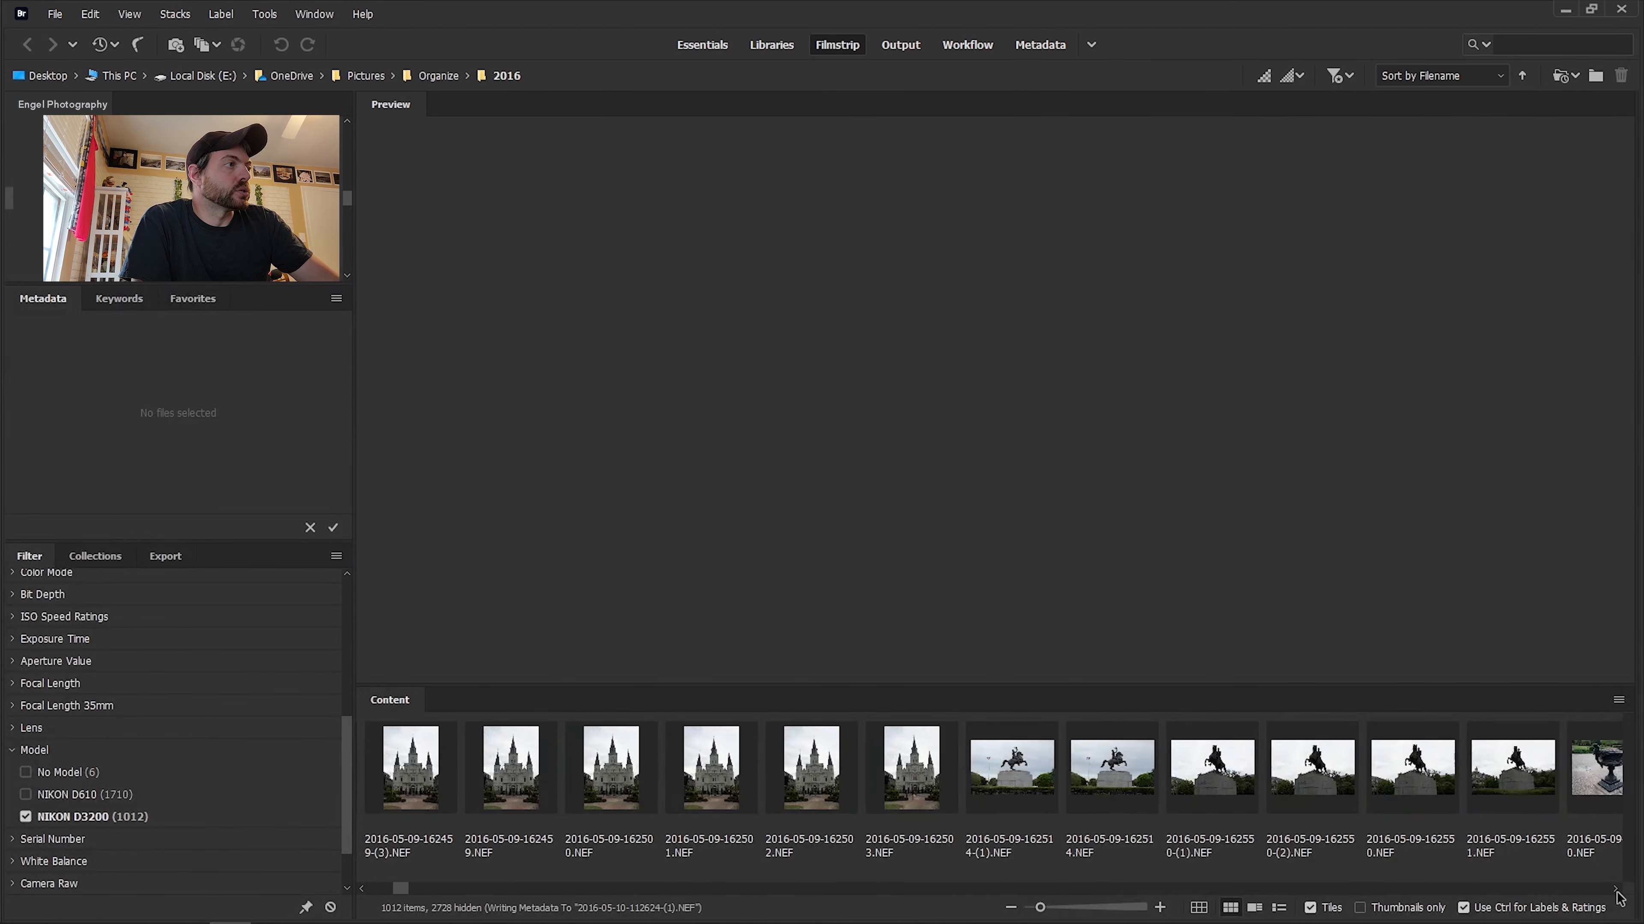
left_click(1616, 889)
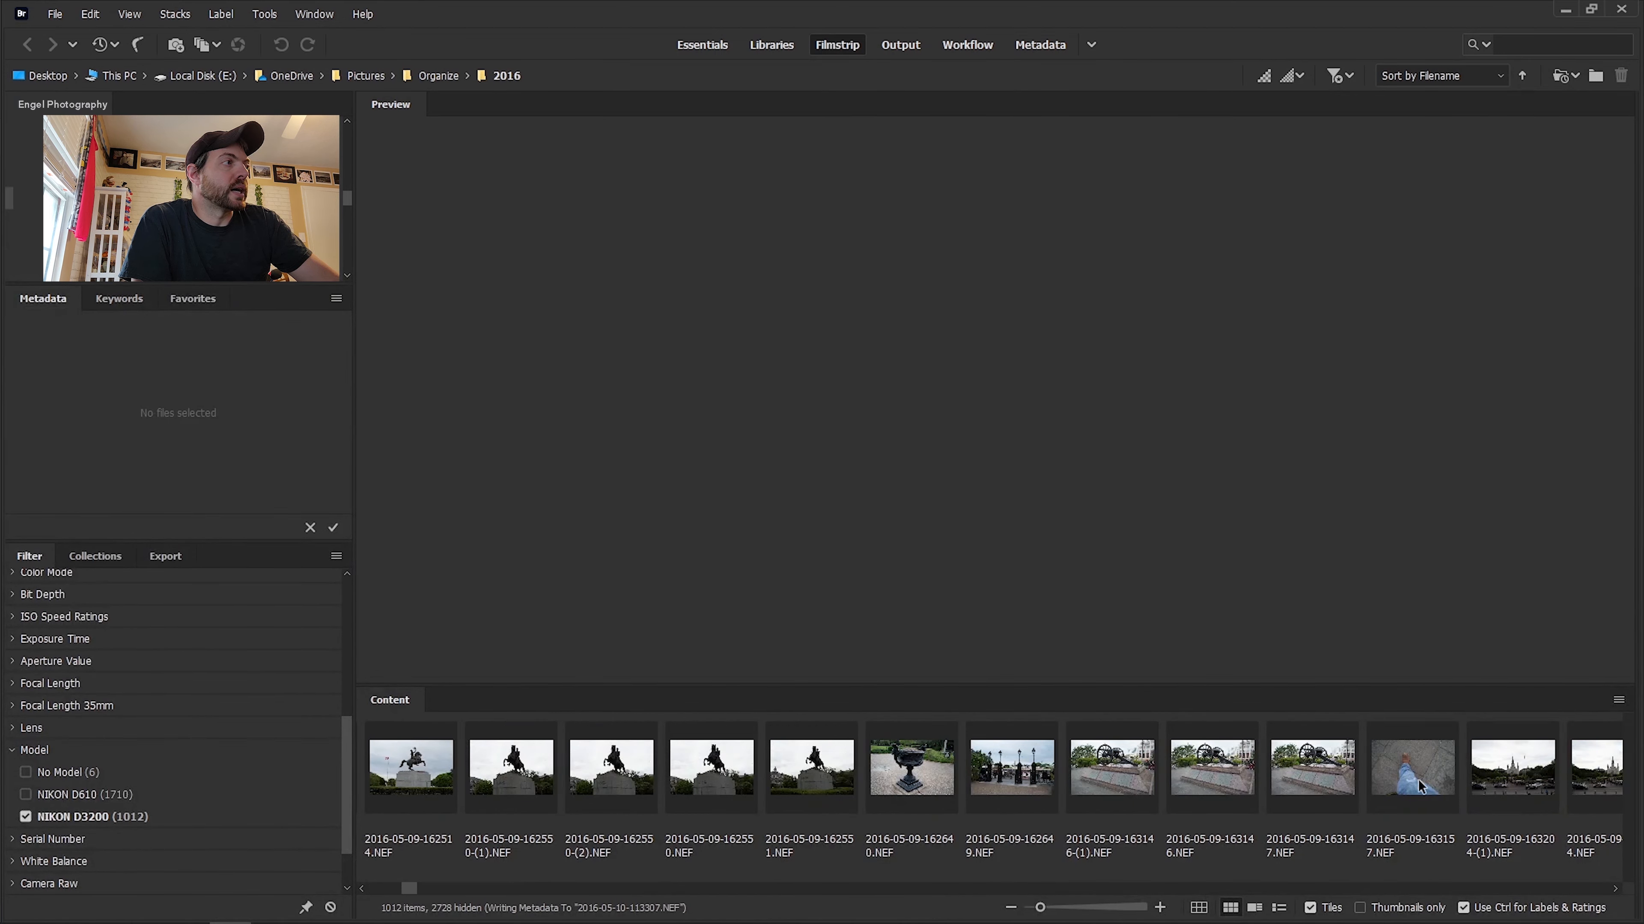
left_click(1423, 786)
left_click(1614, 890)
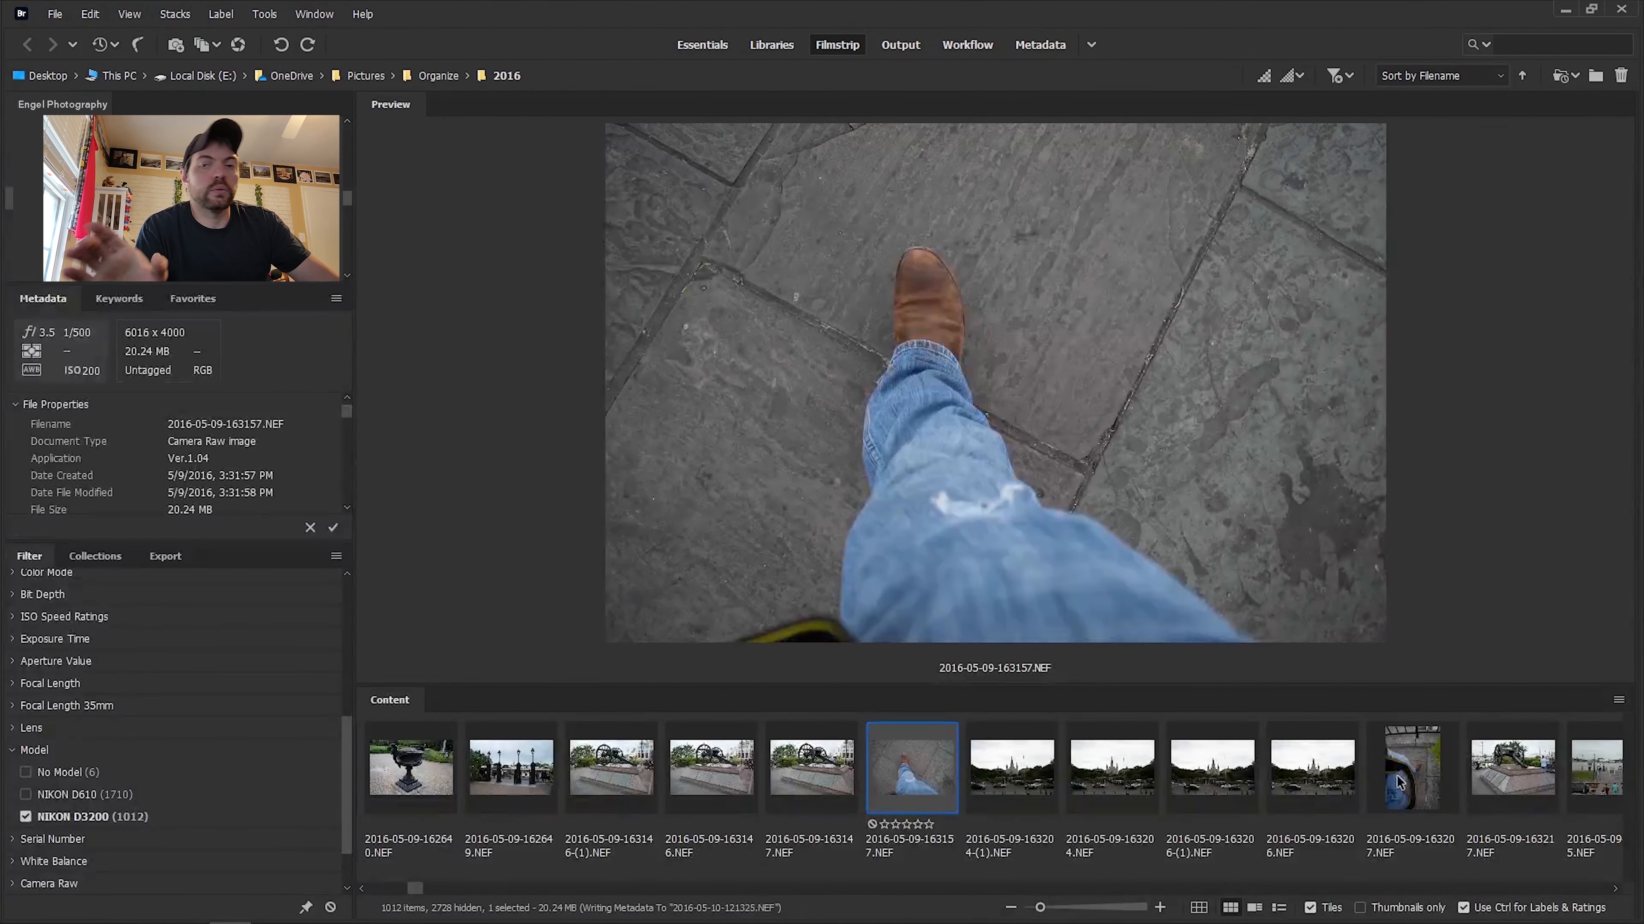
left_click(1400, 780, "shift")
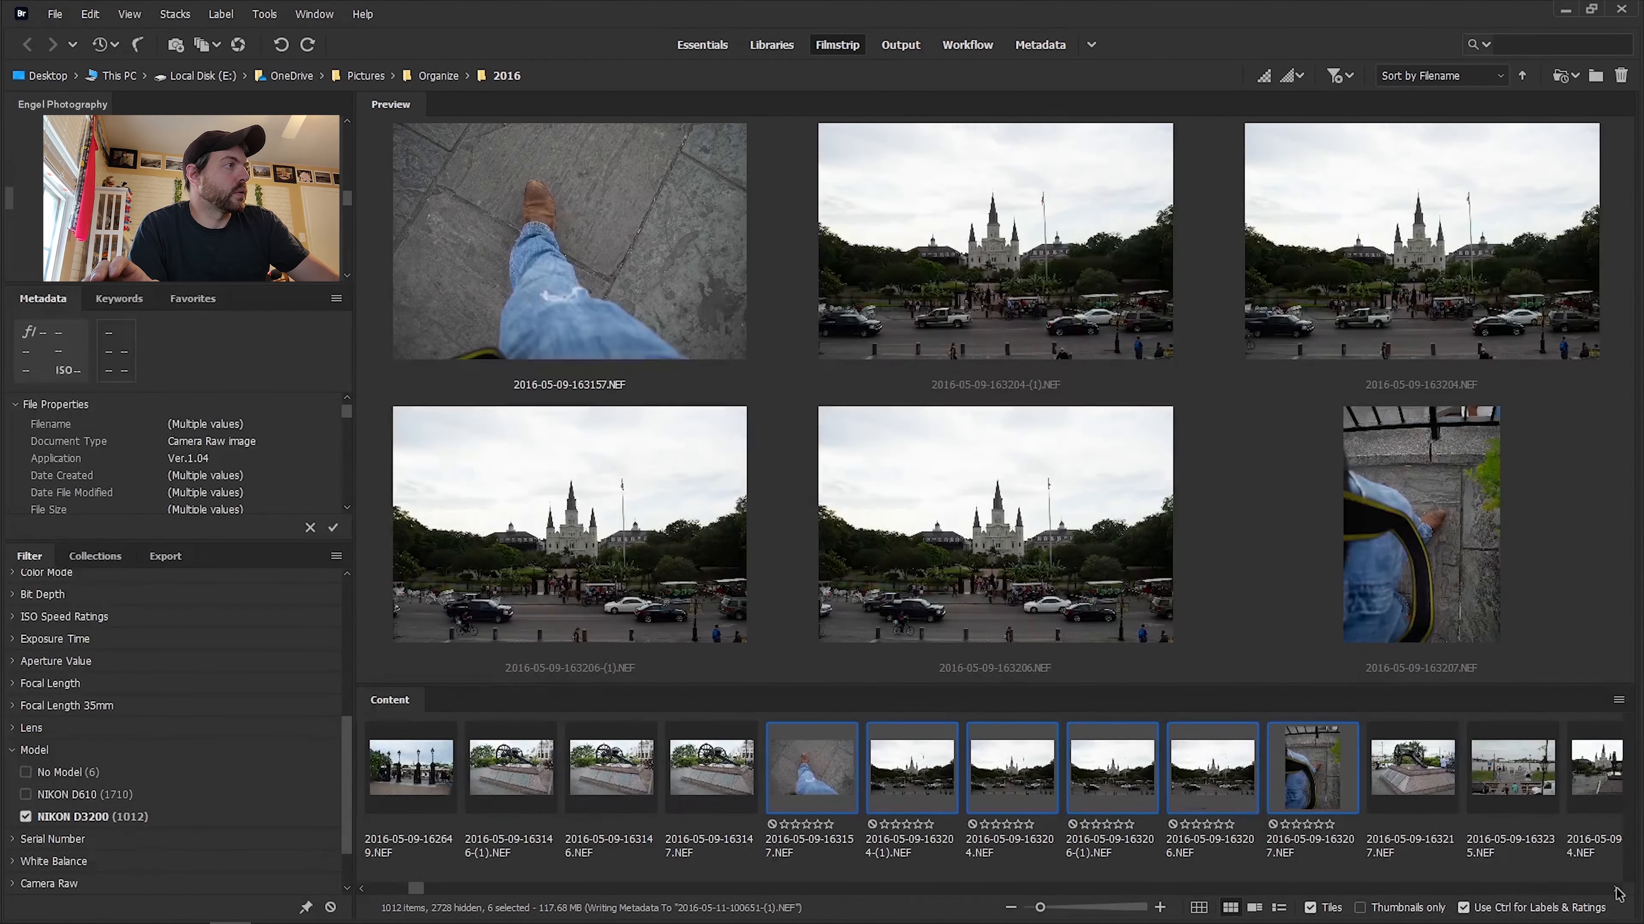
scroll(906, 777, "down", 5)
left_click(478, 817)
scroll(906, 777, "down", 5)
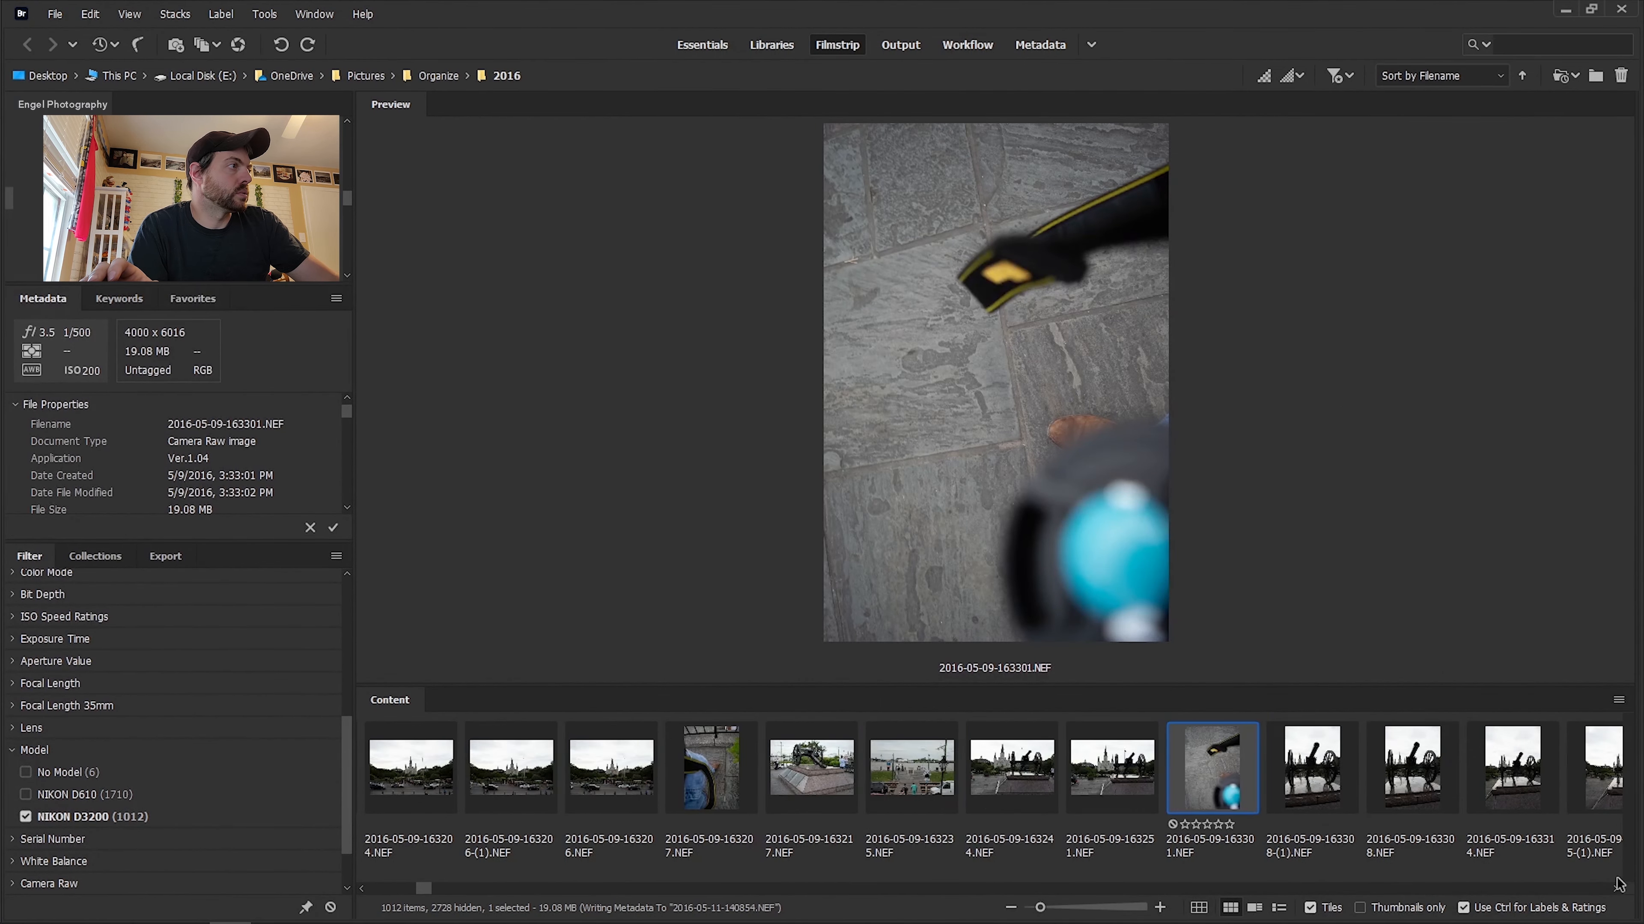
left_click(1423, 789, "shift")
key("ctrl+1")
Select the last shot 2016-05-11-165936.NEF, then filter to files with no camera model.
left_click(1615, 890)
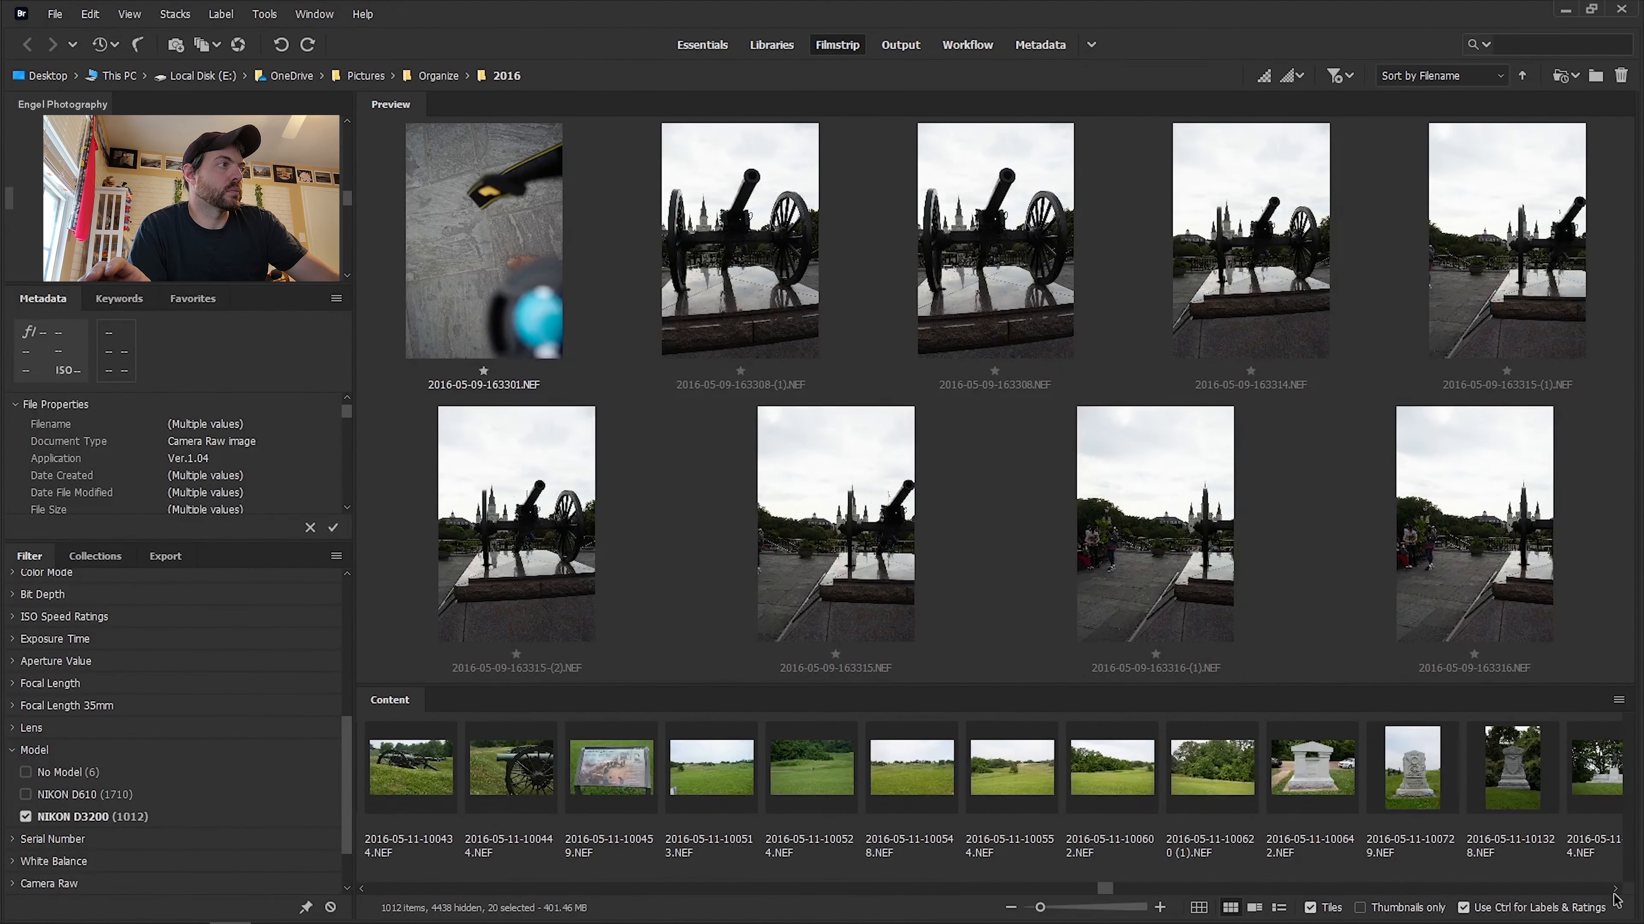
left_click_drag(1616, 899, 1621, 897)
left_click(1367, 769)
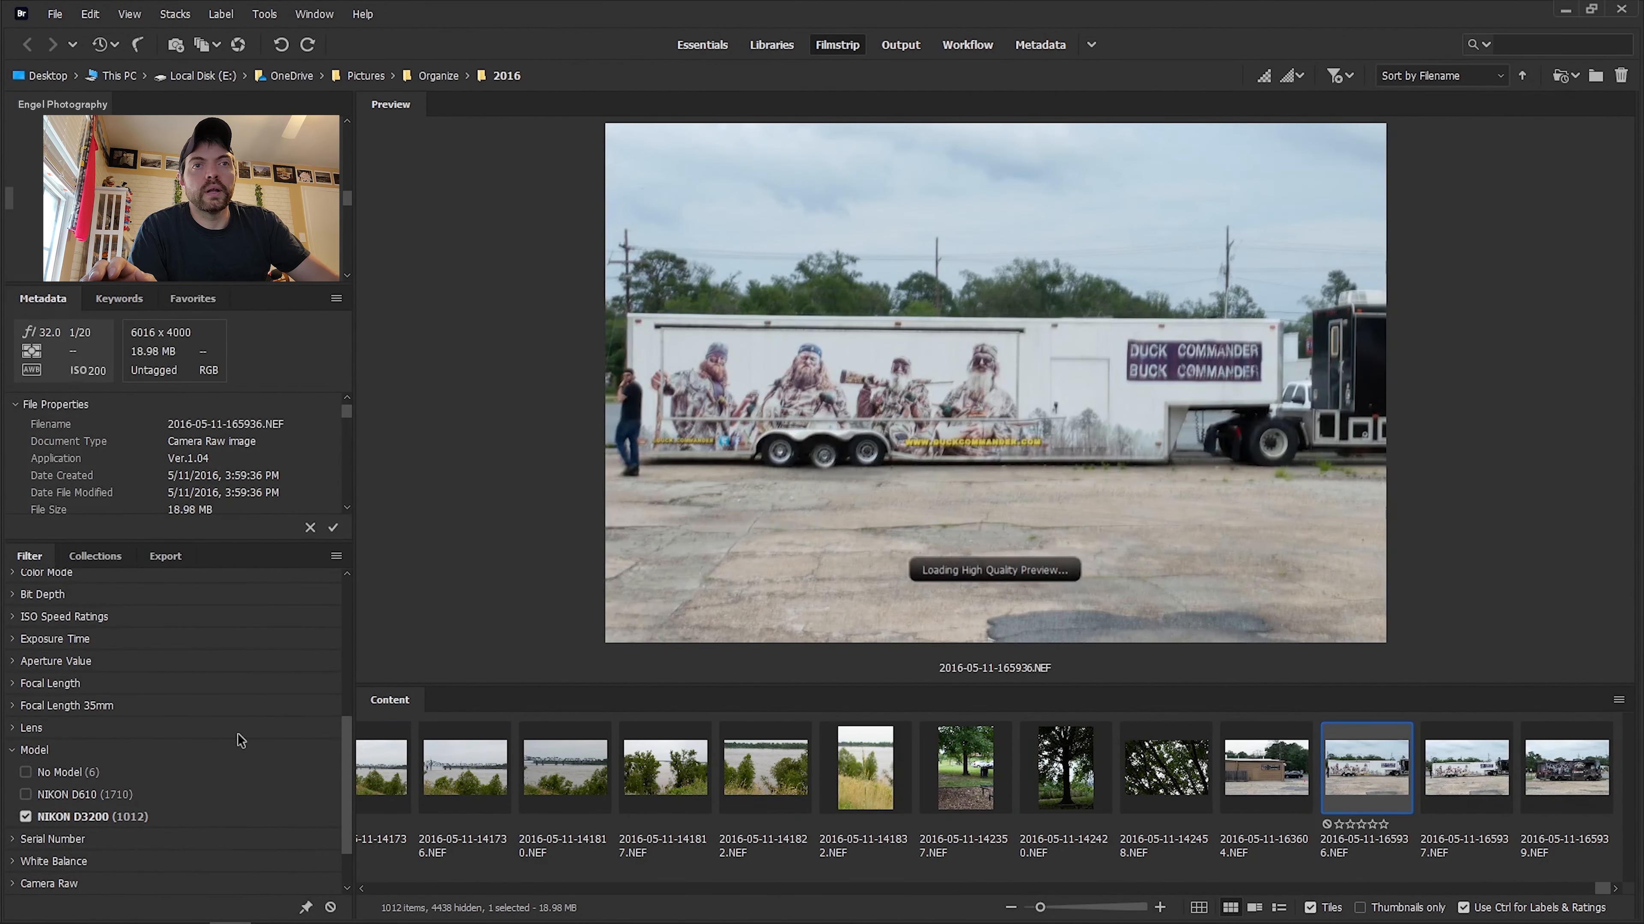
left_click(71, 773)
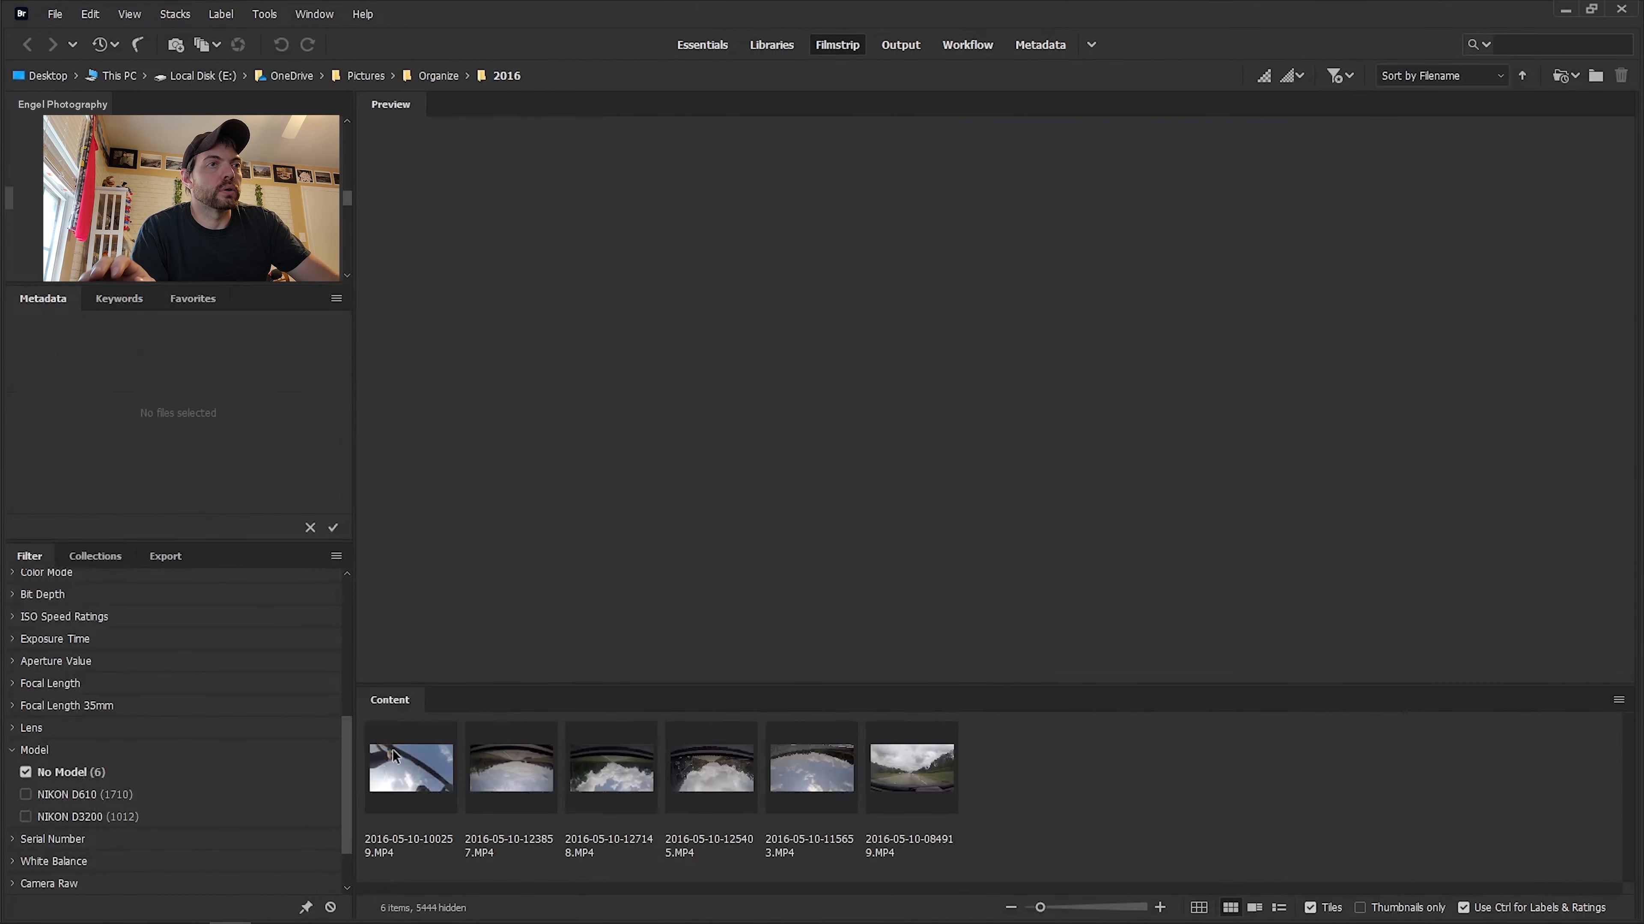
Select all six MP4 videos and rate them one star.
left_click(420, 798)
key("ctrl+a")
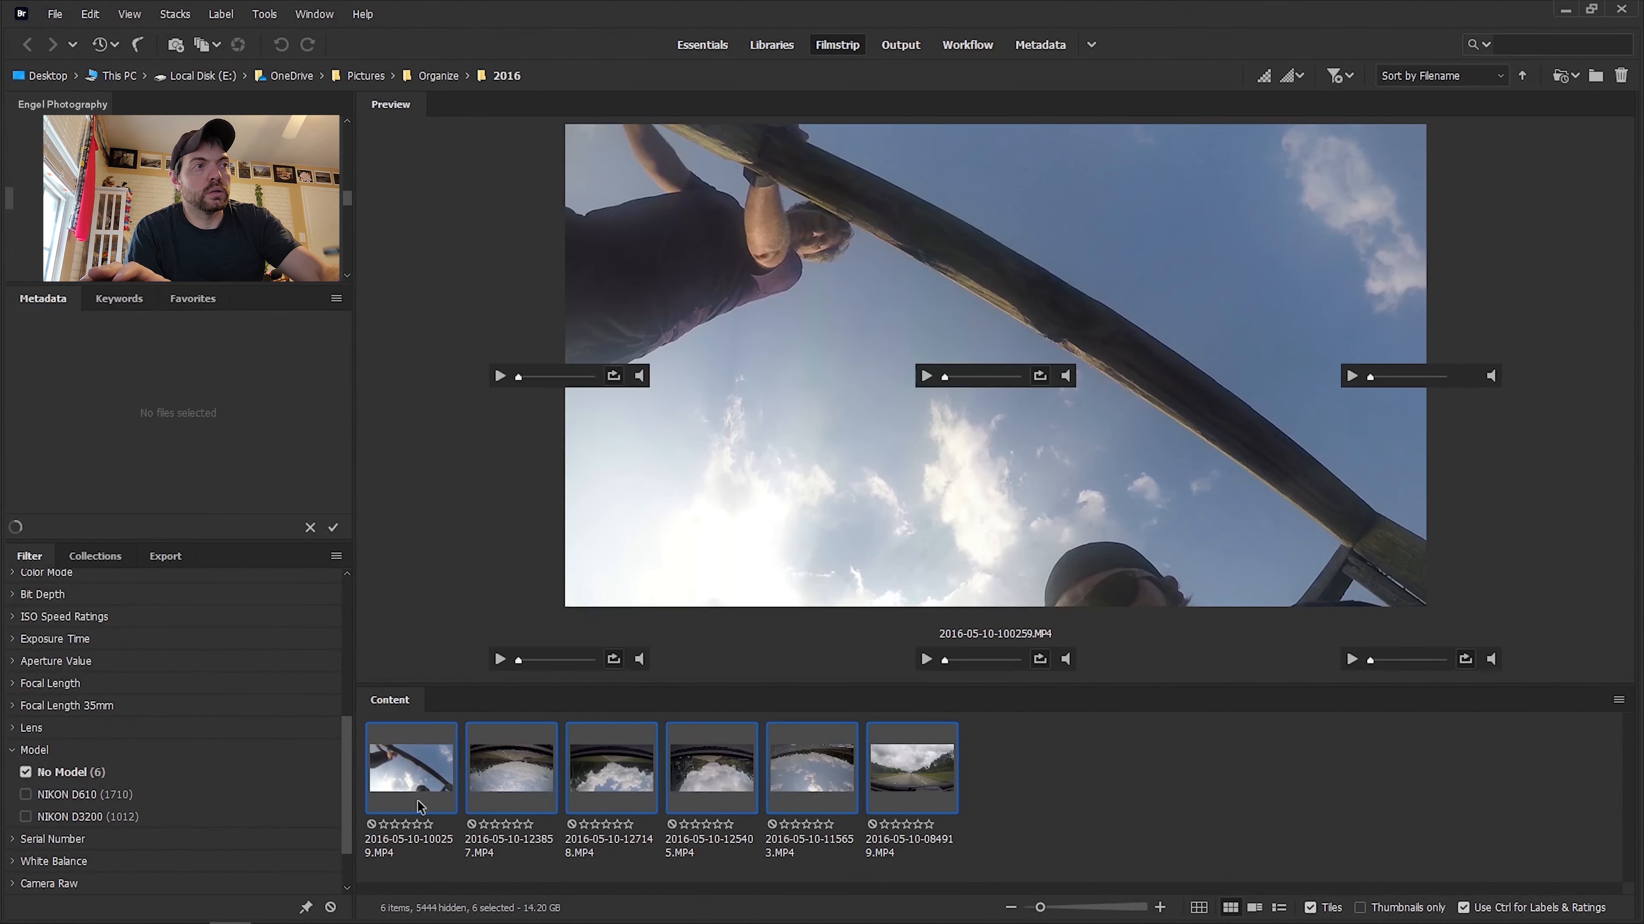
key("ctrl+1")
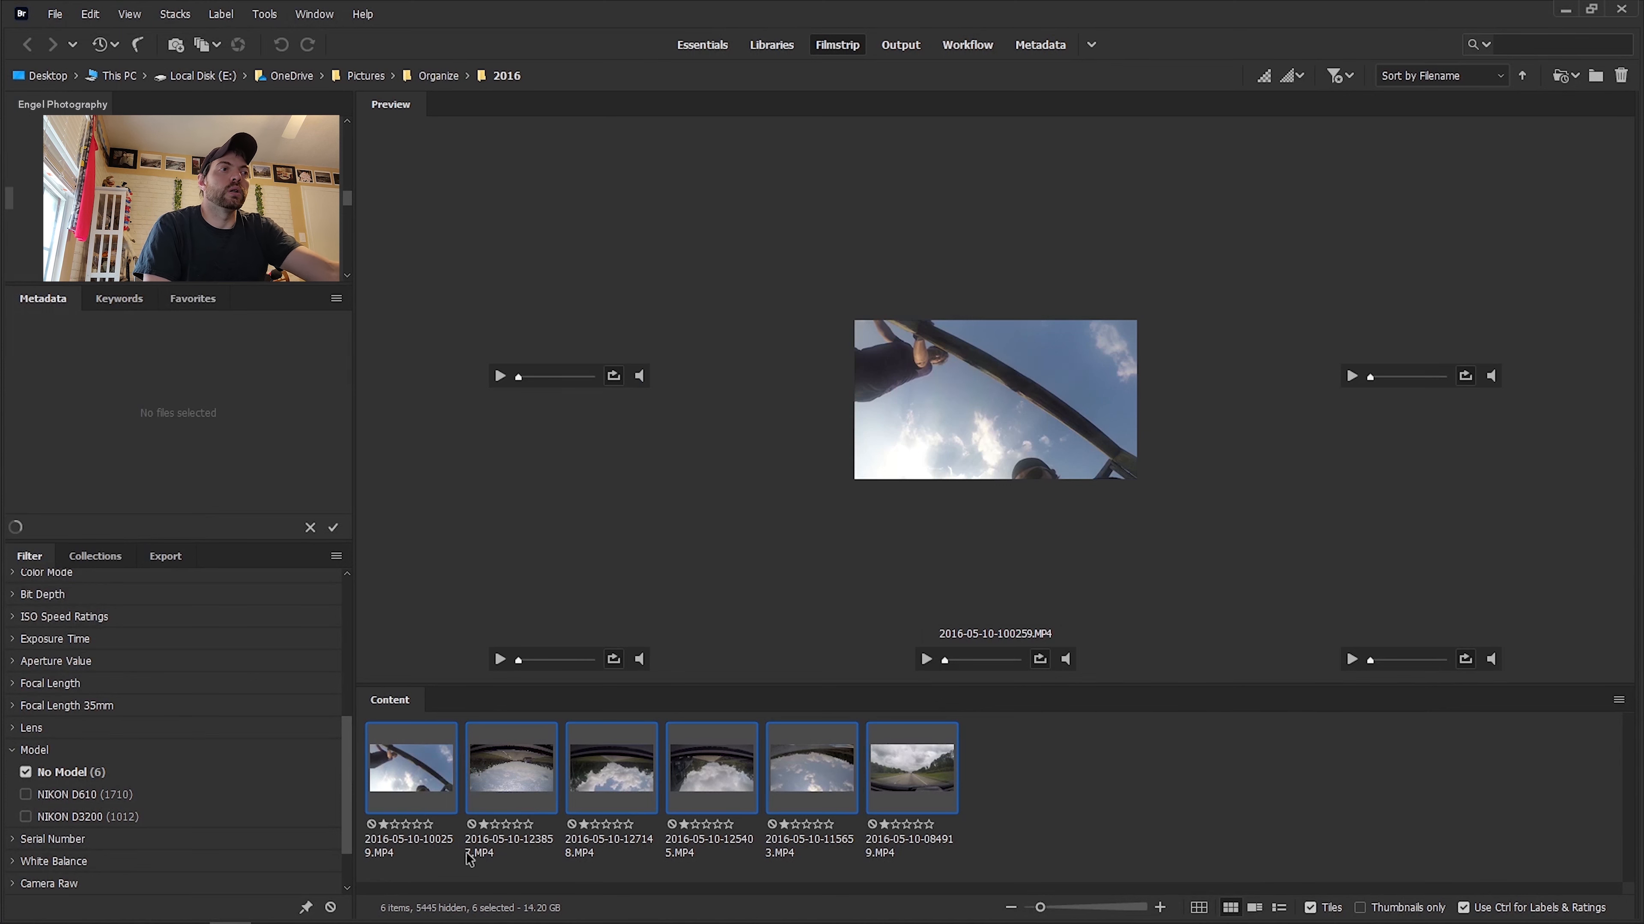
Replace the no-model filter with the one-star rating filter and select all 1744 items.
left_click(98, 774)
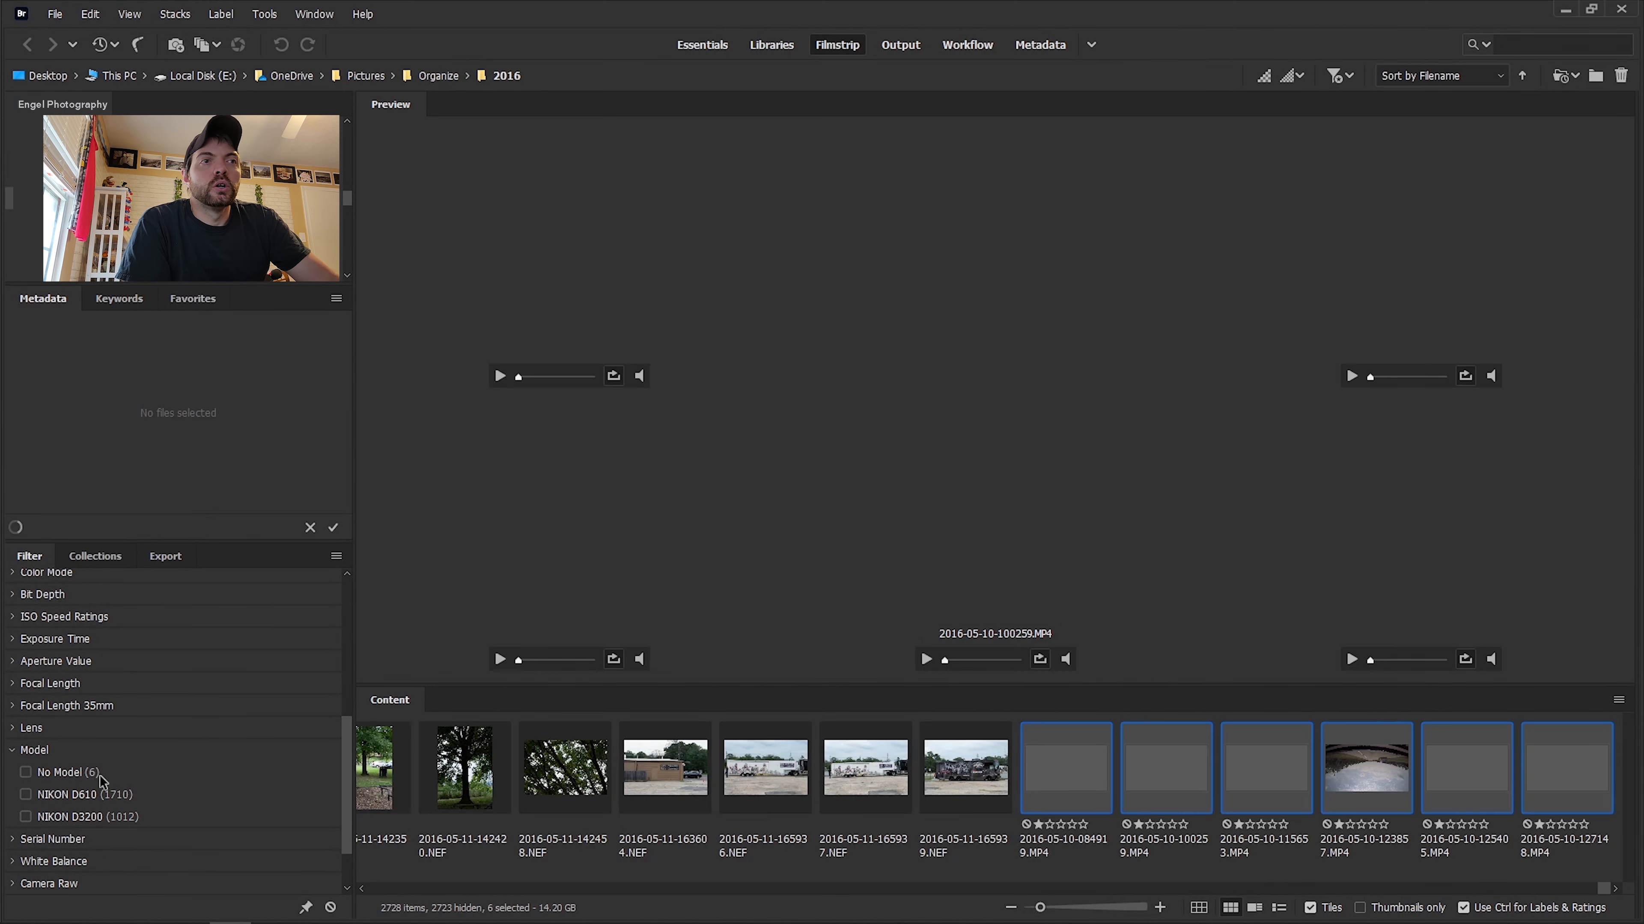
left_click_drag(343, 780, 349, 608)
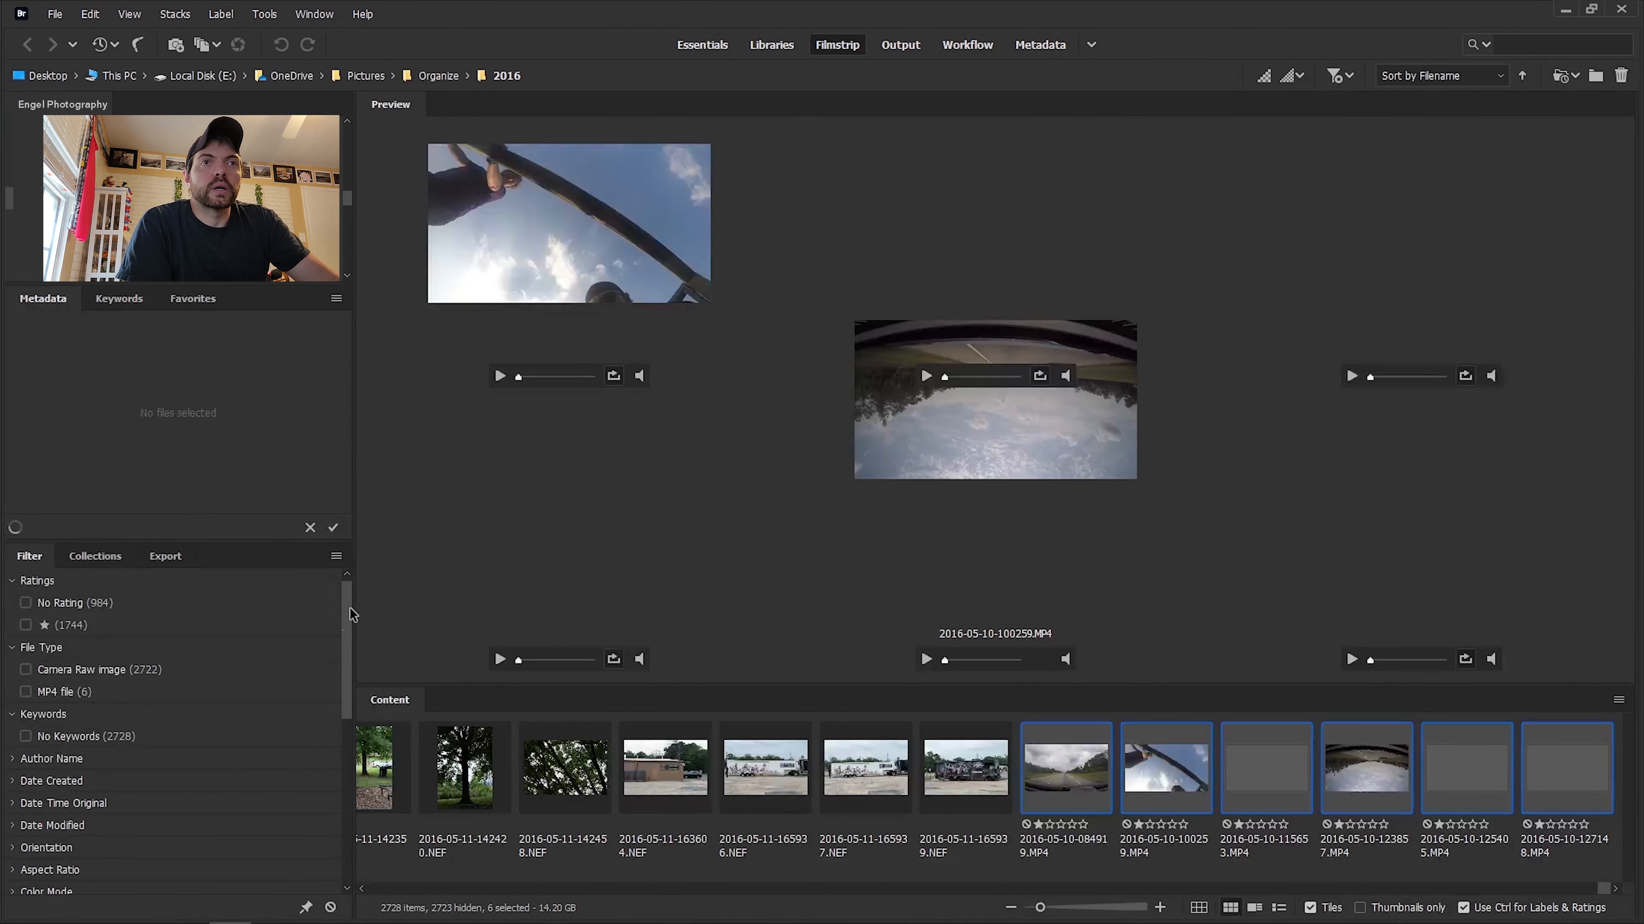
left_click(67, 629)
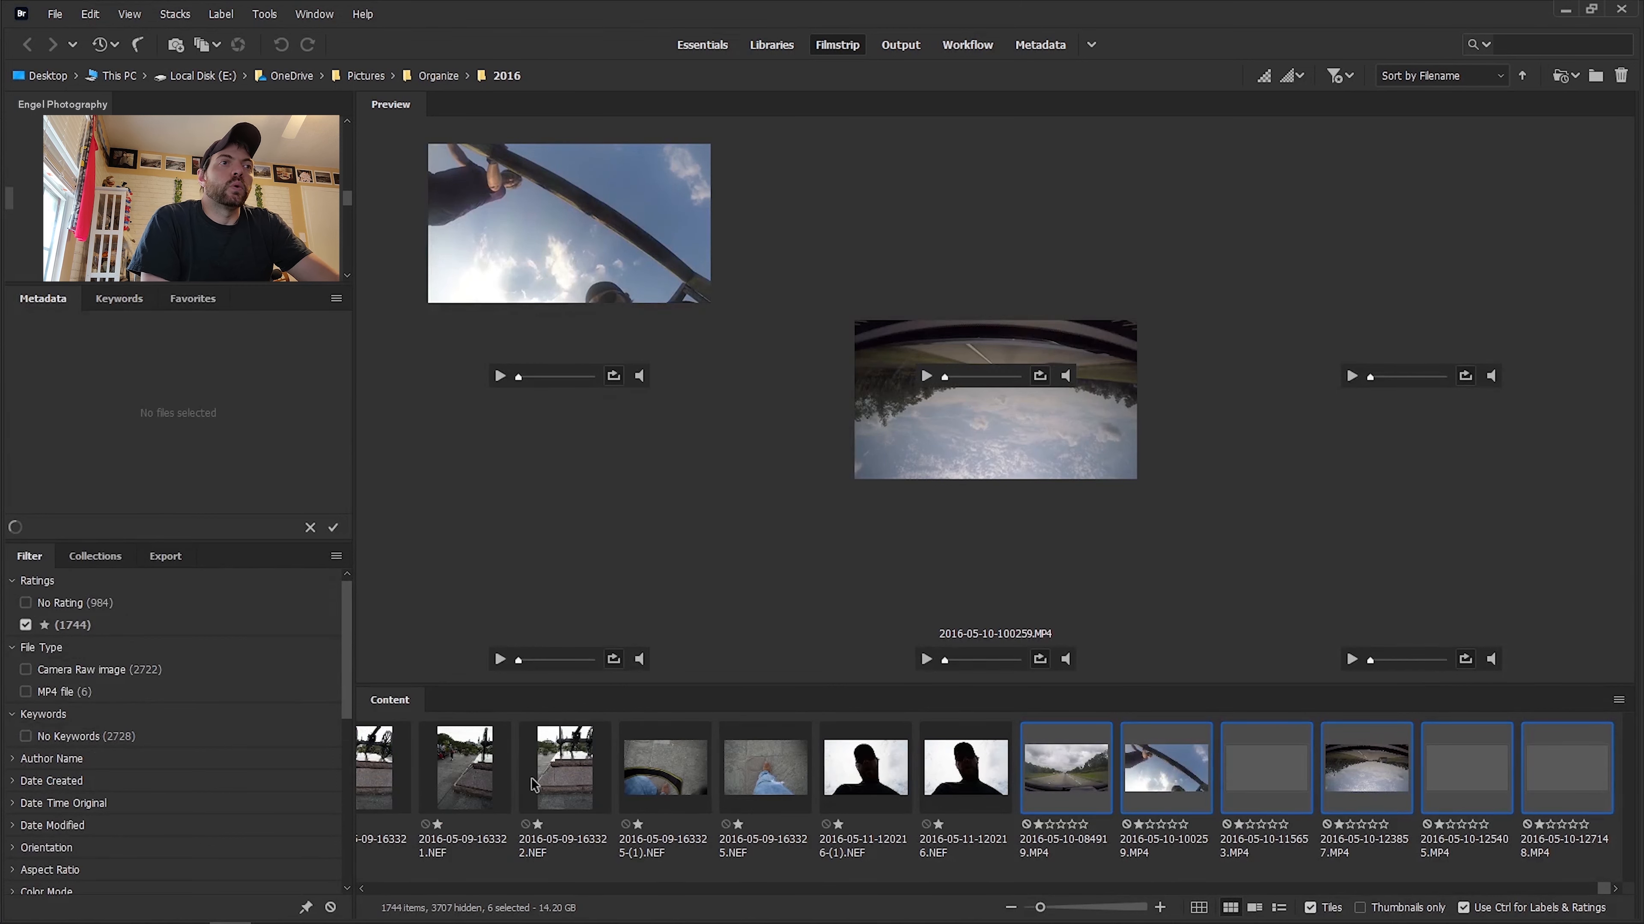
left_click(473, 791)
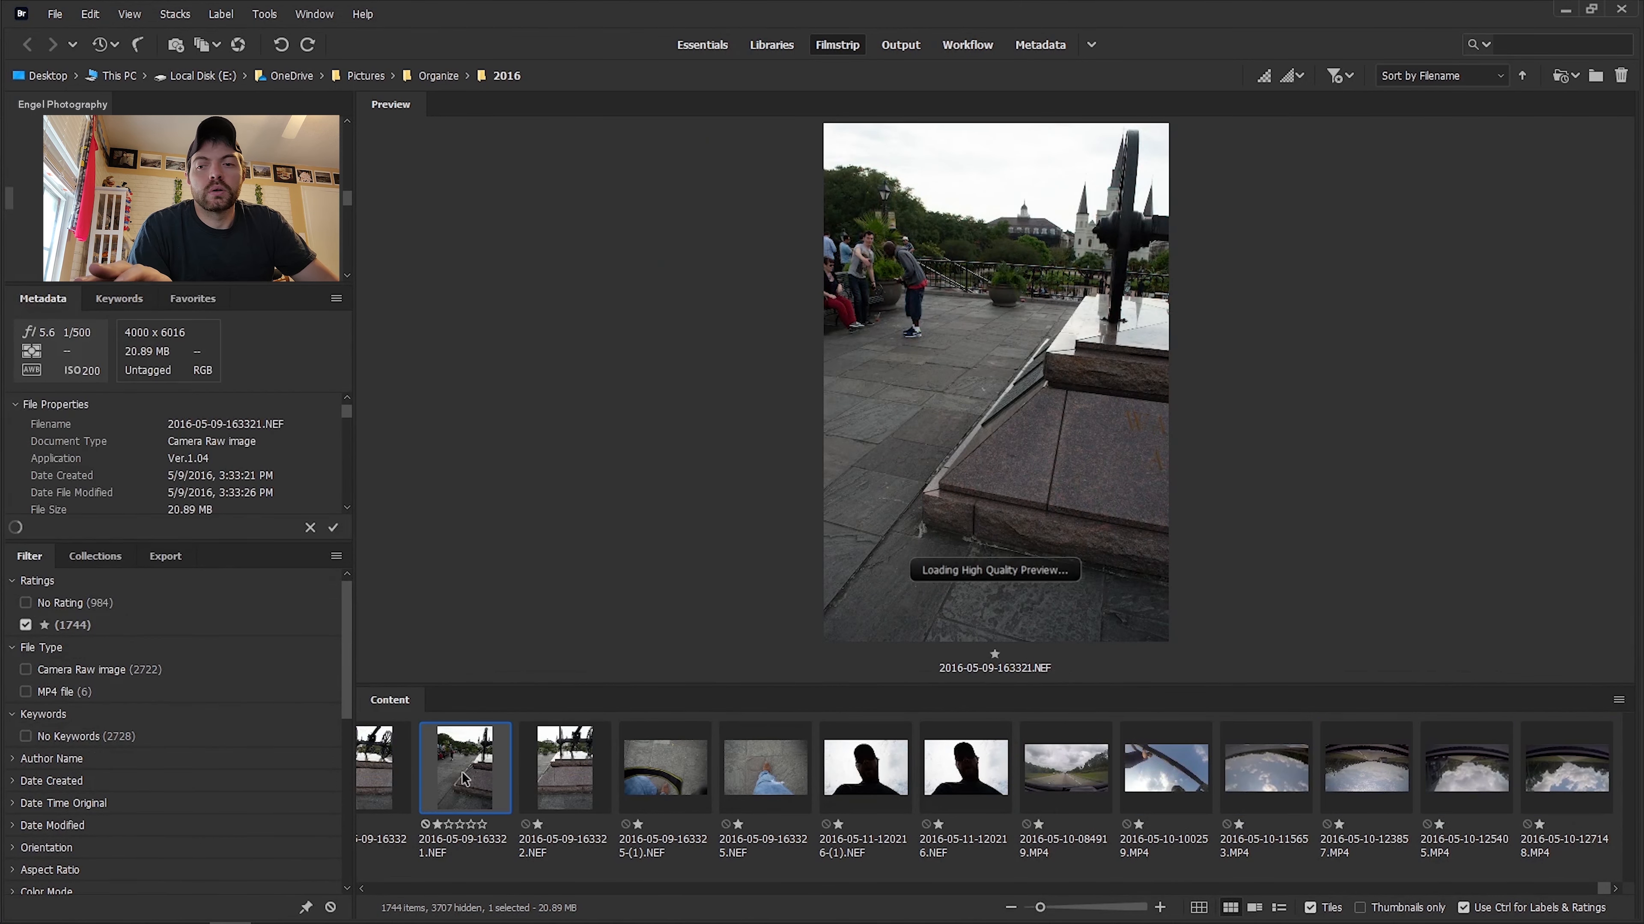
key("ctrl+a")
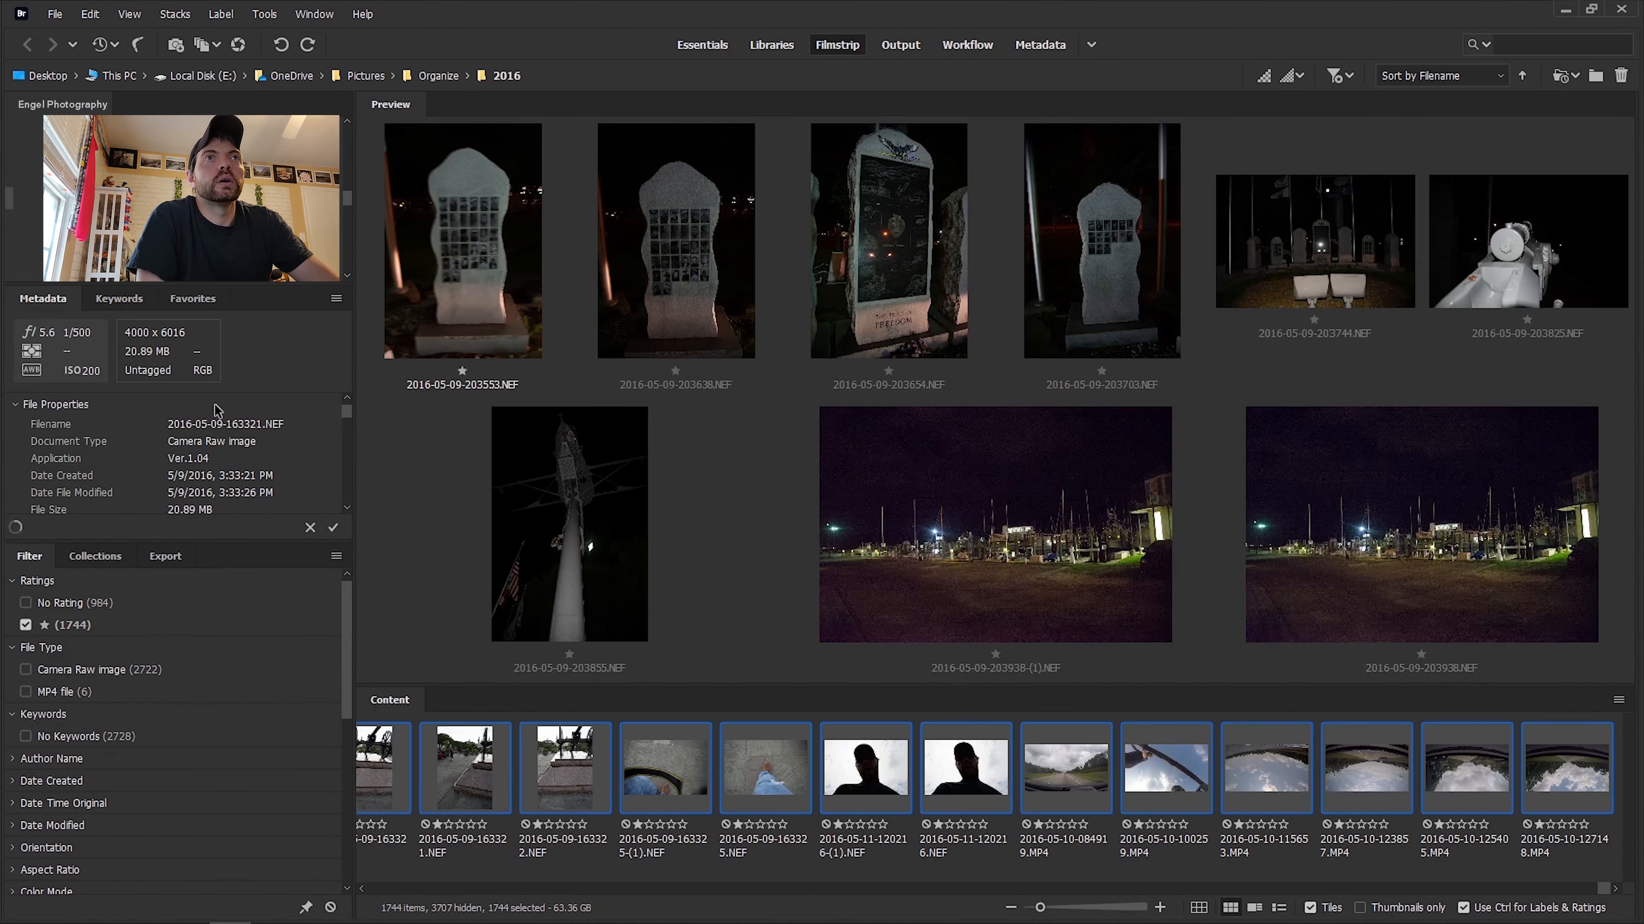
Set Copyright Status to Copyrighted and a photographer's copyright notice on all 1744 one-star items.
scroll(348, 511, "down", 3)
scroll(348, 512, "down", 9)
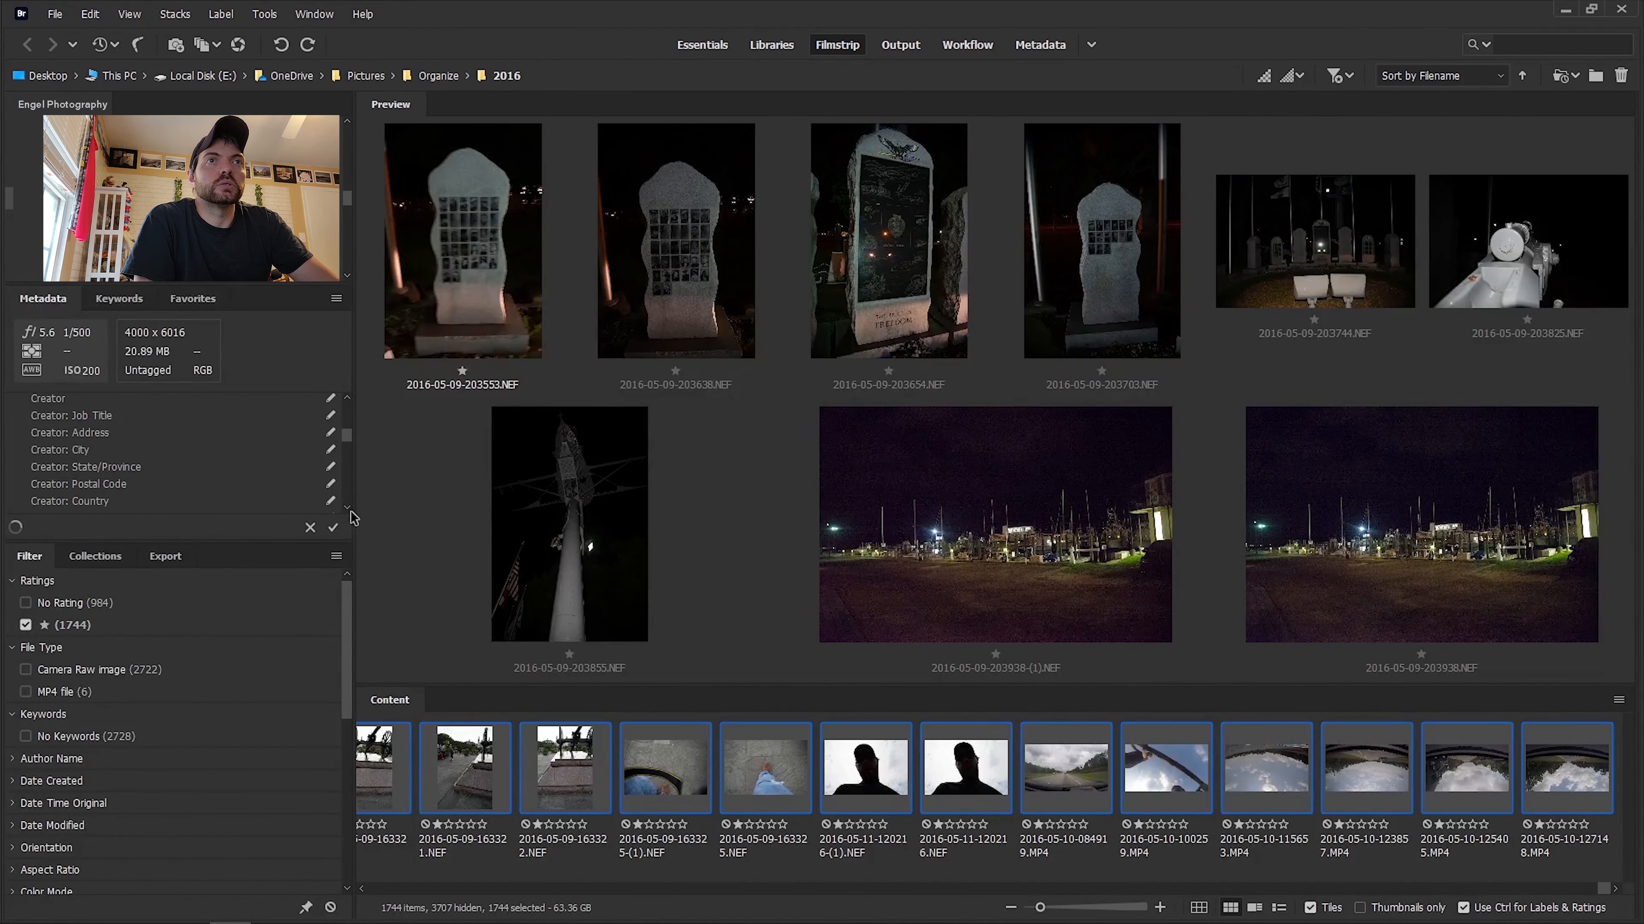
scroll(352, 515, "down", 10)
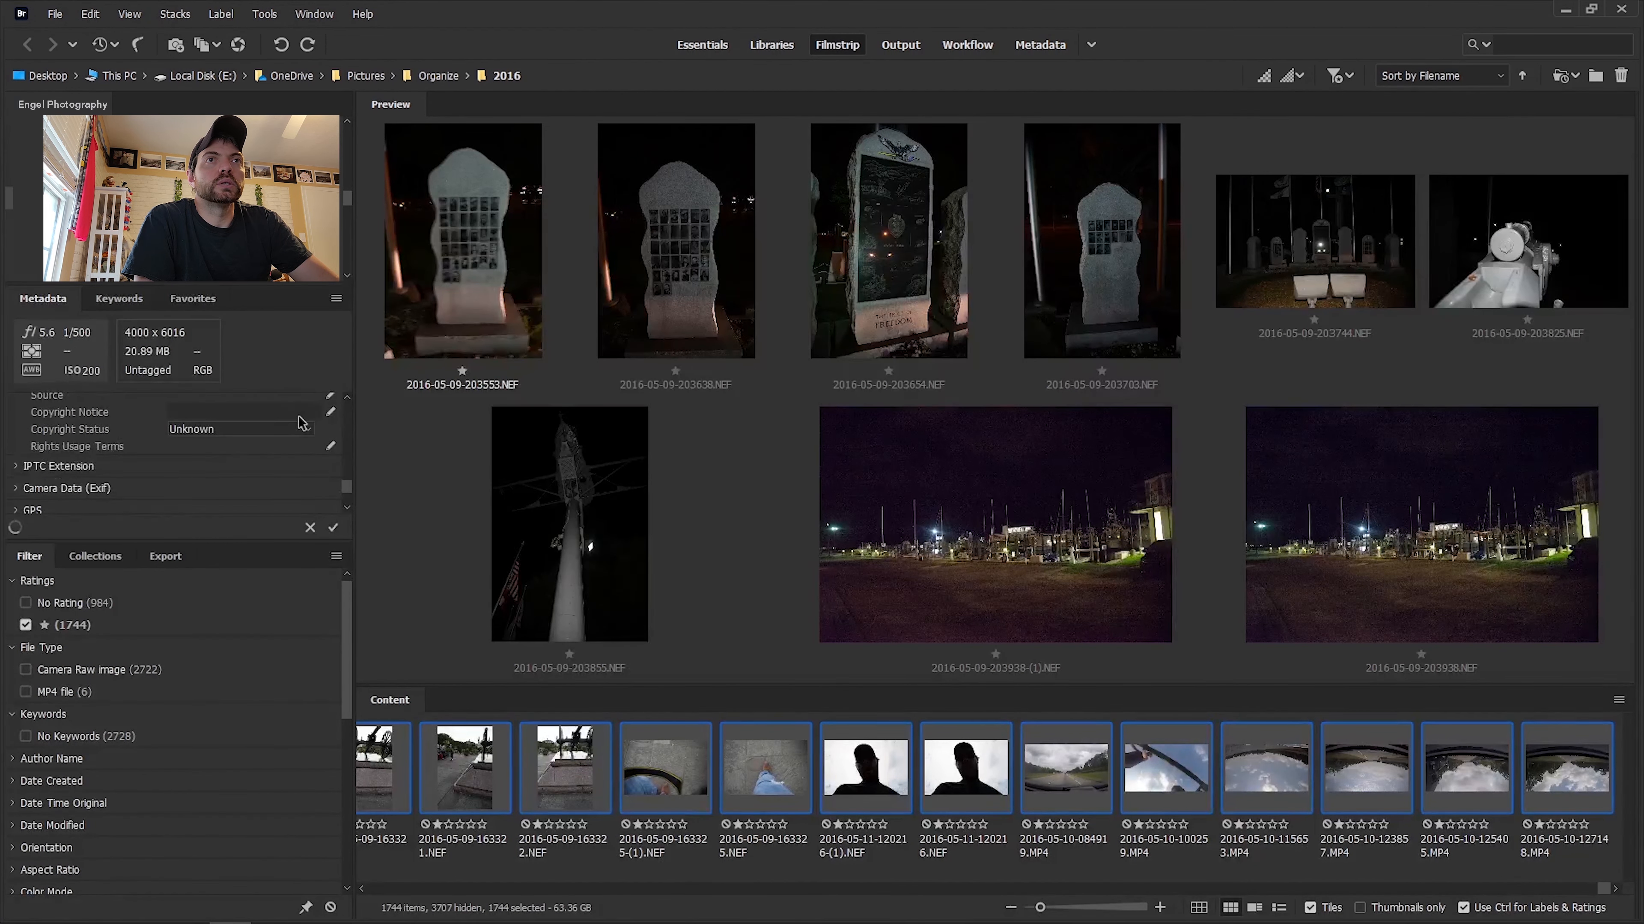
left_click_drag(346, 415, 348, 471)
scroll(350, 477, "down", 3)
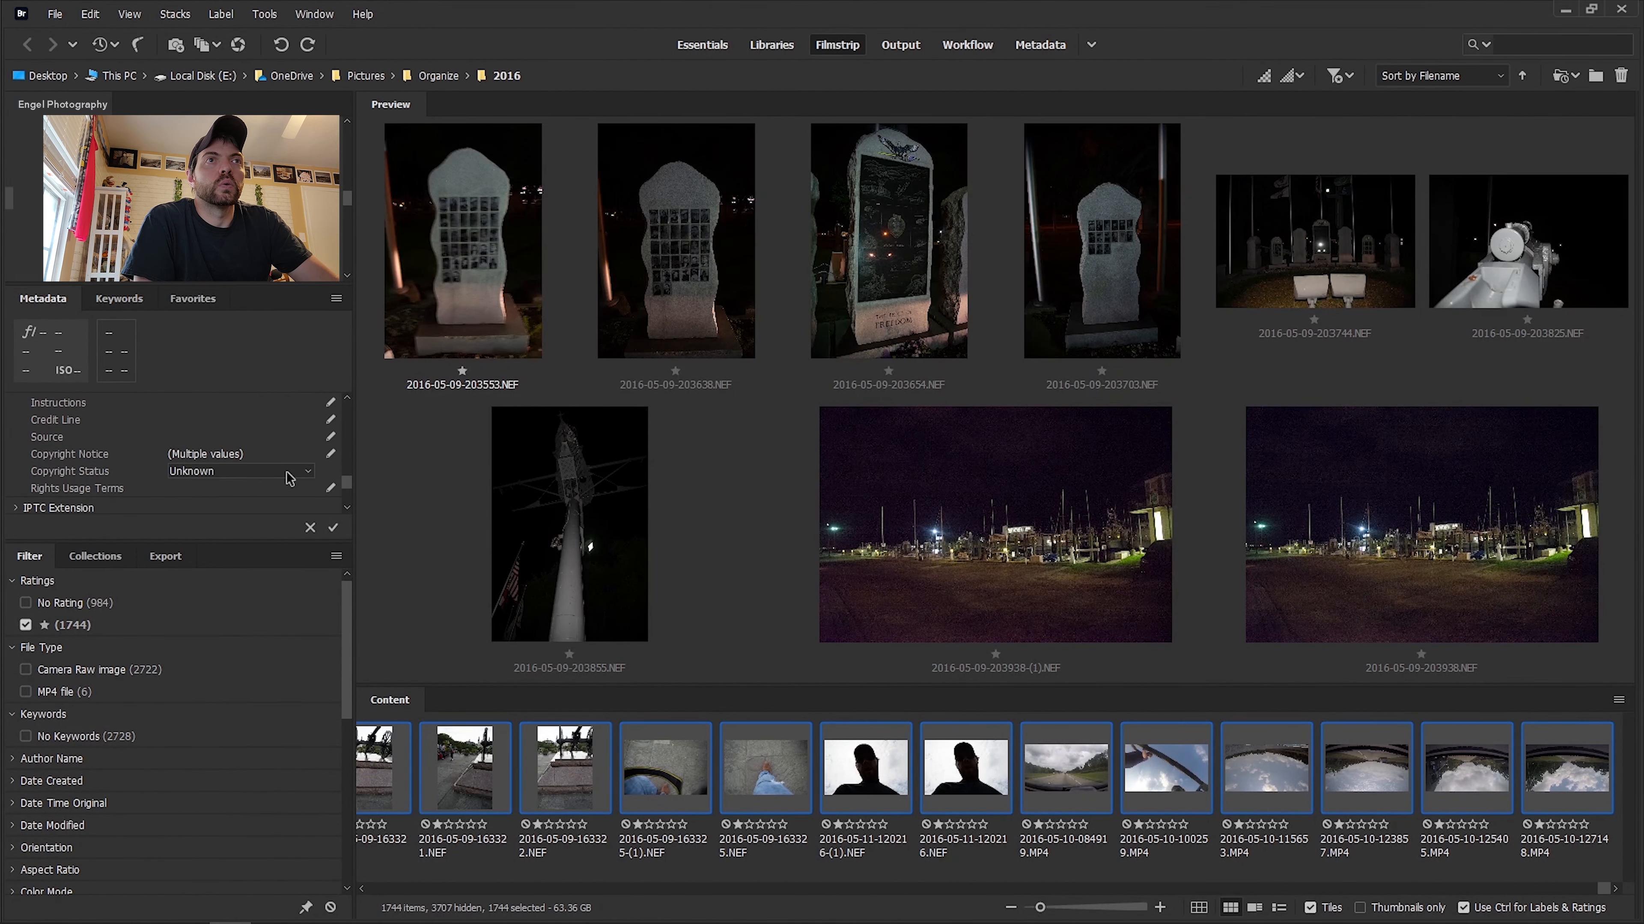
left_click(288, 472)
left_click(286, 495)
left_click(251, 454)
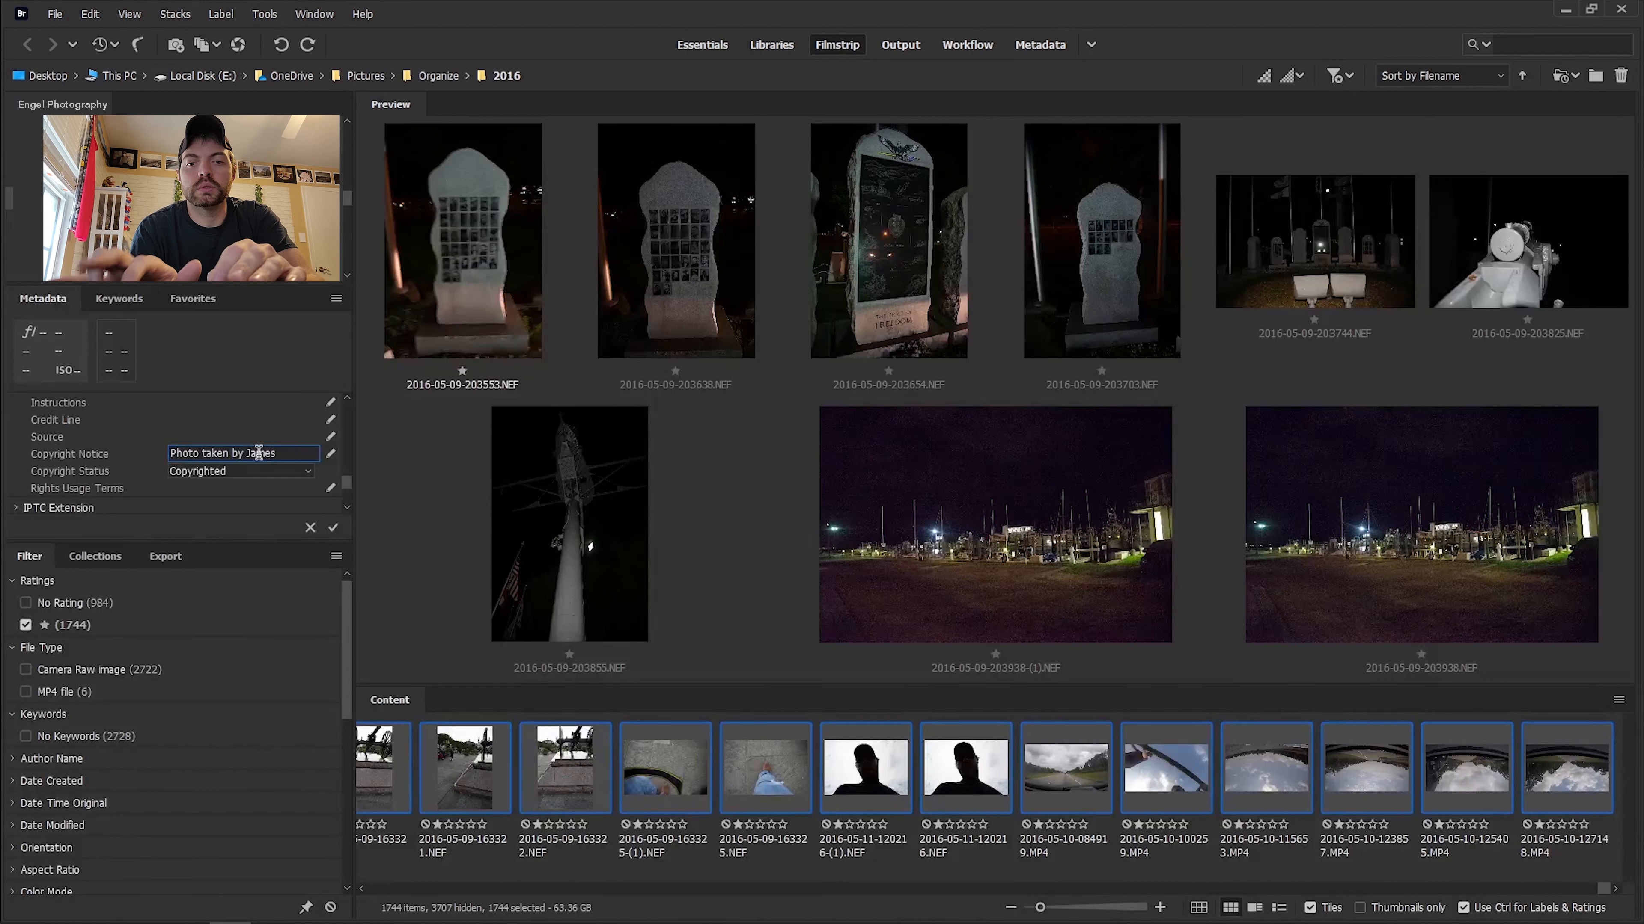
triple_click(258, 452)
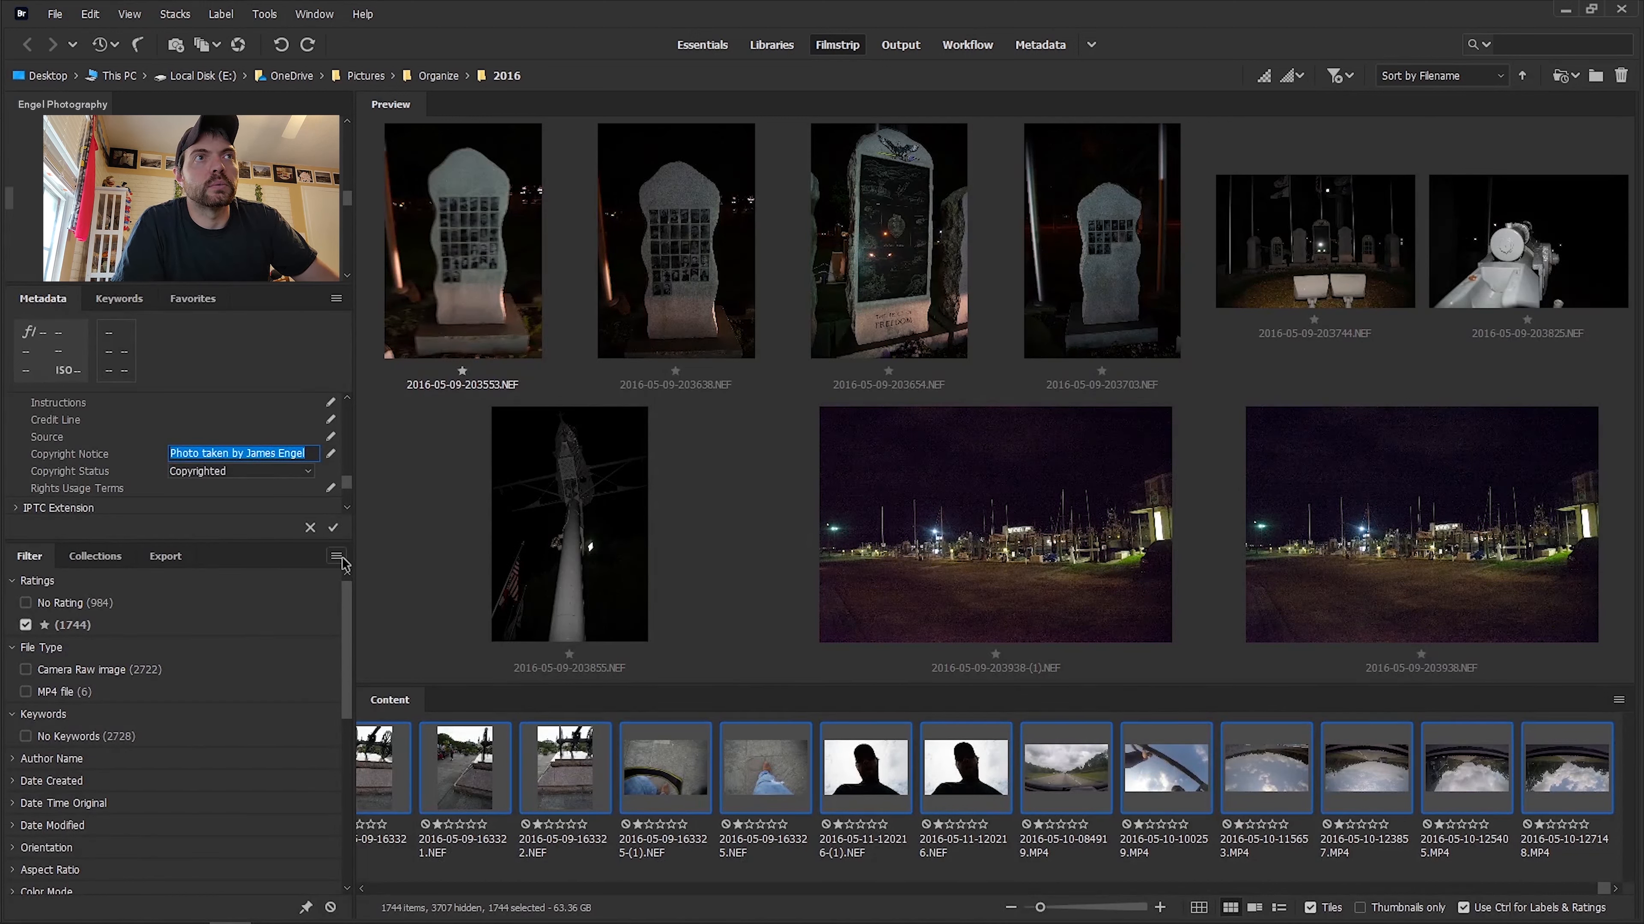
left_click(332, 526)
scroll(343, 808, "down", 10)
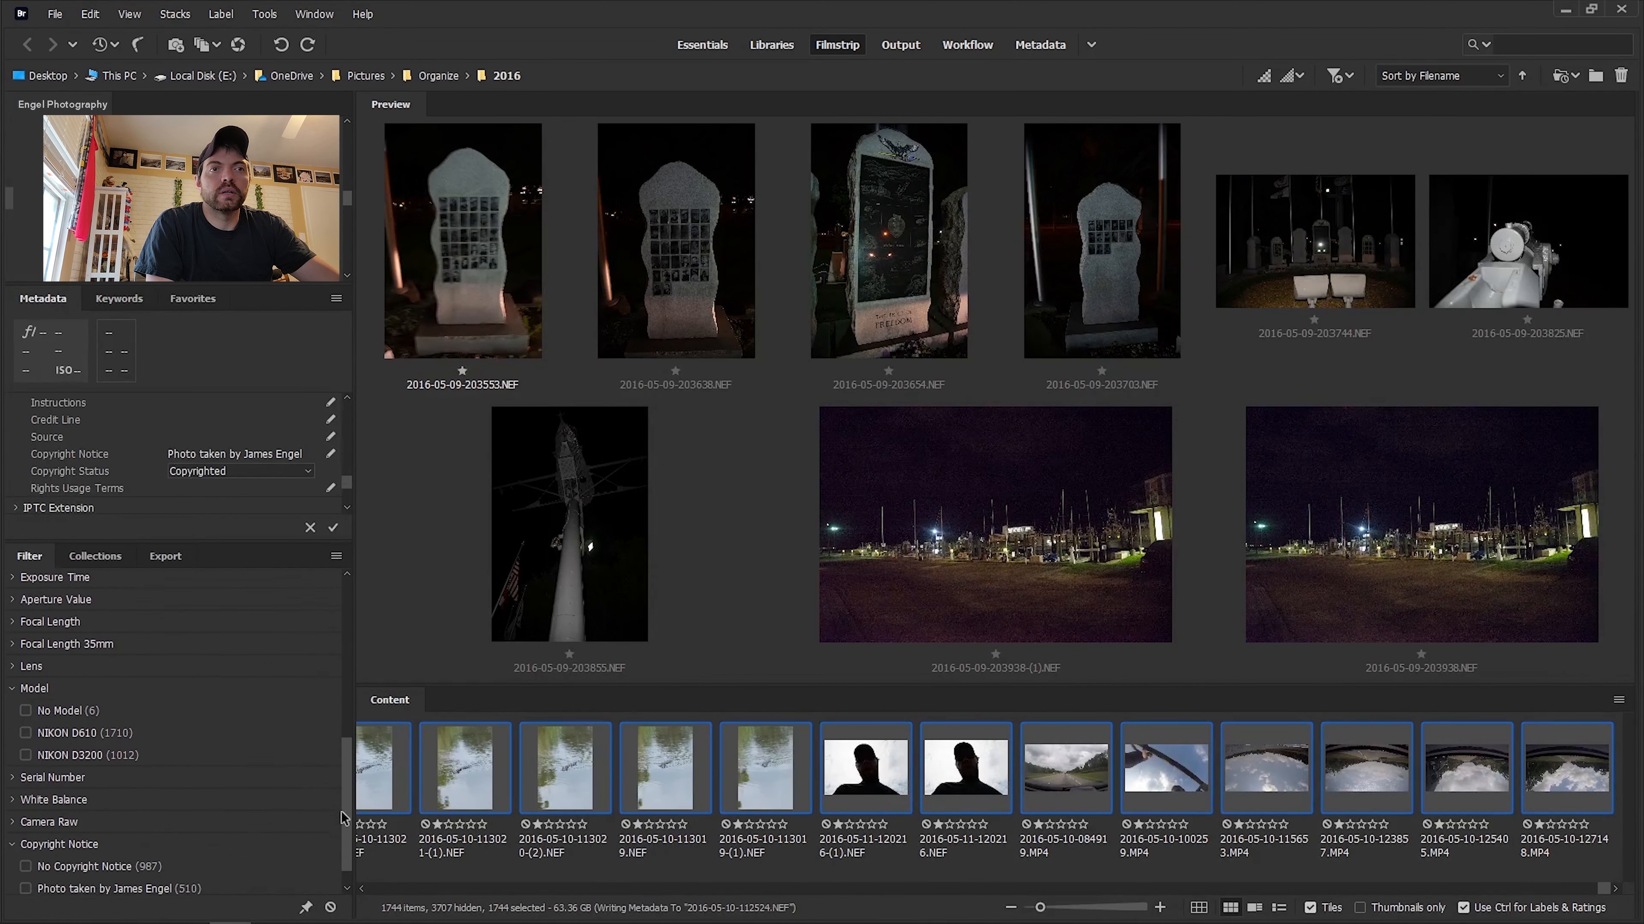
scroll(249, 877, "down", 1)
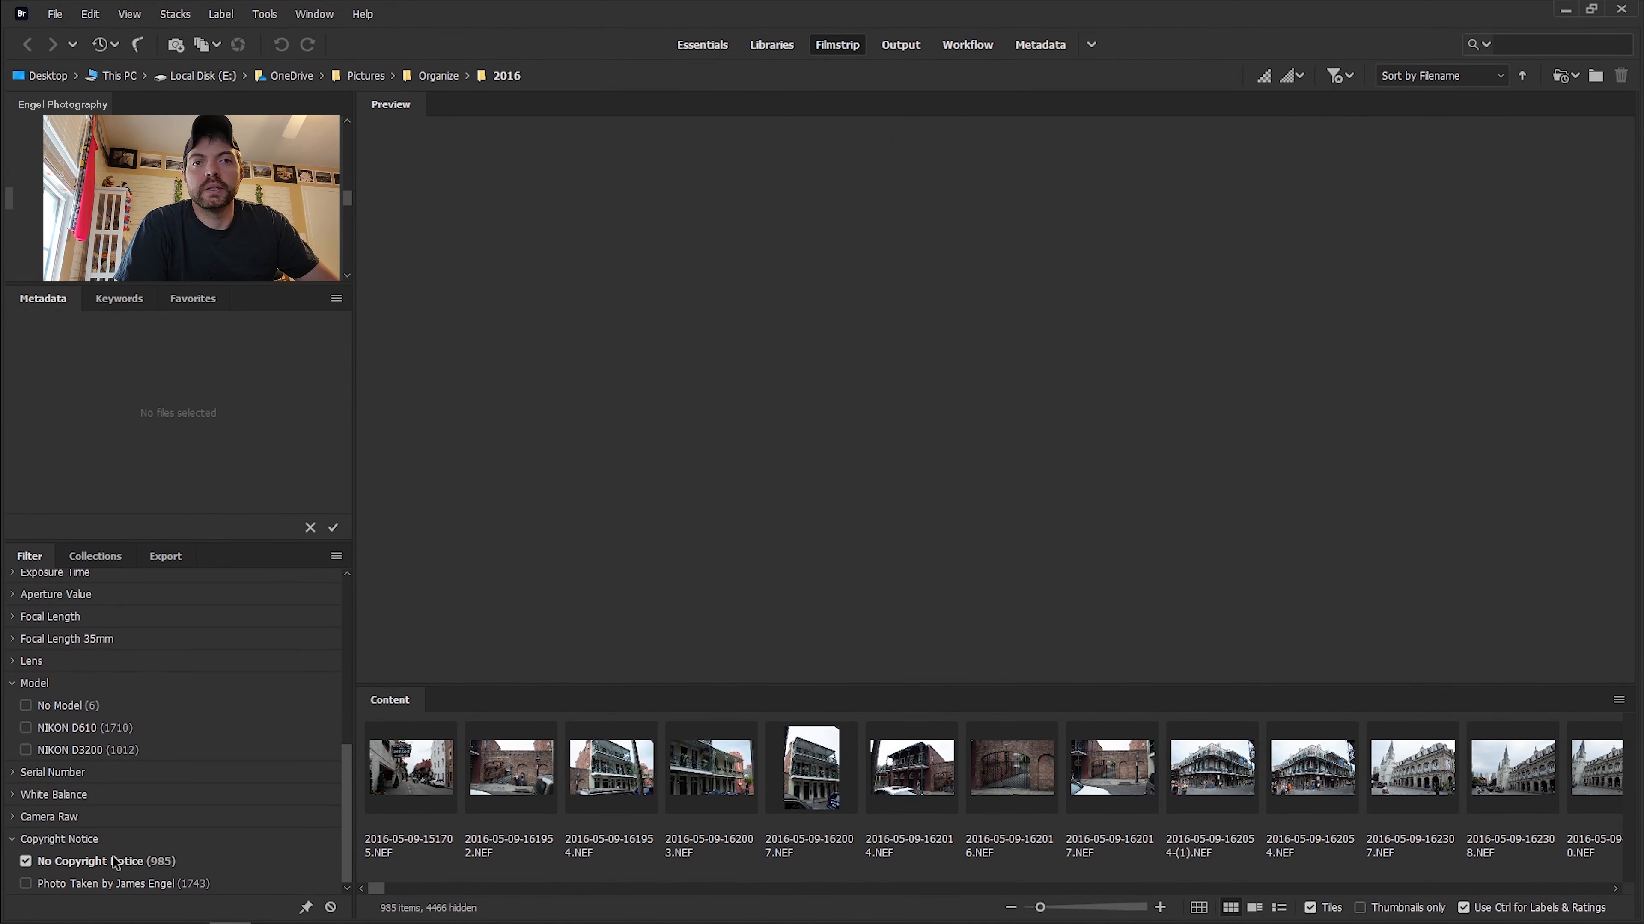
Mark the 985 unnoticed photos Copyrighted, pasting the notice with the second photographer's first name.
left_click(425, 801)
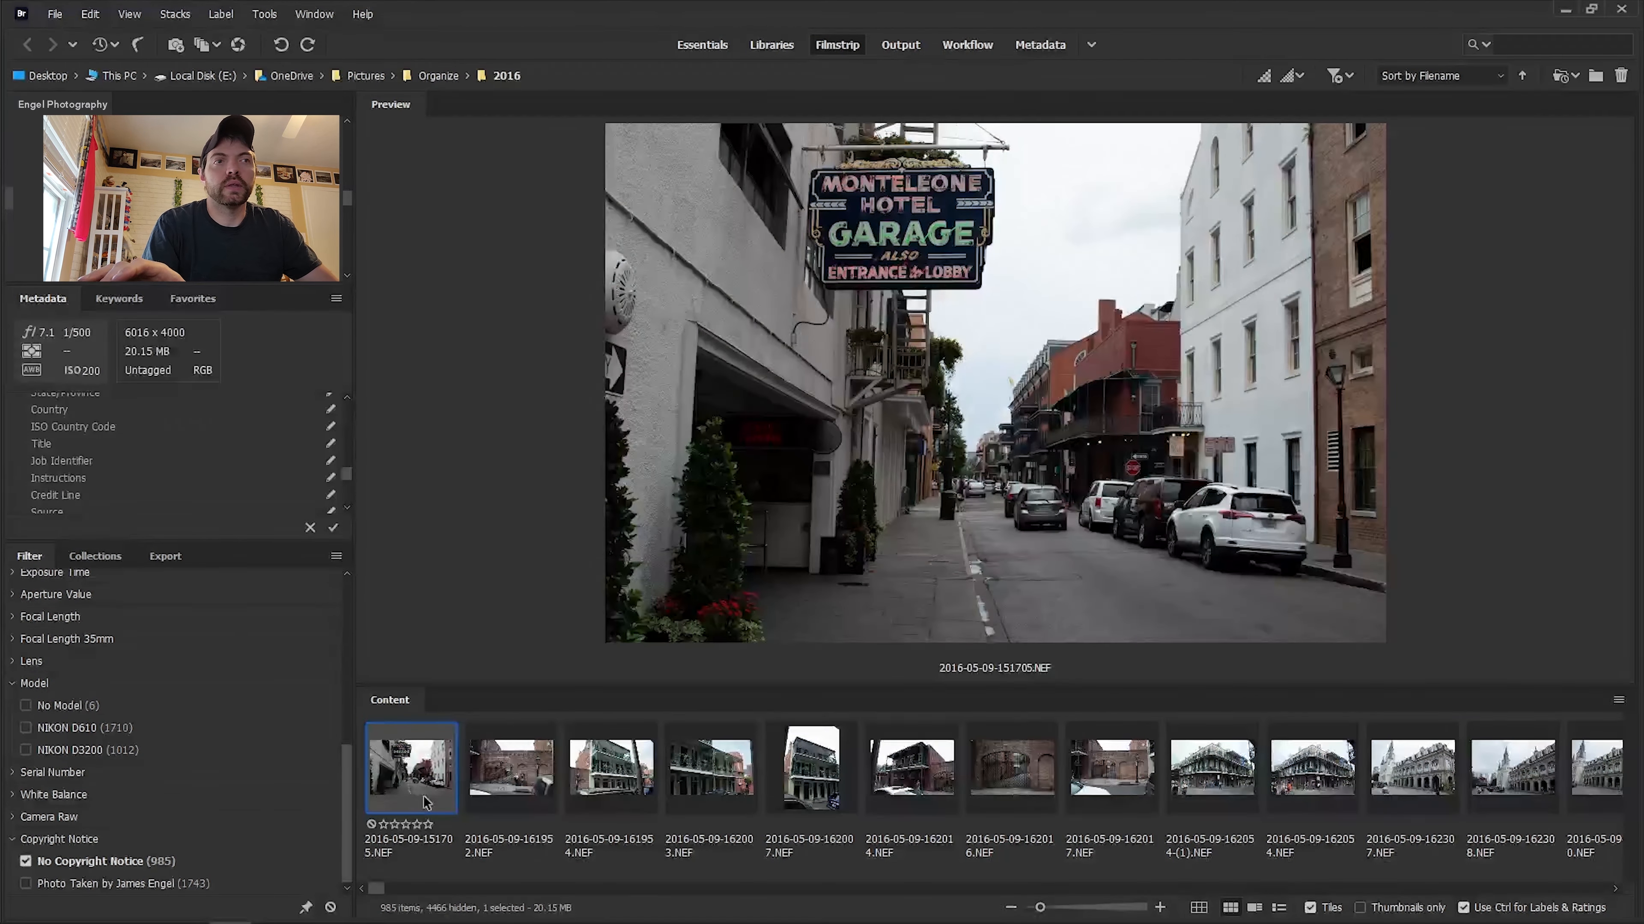
key("ctrl+a")
left_click_drag(345, 476, 346, 485)
left_click(289, 474)
left_click(283, 486)
left_click(247, 453)
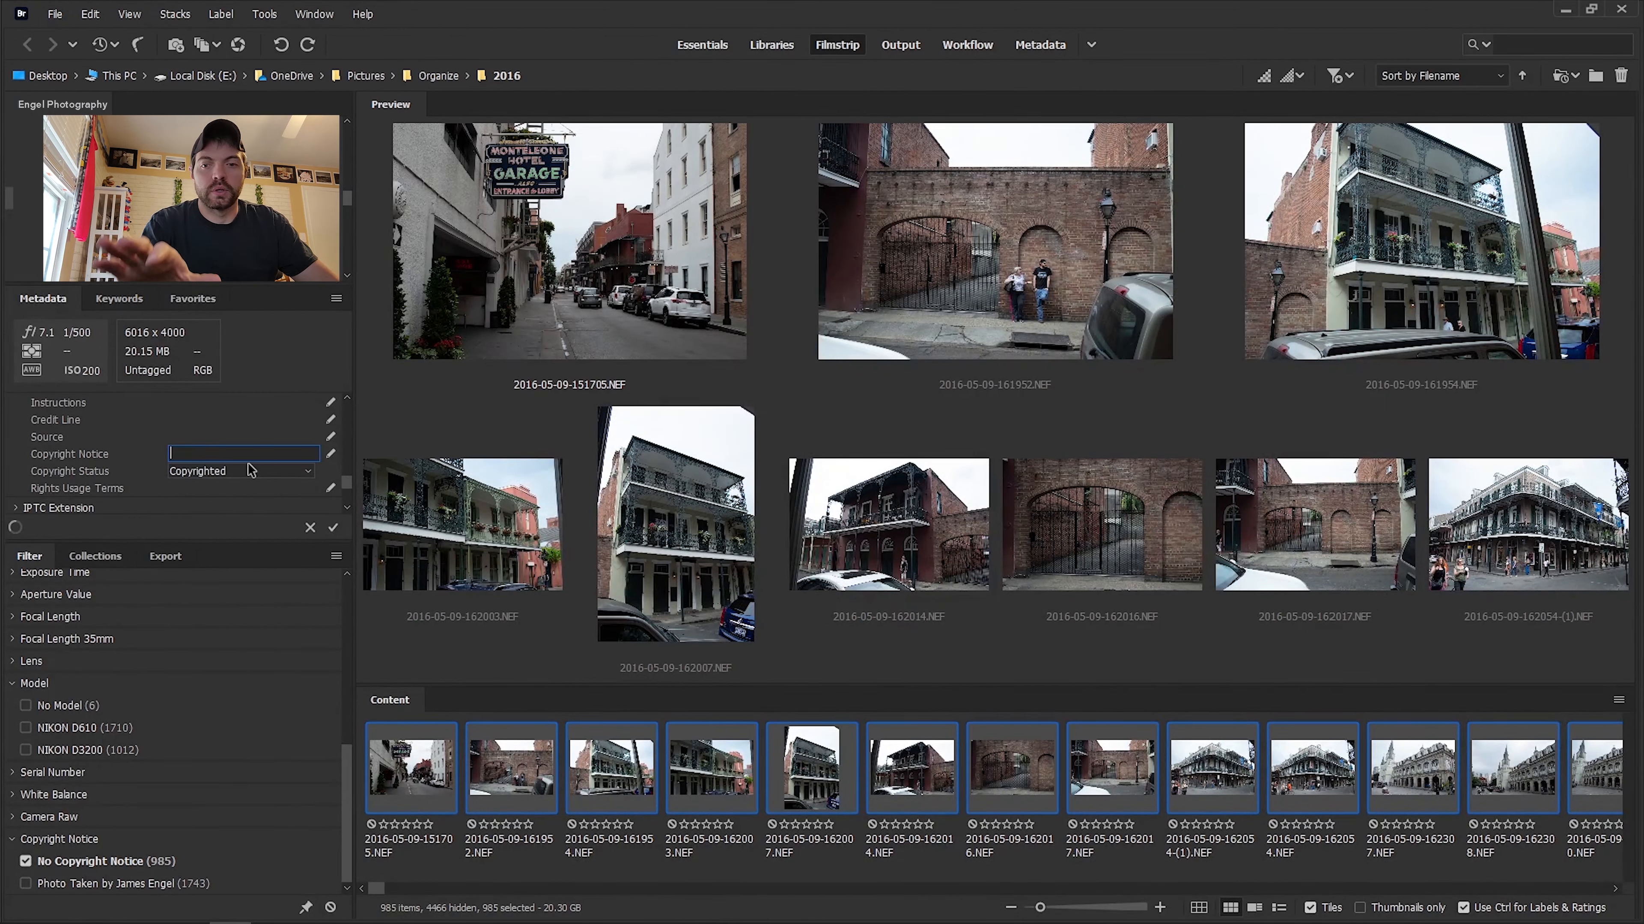
type("Photo Taken by James Engel")
left_click_drag(269, 454, 249, 454)
type("Ashley")
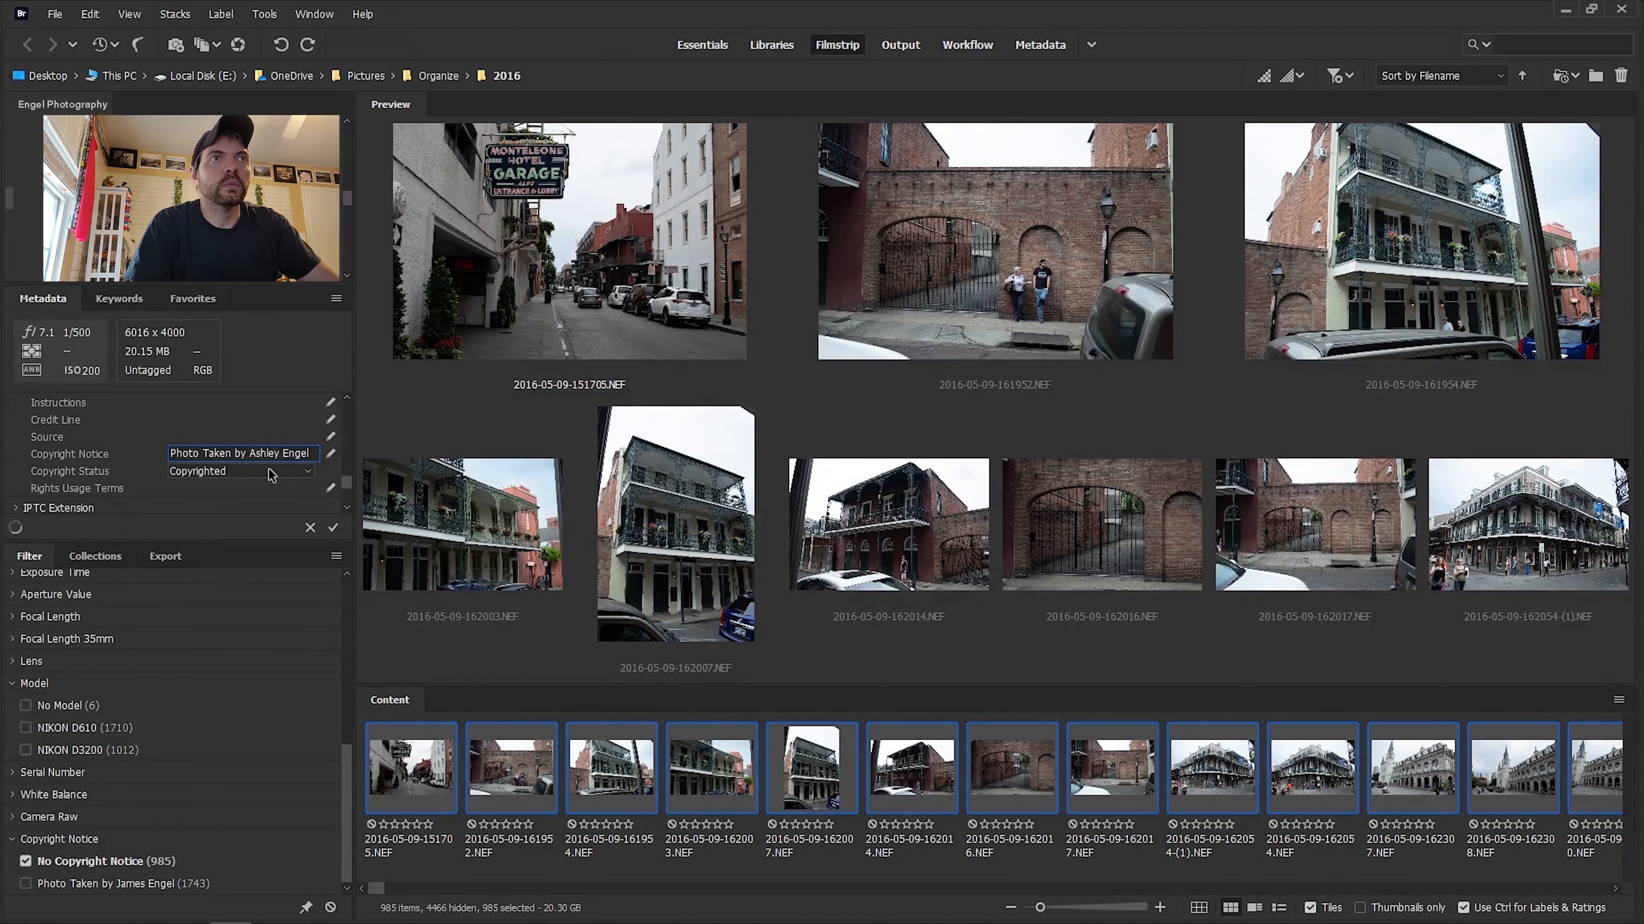
left_click(332, 534)
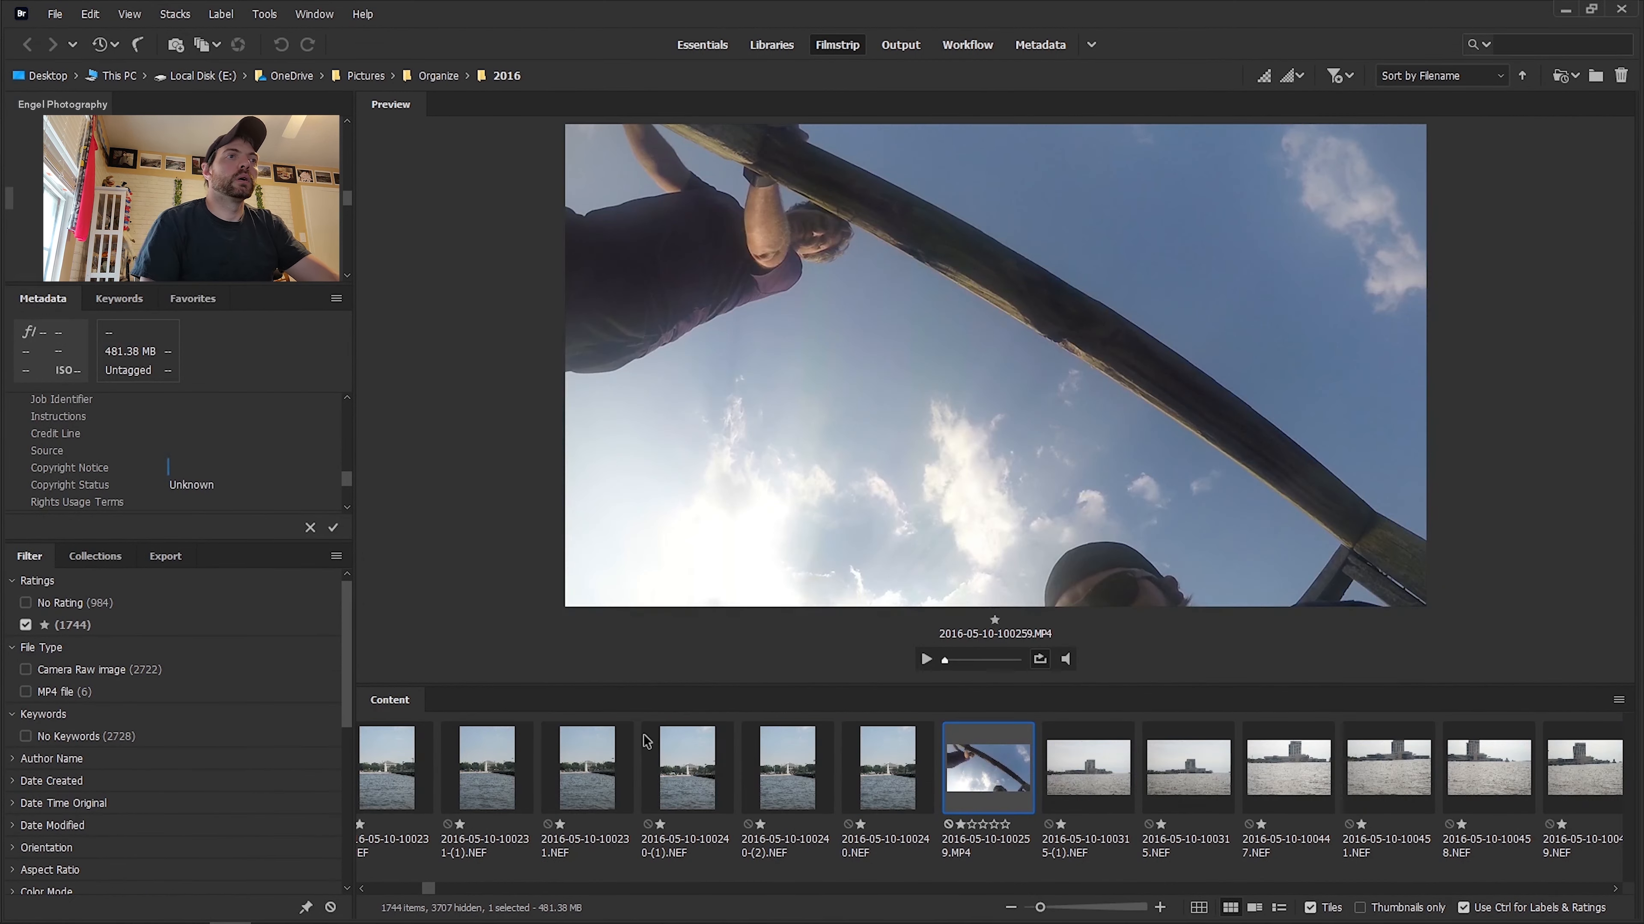
left_click(585, 803)
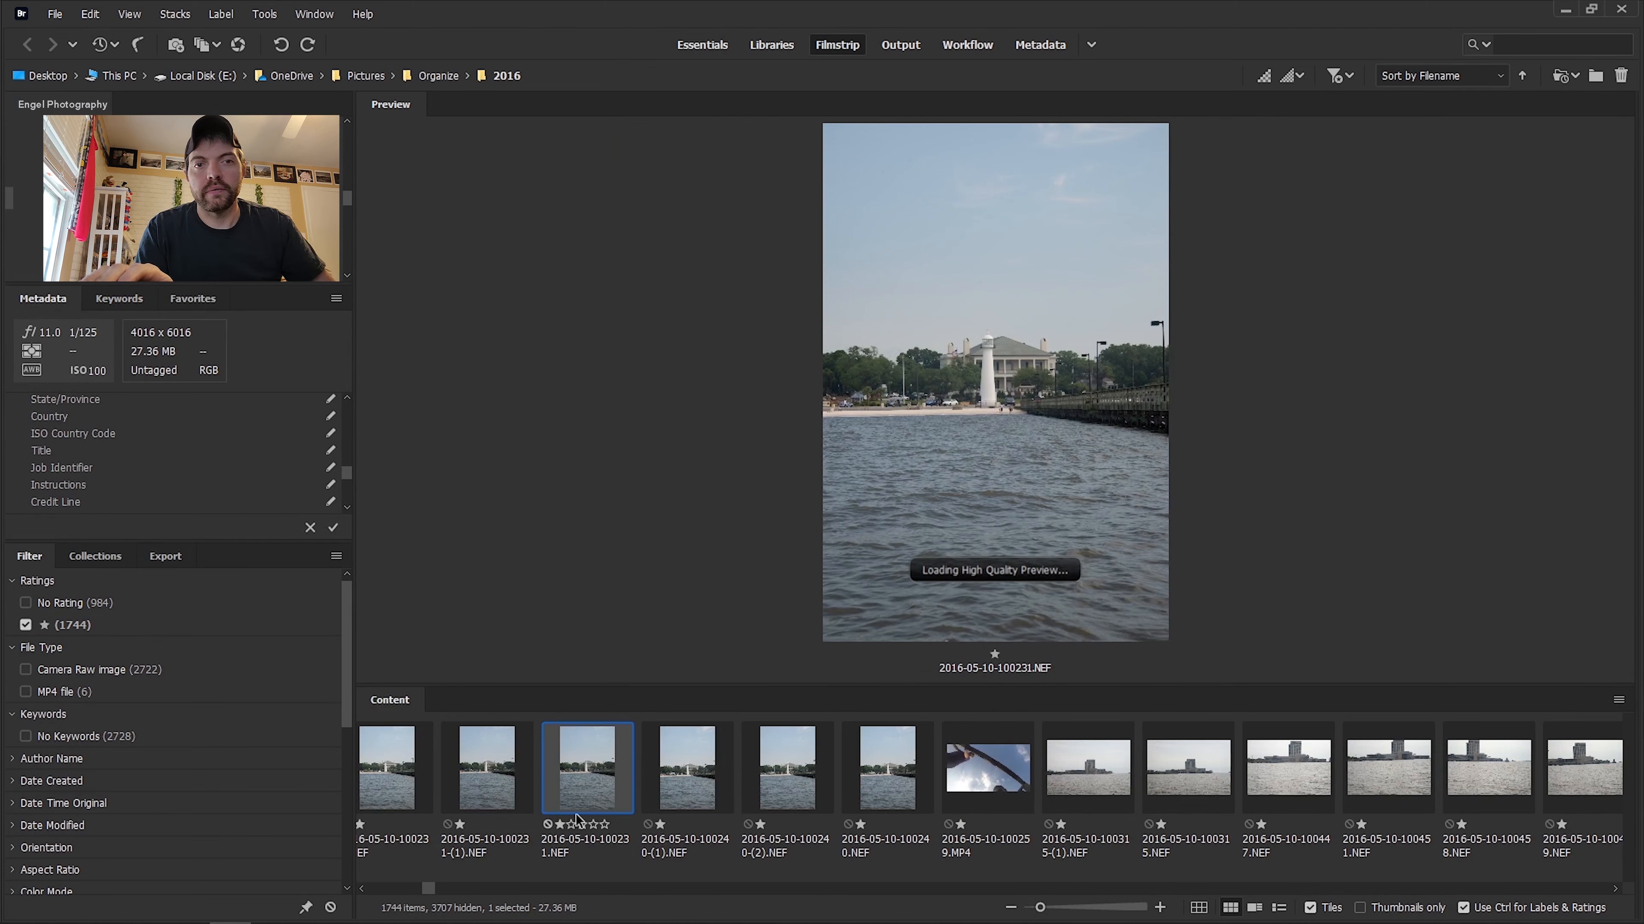
Strip the star rating from all 1744 items and clear the one-star filter to show 2728 items.
key("ctrl+a")
key("ctrl+0")
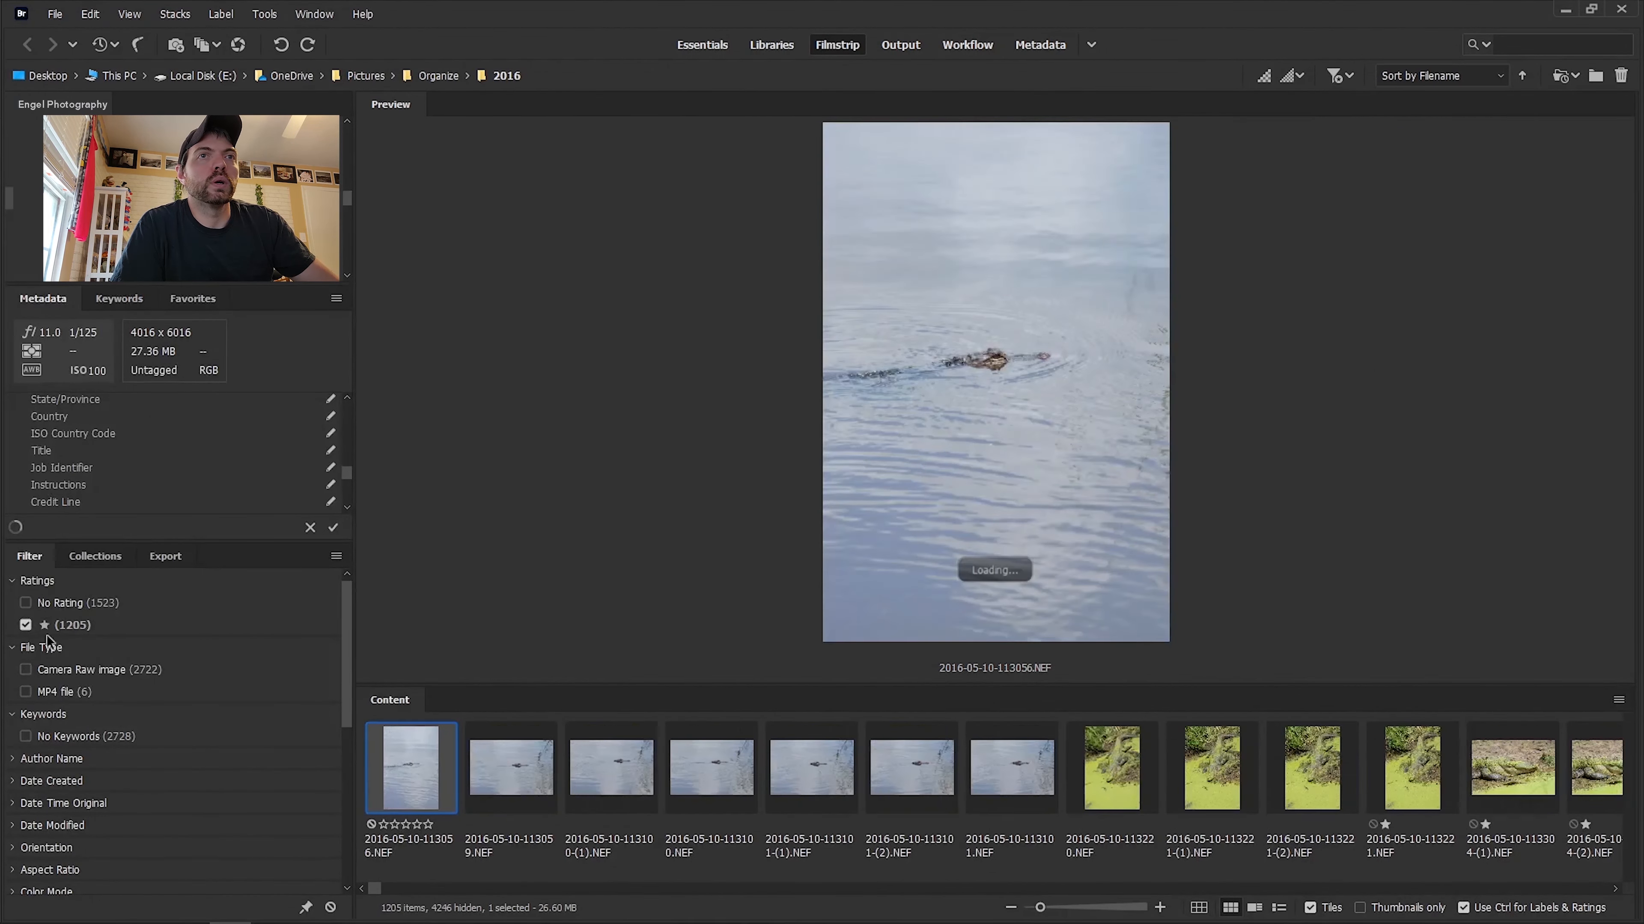
left_click(43, 626)
left_click_drag(389, 891, 360, 891)
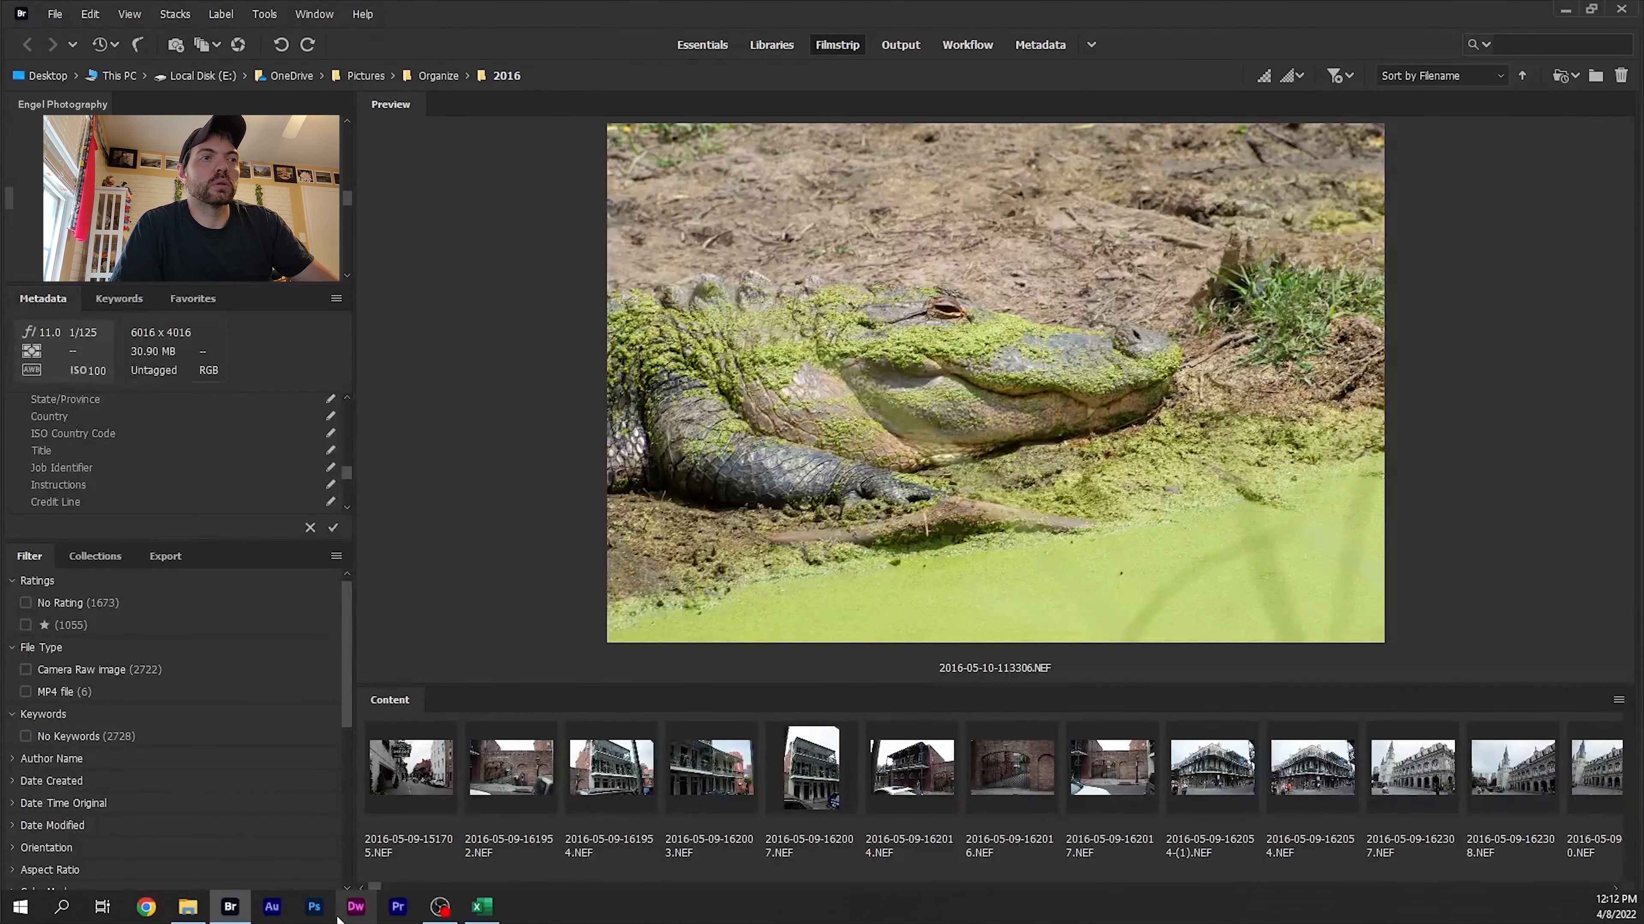
left_click(411, 767)
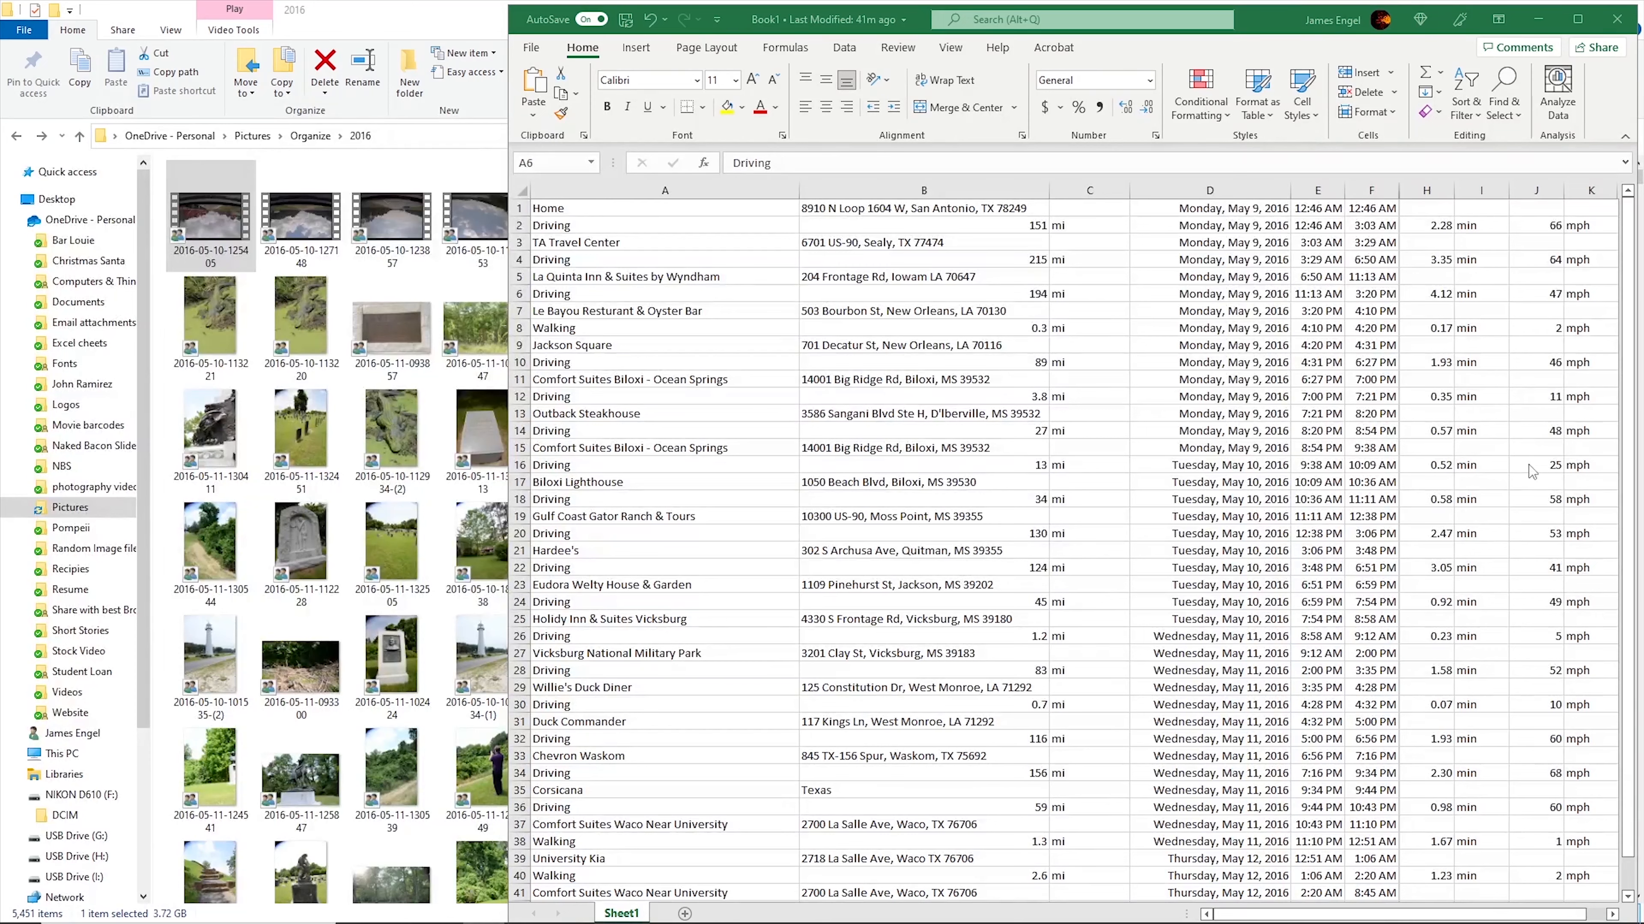
left_click(1263, 363)
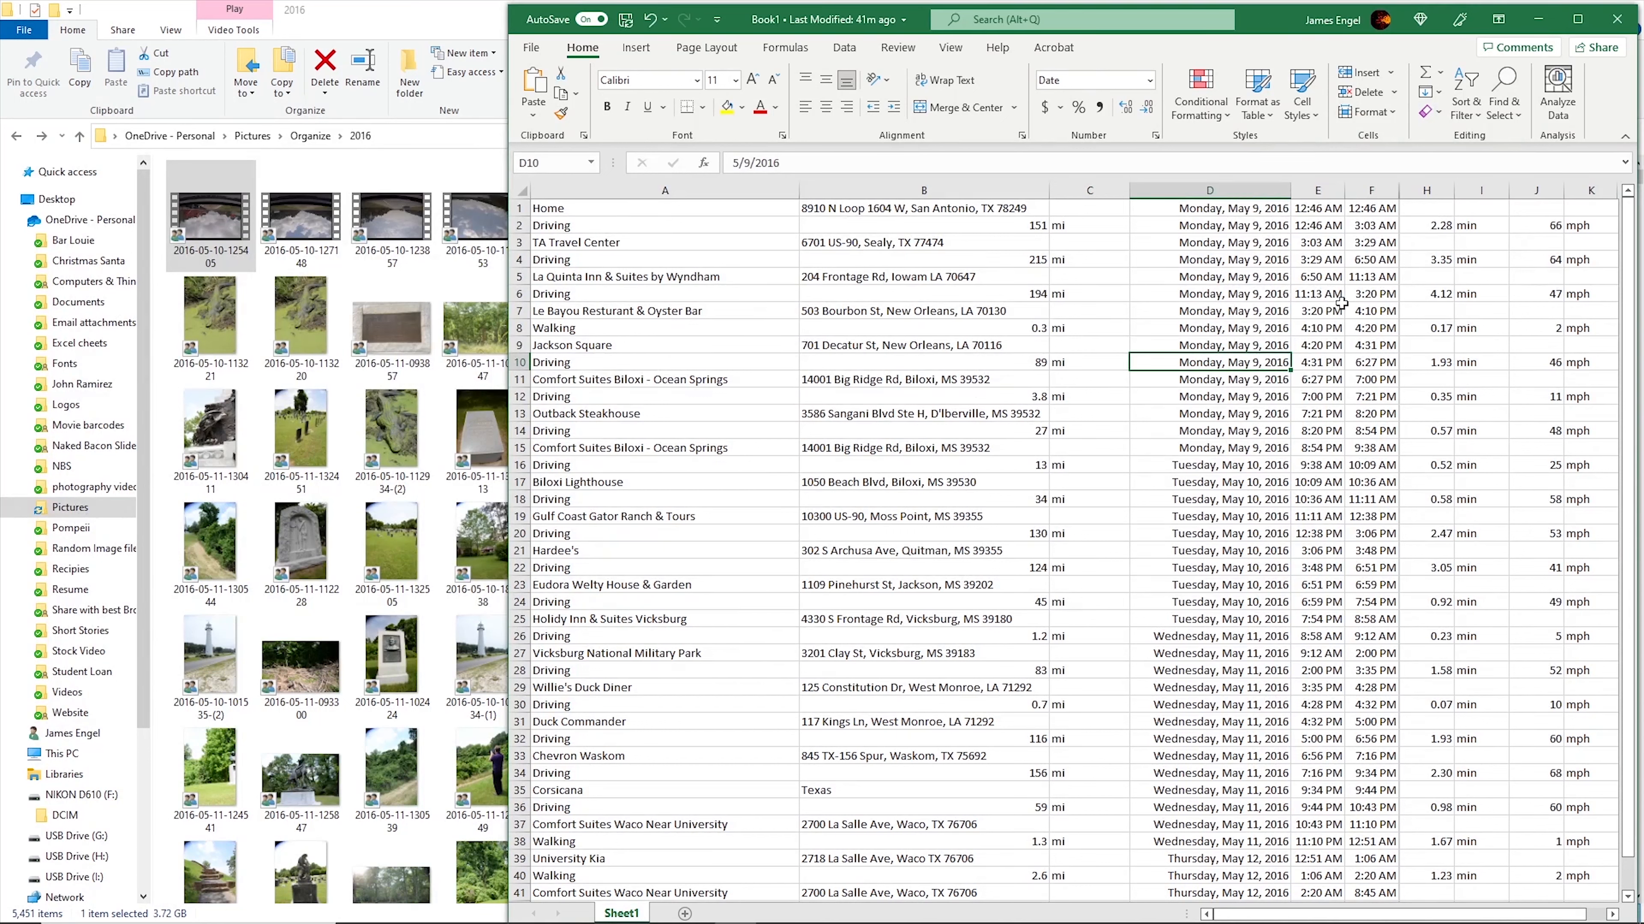
left_click(1323, 313)
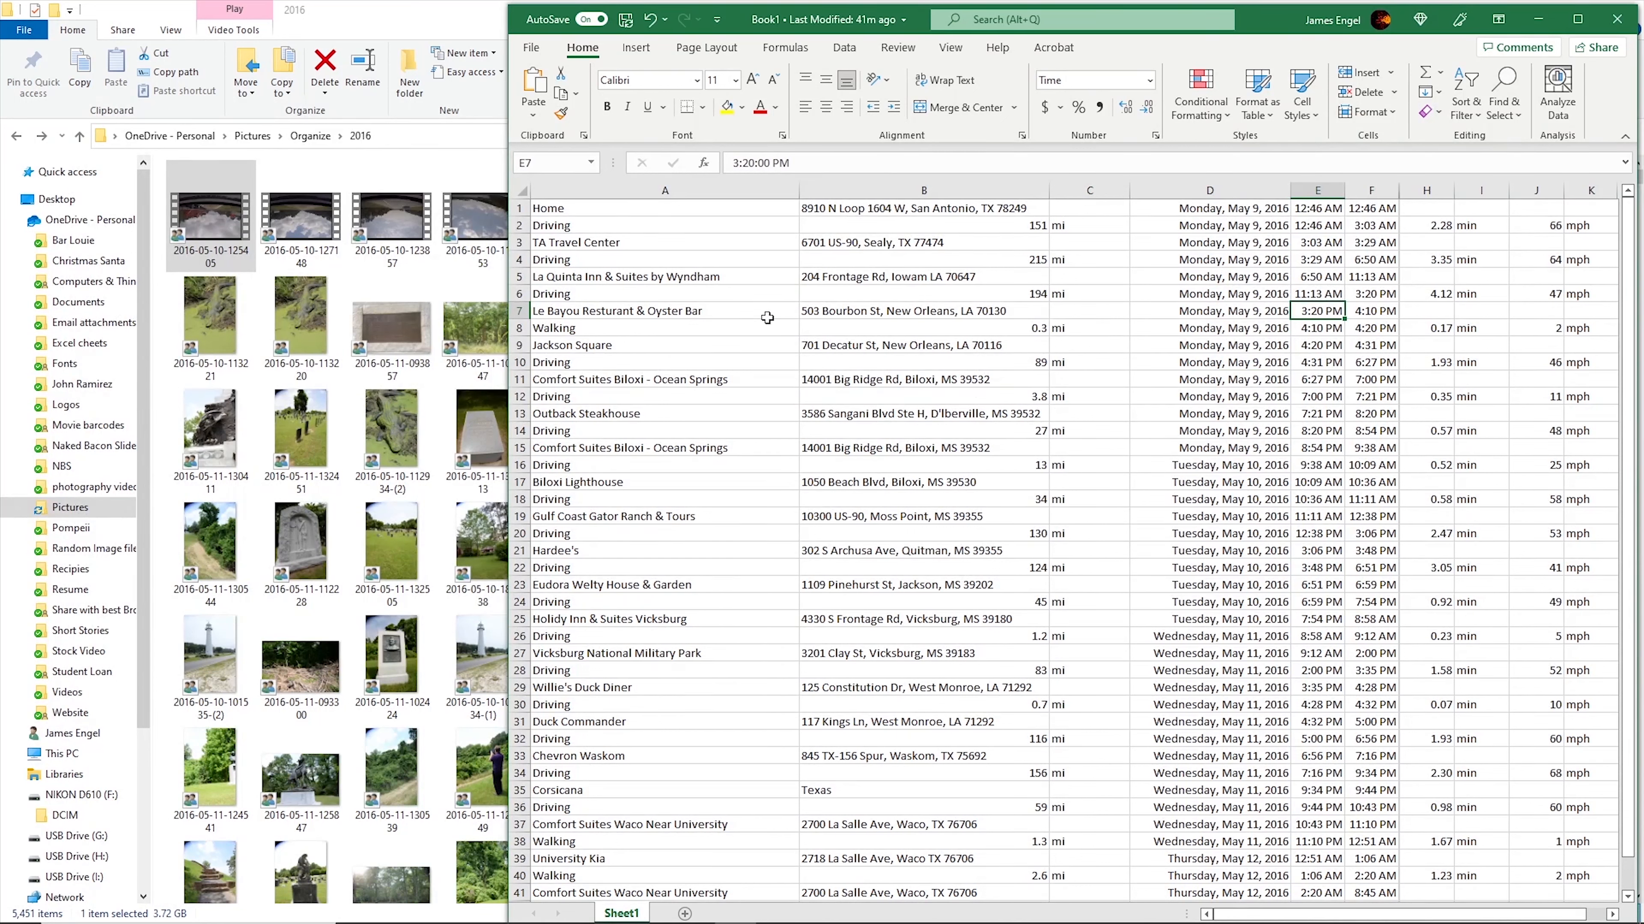
left_click(749, 316)
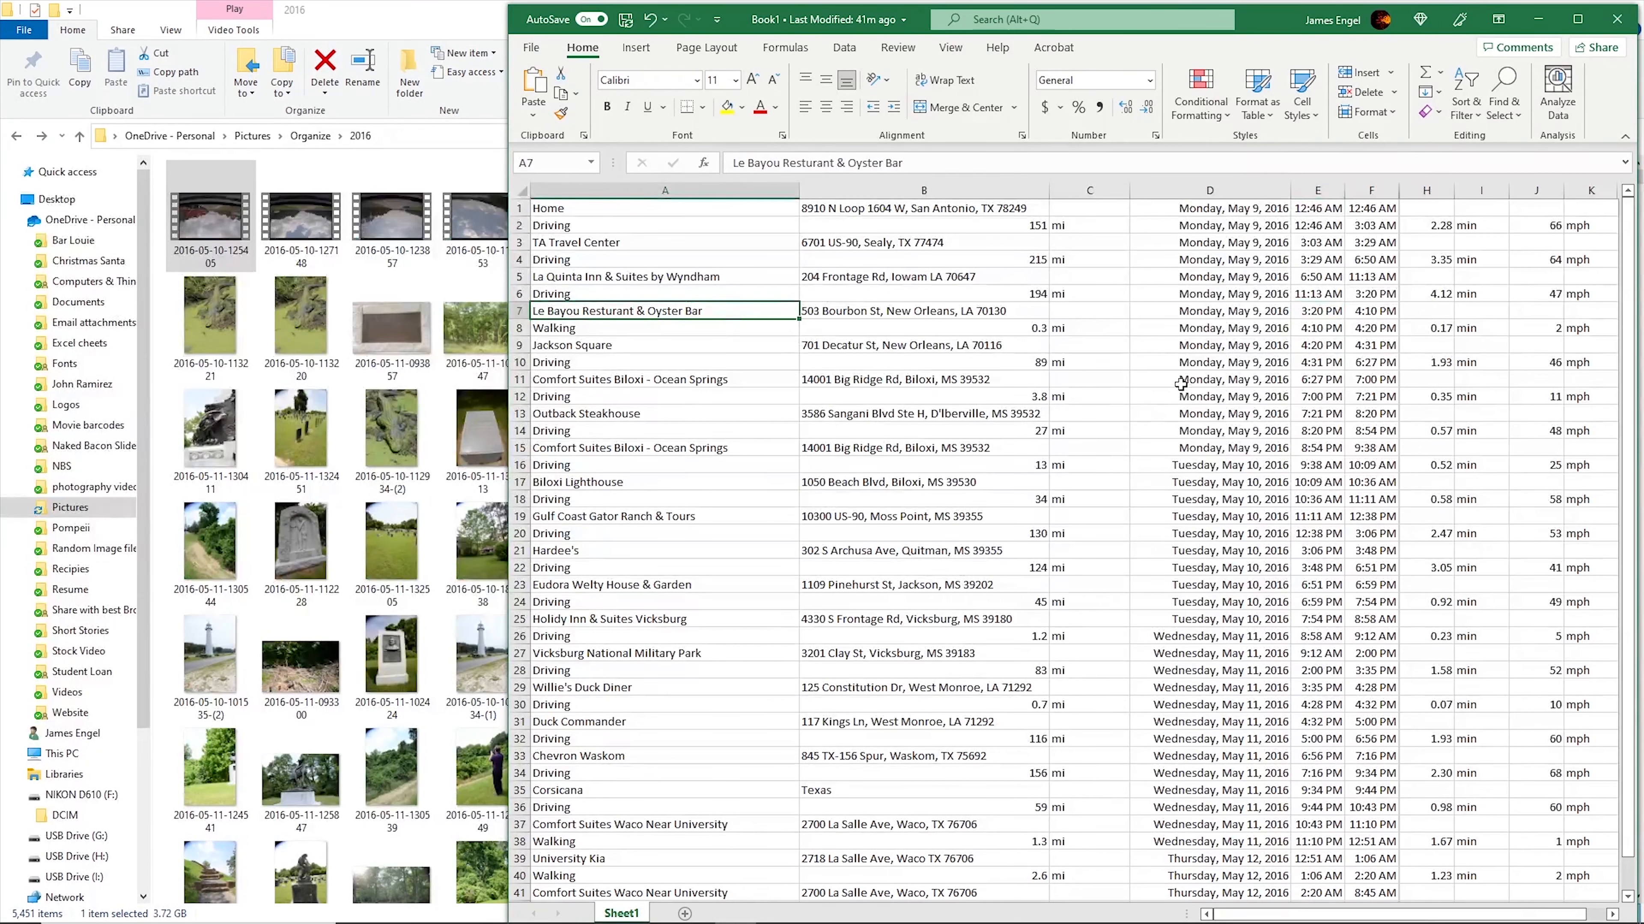
key("Tab")
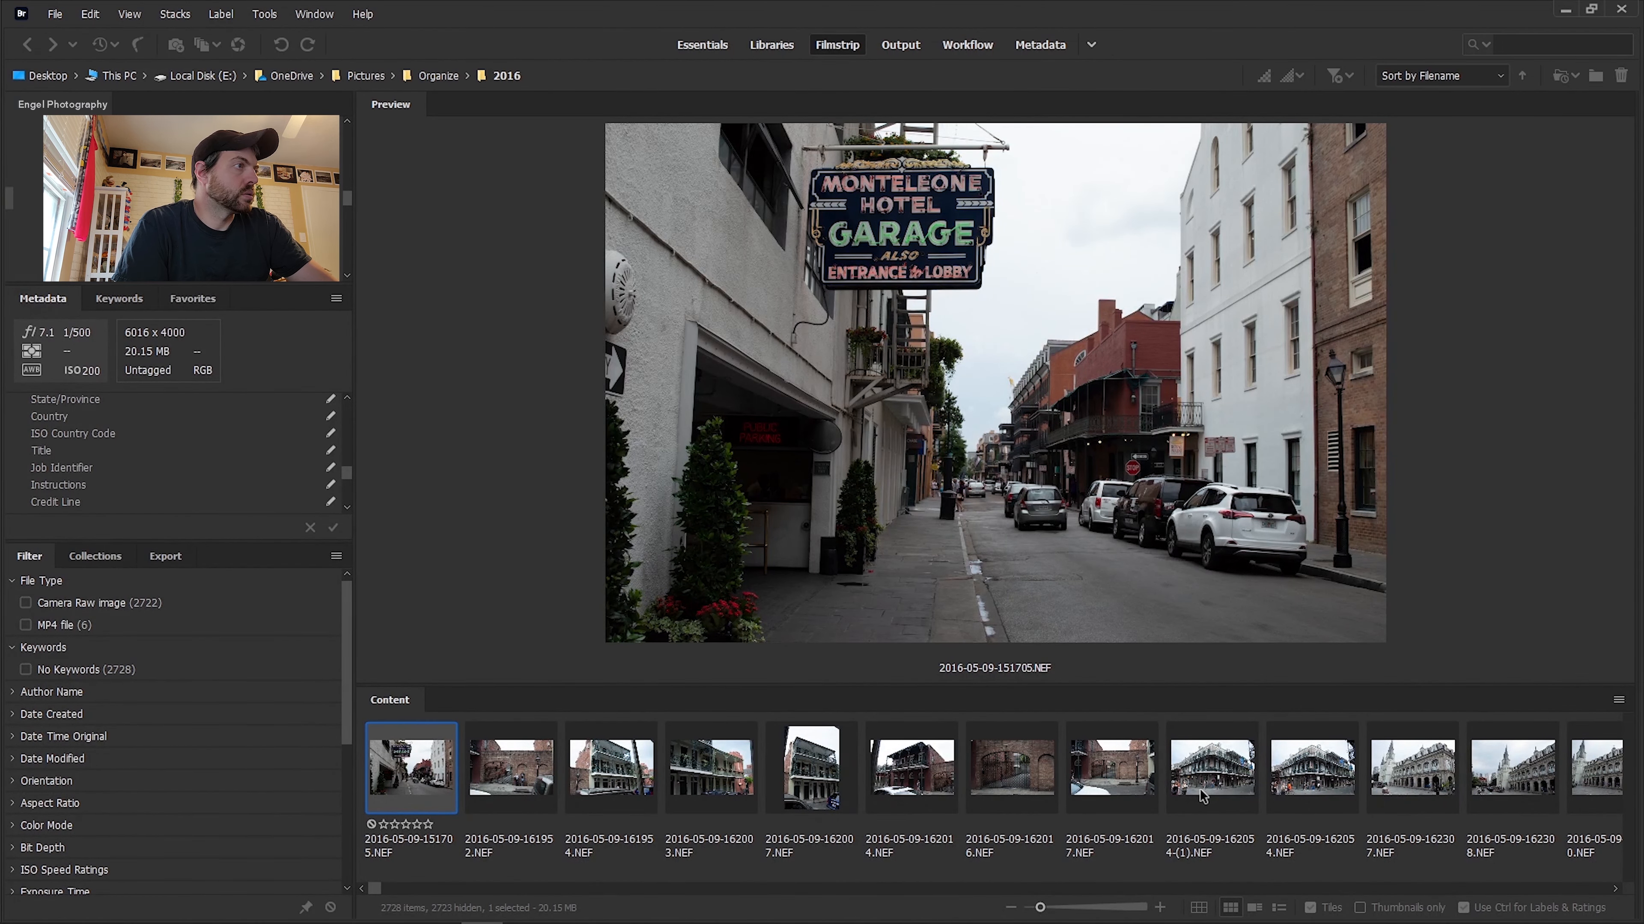
Select every photo from the first through 162310 in the filmstrip.
scroll(1202, 797, "down", 5)
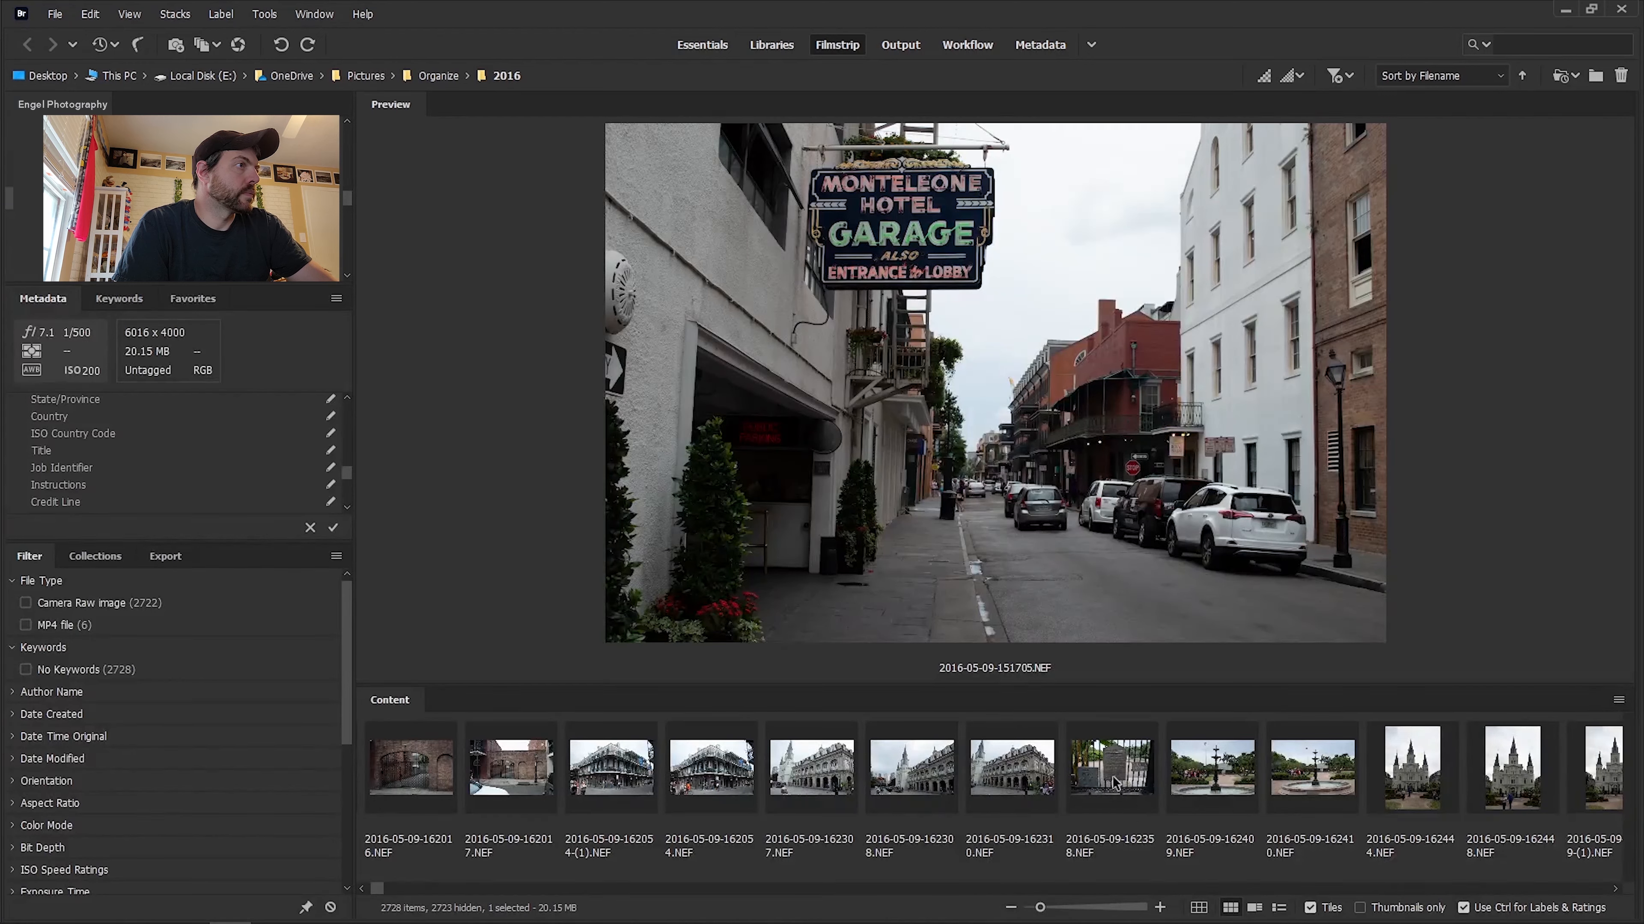
left_click(1113, 784)
key("Left")
left_click_drag(382, 889, 374, 890)
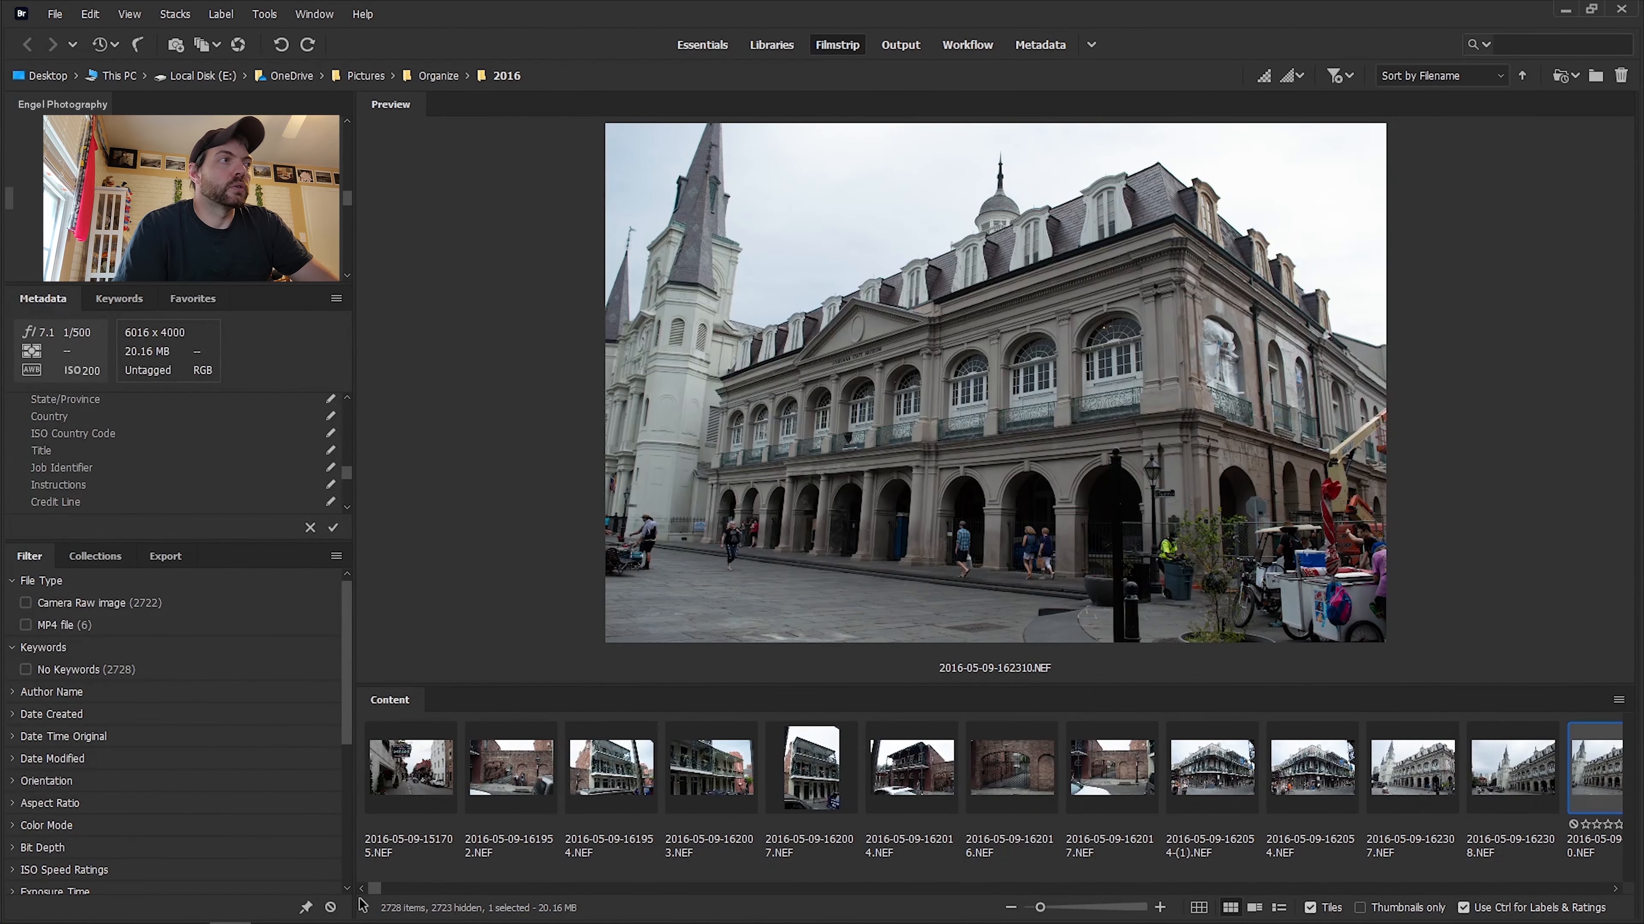
left_click(413, 789, "shift")
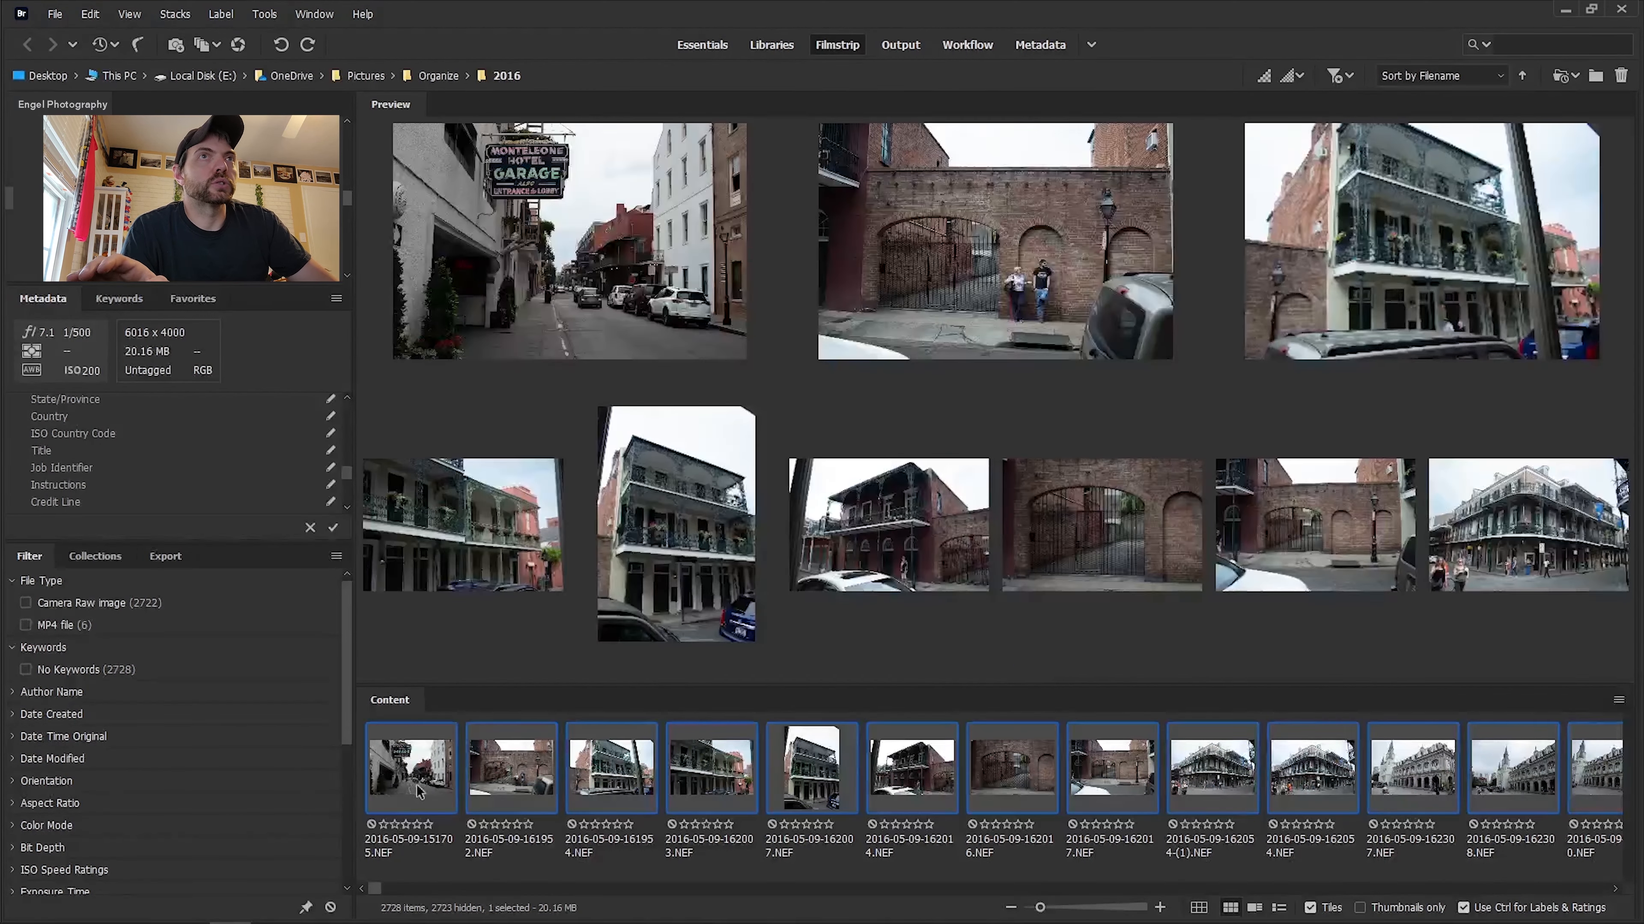
Show the Keywords panel and collapse the Places and Texas keyword groups.
left_click(117, 299)
left_click_drag(221, 550, 221, 767)
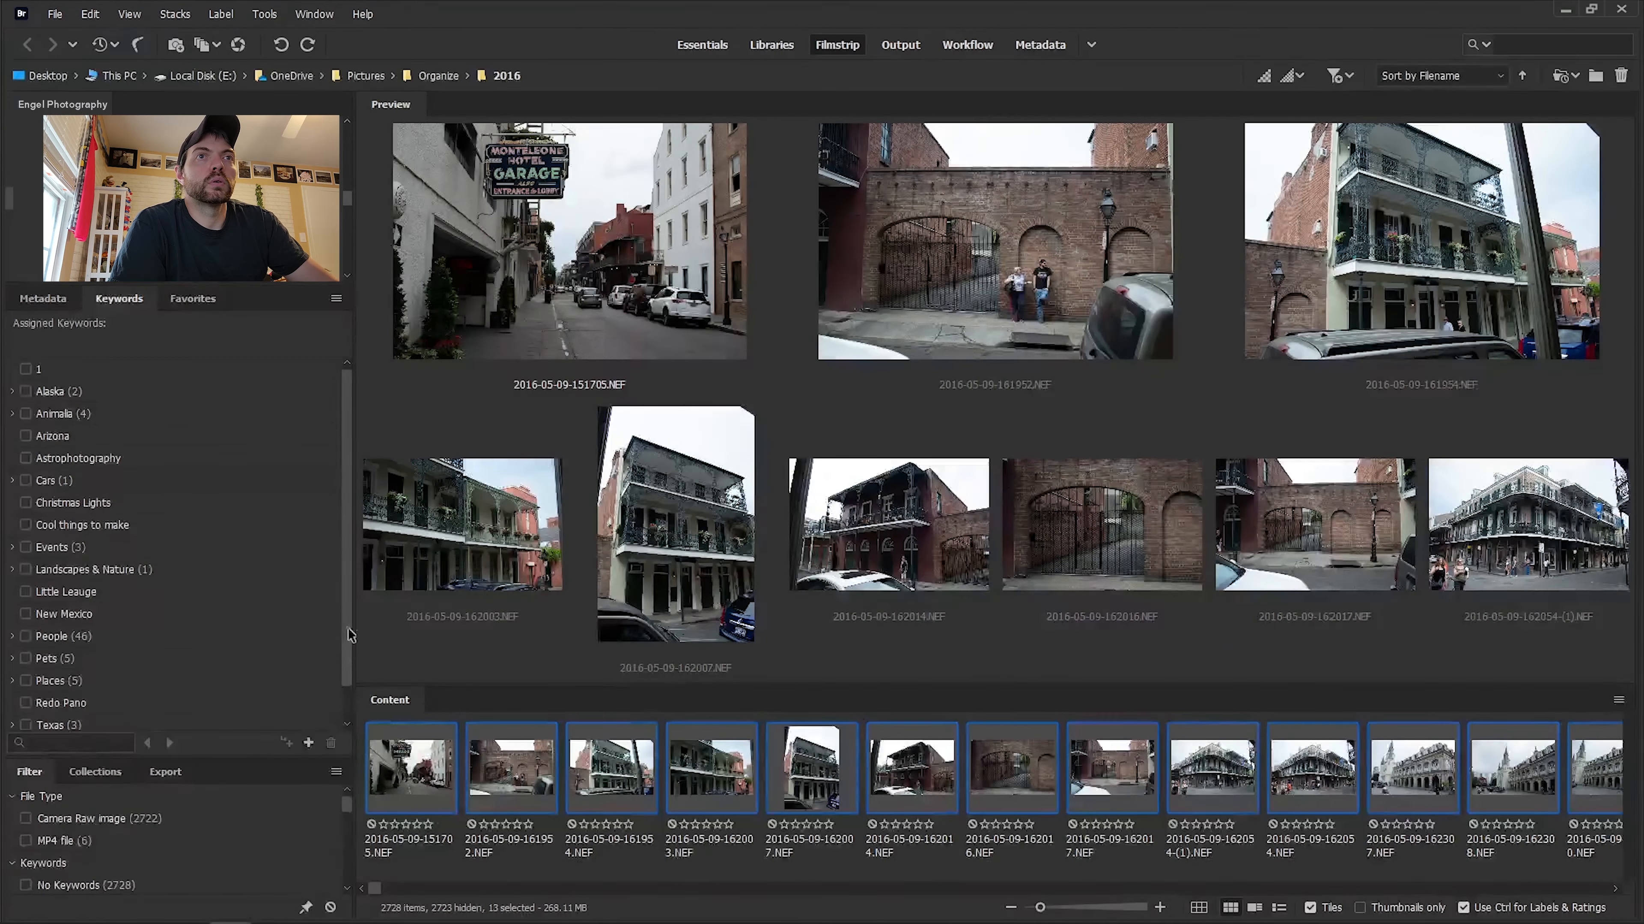
scroll(341, 585, "down", 1)
left_click(13, 643)
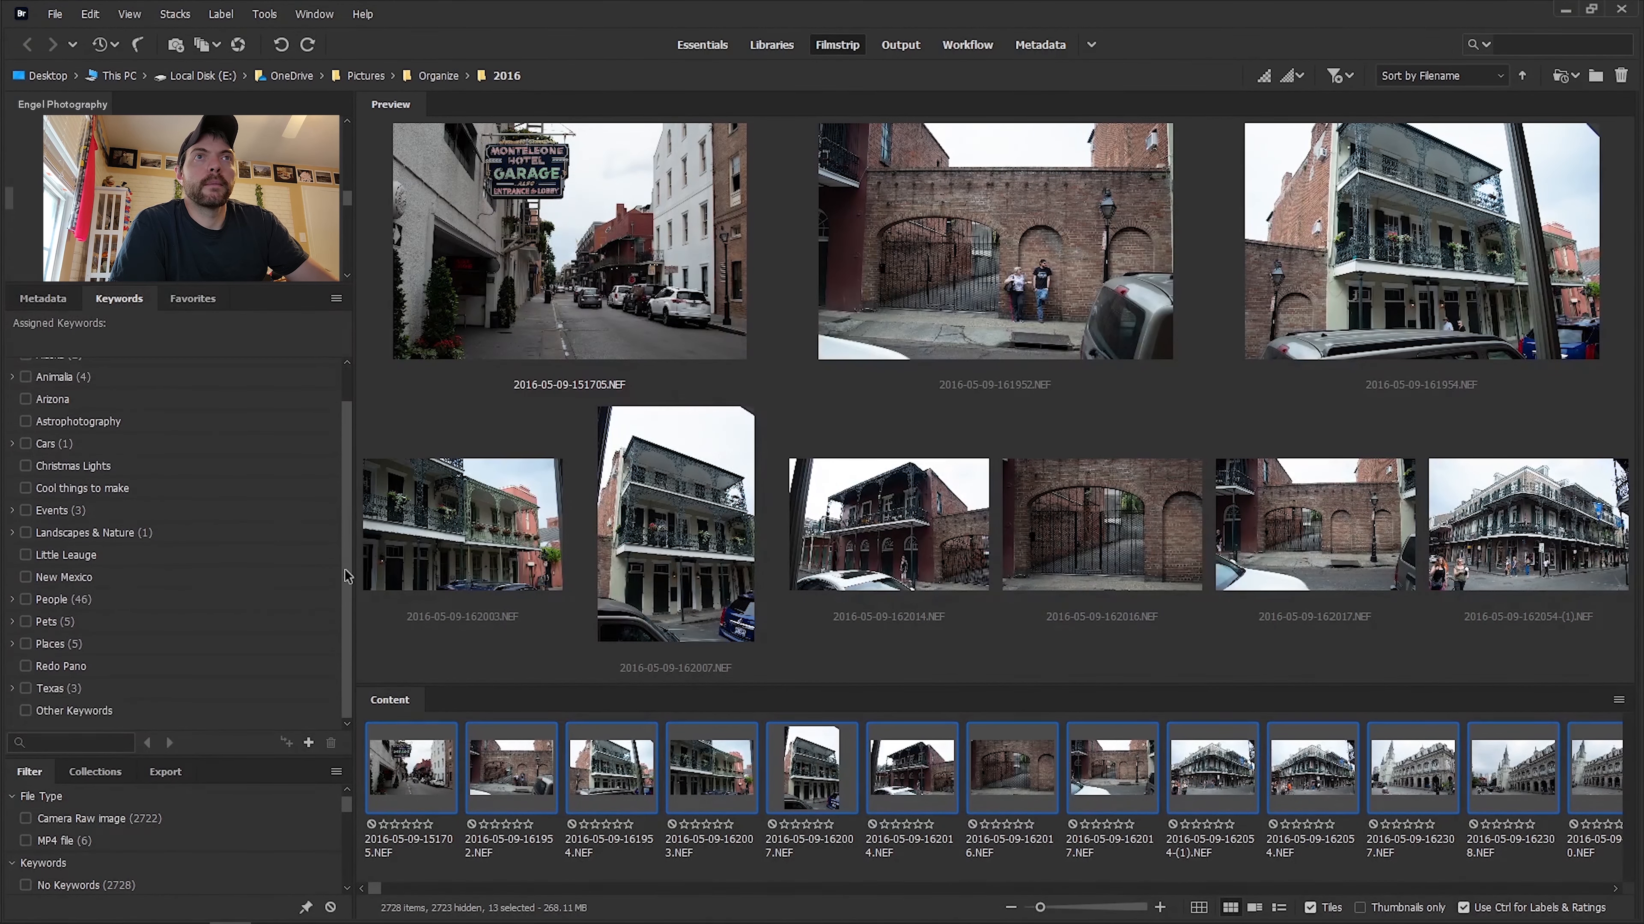
left_click(12, 689)
left_click(12, 689)
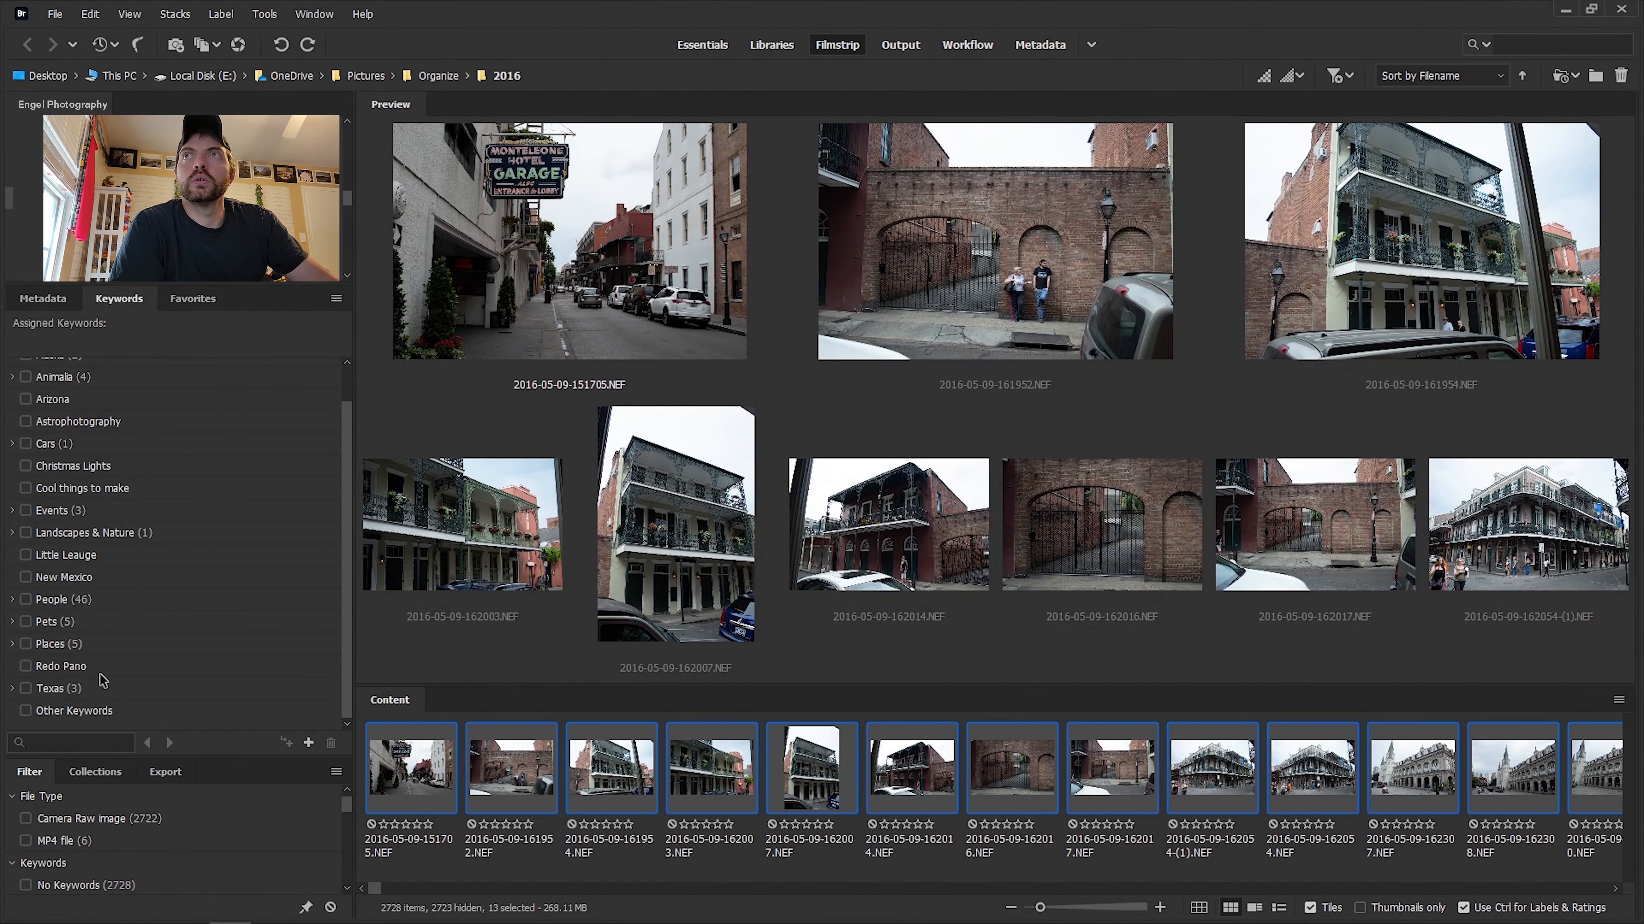
left_click(544, 9)
left_click_drag(346, 467, 326, 400)
left_click(90, 371)
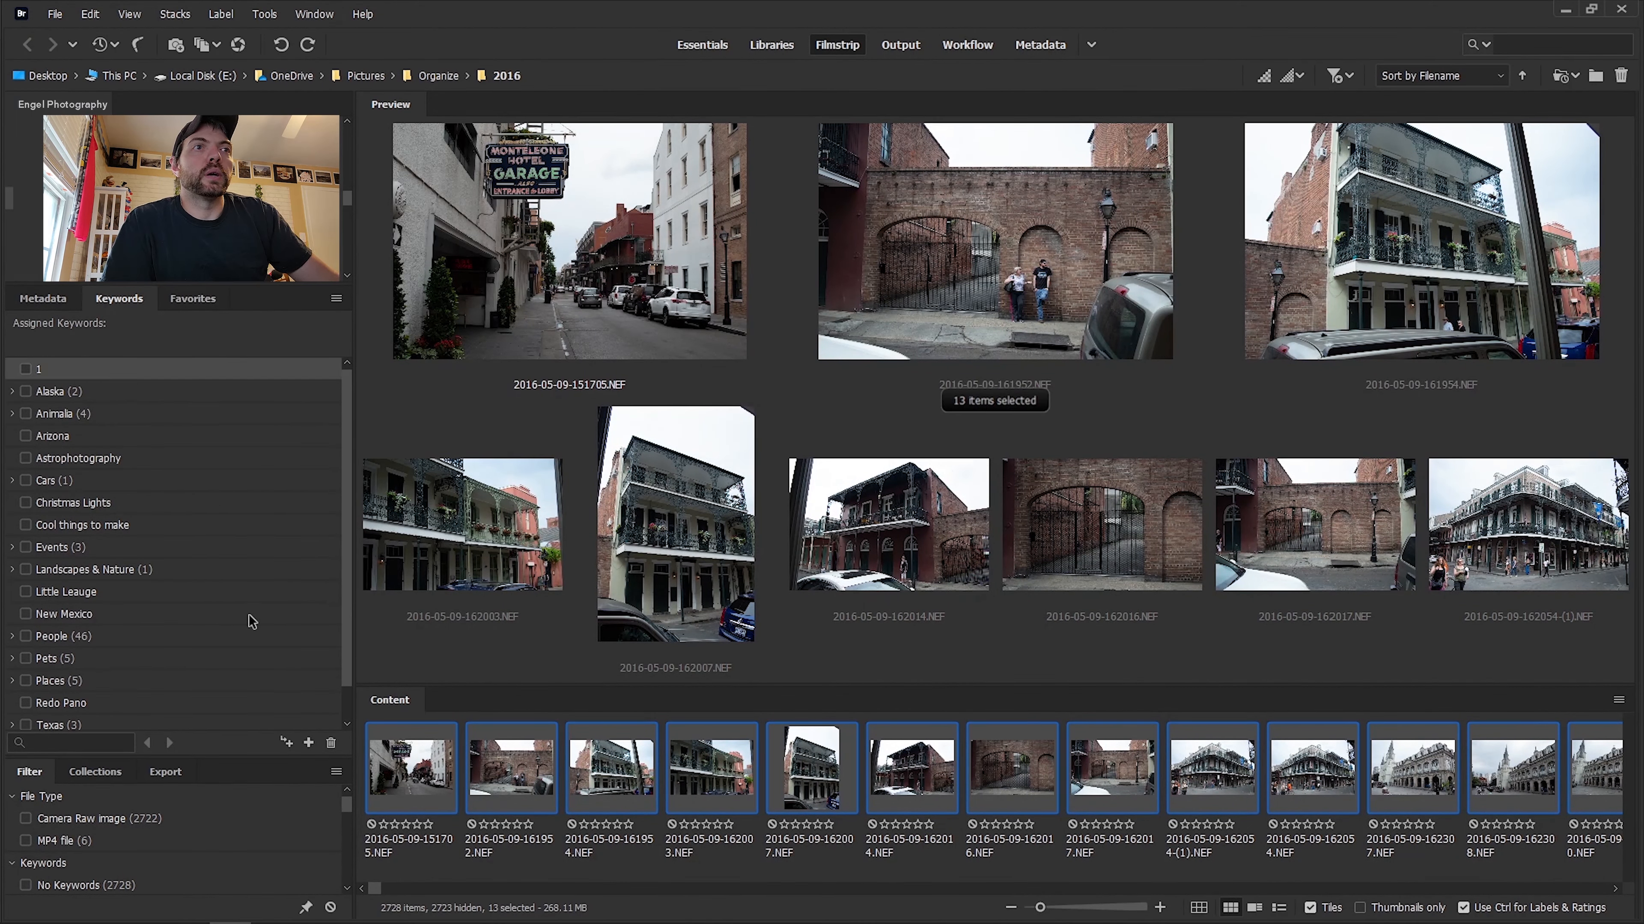
Create Louisiana > New Orleans > French Quarter keywords and tag the selection with New Orleans and Louisiana.
left_click(309, 744)
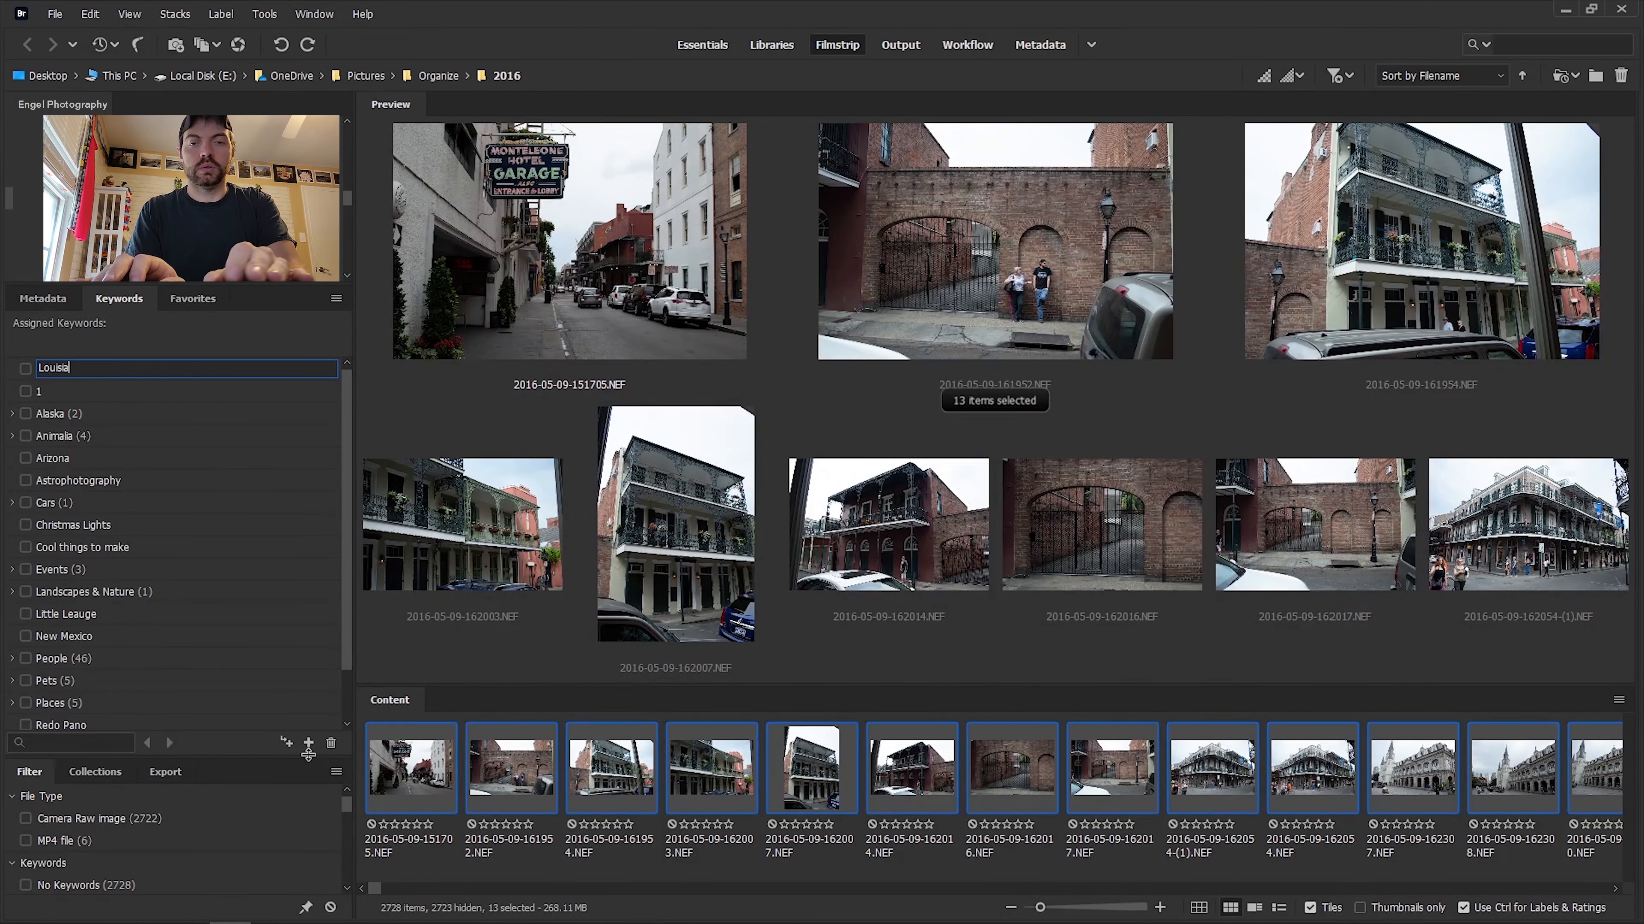
type("Louisiana")
key("Return")
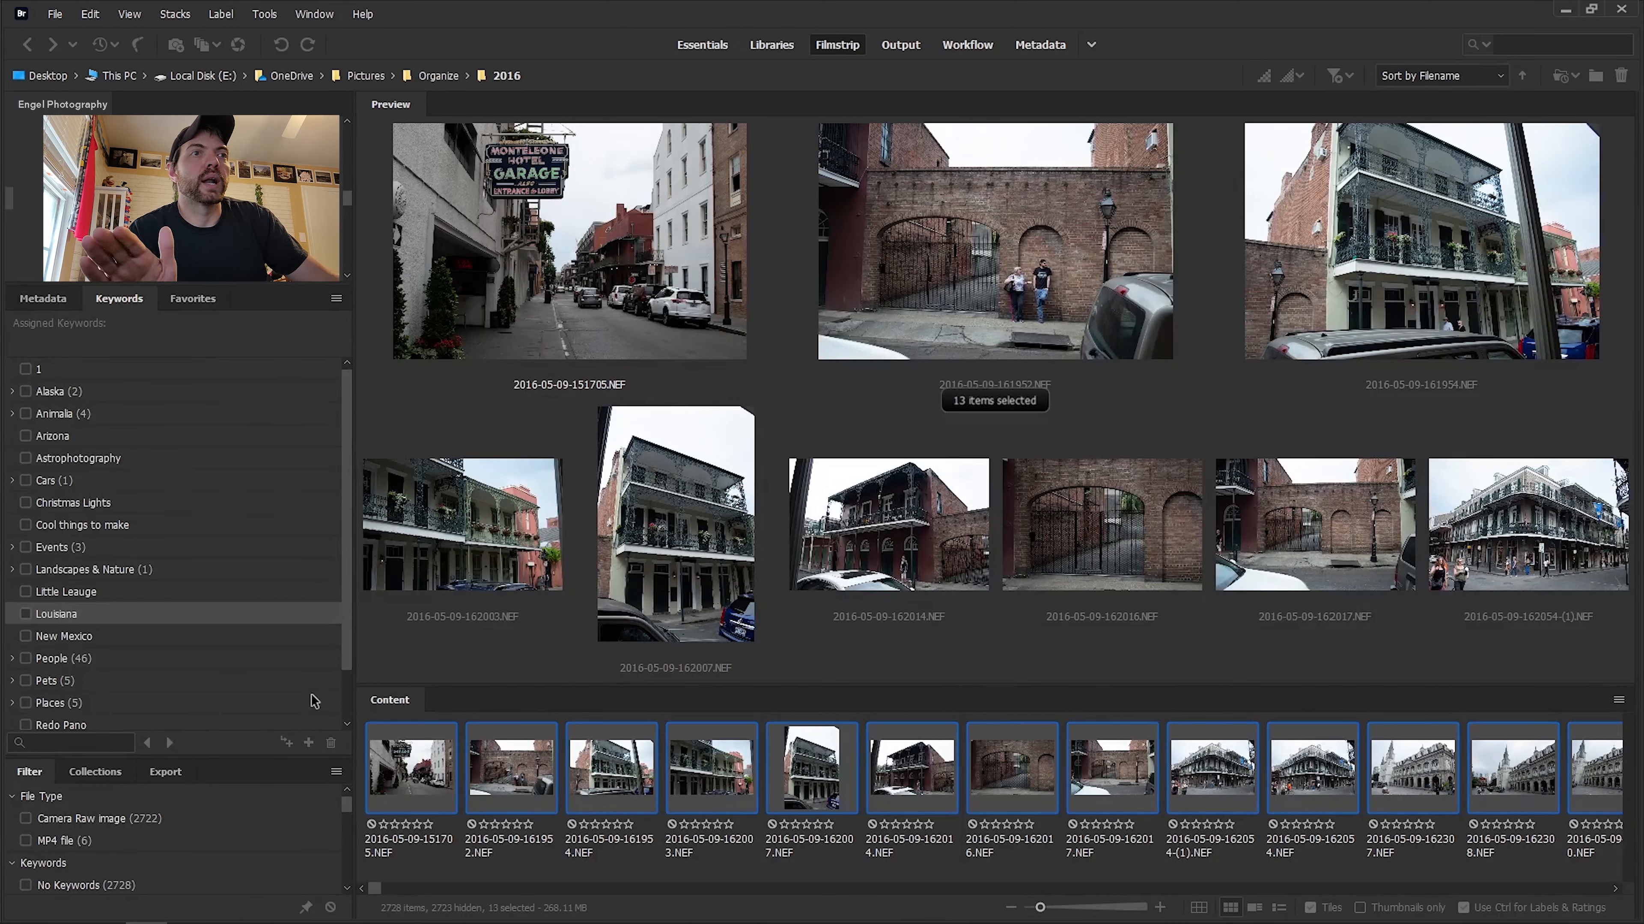
left_click(286, 743)
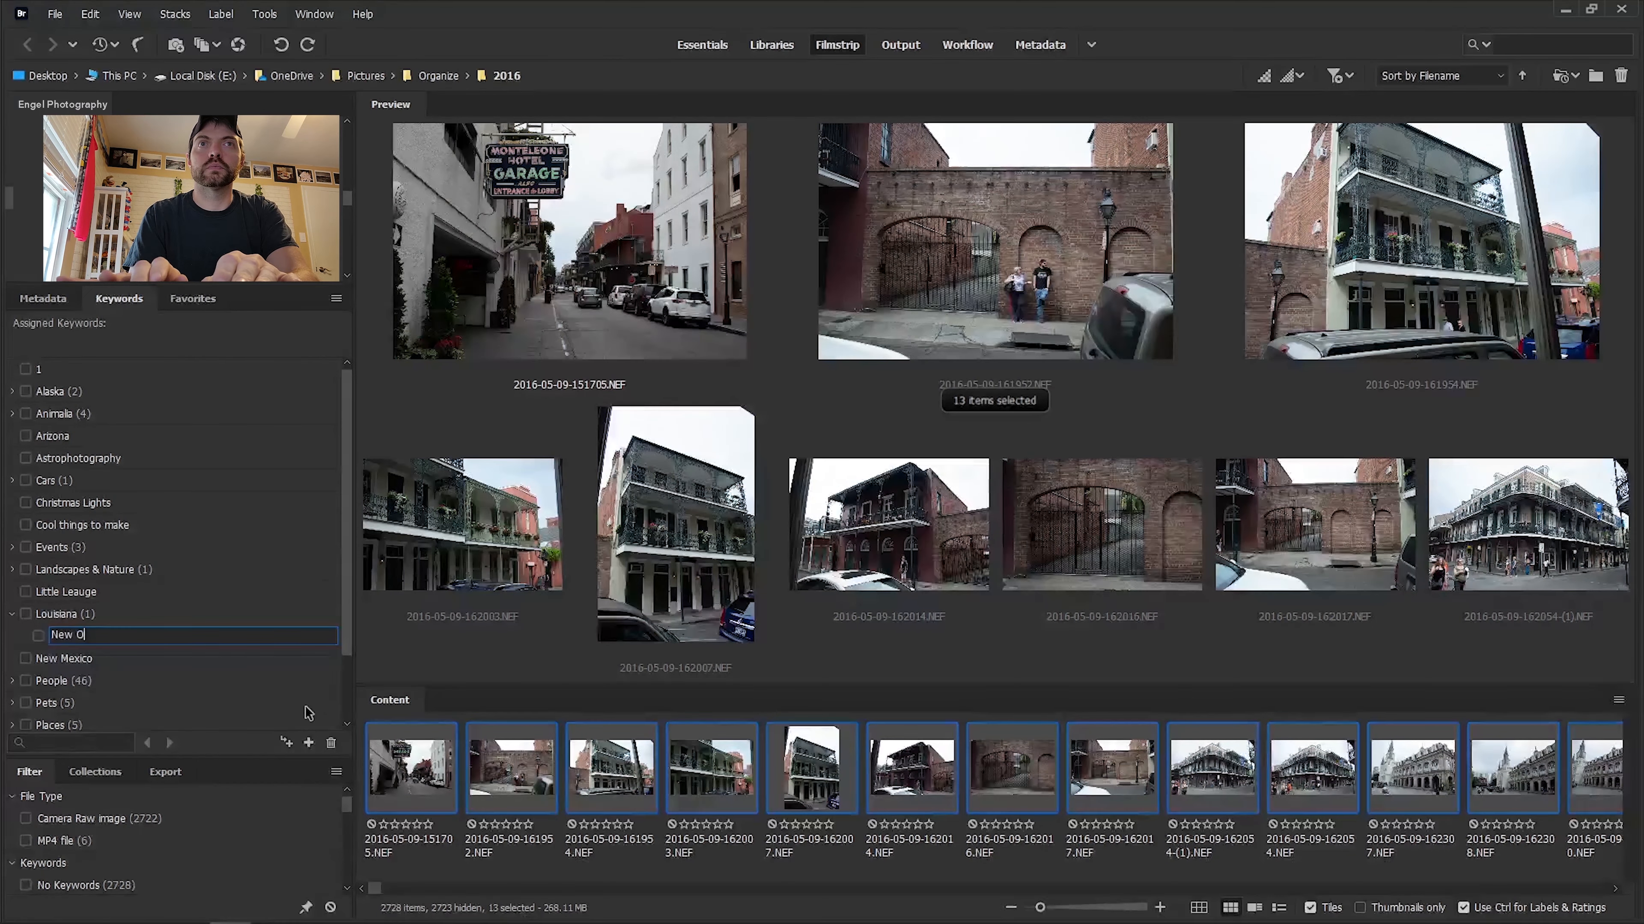
type("New Orleans")
key("Return")
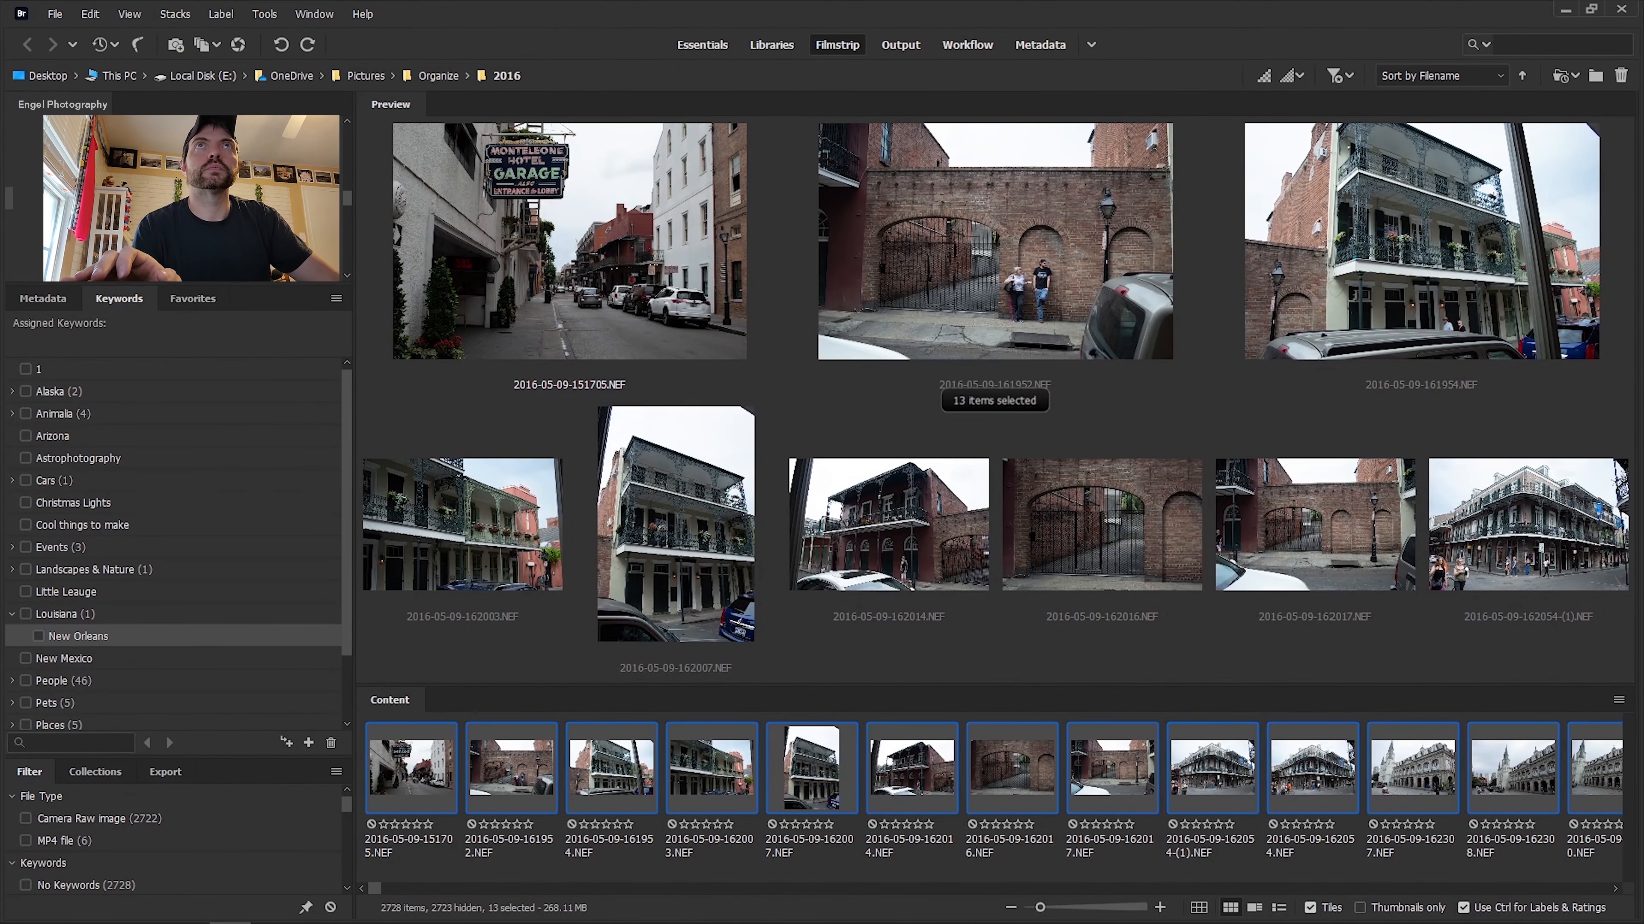
left_click(295, 742)
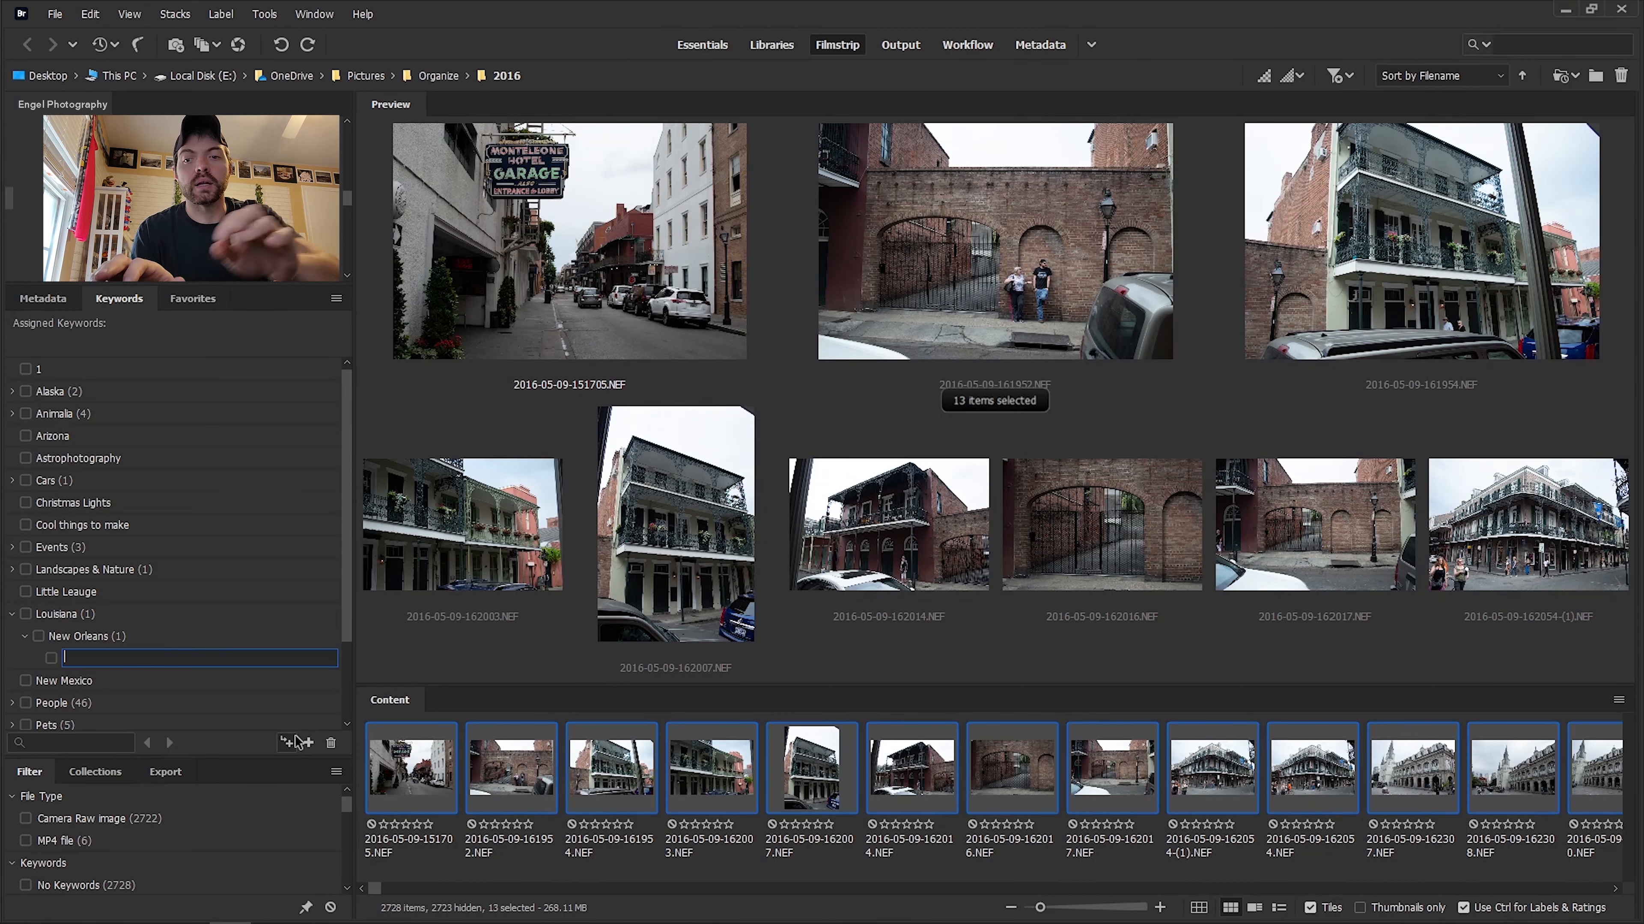
type("French")
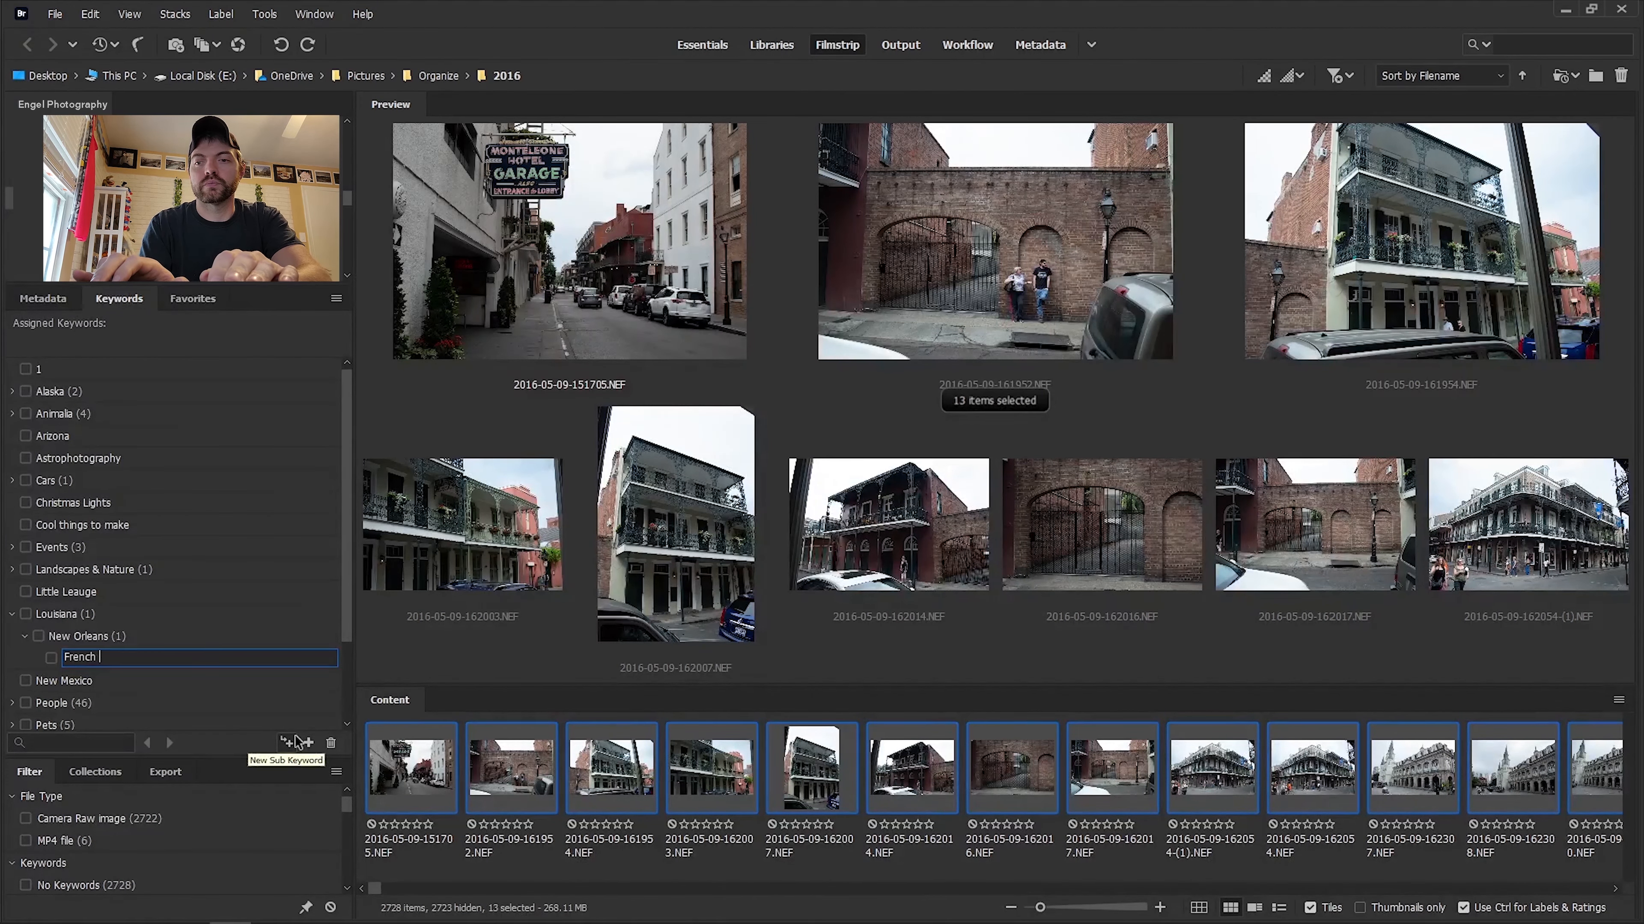
type(" Qua")
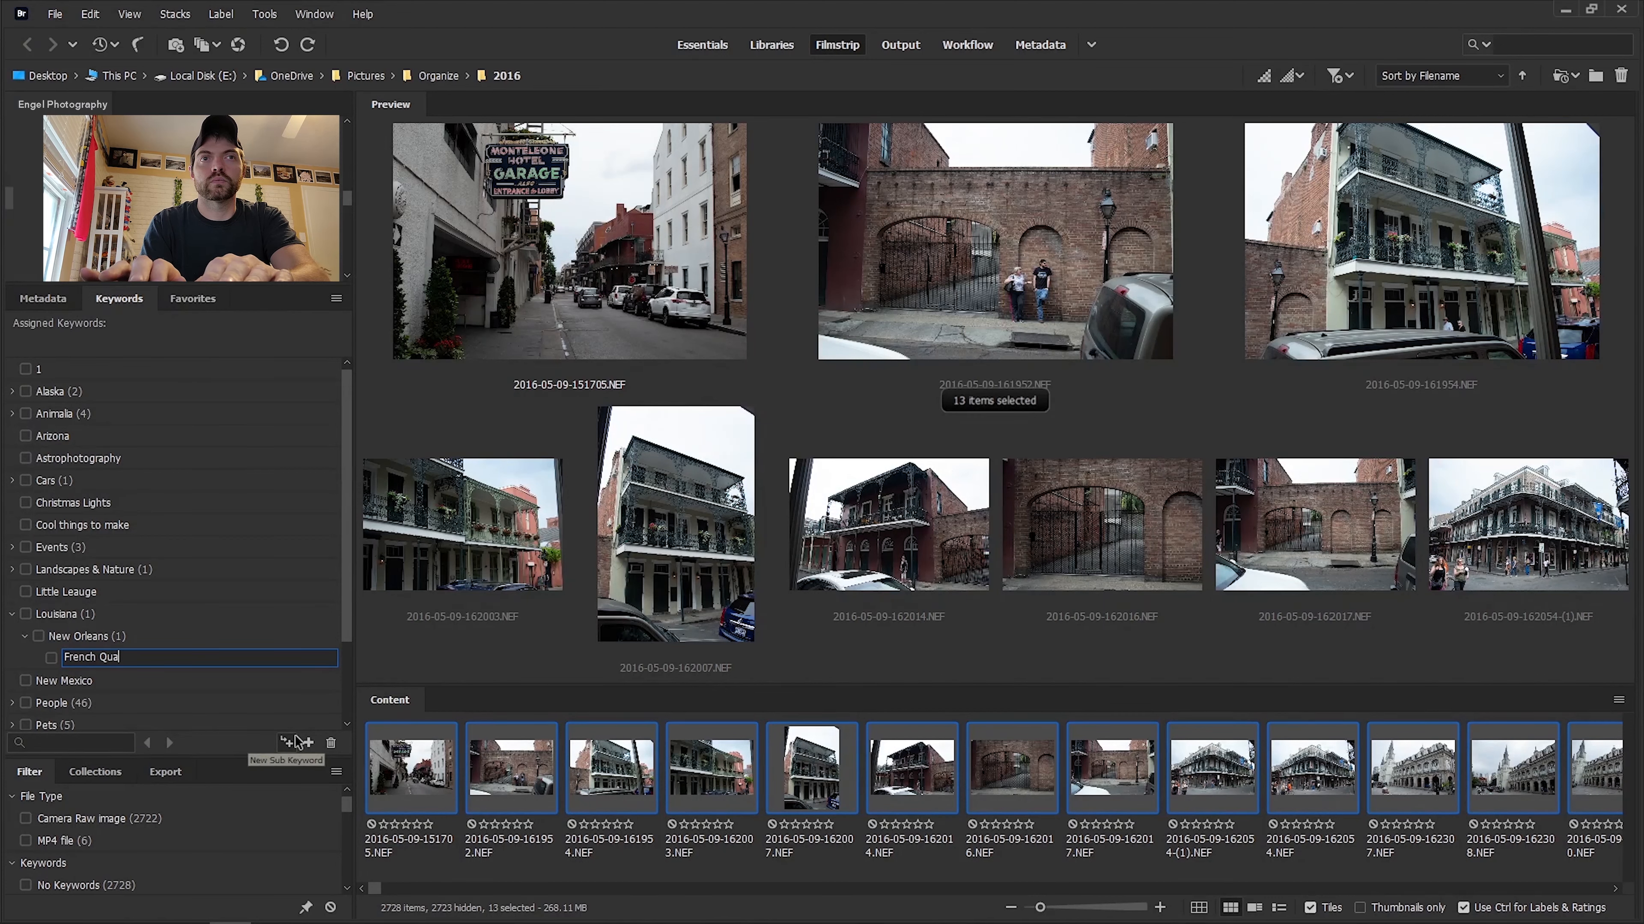
type("rter")
key("Return")
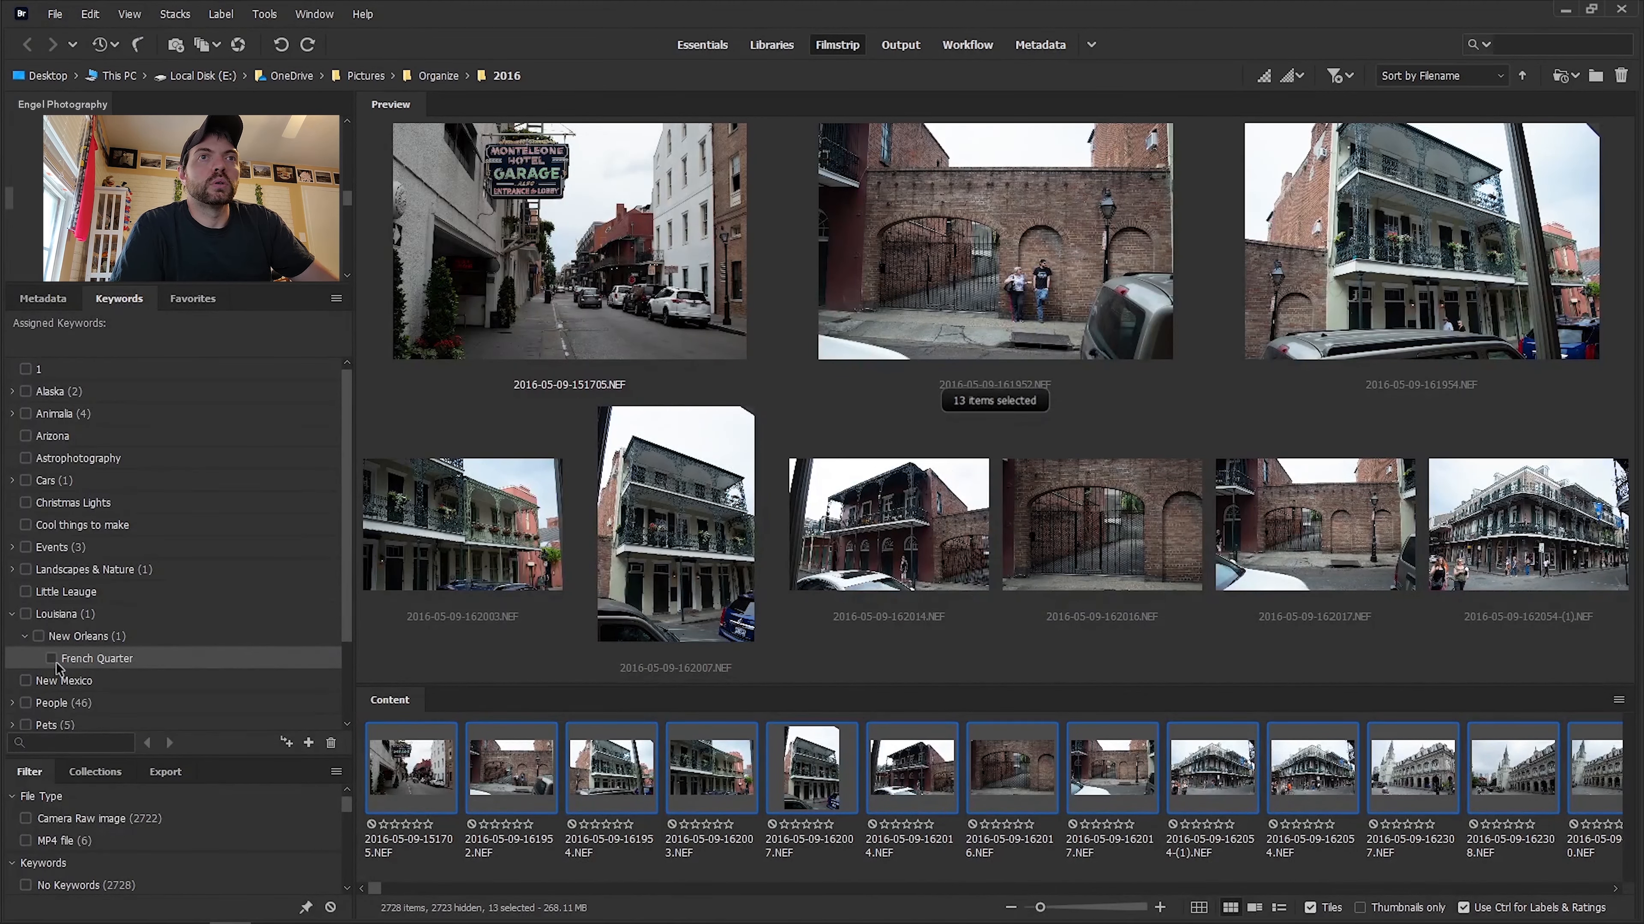
left_click(38, 637)
left_click(25, 614)
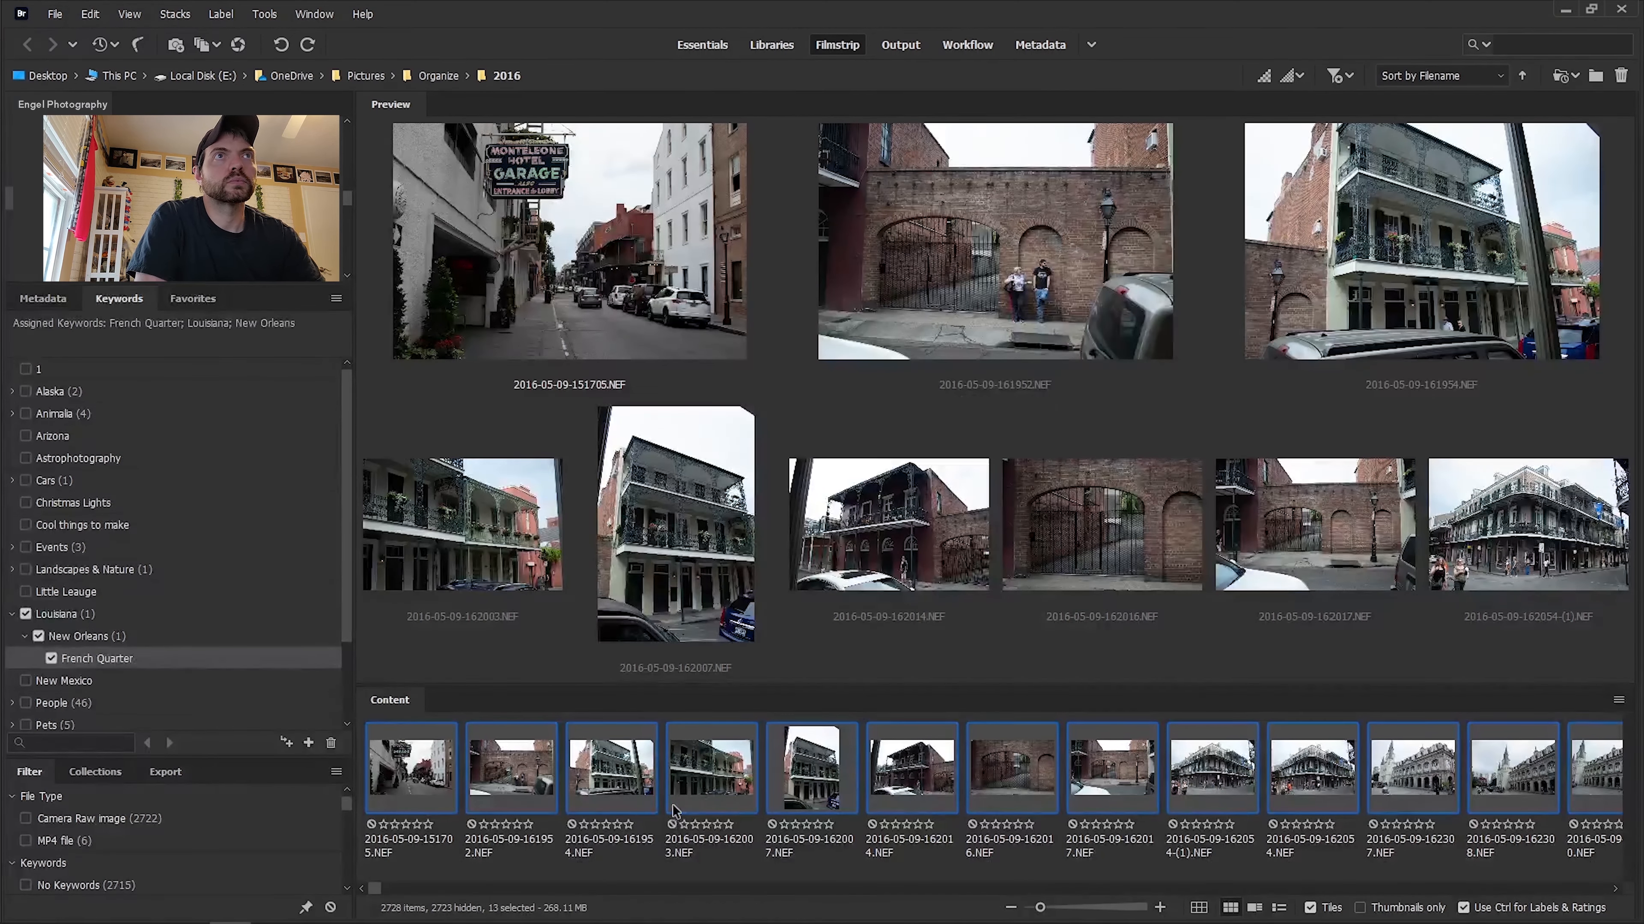
Select the photos through 173146 and tag them with a new Jackson Square sub-keyword under New Orleans.
left_click(1616, 891)
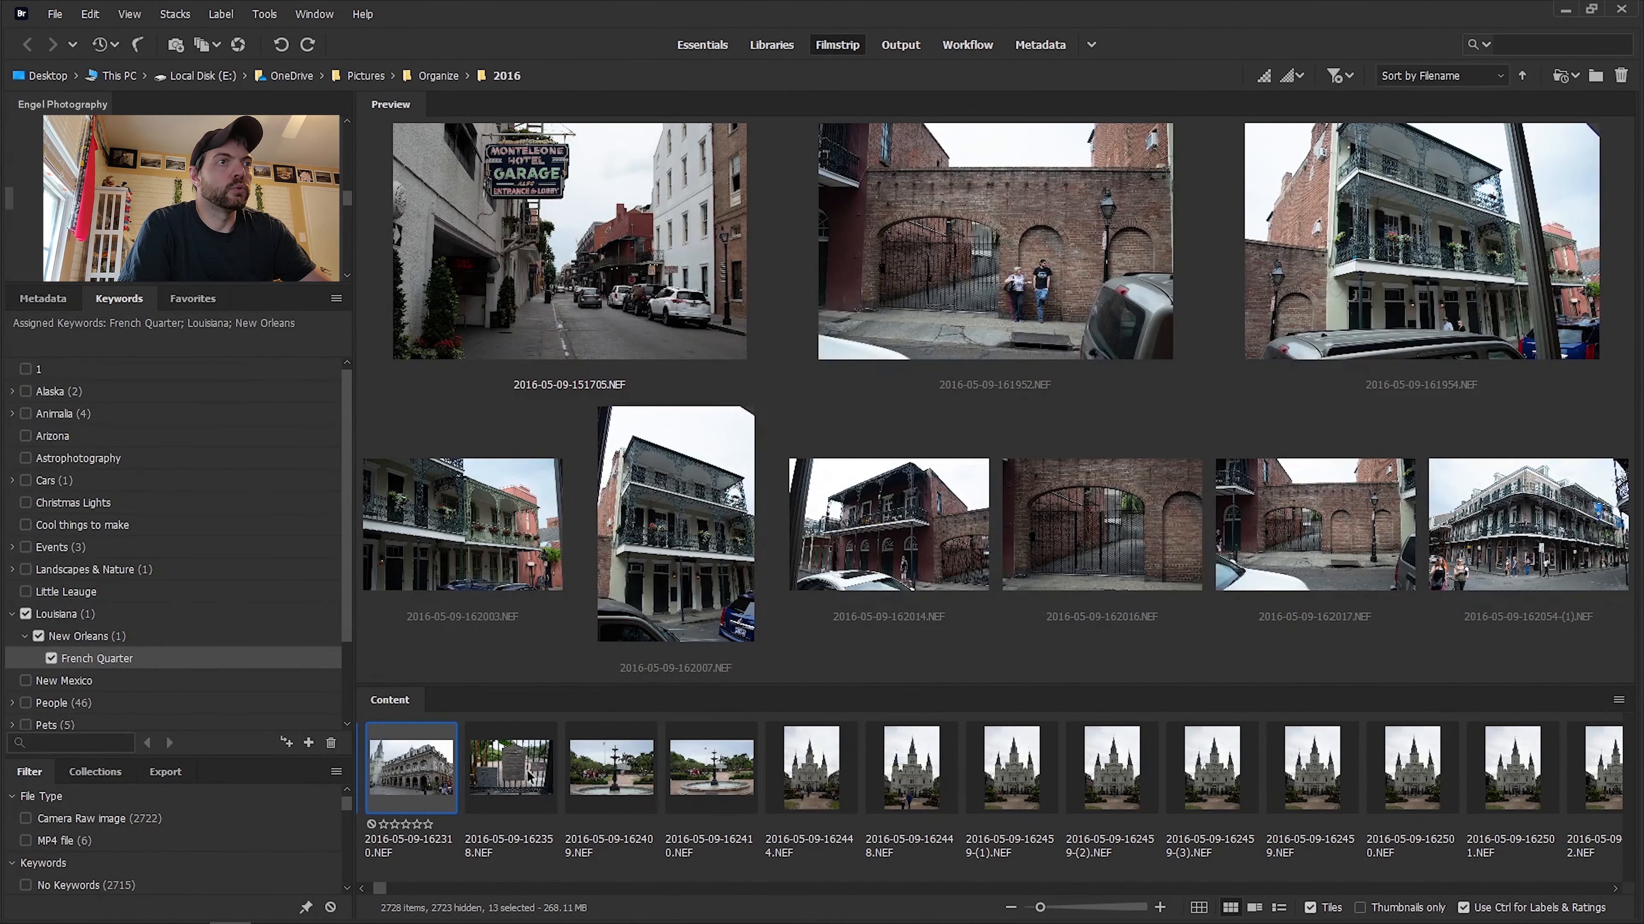
left_click(504, 782)
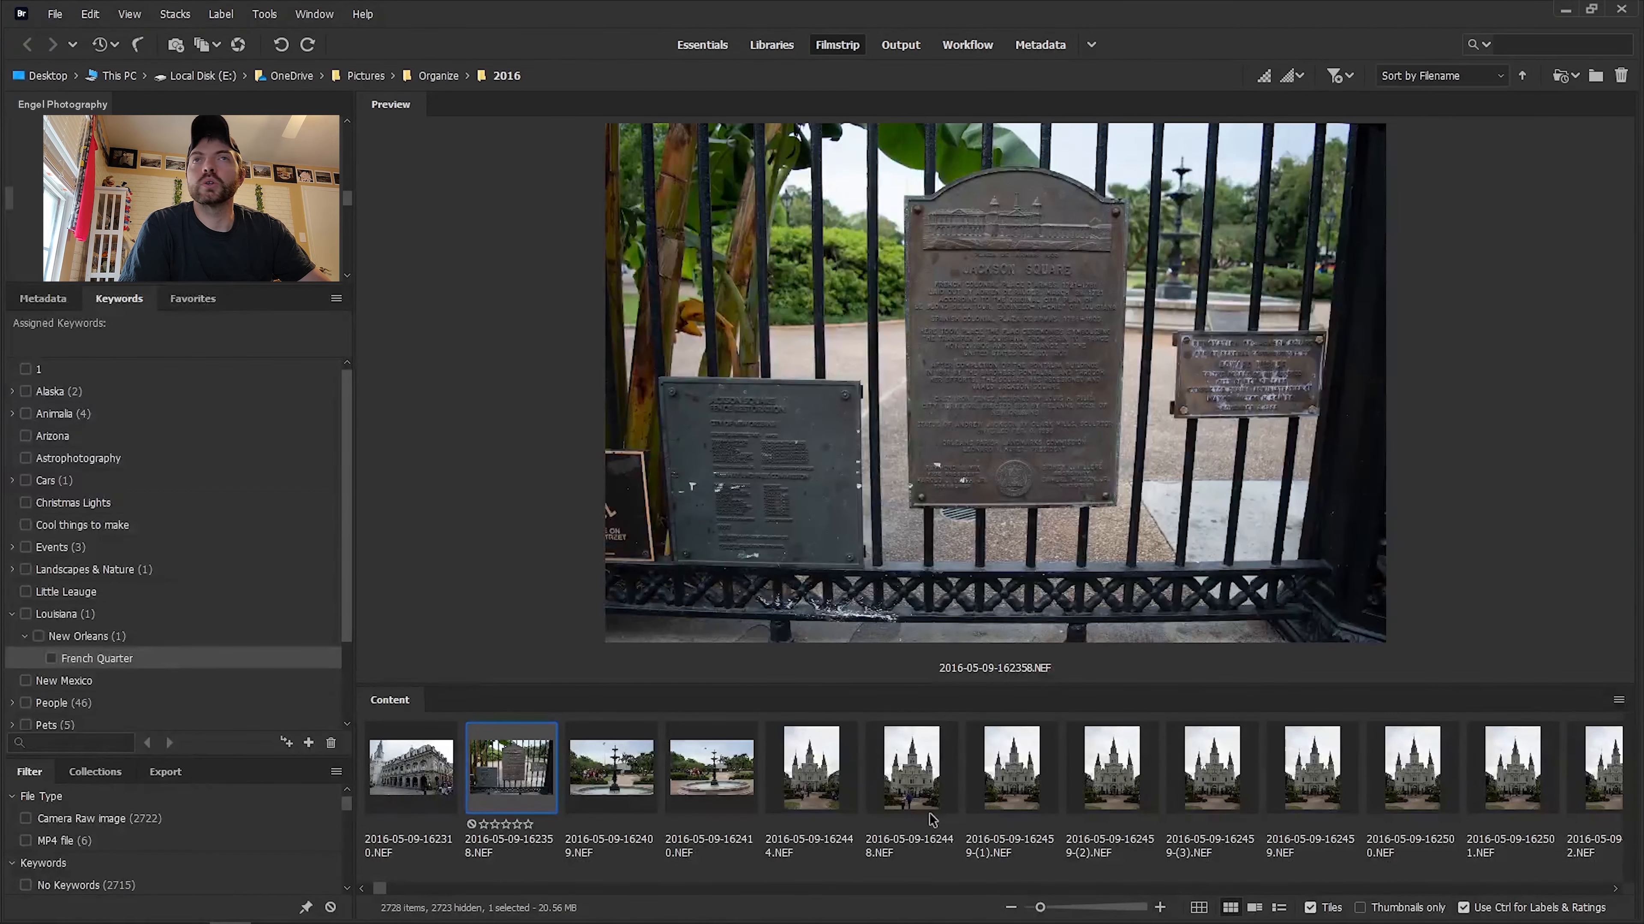
scroll(1400, 775, "down", 20)
left_click(1399, 775, "shift")
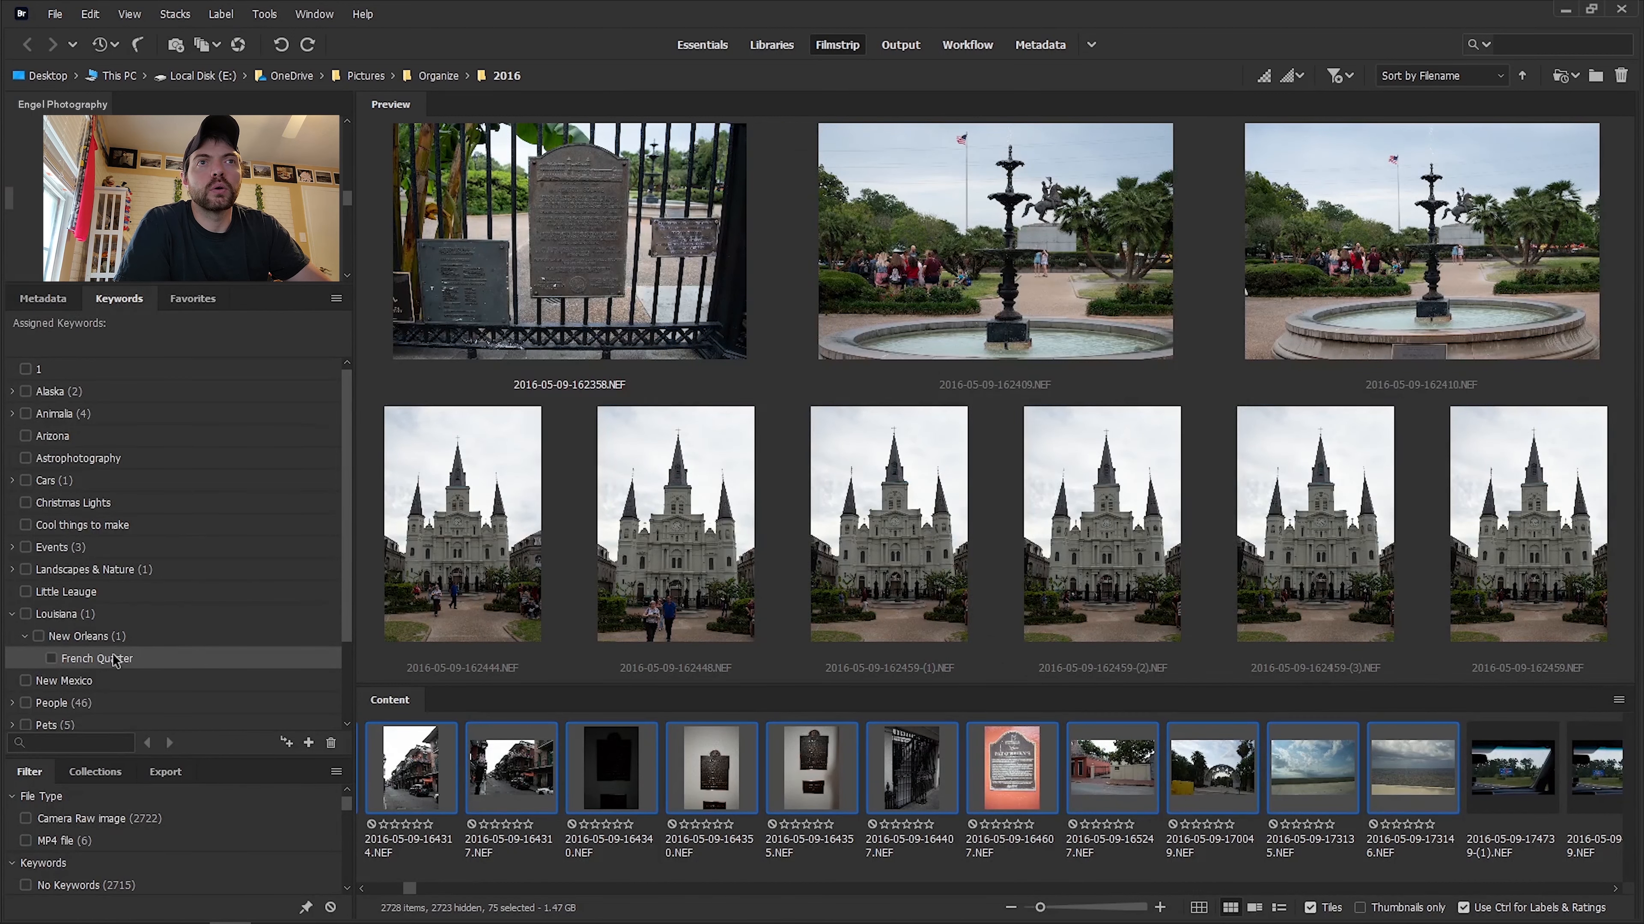
left_click(96, 638)
left_click(280, 744)
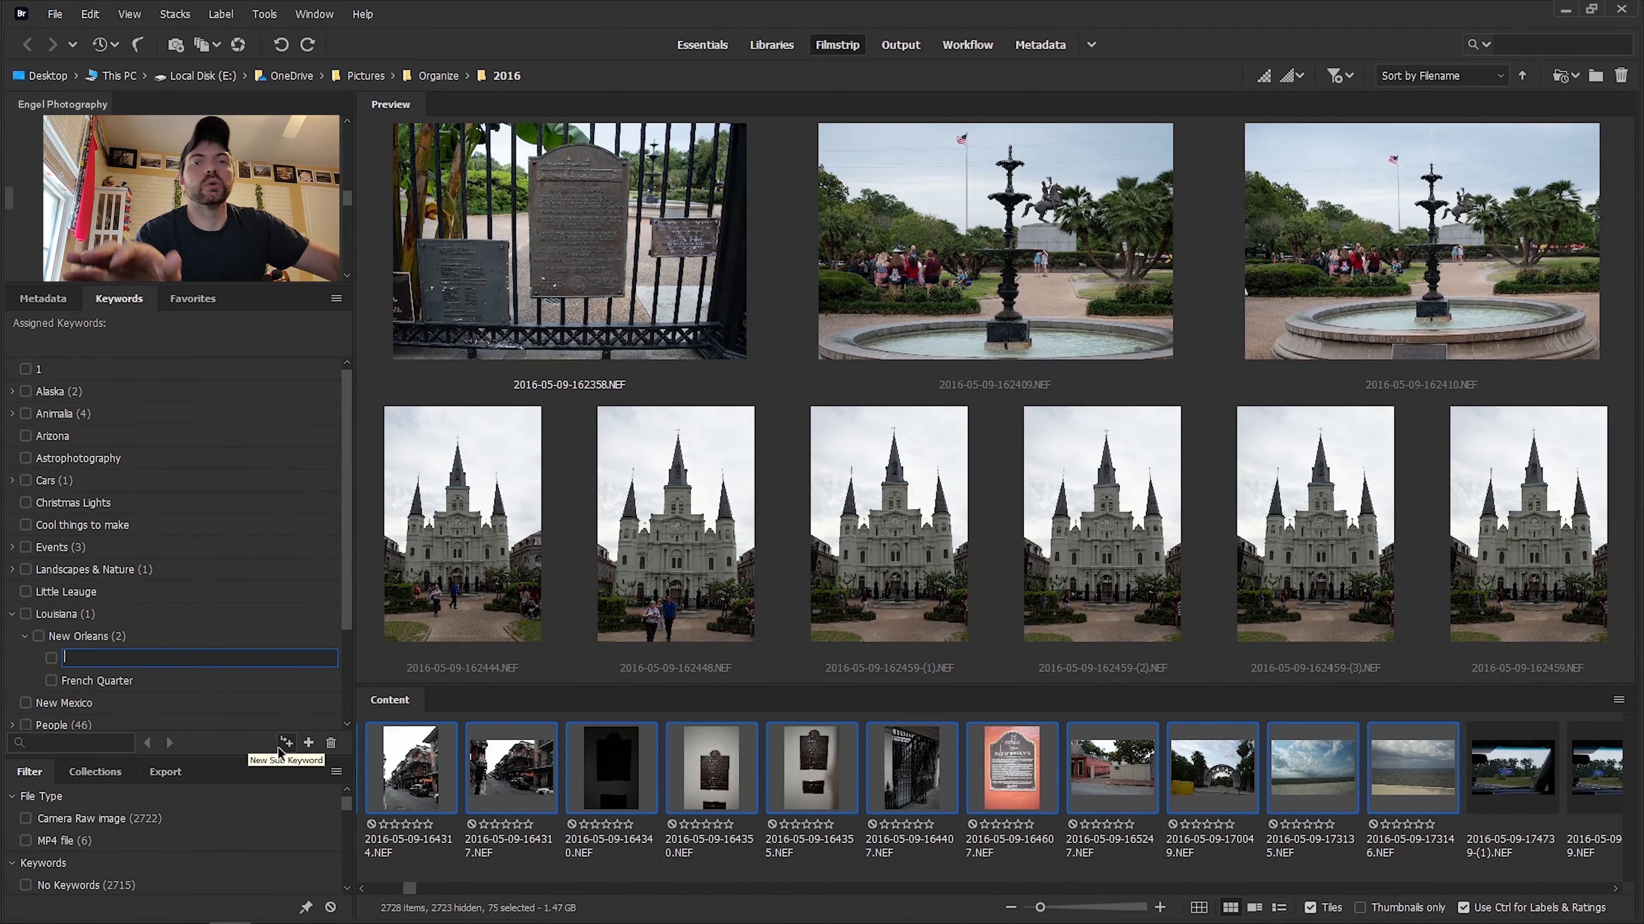
type("Jackson")
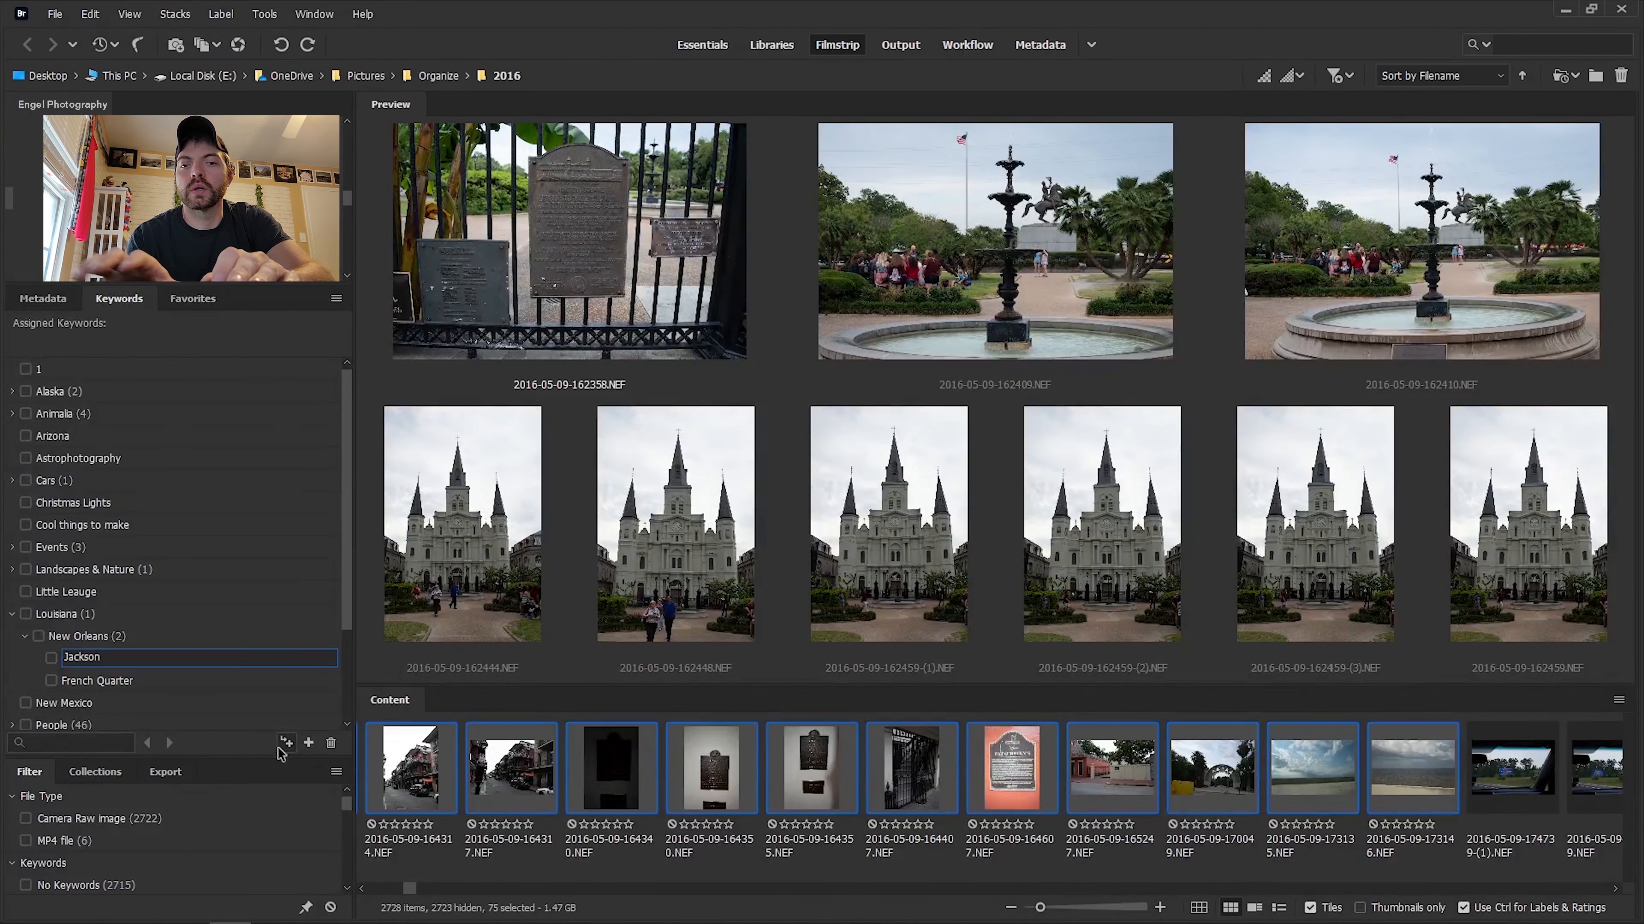
type(" Square")
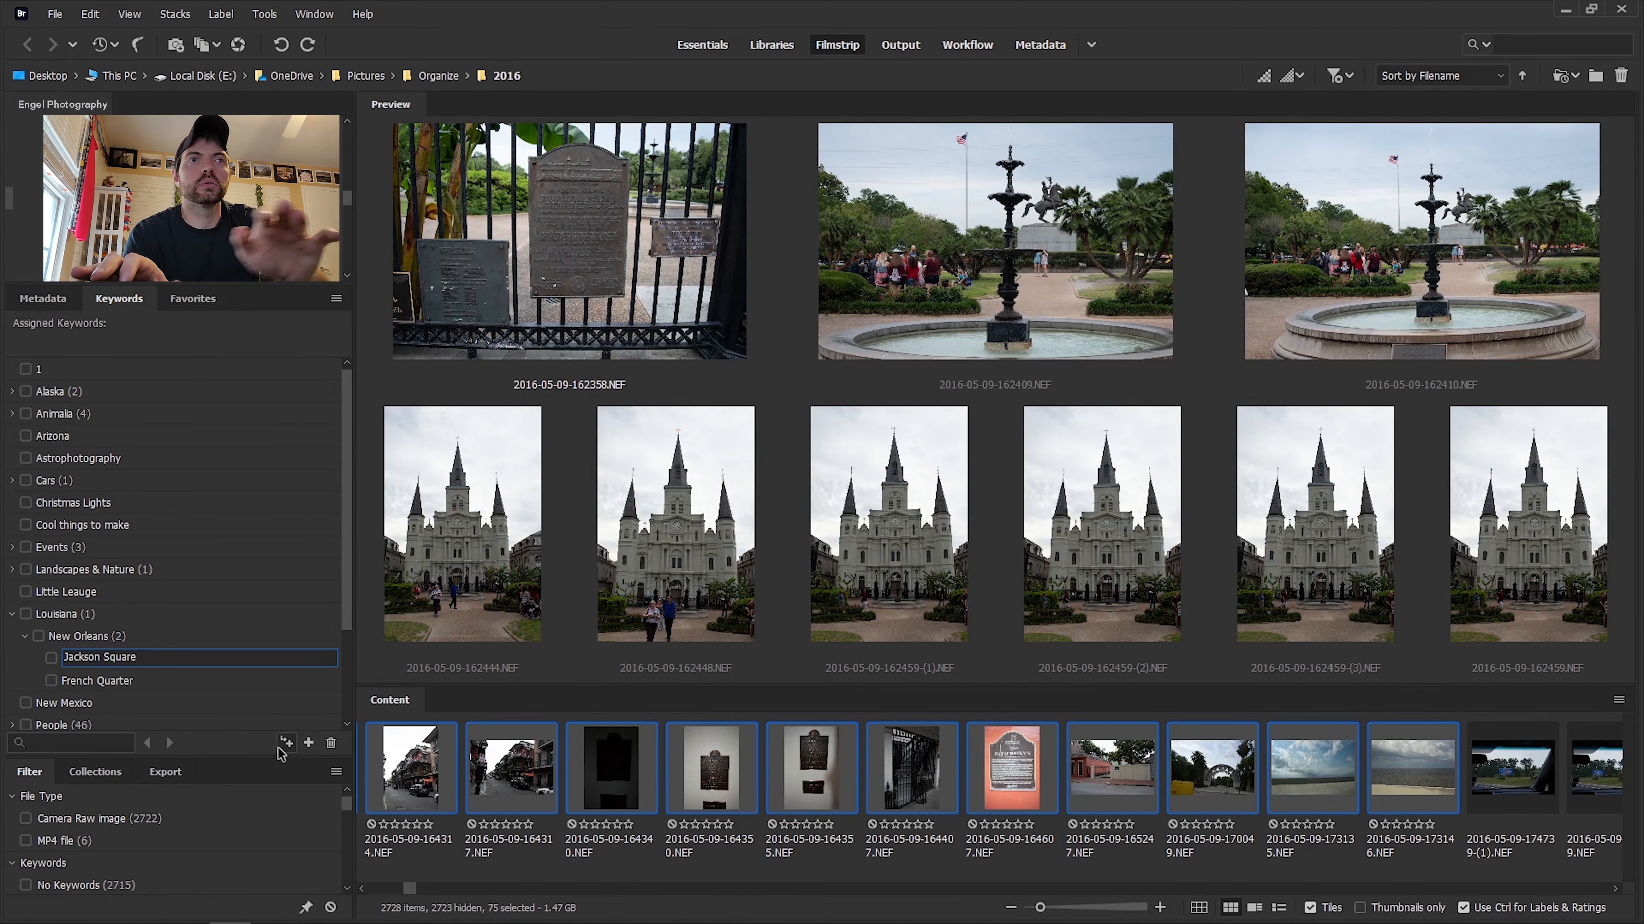
key("Return")
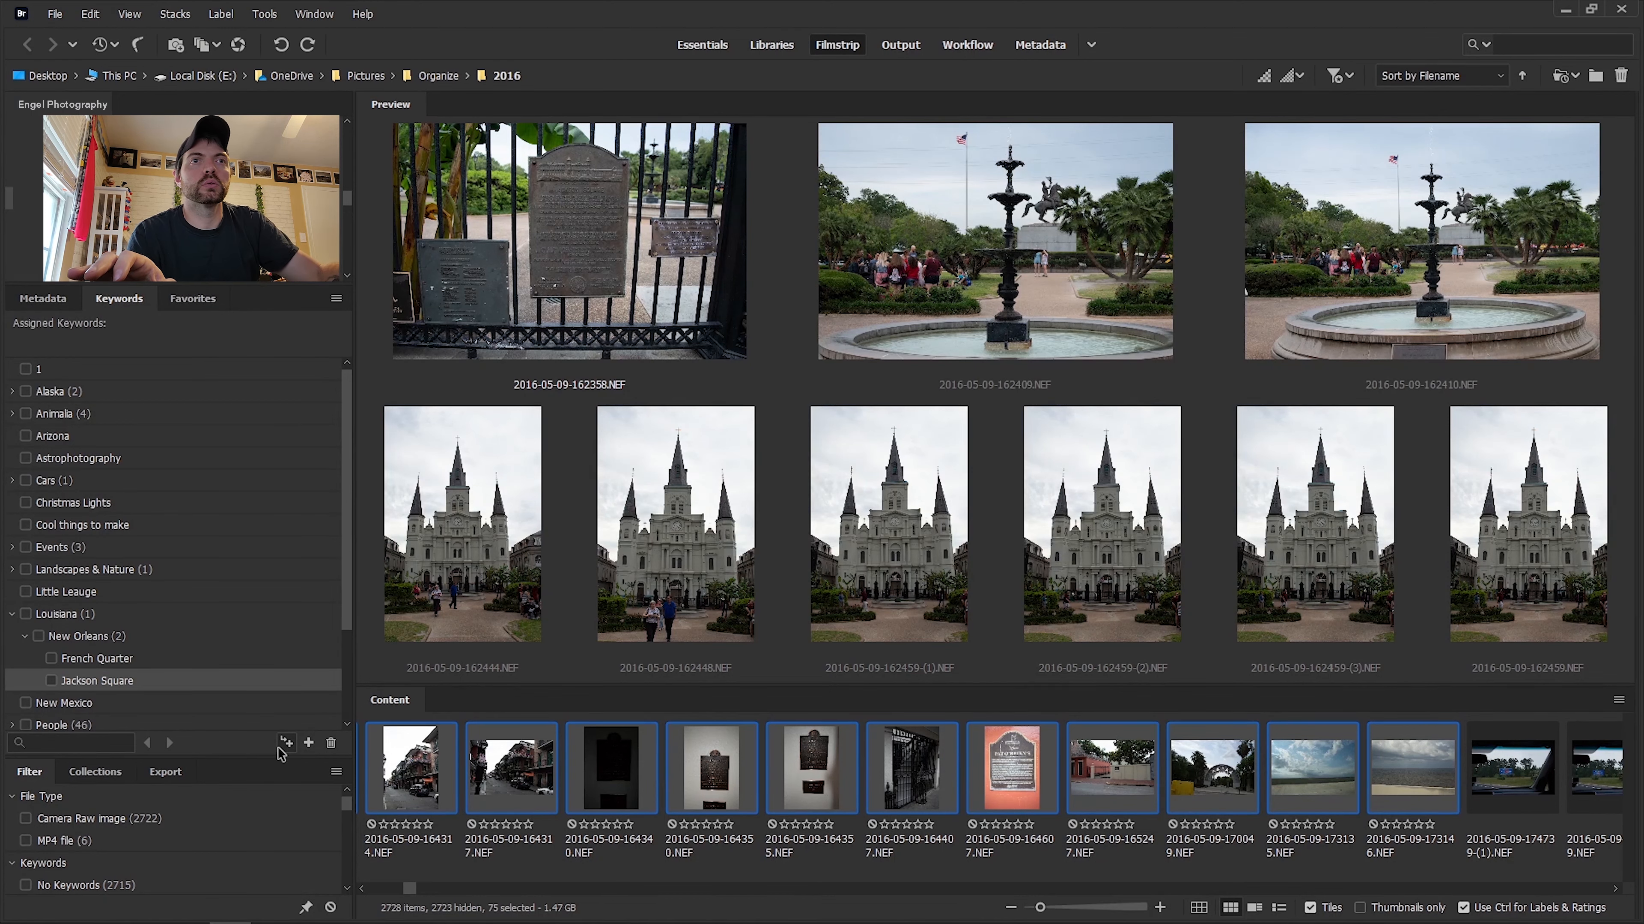
left_click(52, 681)
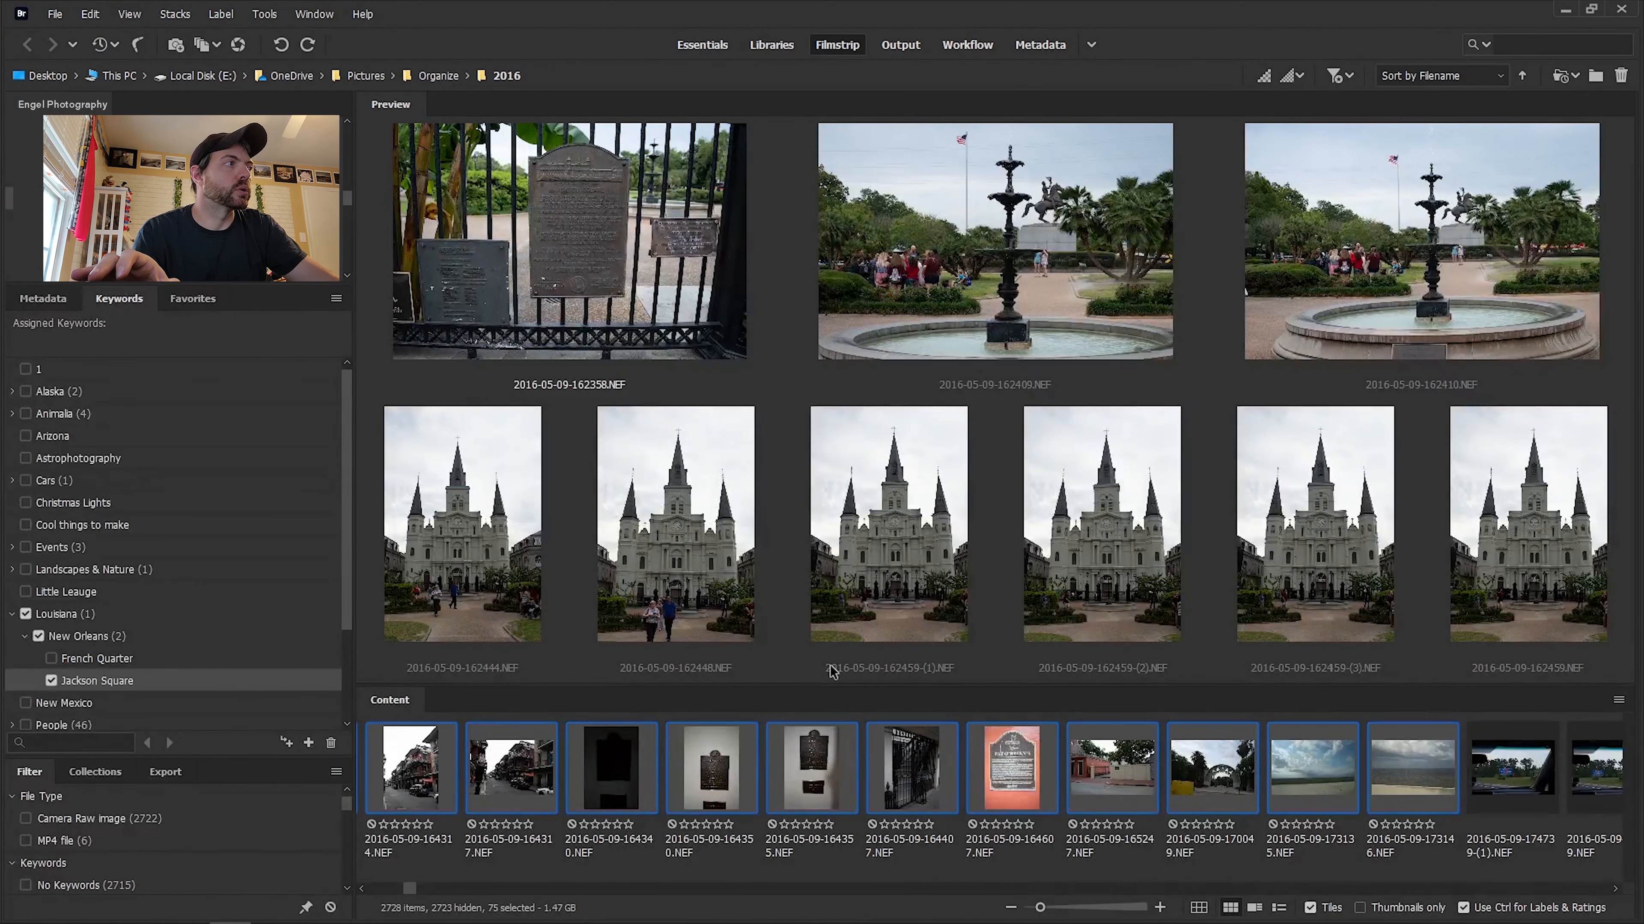
scroll(1370, 776, "down", 2)
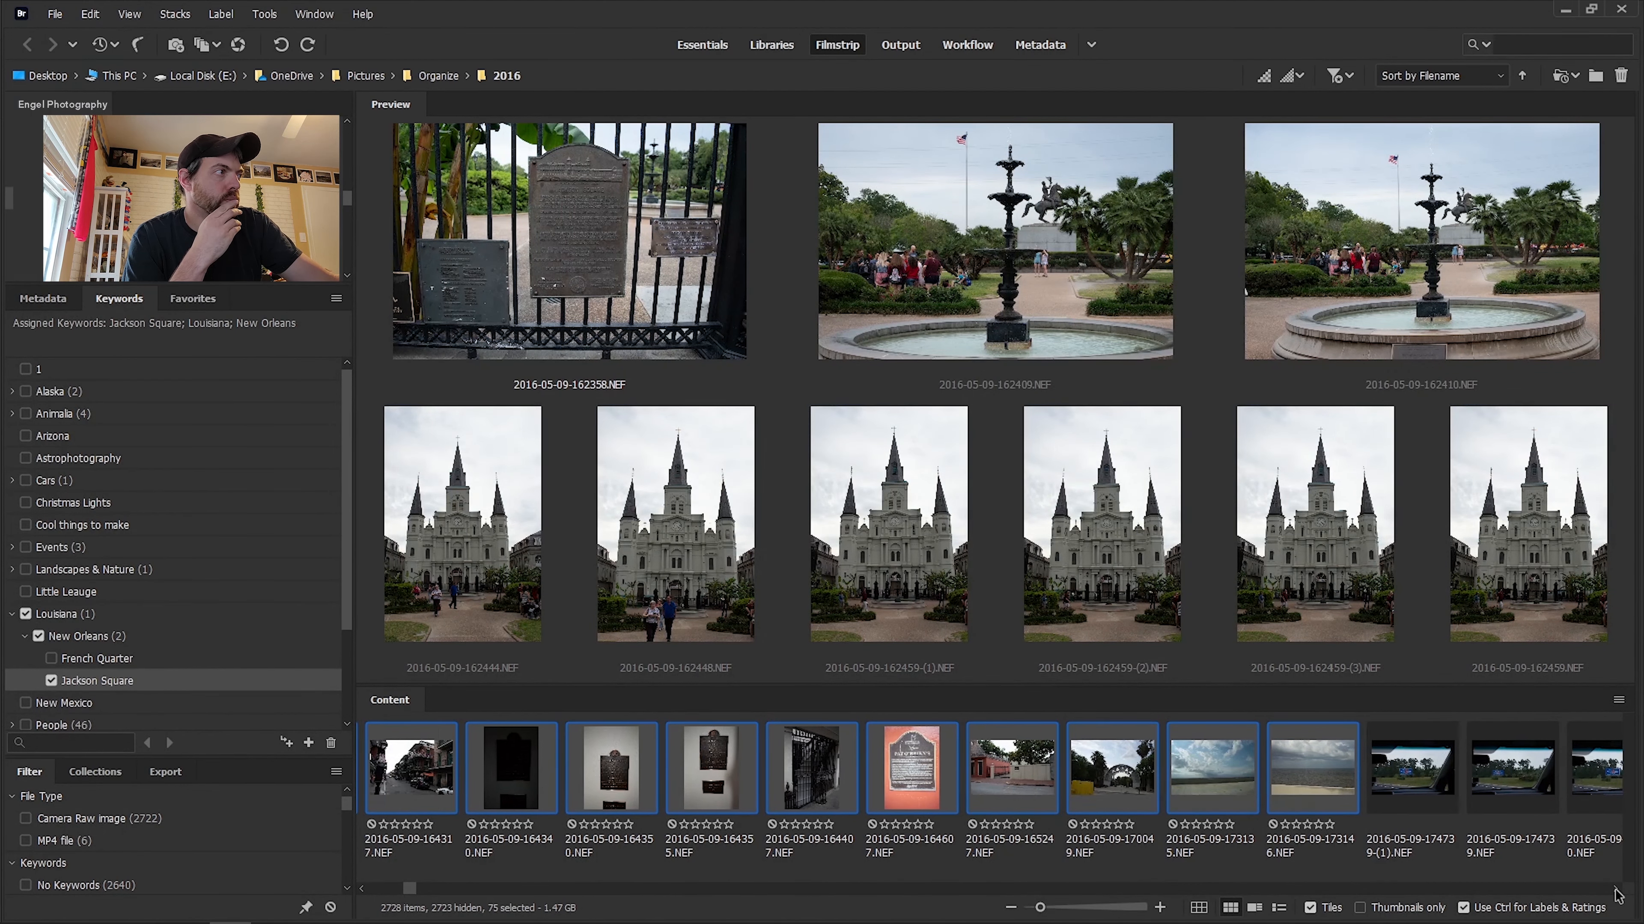
Create a top-level Mississippi keyword and tag the three welcome-sign photos with it.
left_click(1349, 783)
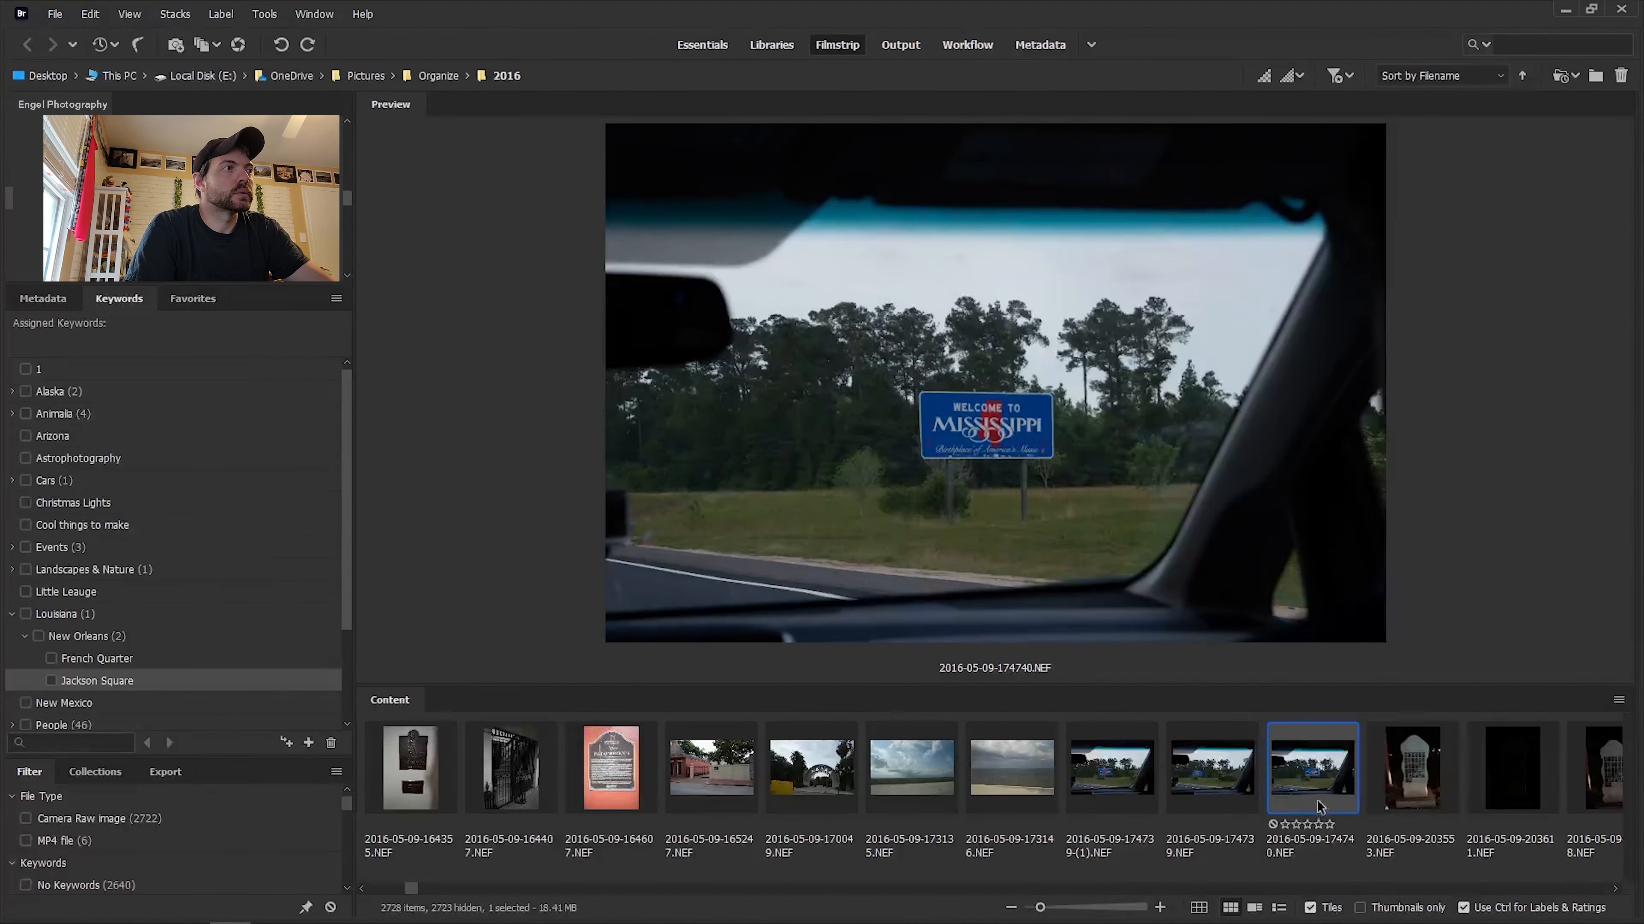
left_click(1111, 784, "shift")
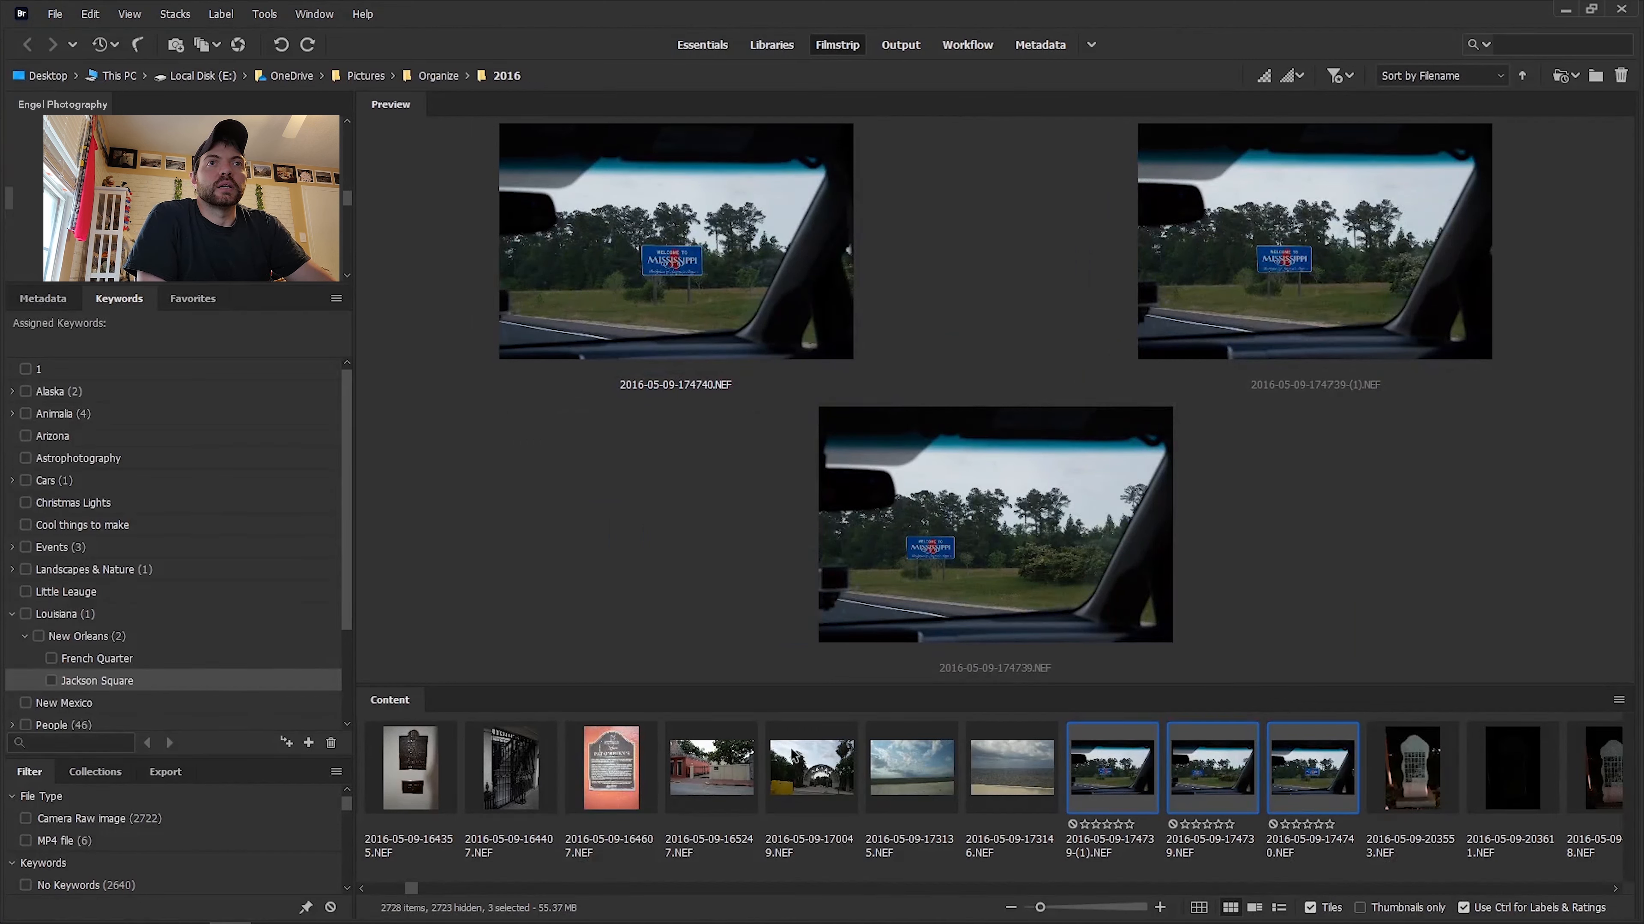
left_click(308, 744)
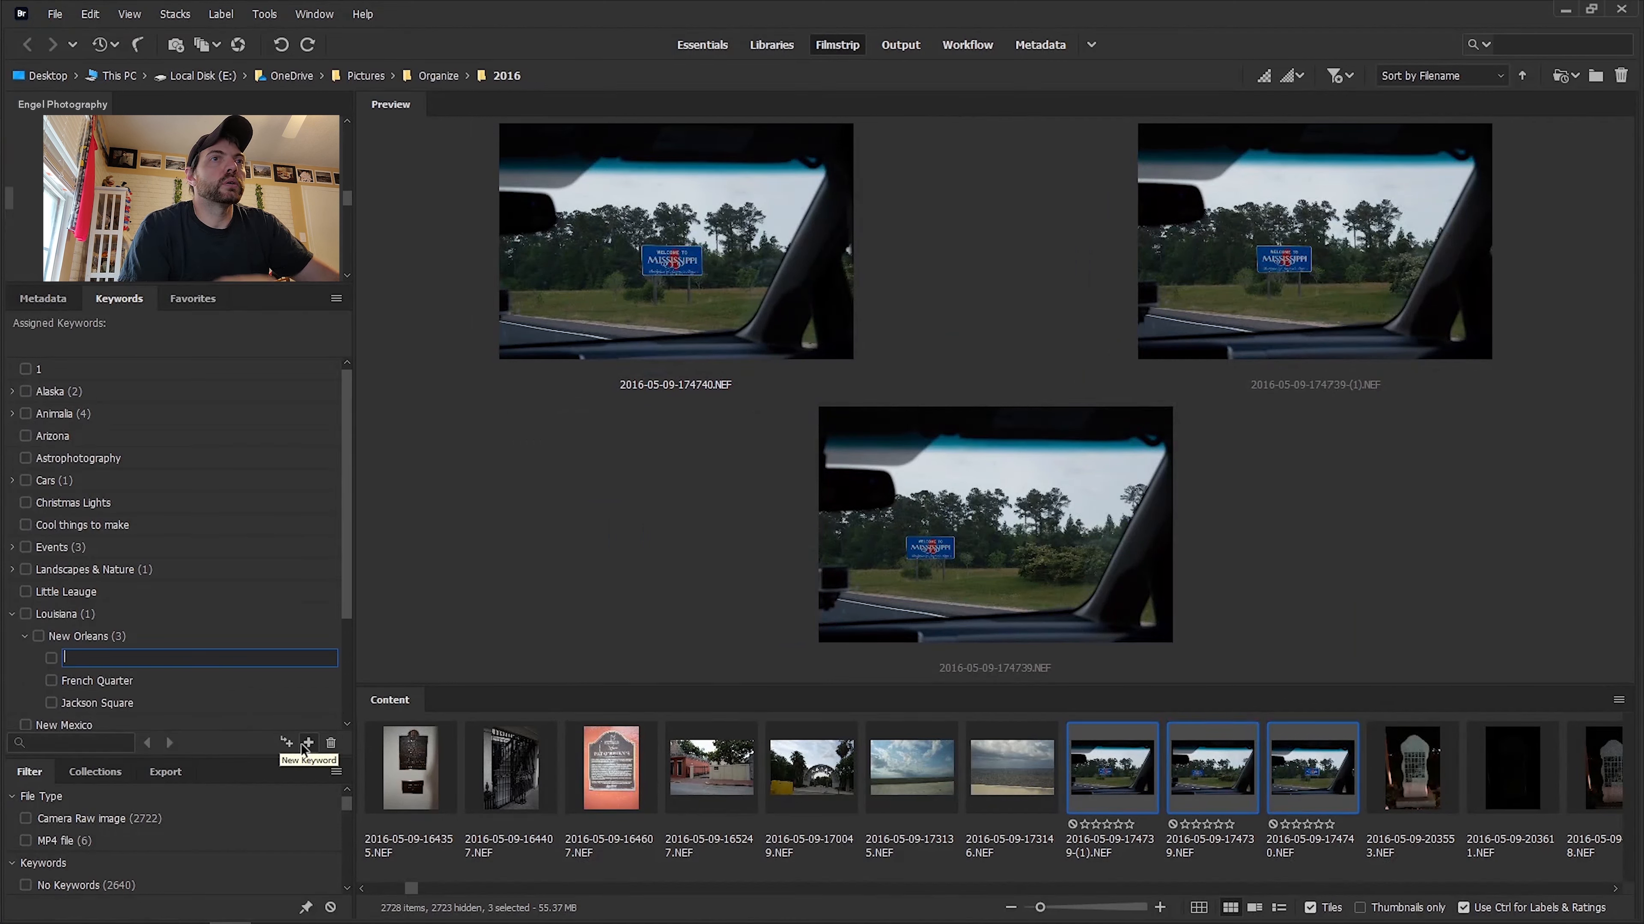
key("Escape")
left_click(64, 613)
left_click(307, 743)
type("M")
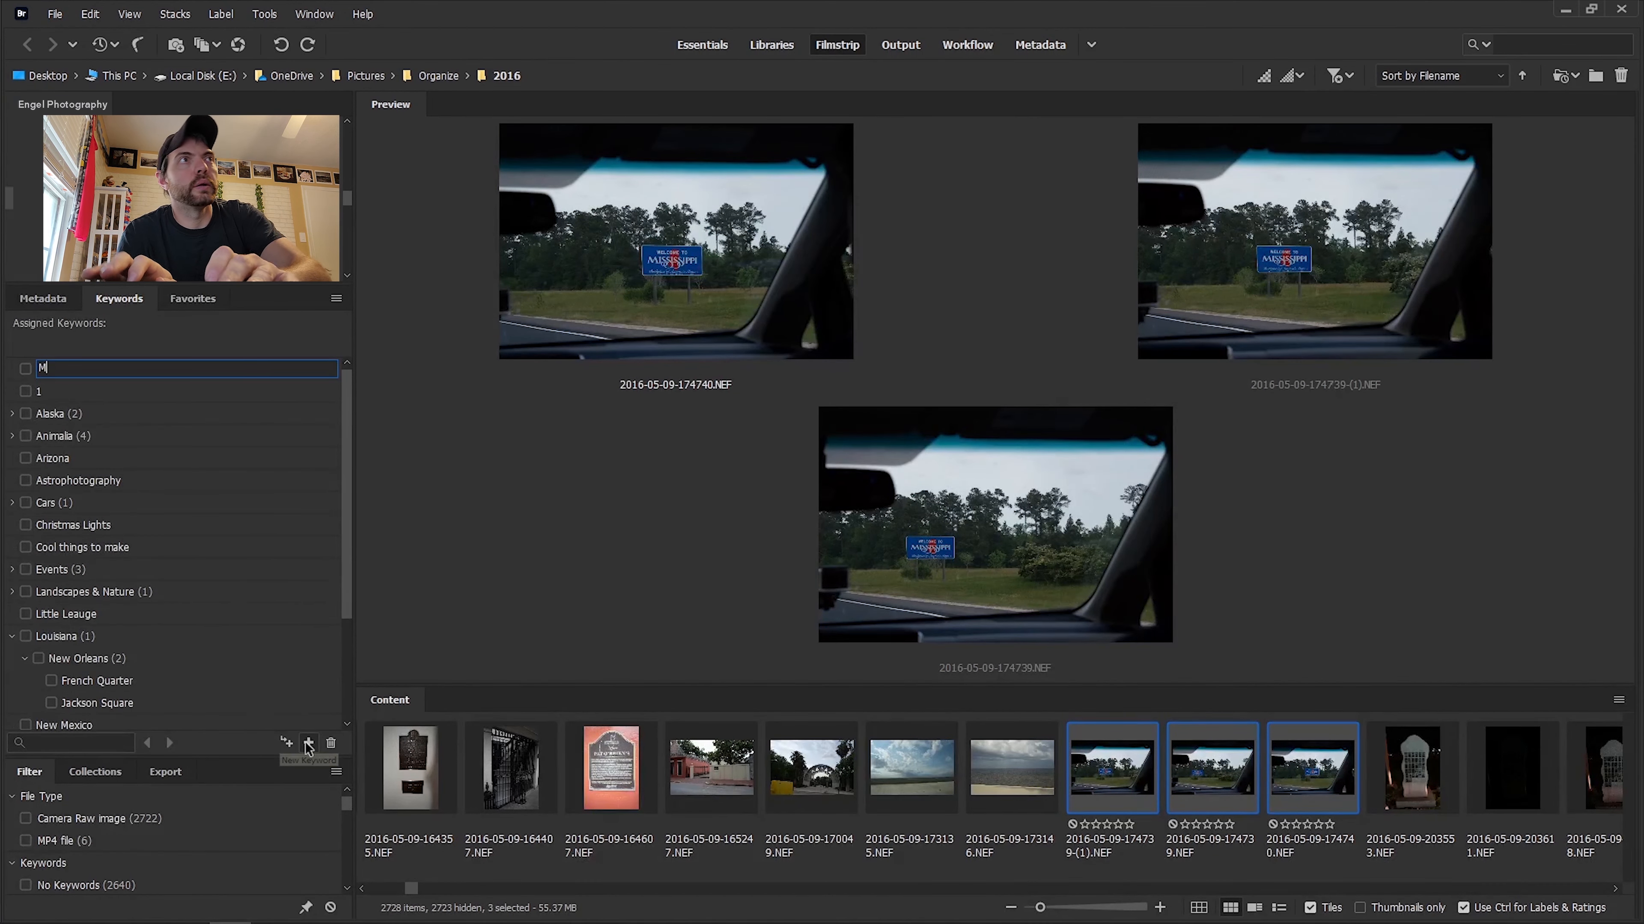
type("ississippi")
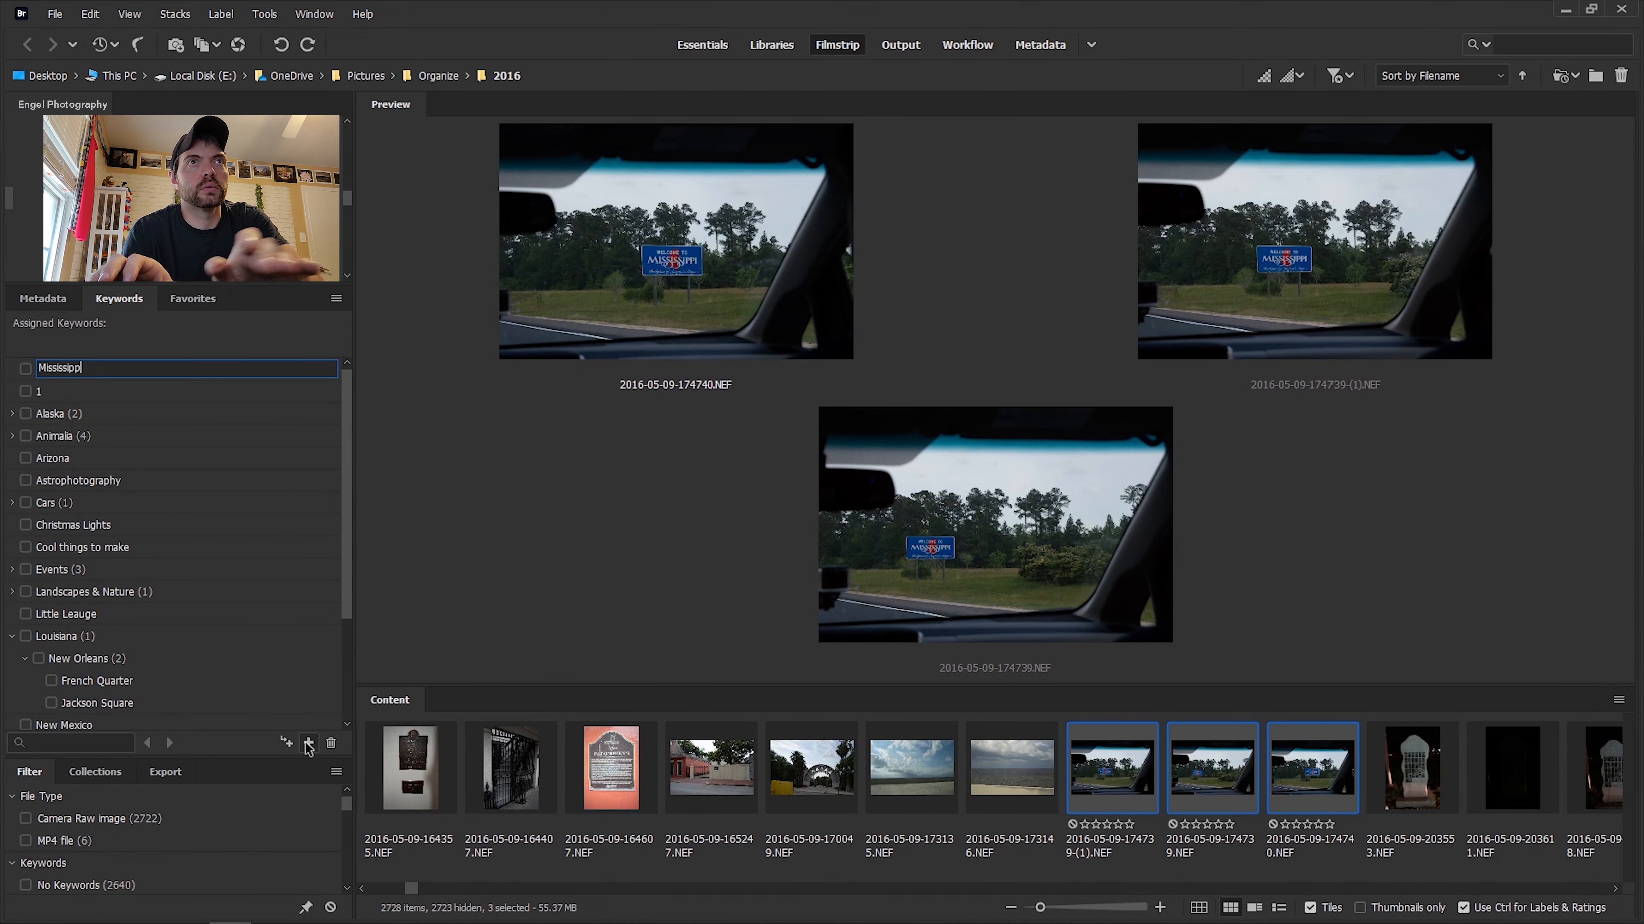
key("Return")
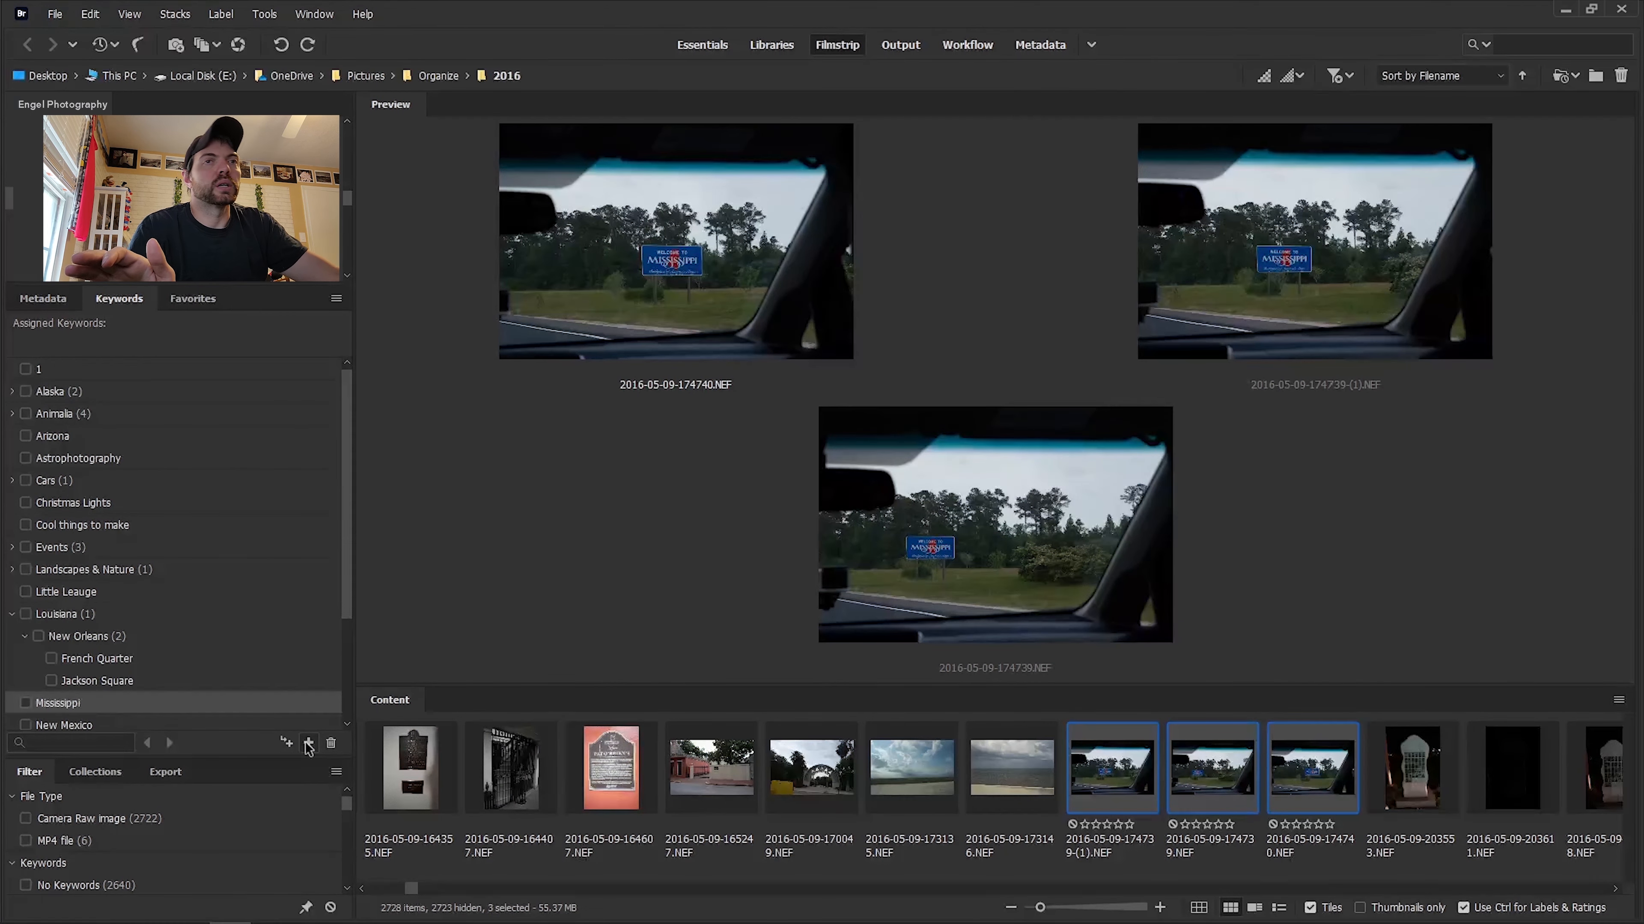
left_click(25, 703)
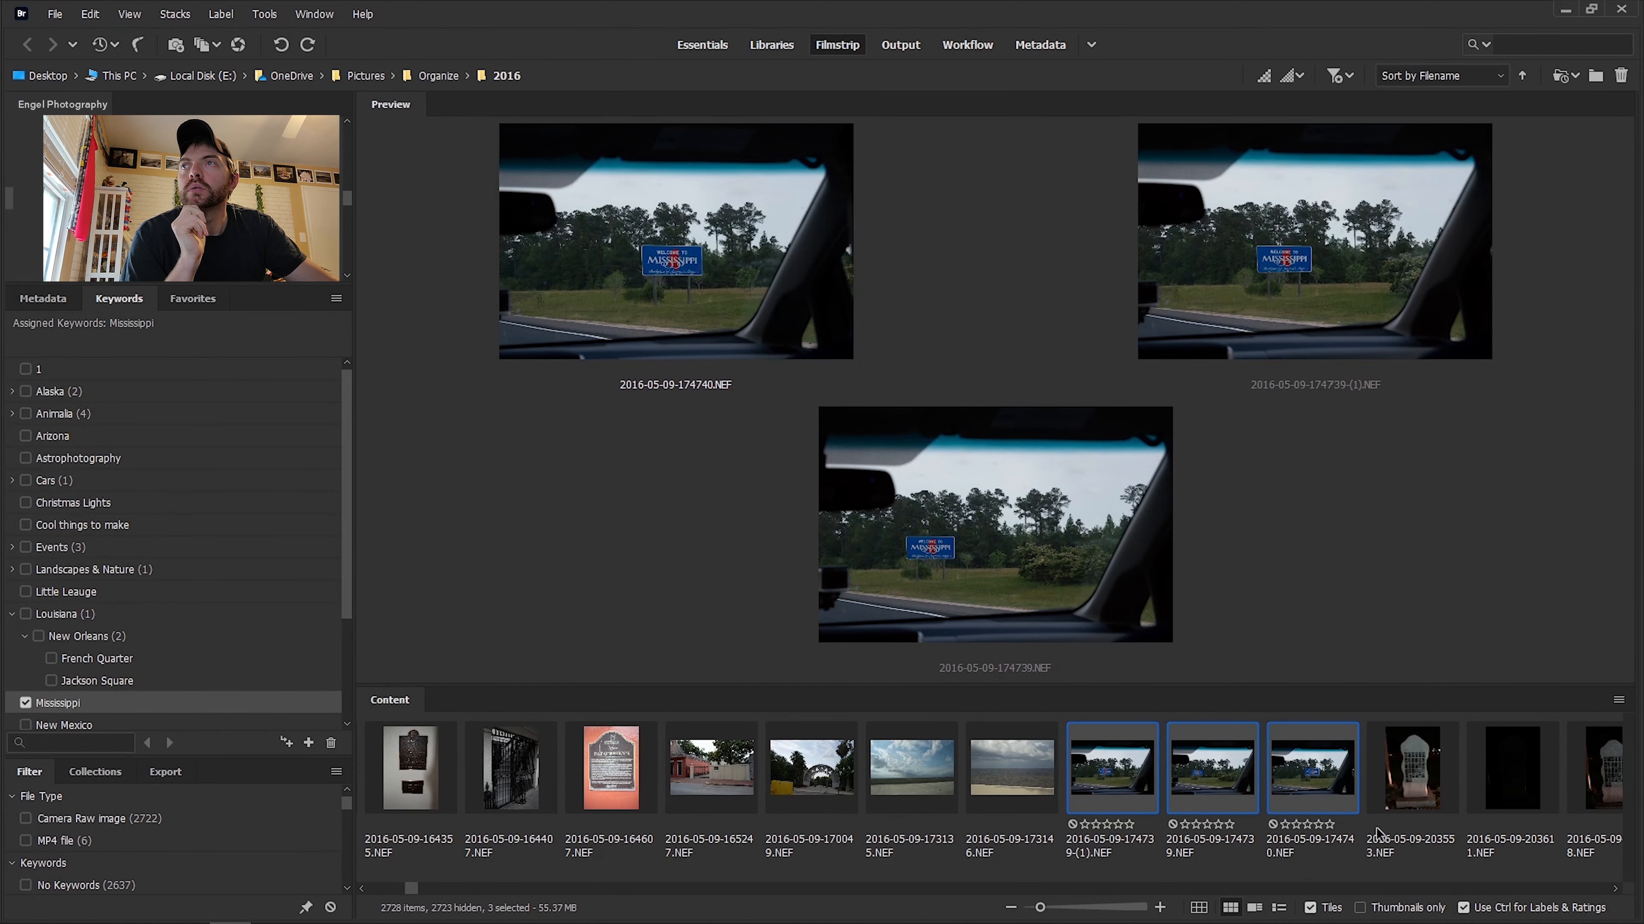
Select the 17 night photos through 203938 and tag them with a new D'Iberville sub-keyword.
left_click(1388, 806)
left_click(1616, 889)
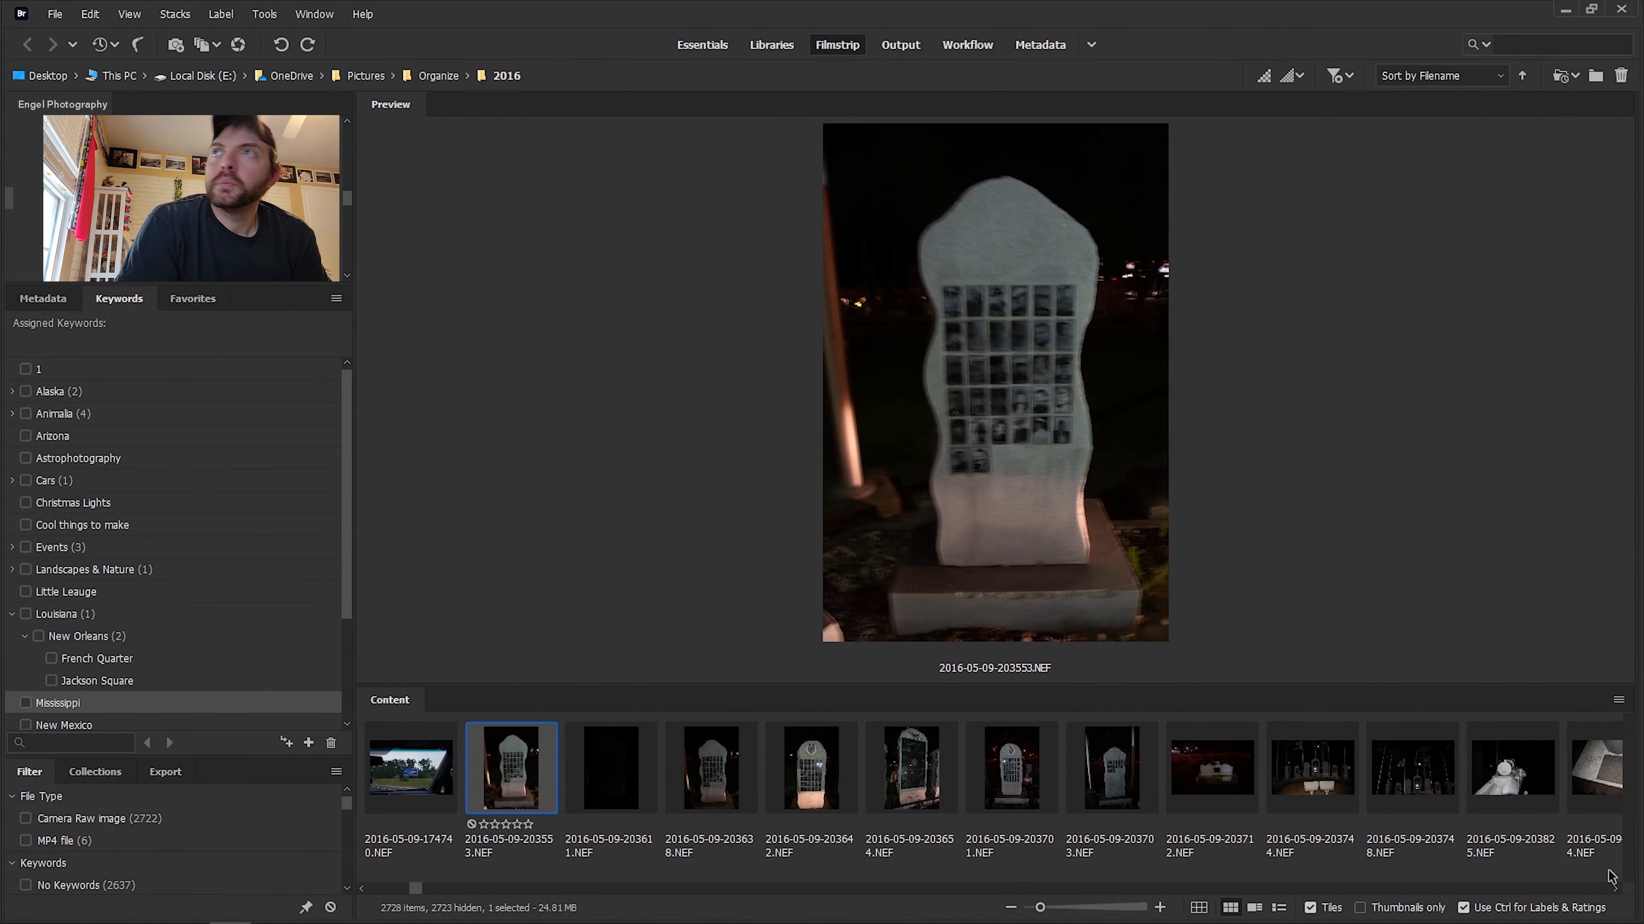
left_click(1616, 888)
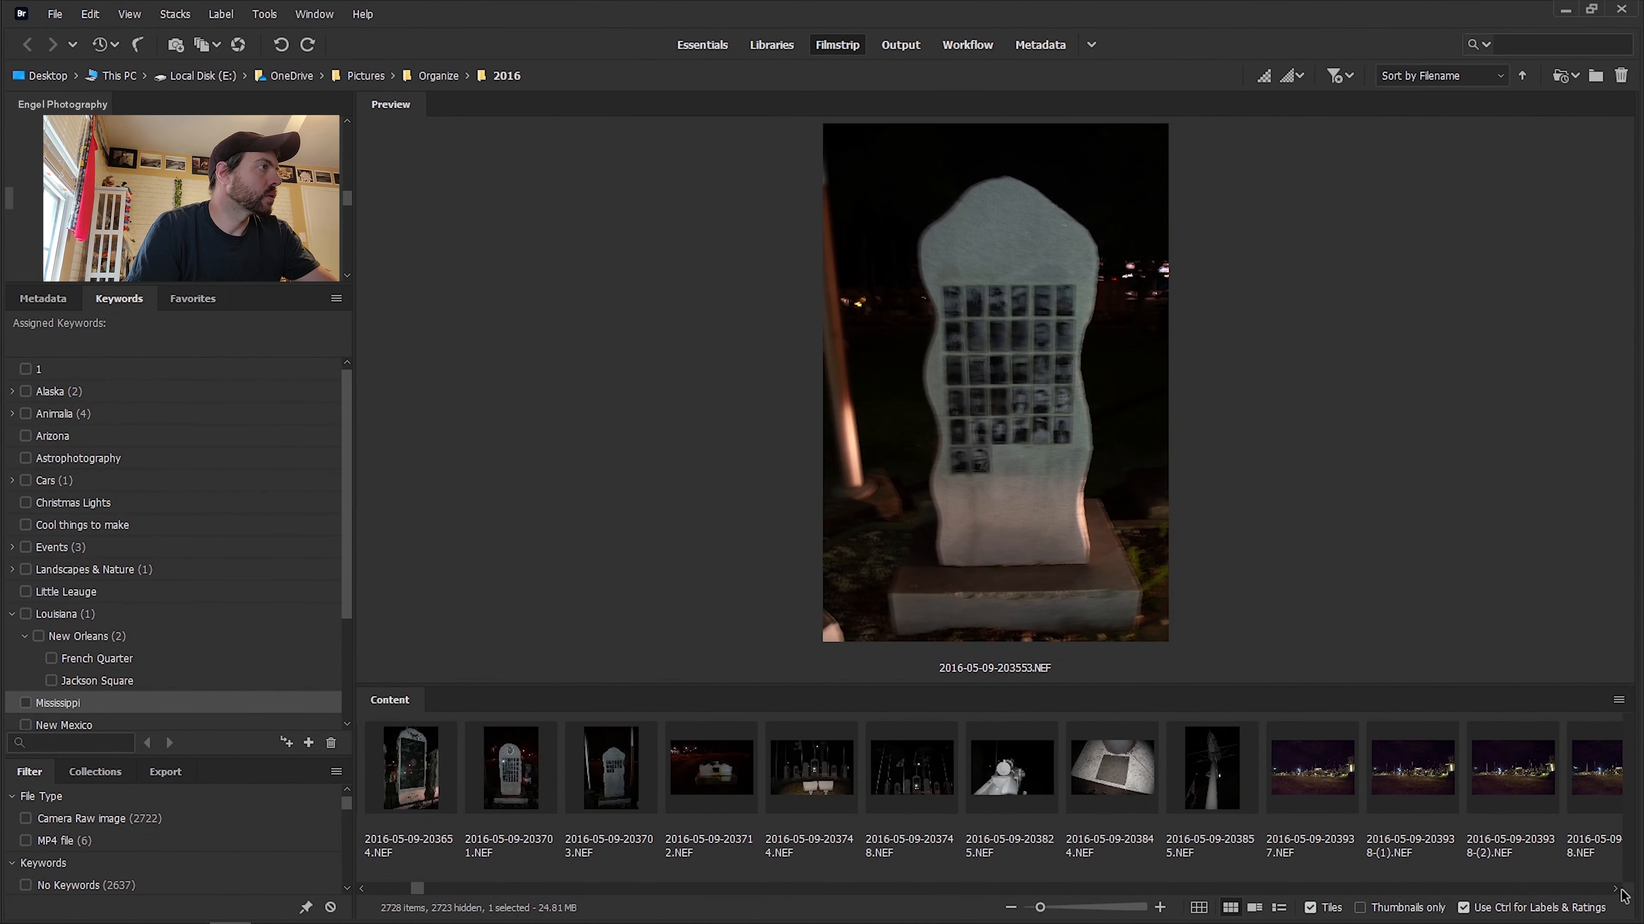
left_click(1422, 769, "shift")
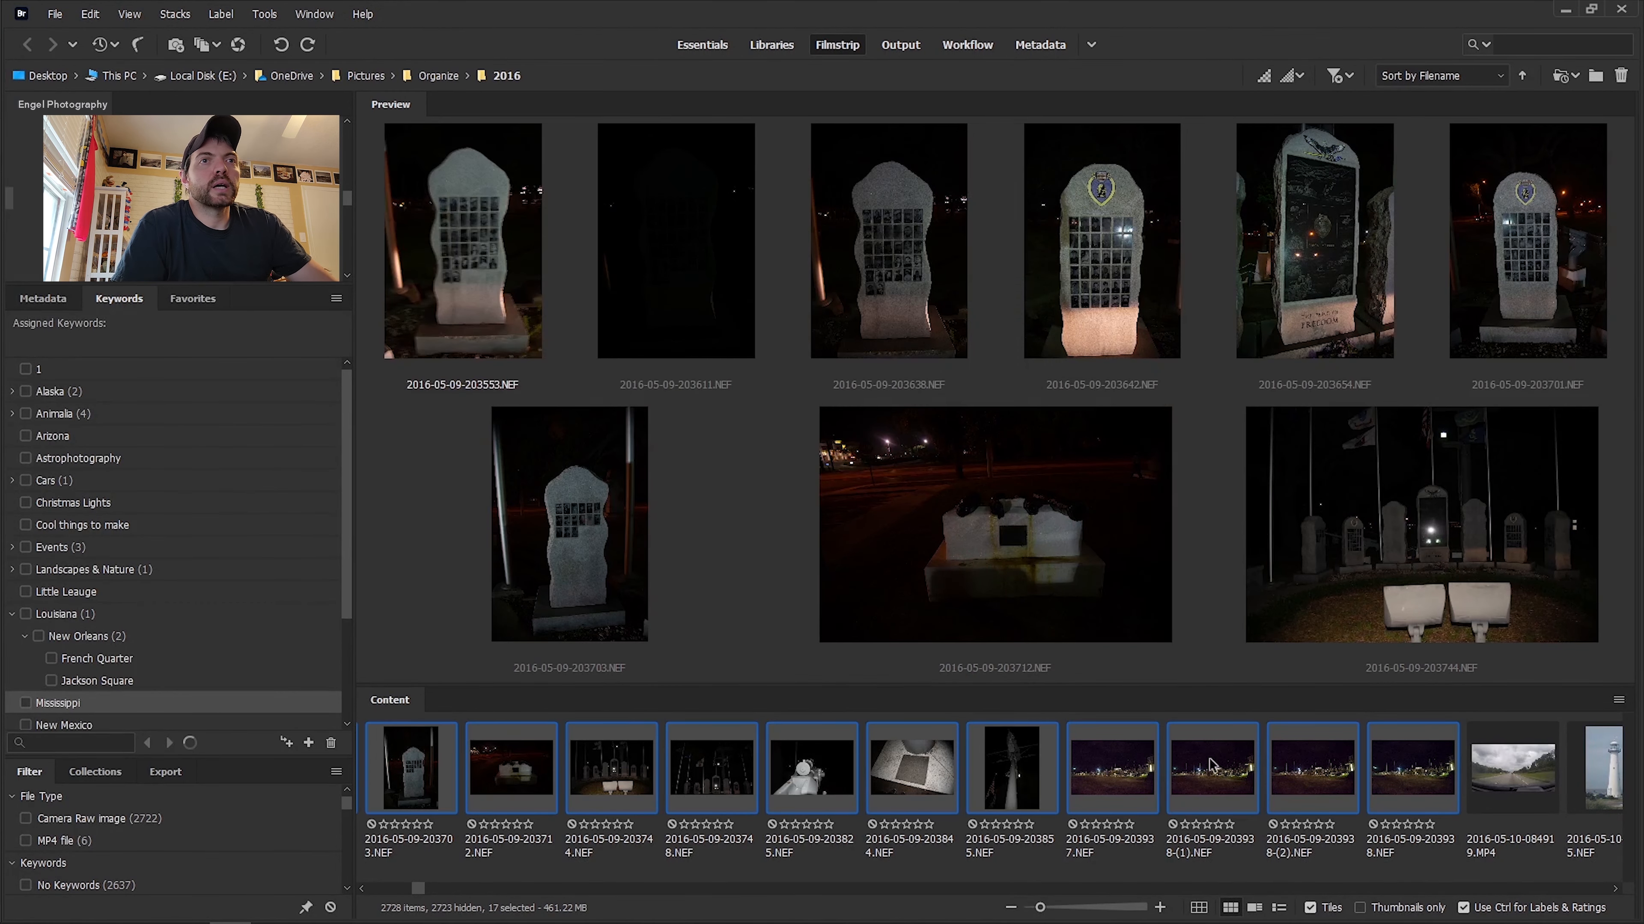
scroll(335, 599, "down", 1)
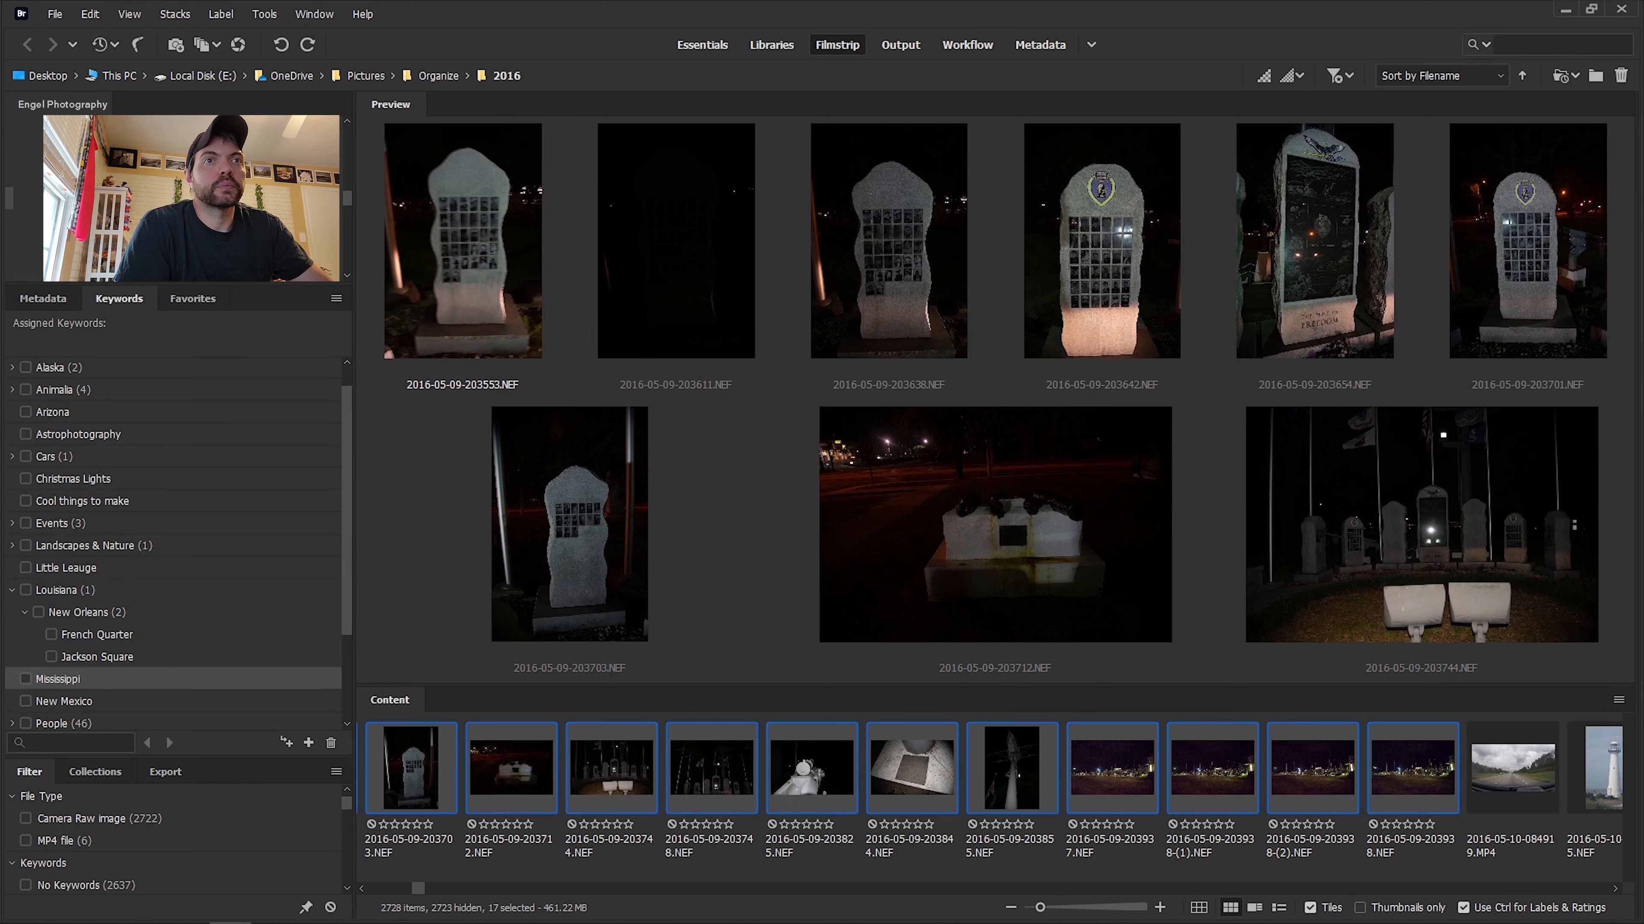
left_click(286, 742)
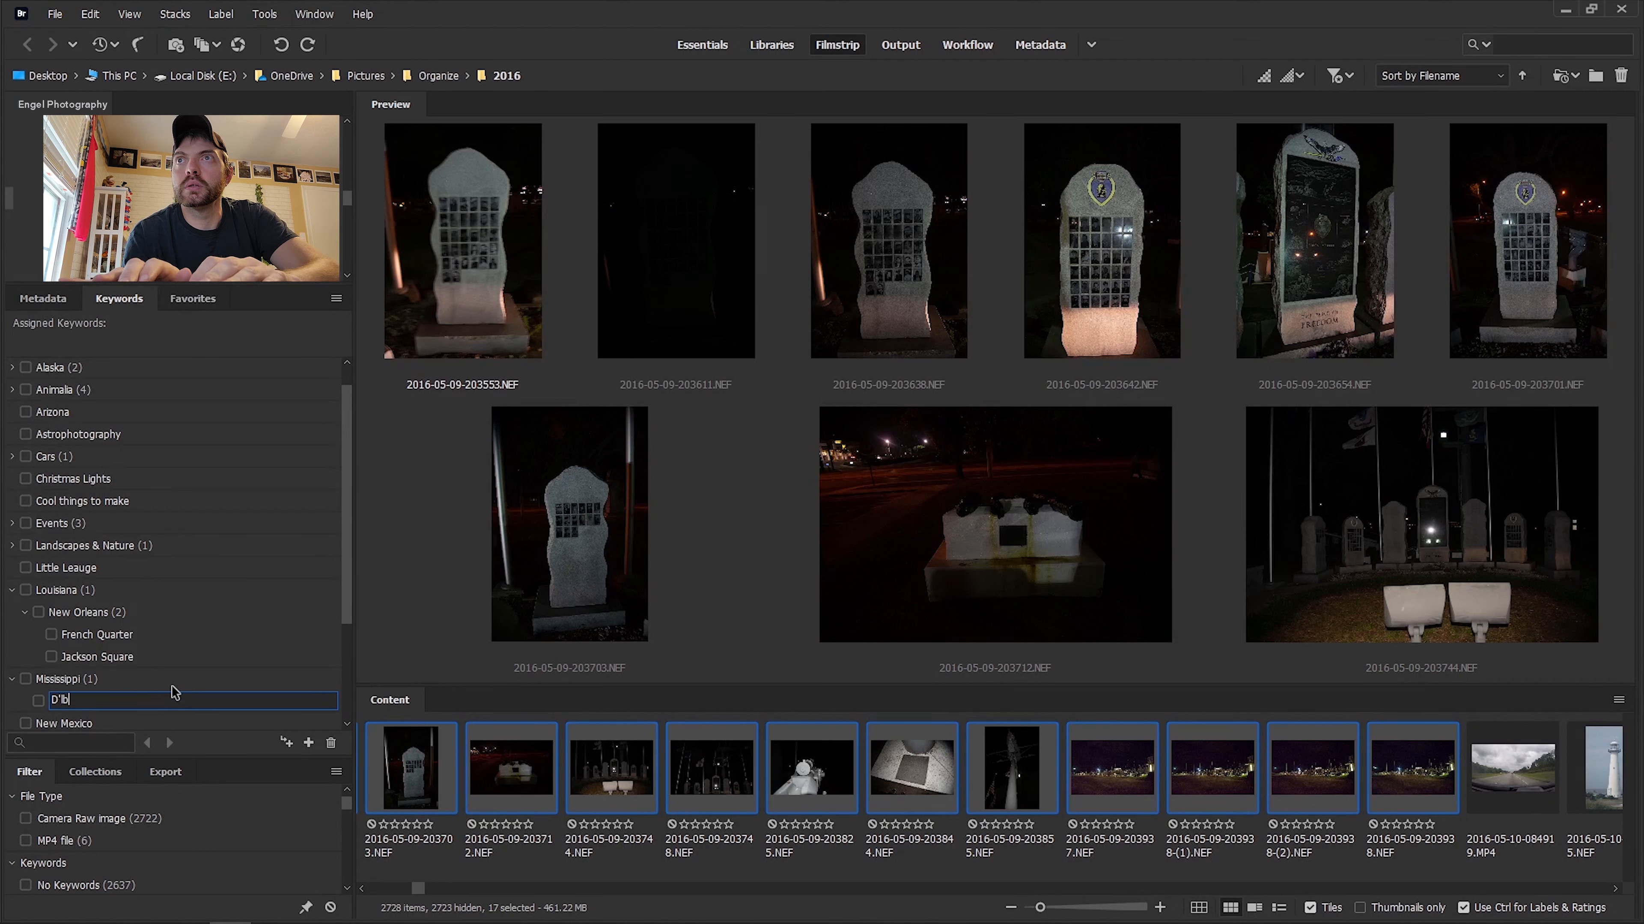
key("Return")
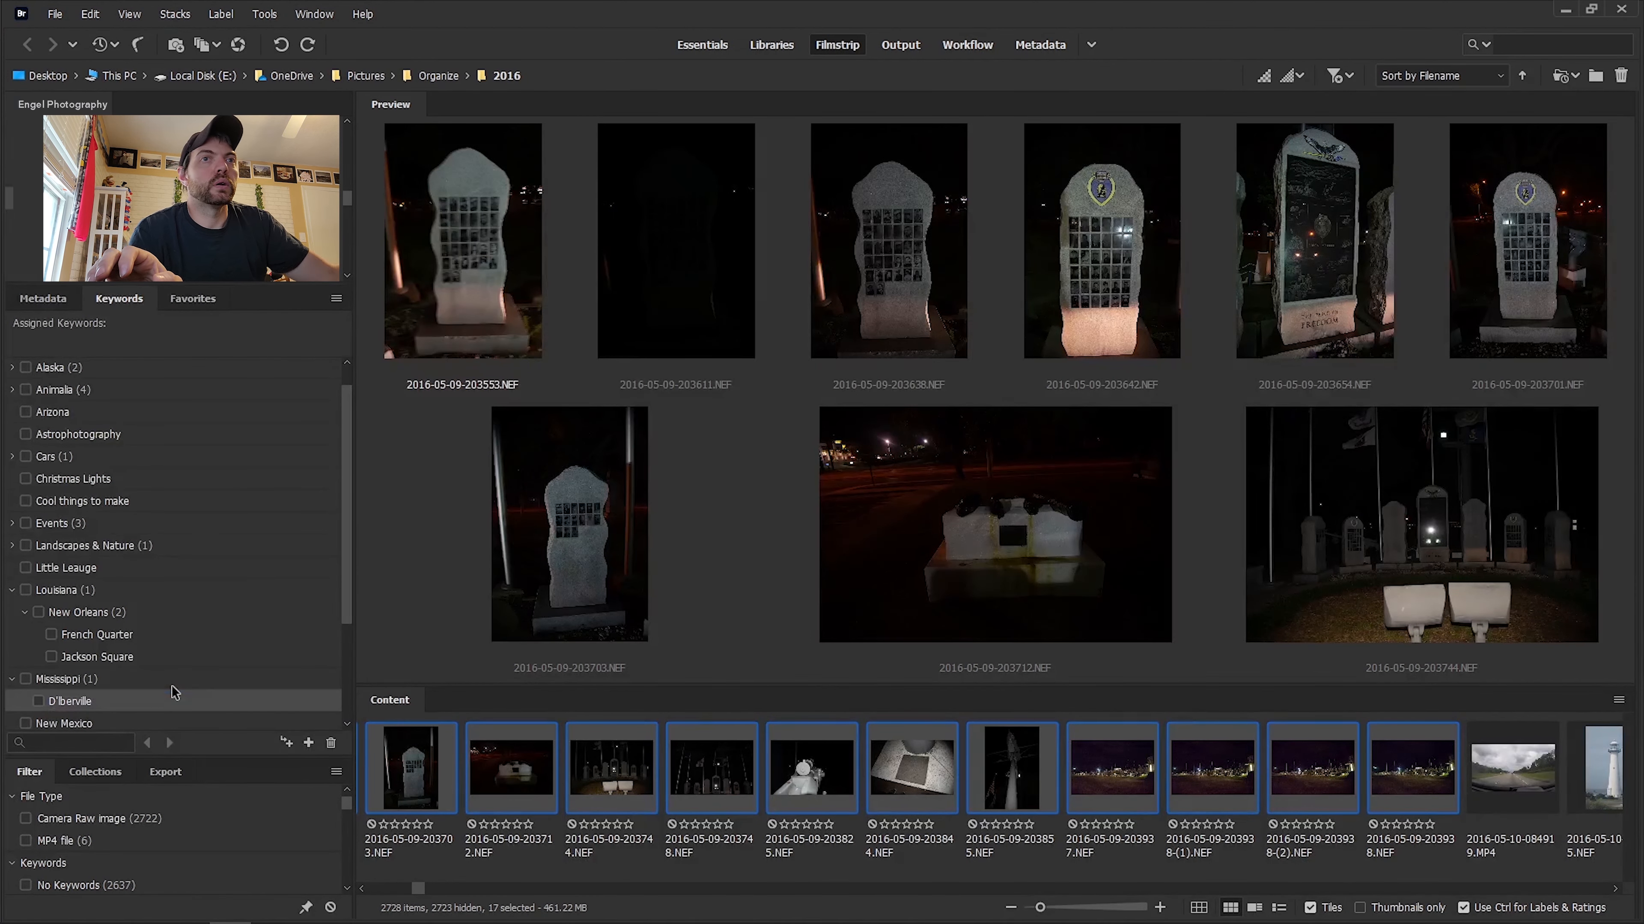
left_click(34, 699)
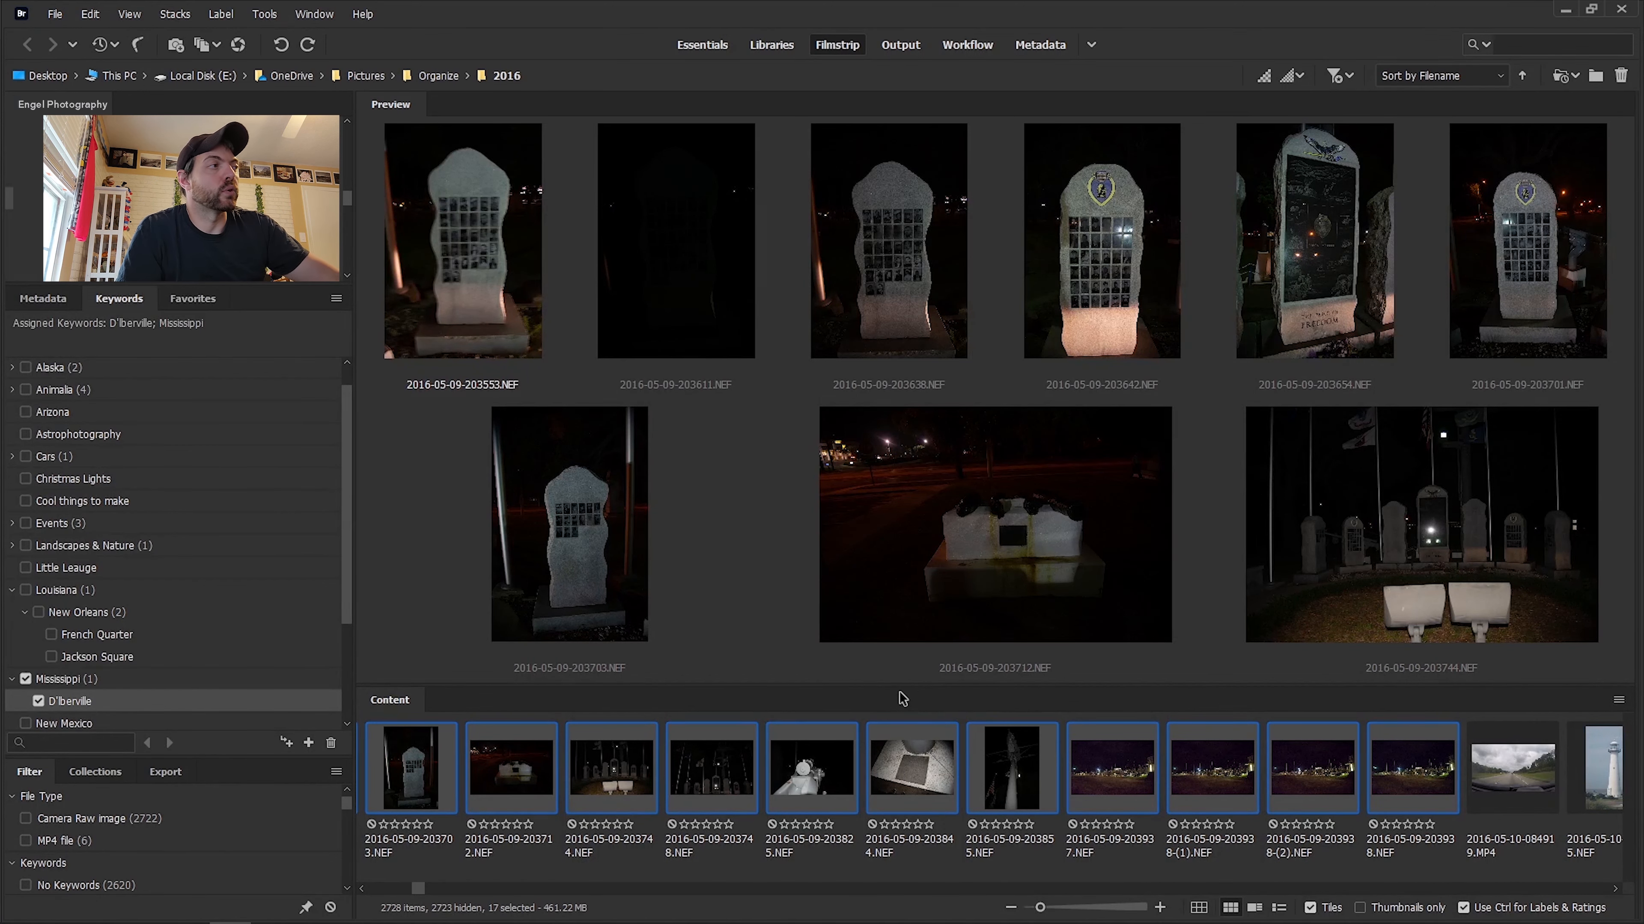
Try tagging the MP4 road video with Mississippi and D'Iberville, dismissing each metadata error.
left_click(1528, 796)
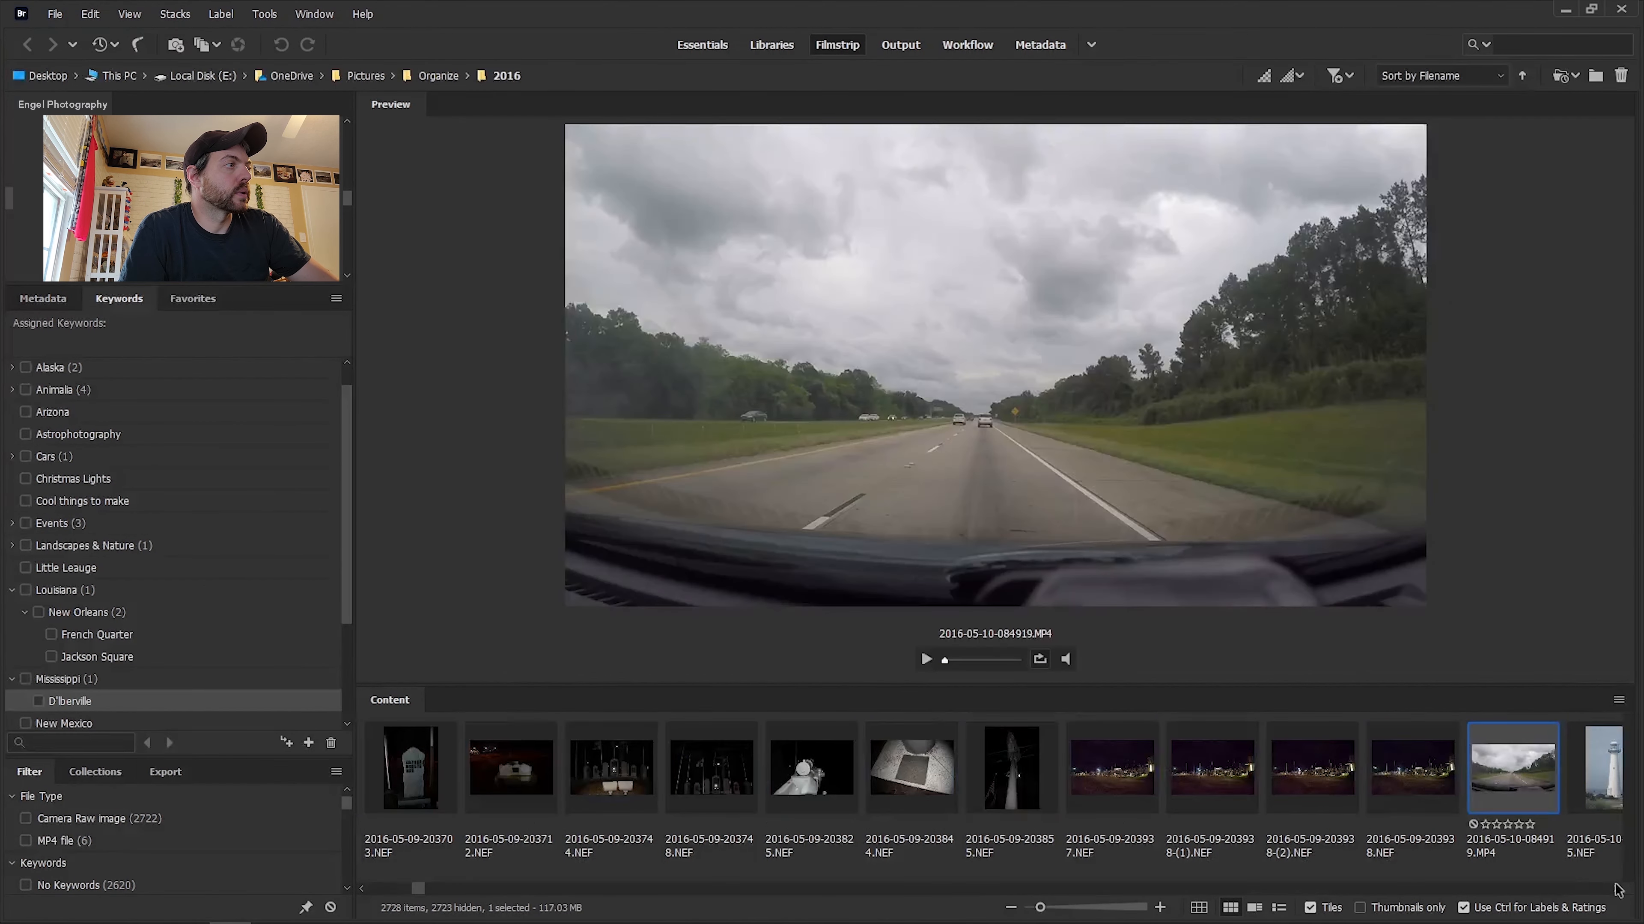
left_click(27, 680)
left_click(860, 483)
left_click(39, 701)
left_click(861, 479)
left_click(1184, 772)
left_click(1116, 769)
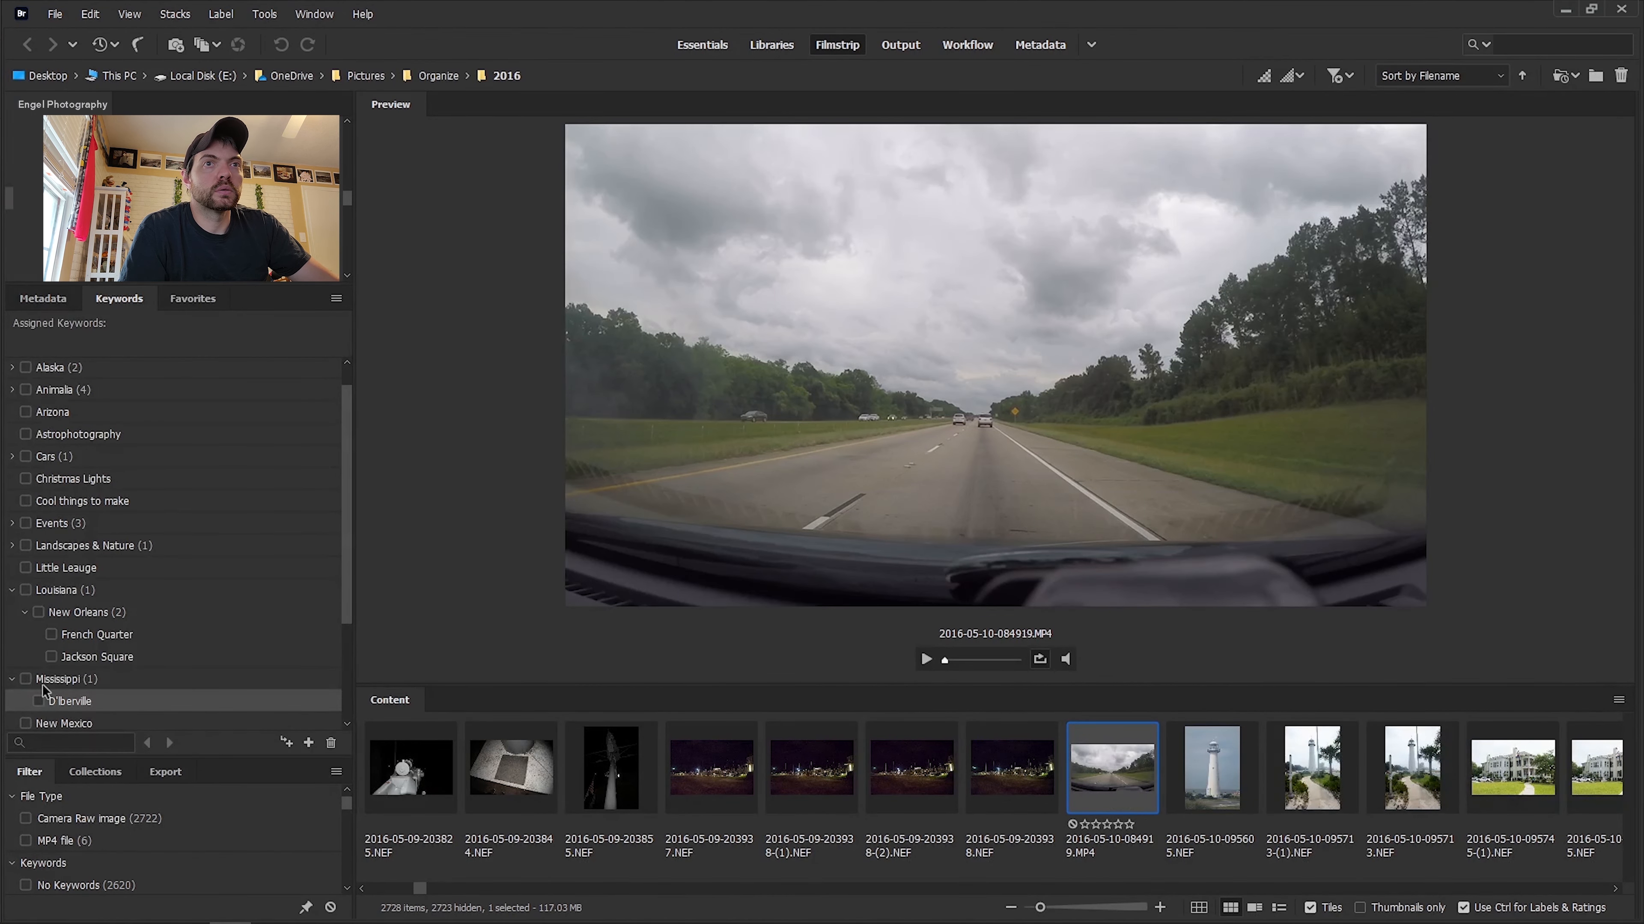
left_click(39, 701)
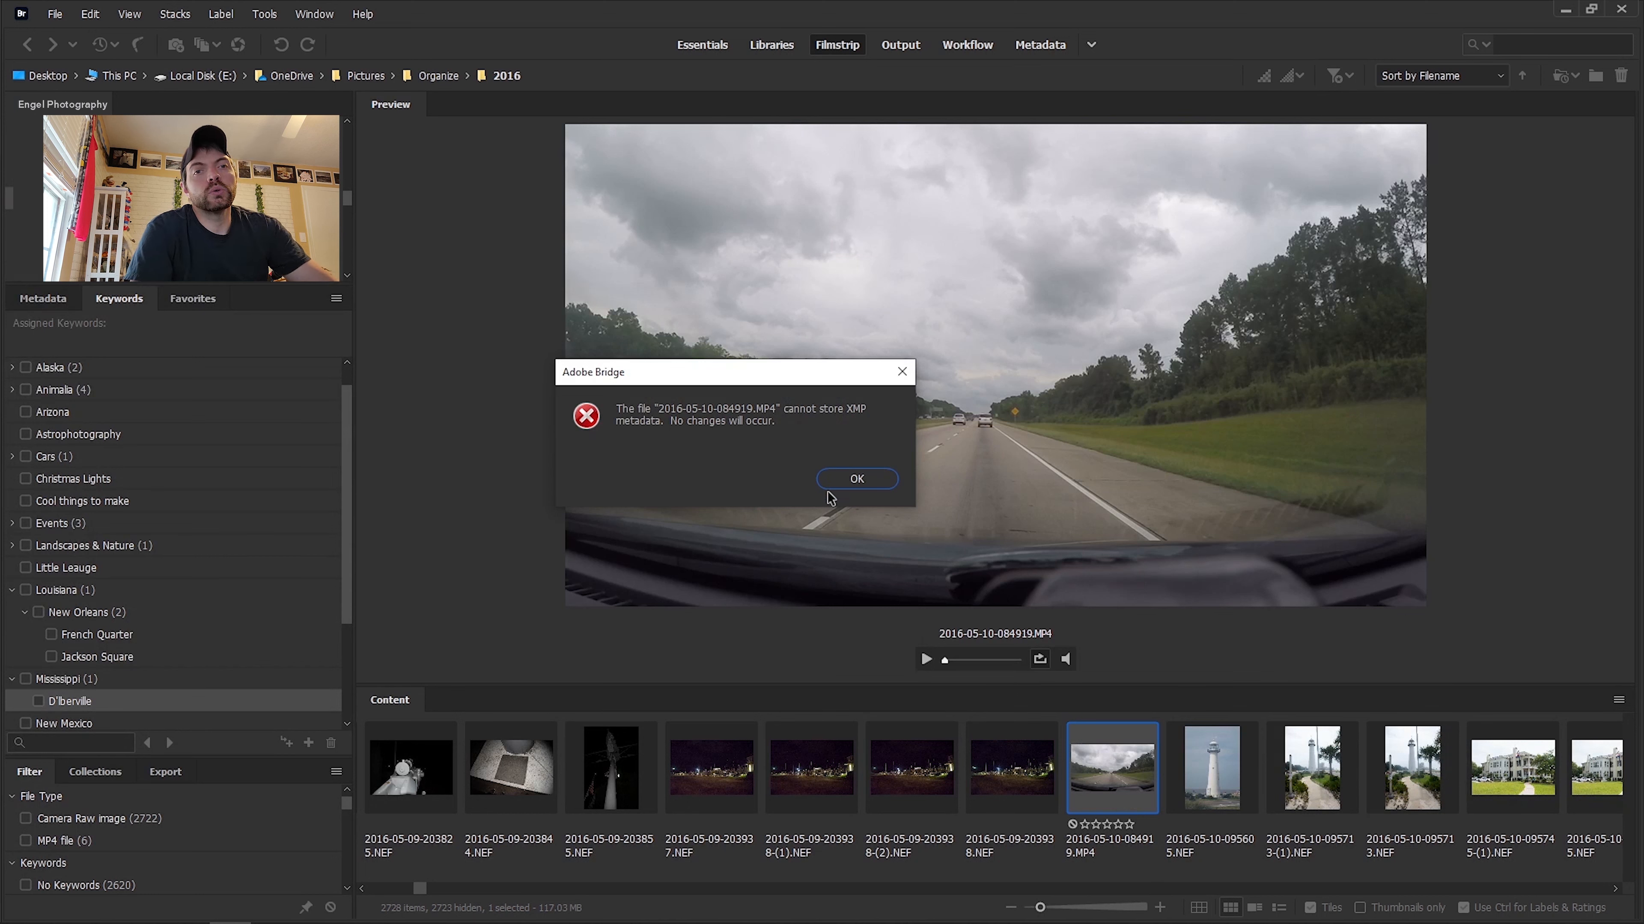
left_click(866, 484)
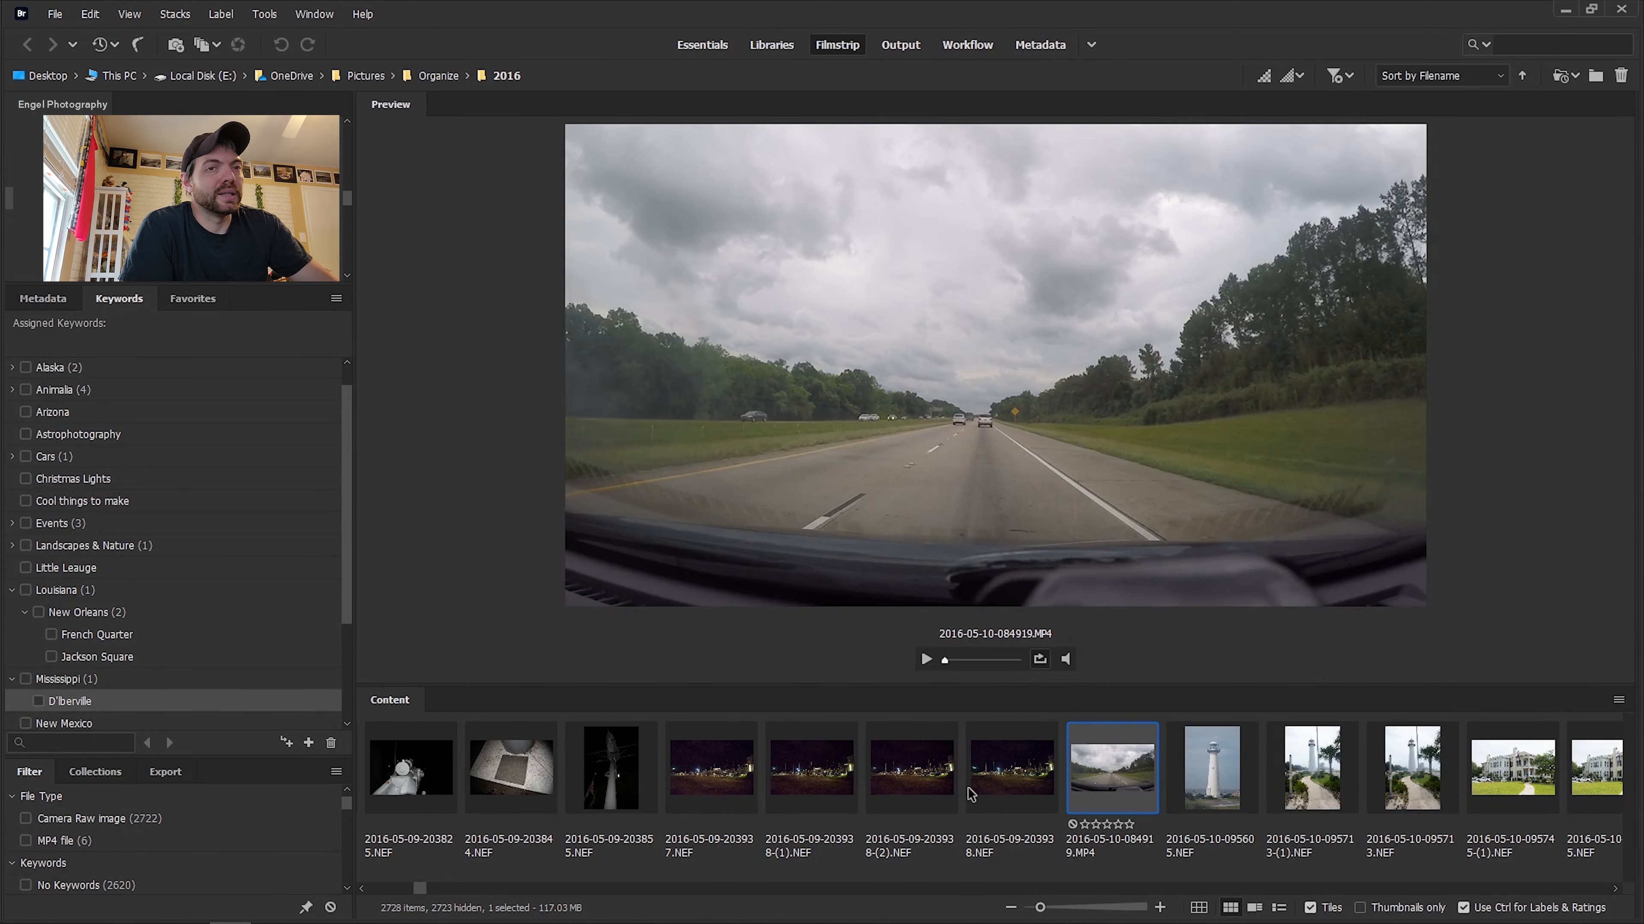
Select the photos from the lighthouse shot through 2016-05-10-102824.NEF.
left_click(1227, 788)
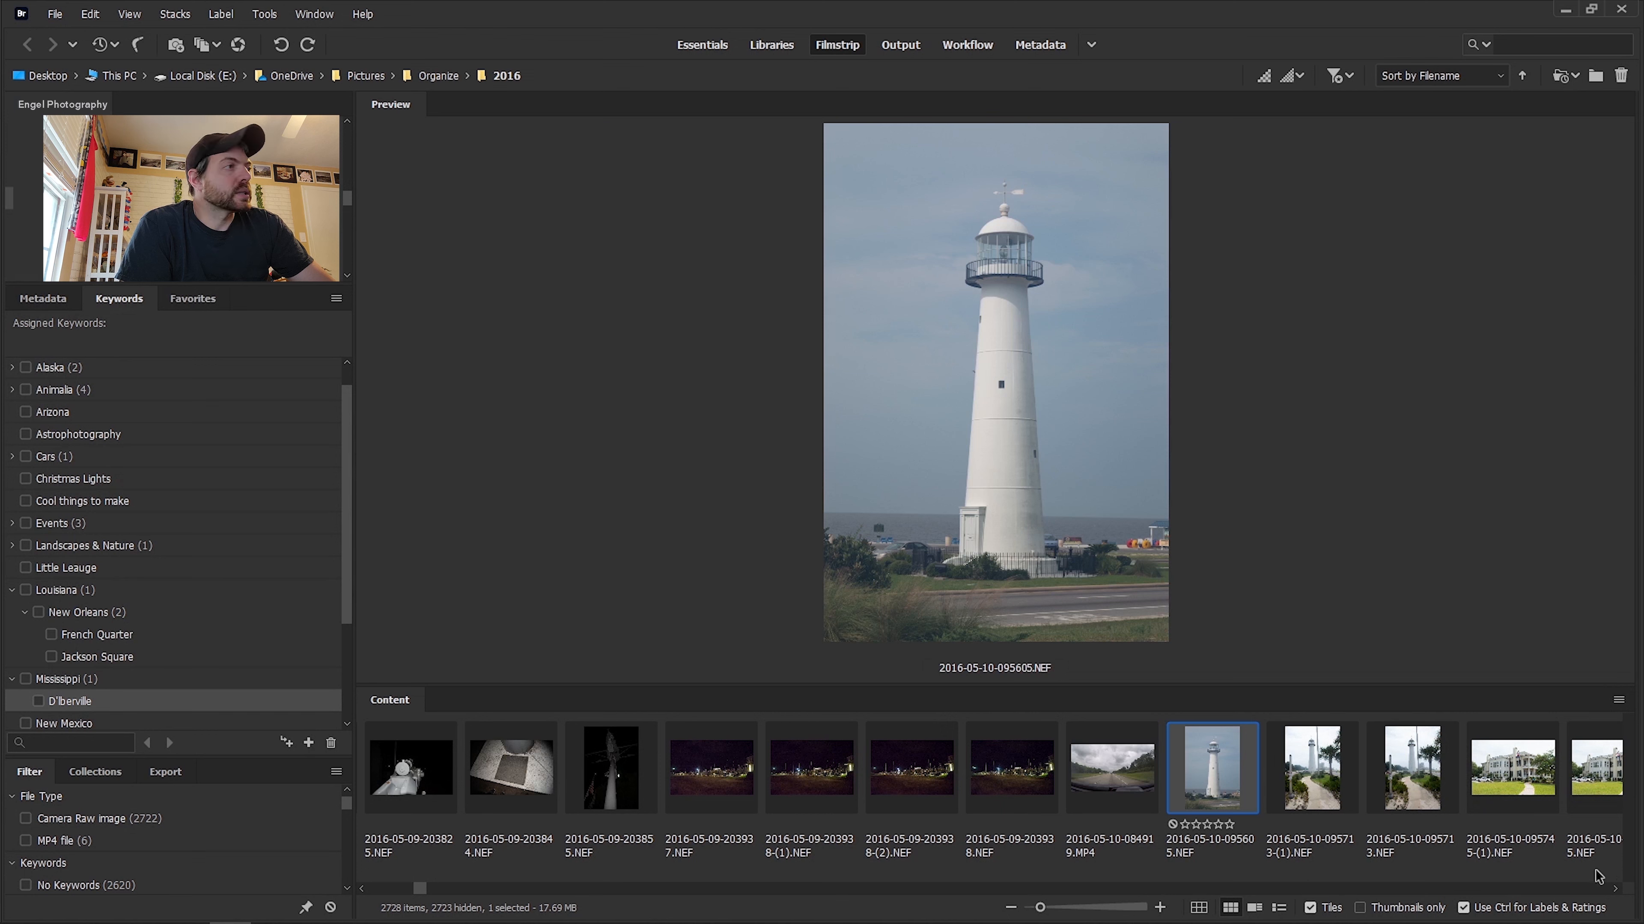
scroll(1616, 897, "down", 3)
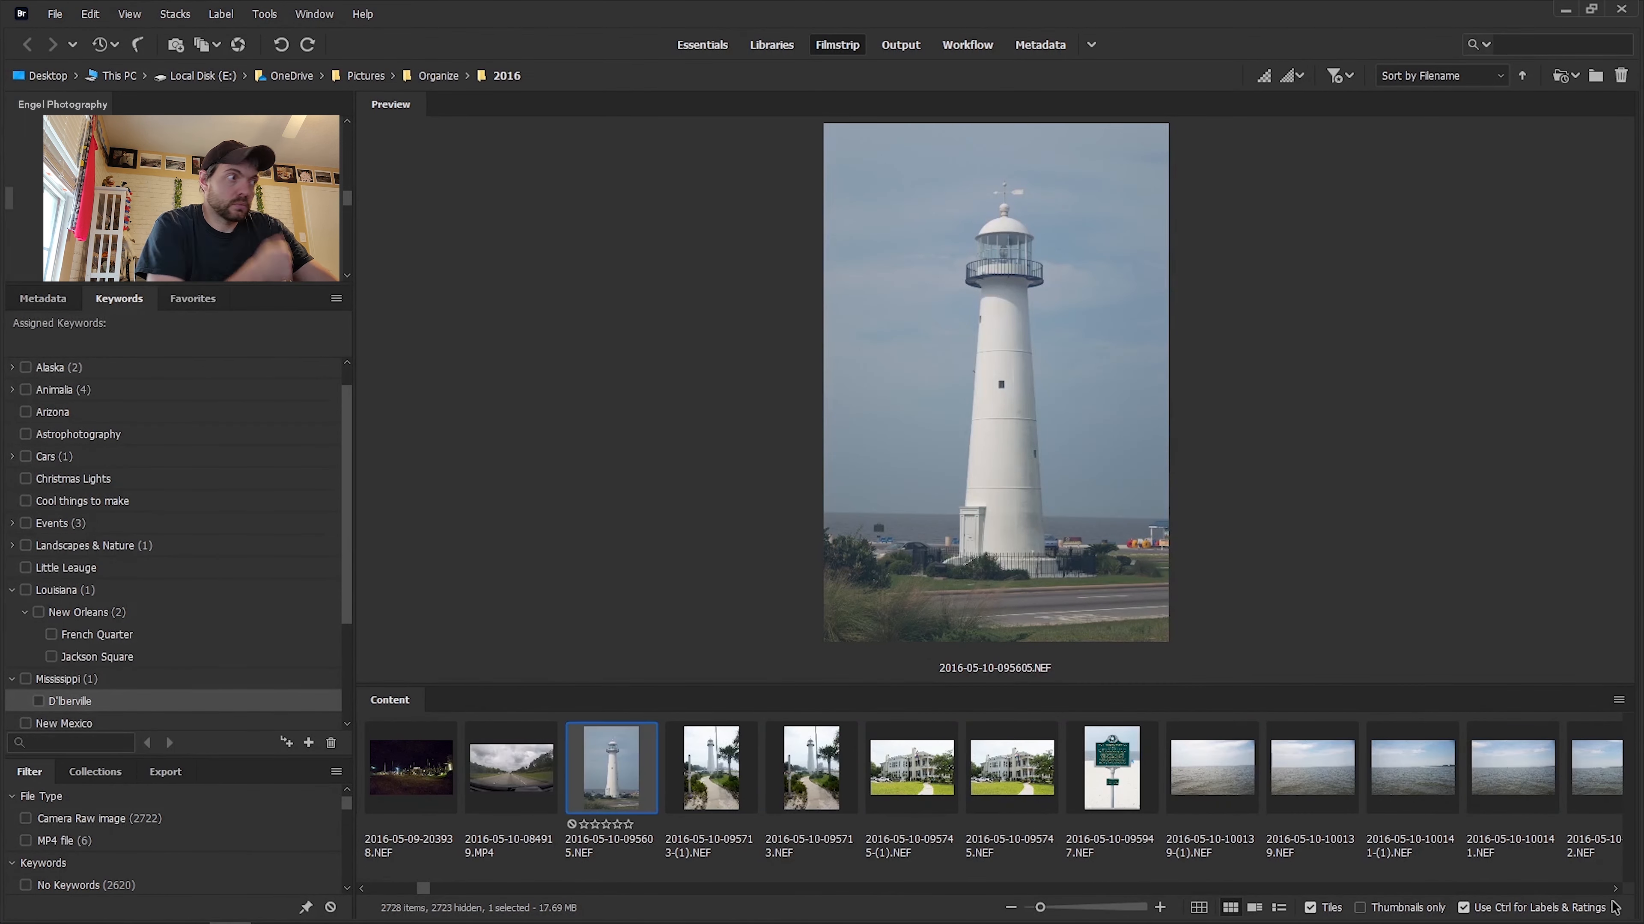
scroll(1619, 892, "down", 10)
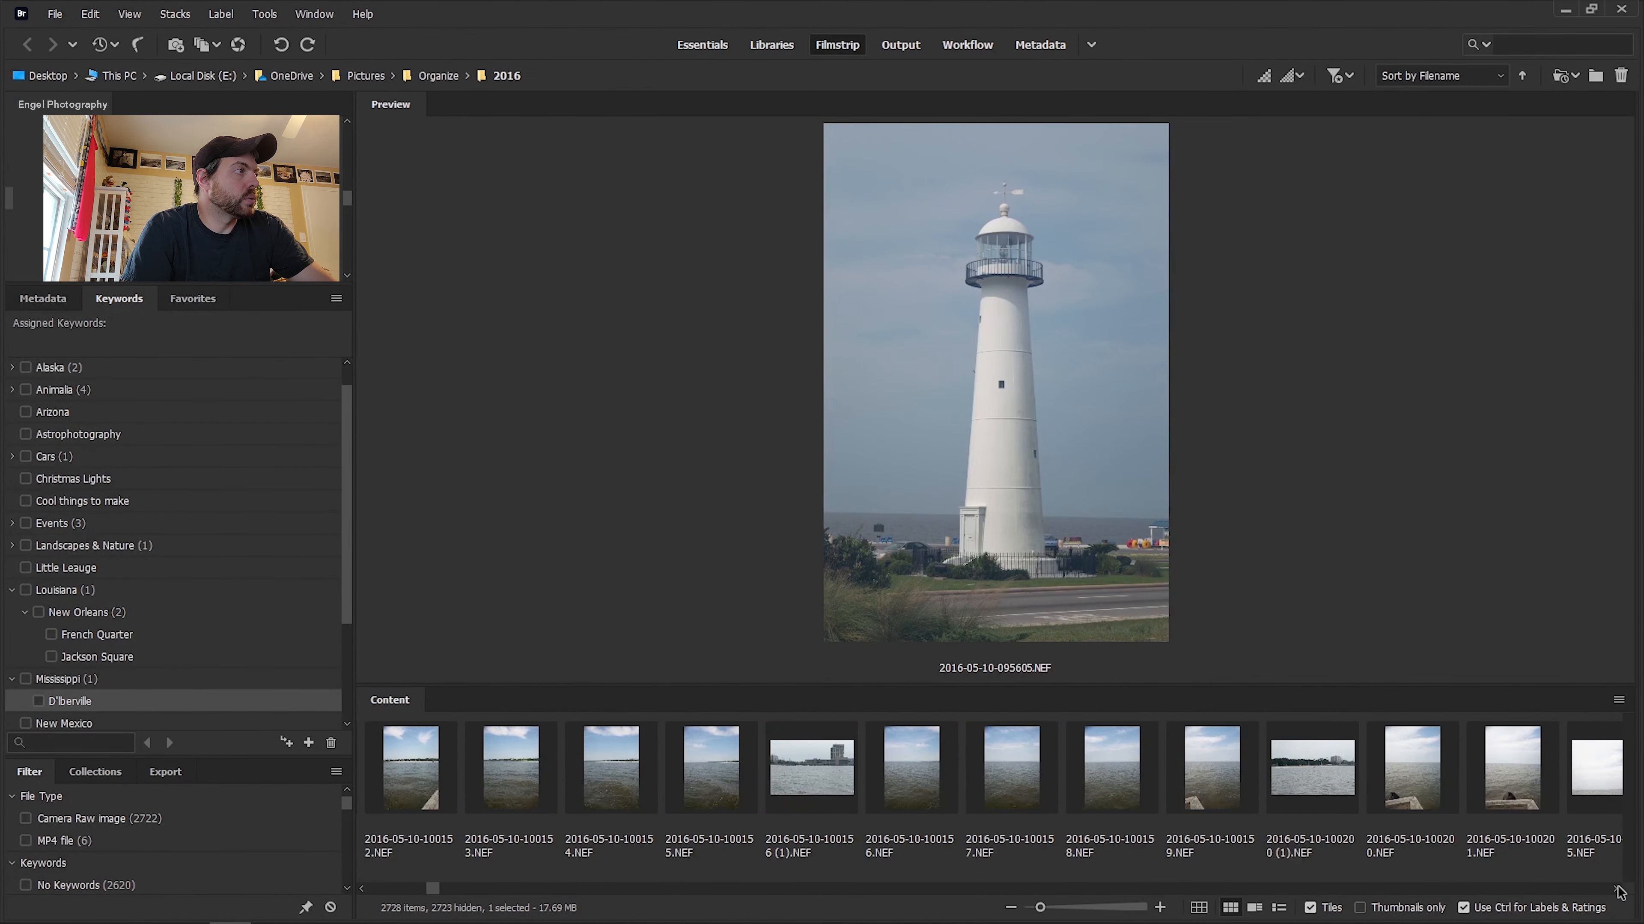
scroll(1619, 894, "down", 10)
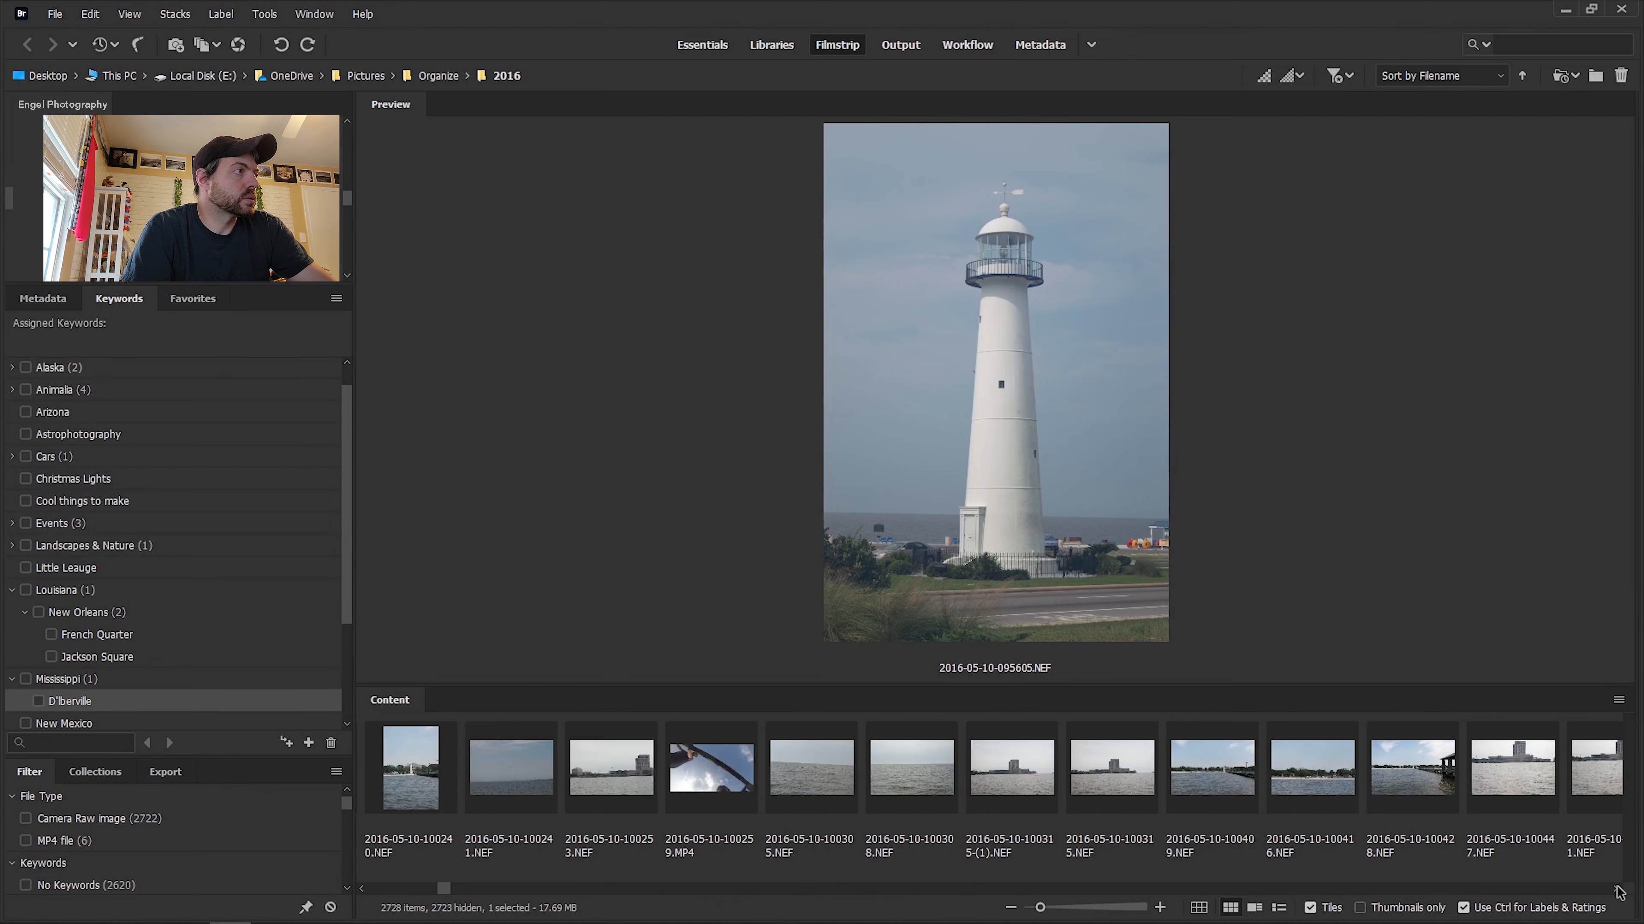
scroll(1620, 893, "down", 15)
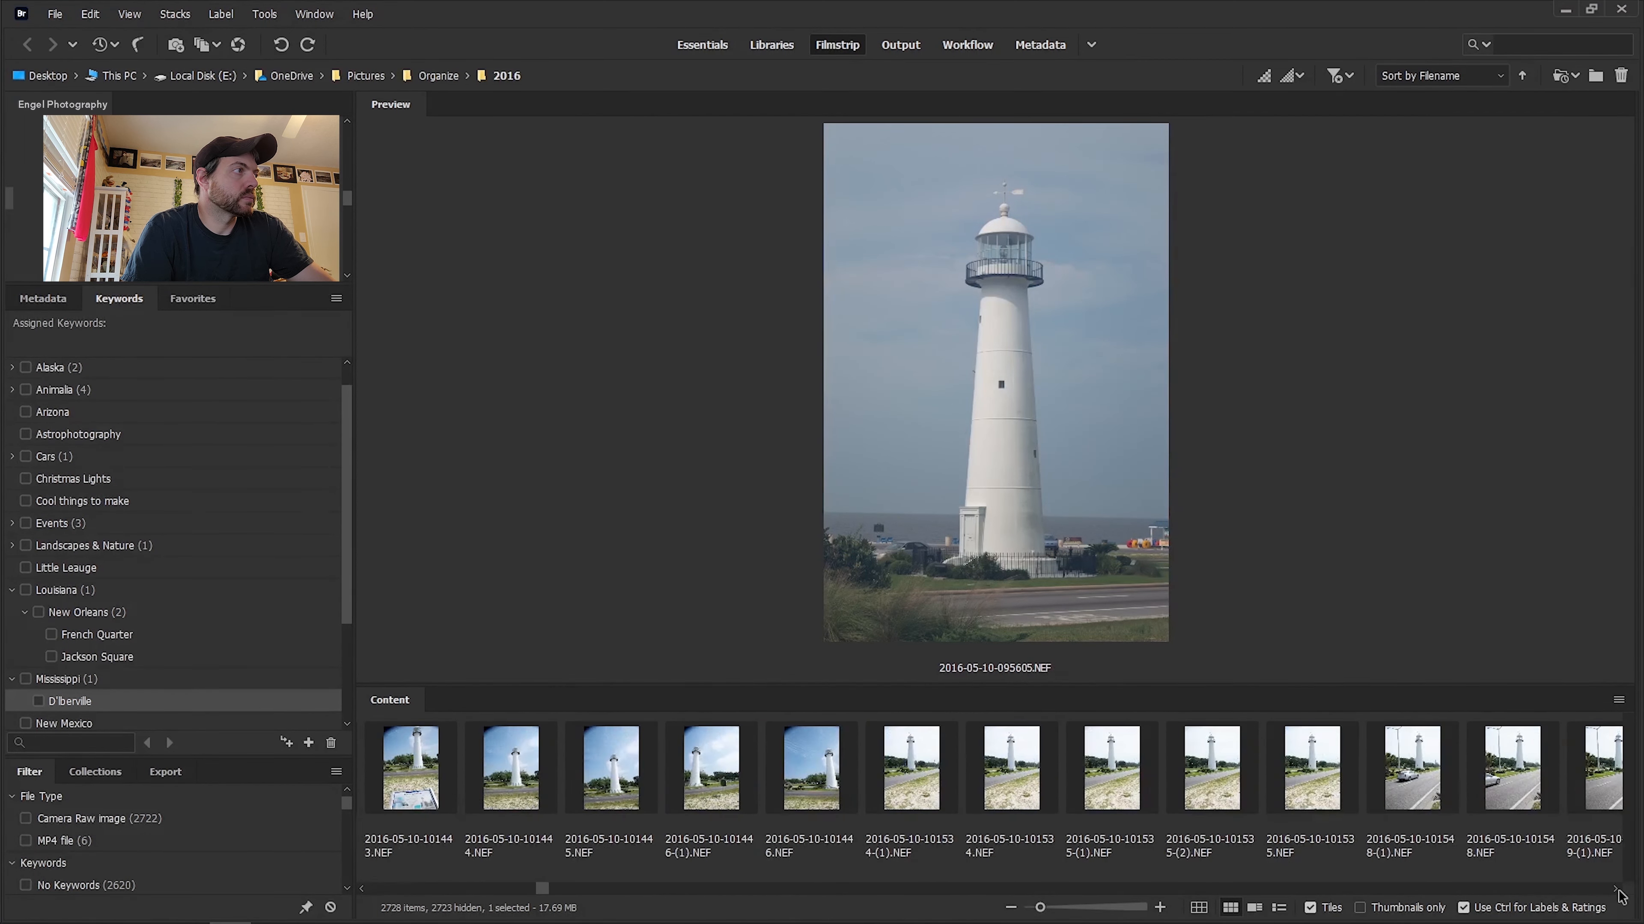
scroll(1620, 893, "down", 2)
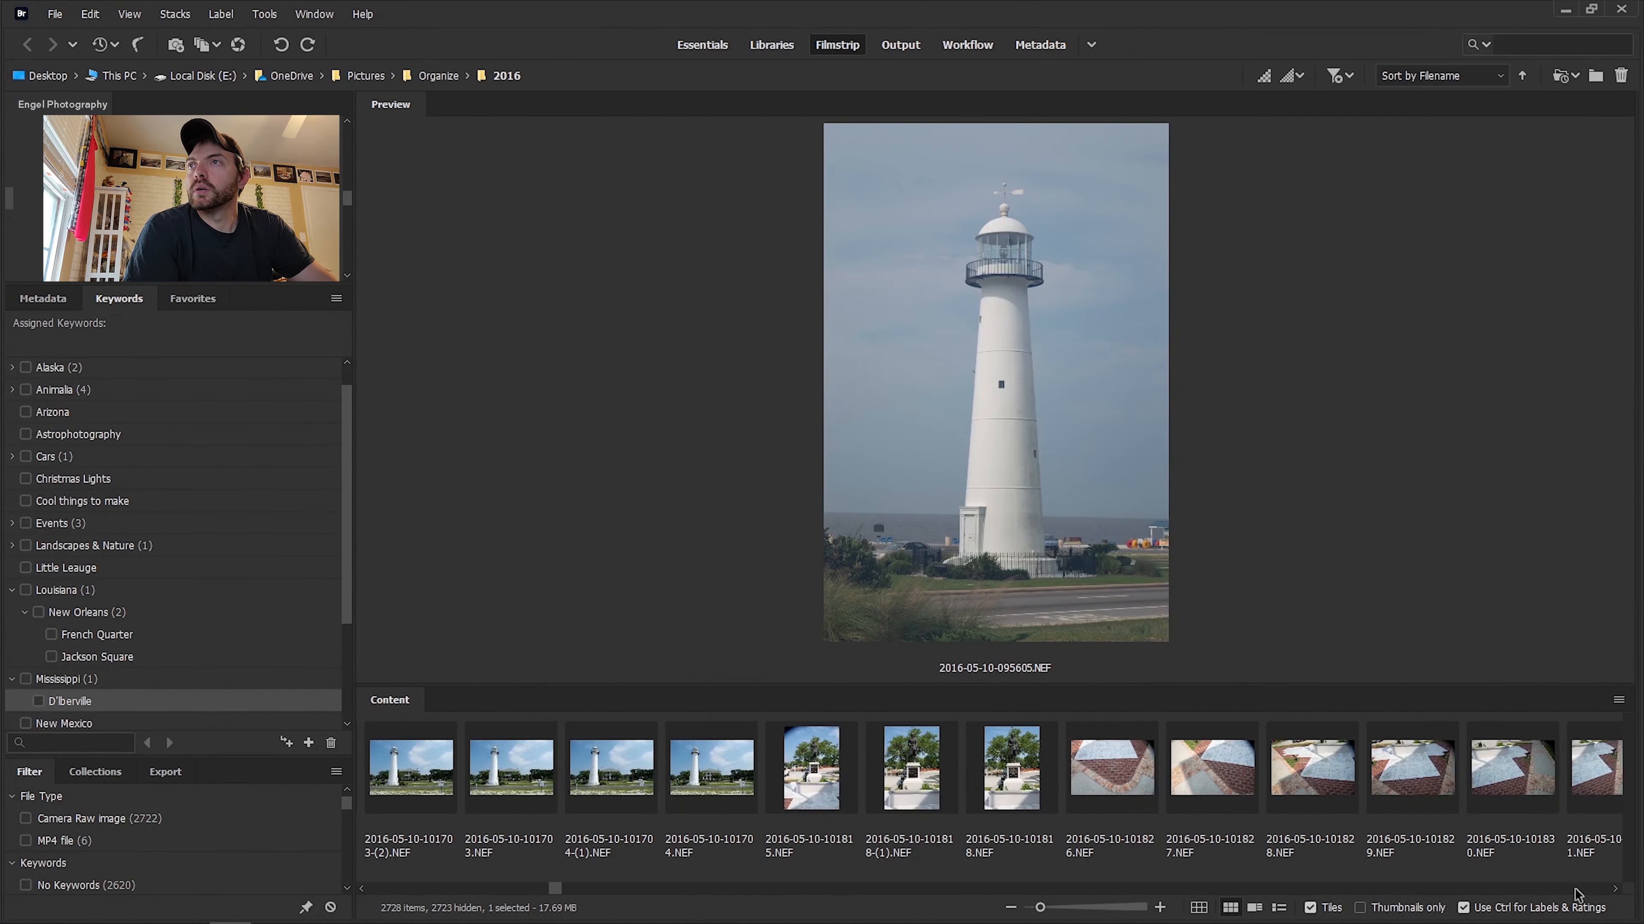
scroll(1579, 893, "down", 10)
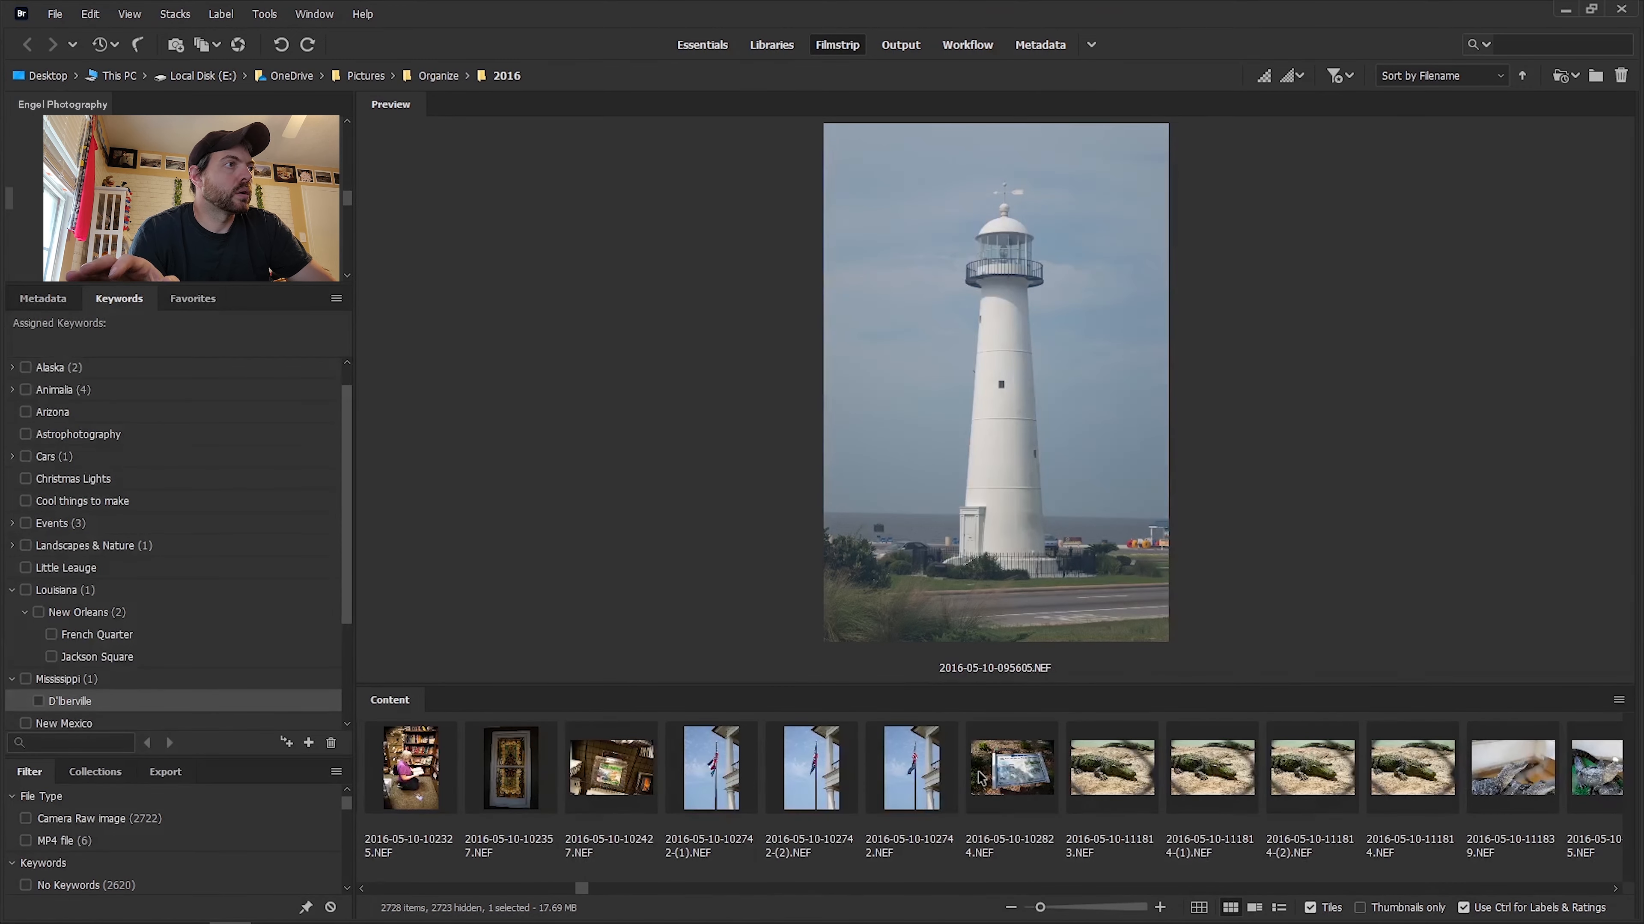
left_click(1012, 780, "shift")
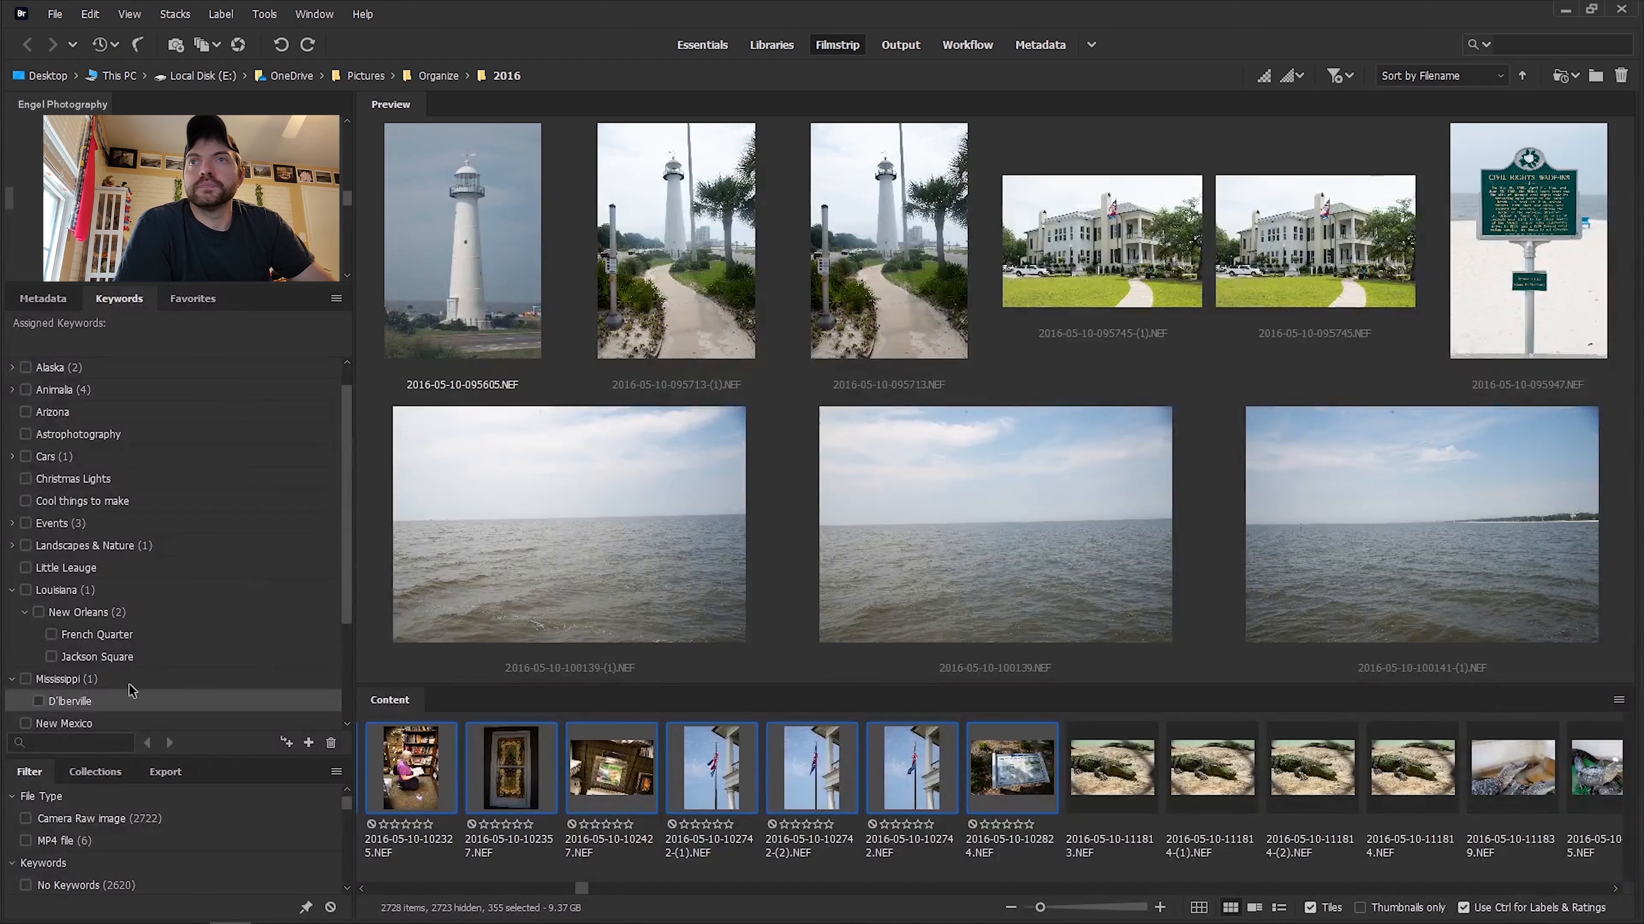
Add Biloxi > Biloxi Lighthouse under Mississippi and tag the lighthouse photos with Biloxi Lighthouse and Mississippi.
left_click(285, 745)
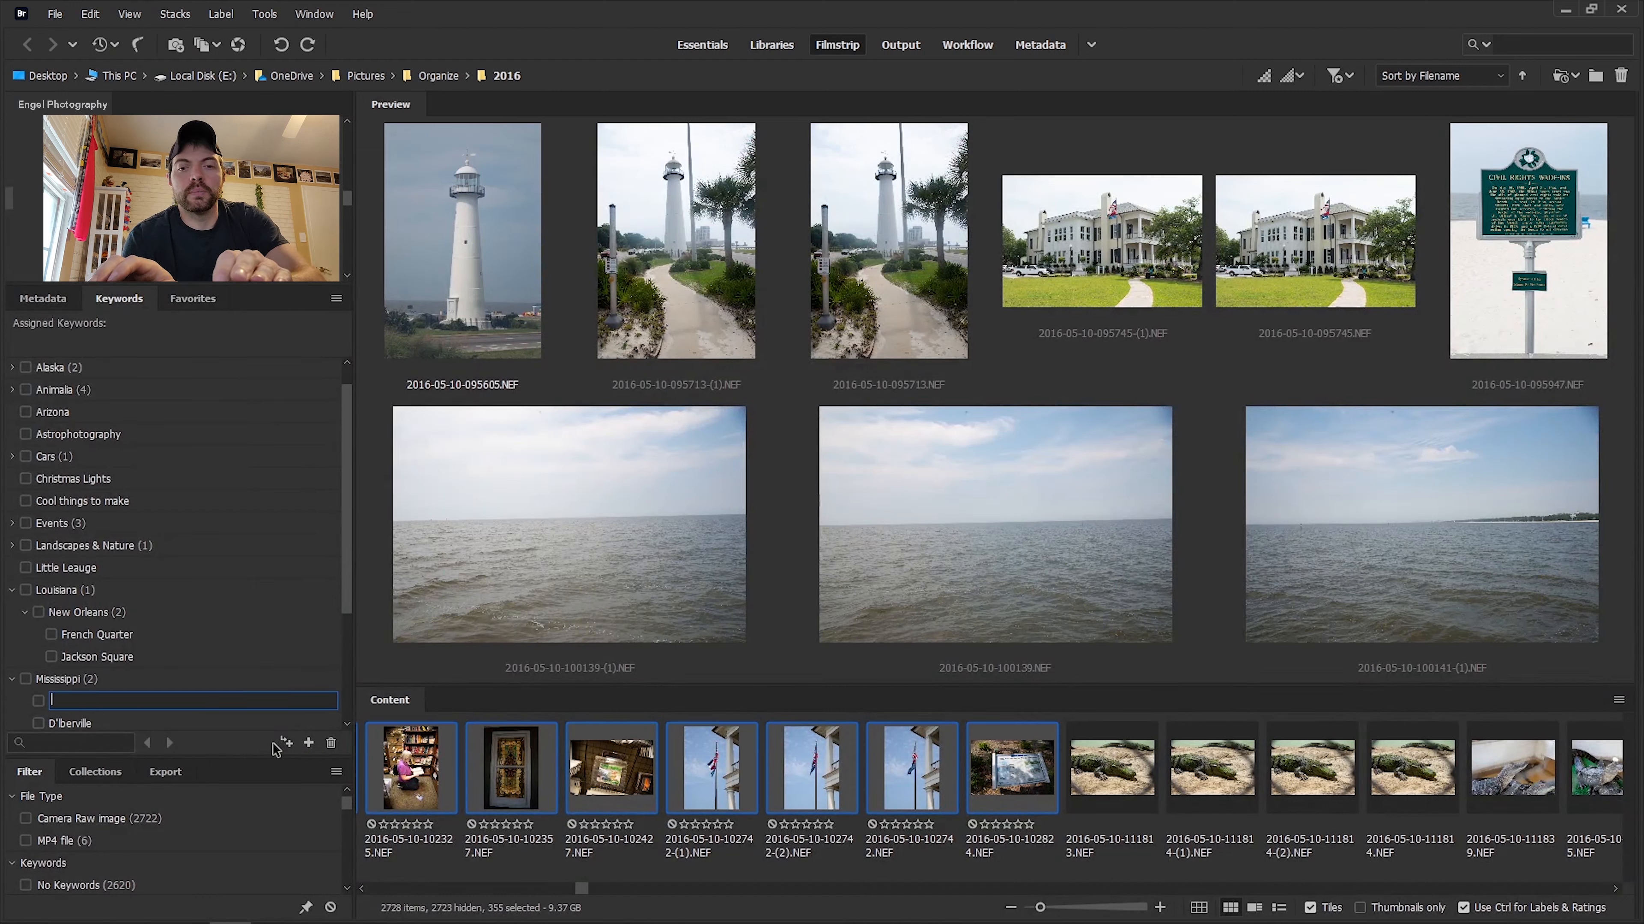
key("BackSpace")
type("Biloxi")
key("Return")
left_click(287, 745)
type("Bilo")
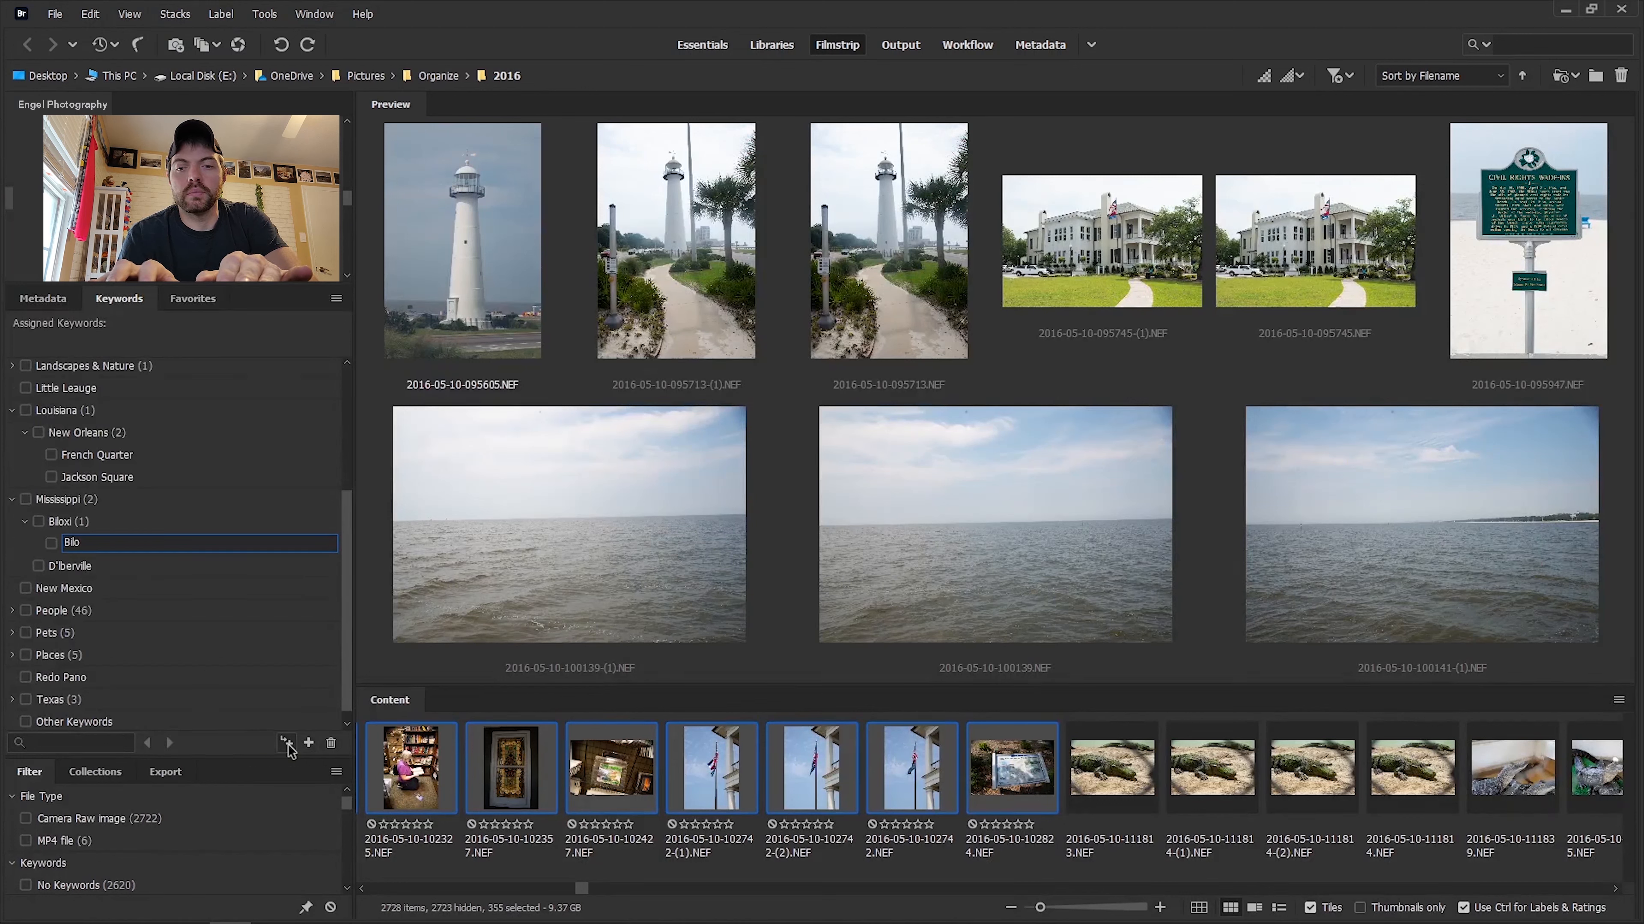
type("xi L")
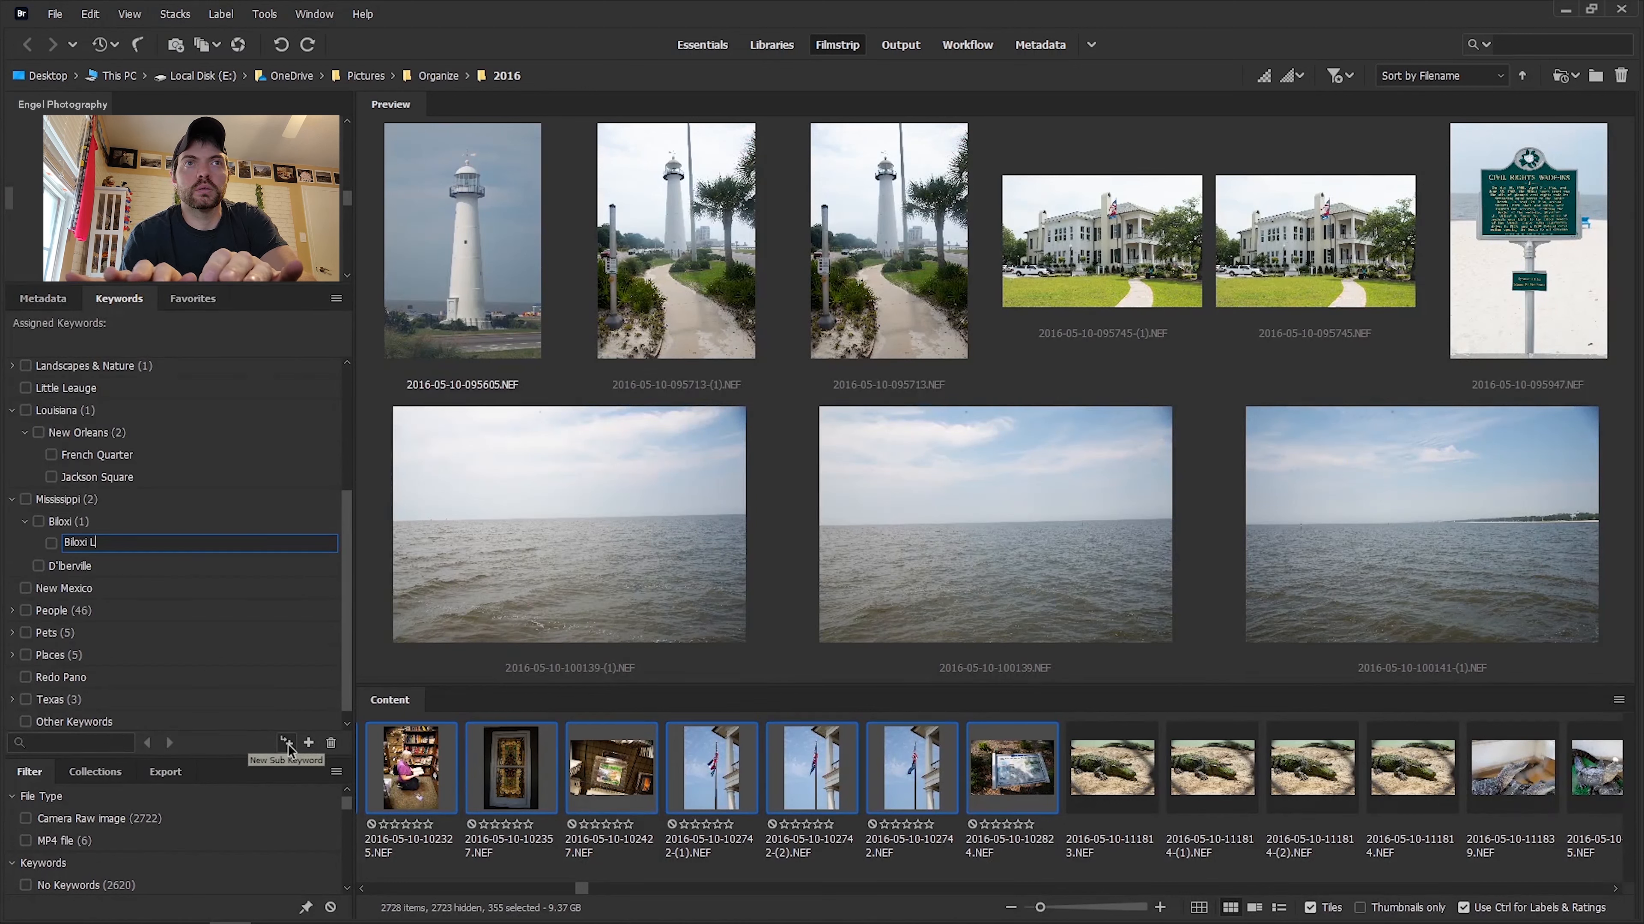
type("ighthouse")
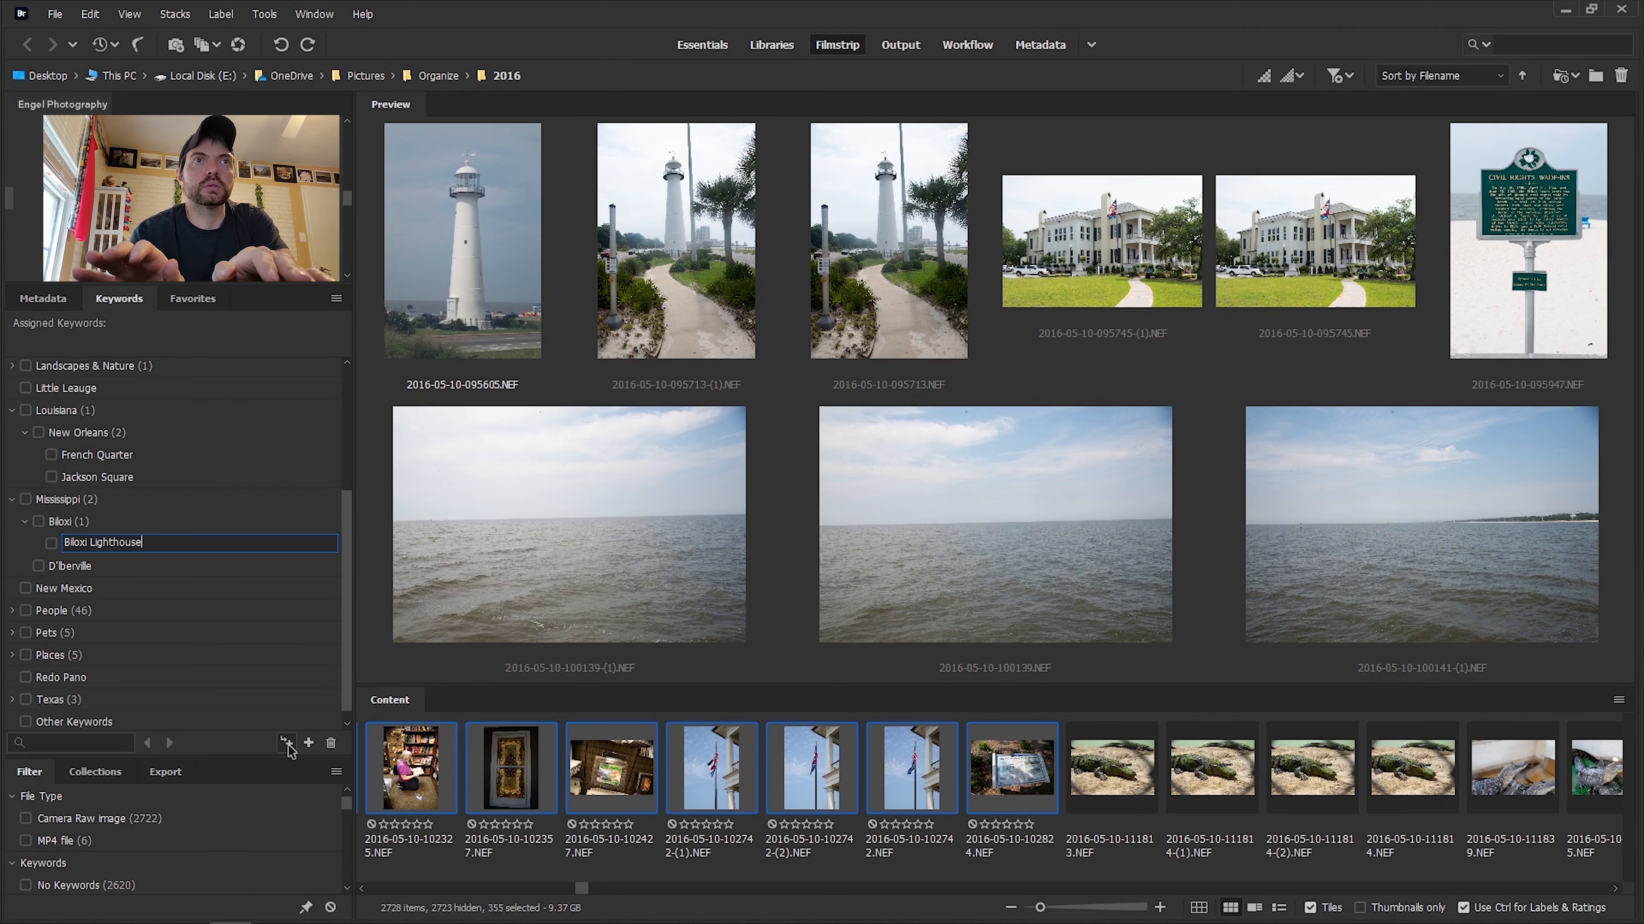
key("Return")
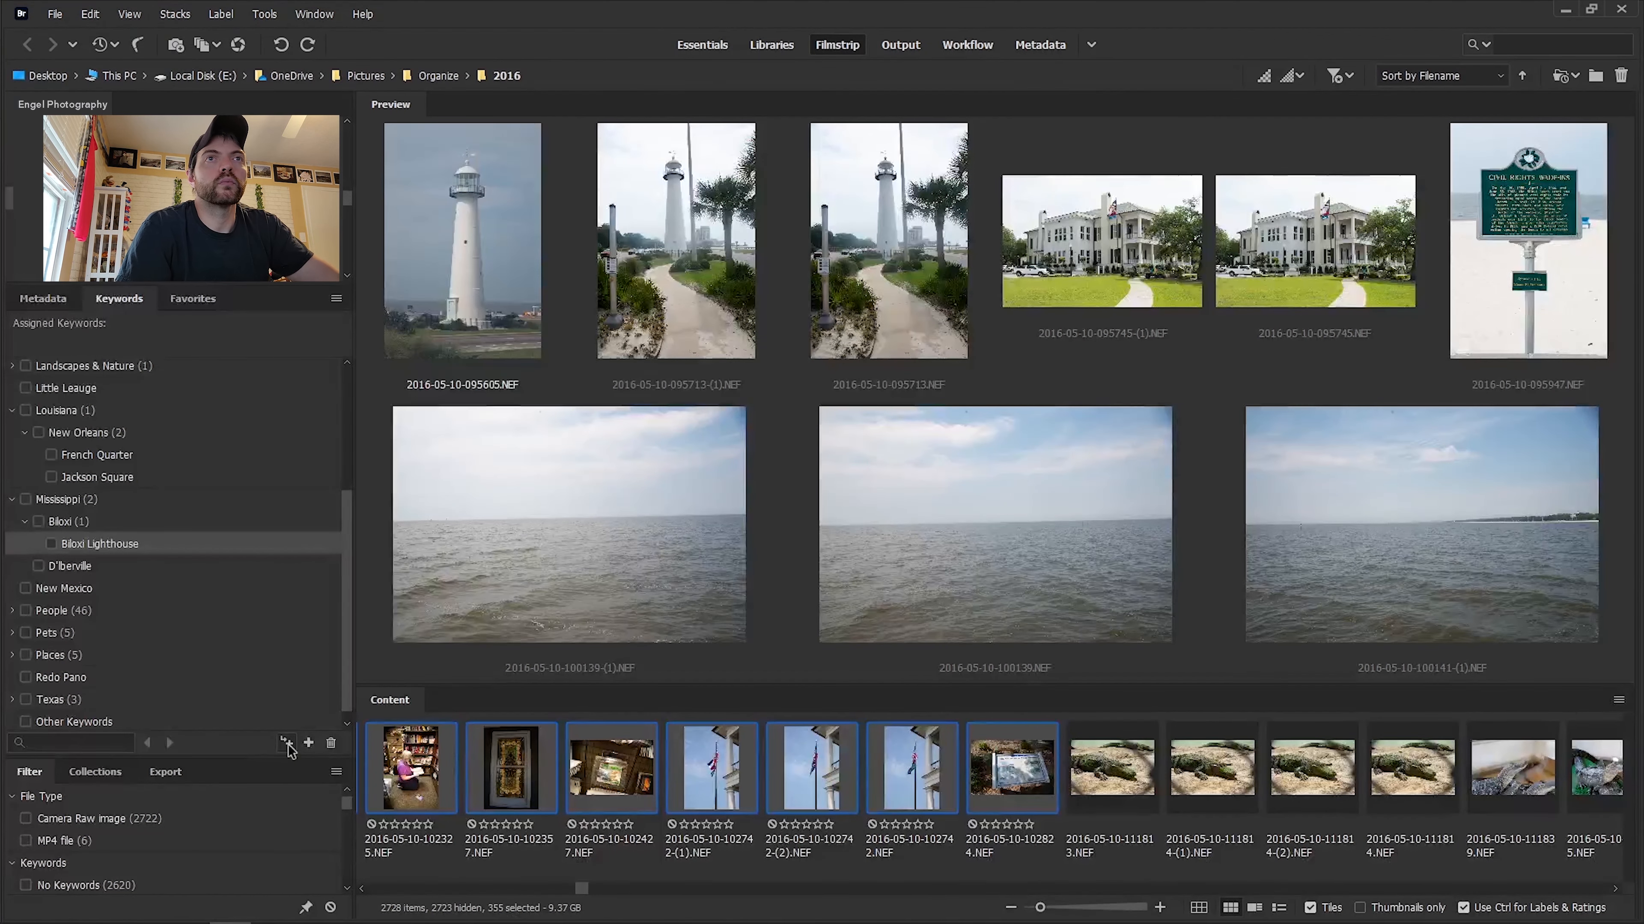
left_click(52, 544)
left_click(27, 500)
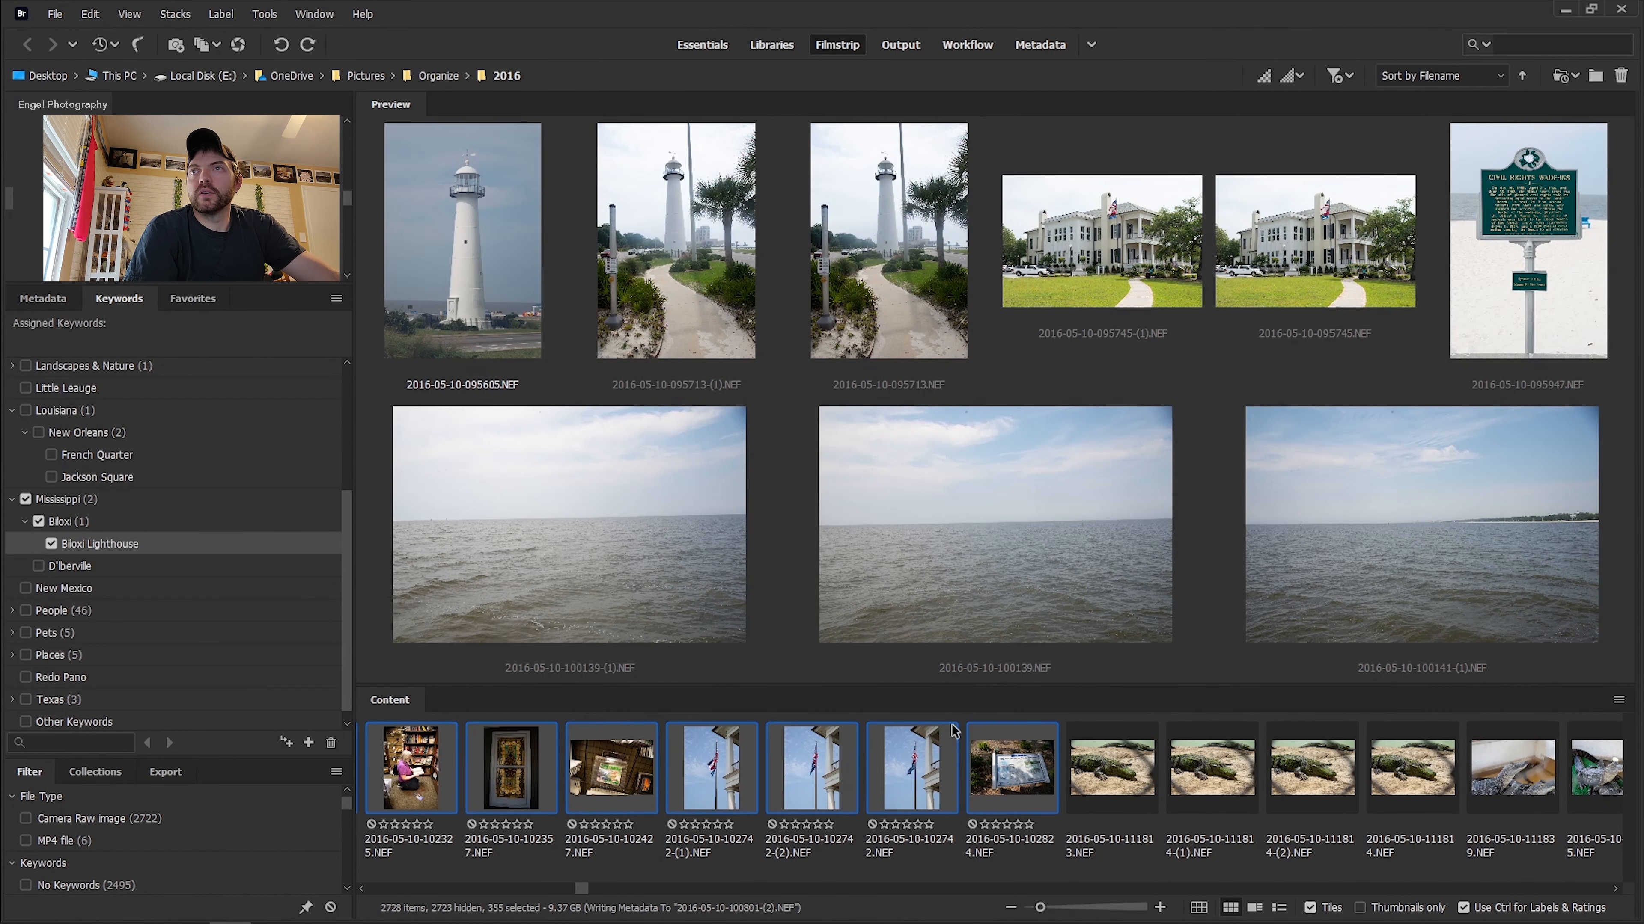
Select the alligator photos from the first one through 2016-05-10-123104.NEF.
left_click(1102, 779)
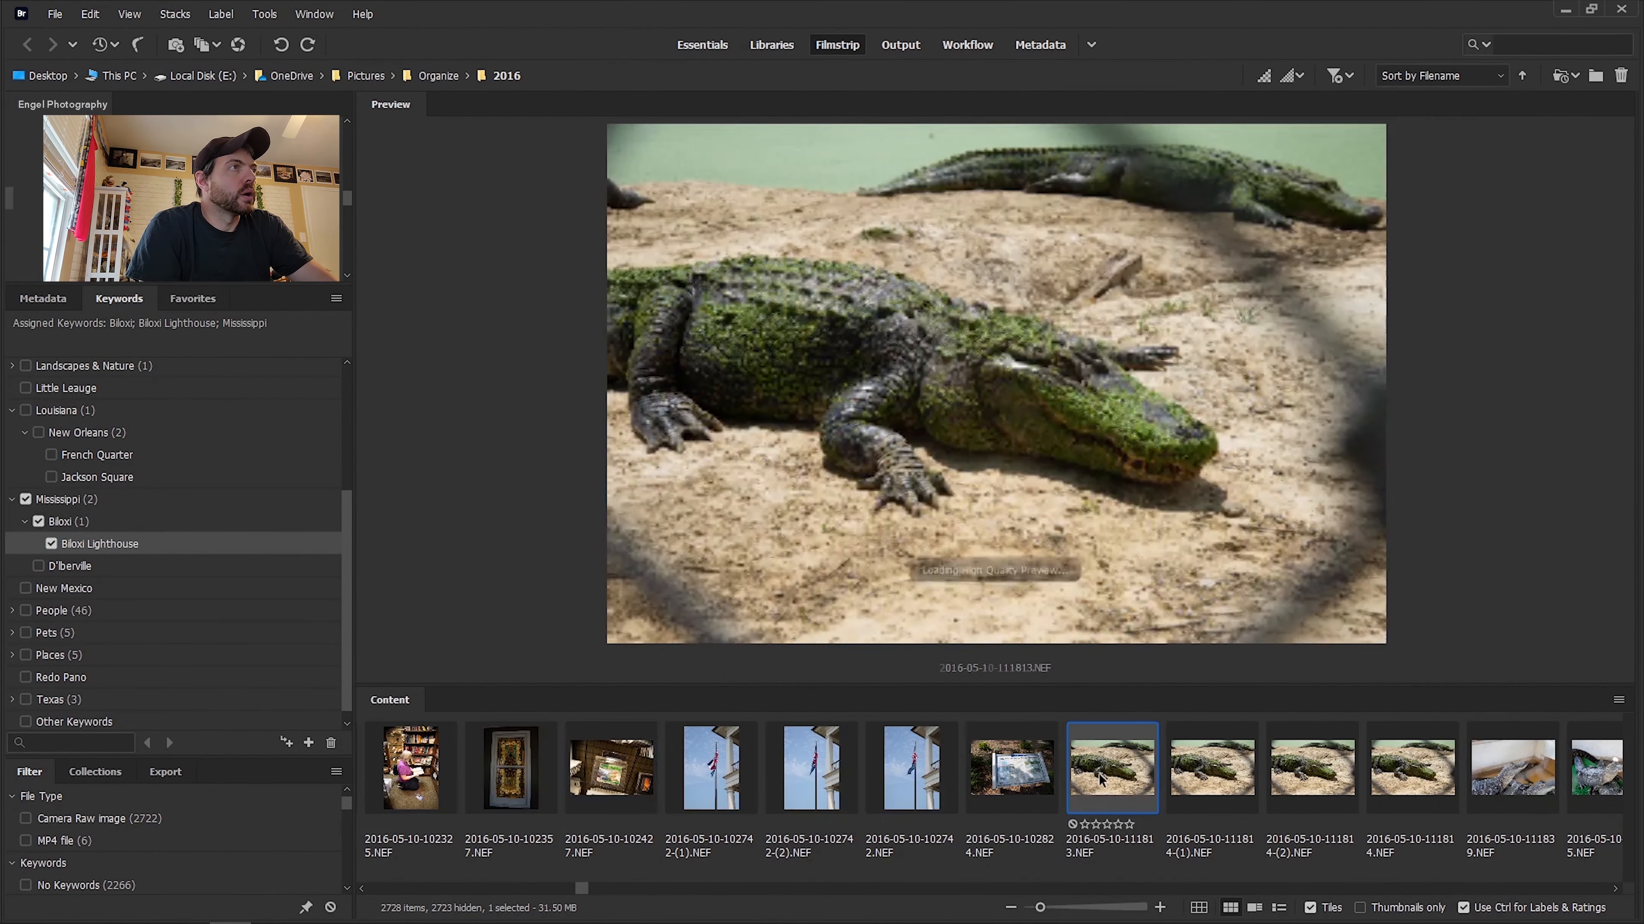
left_click(1616, 889)
left_click(1617, 889)
left_click(1617, 889)
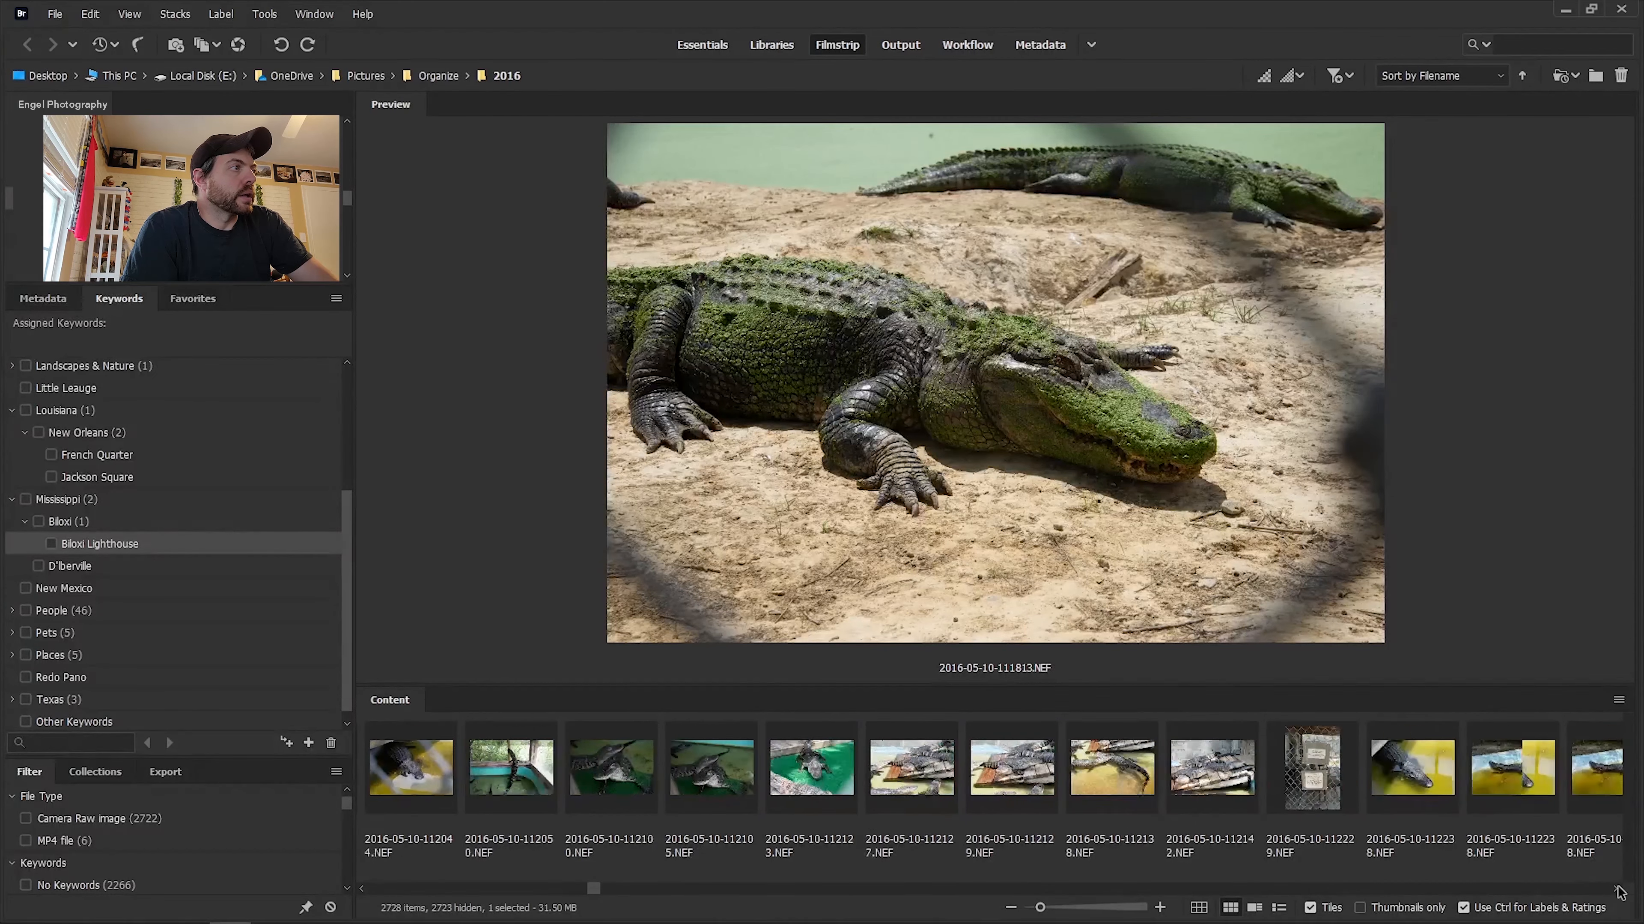
left_click(1617, 889)
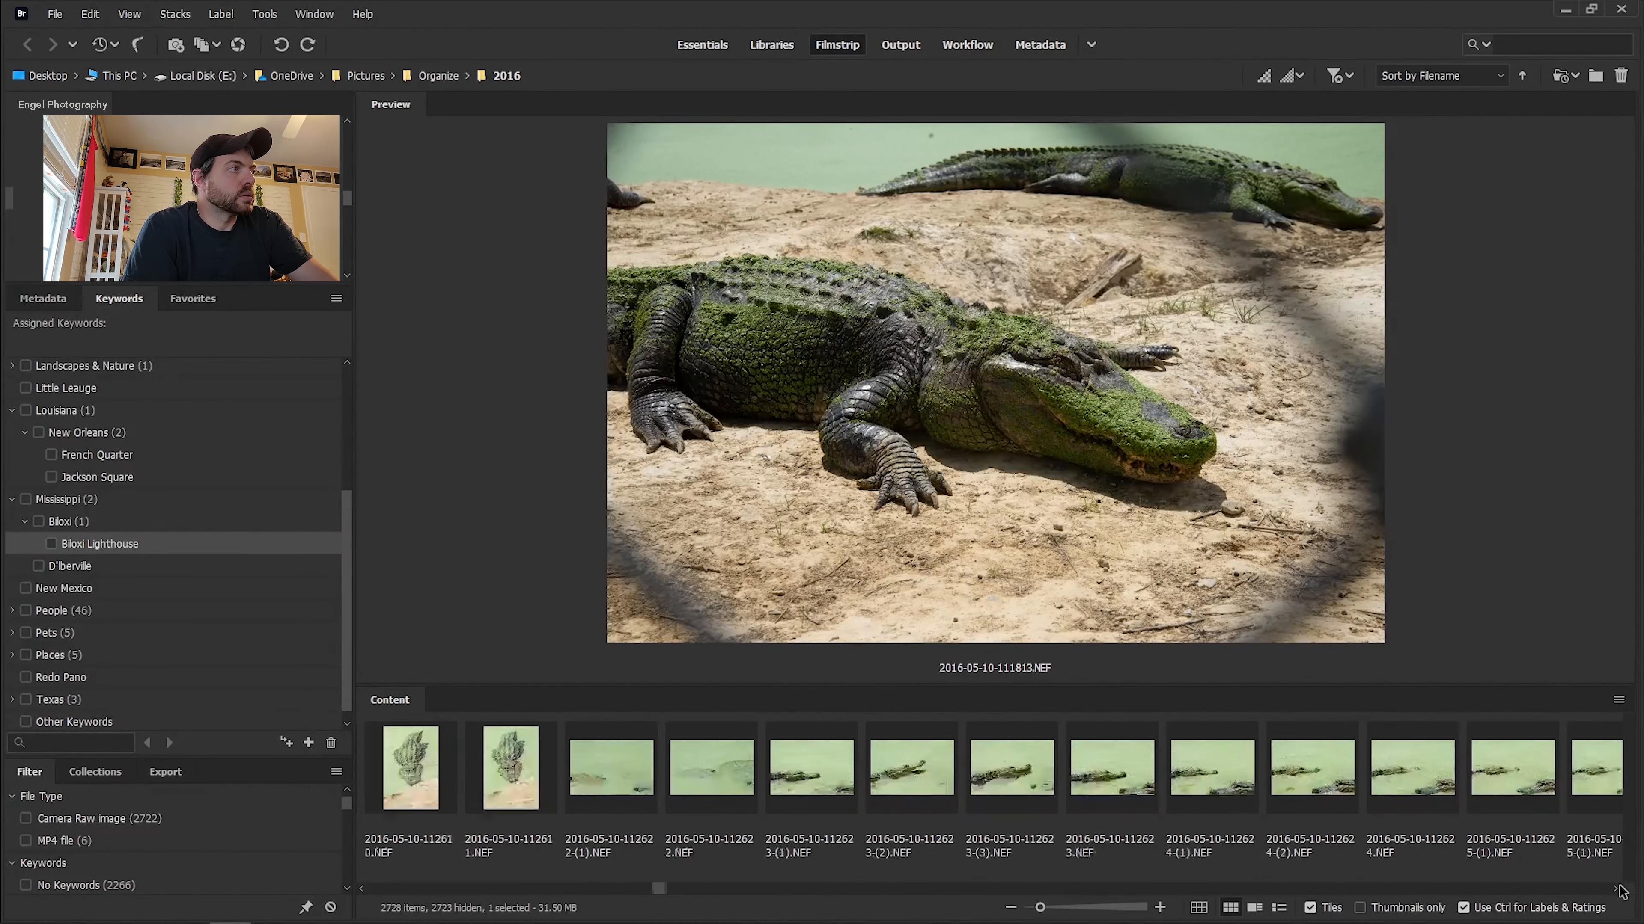
left_click(1617, 889)
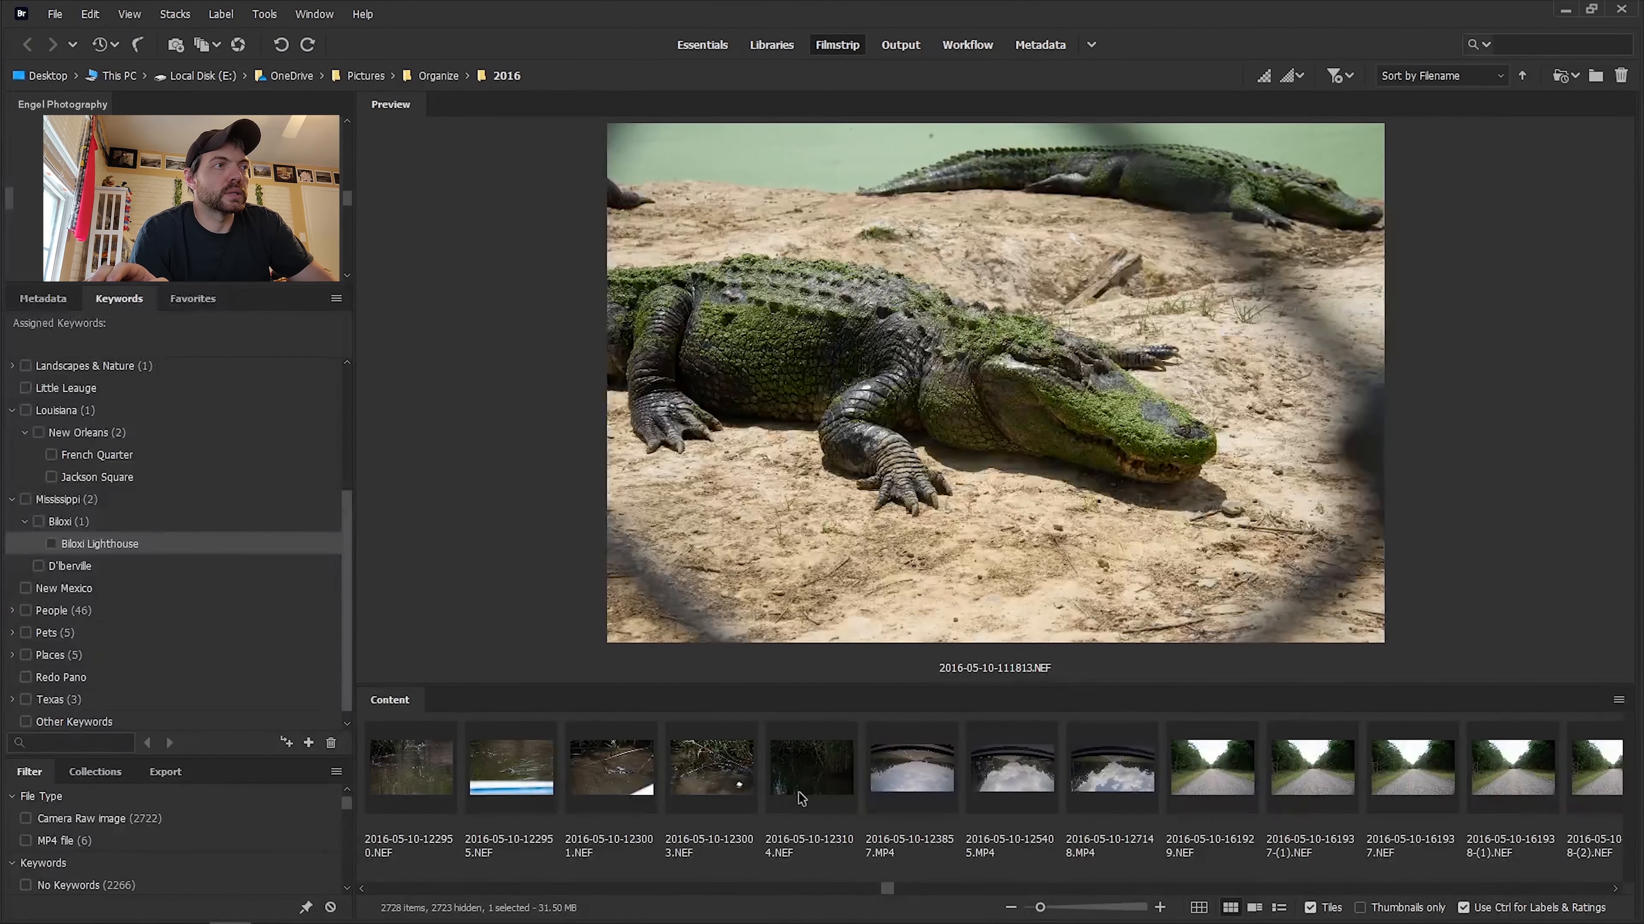
left_click(806, 784, "shift")
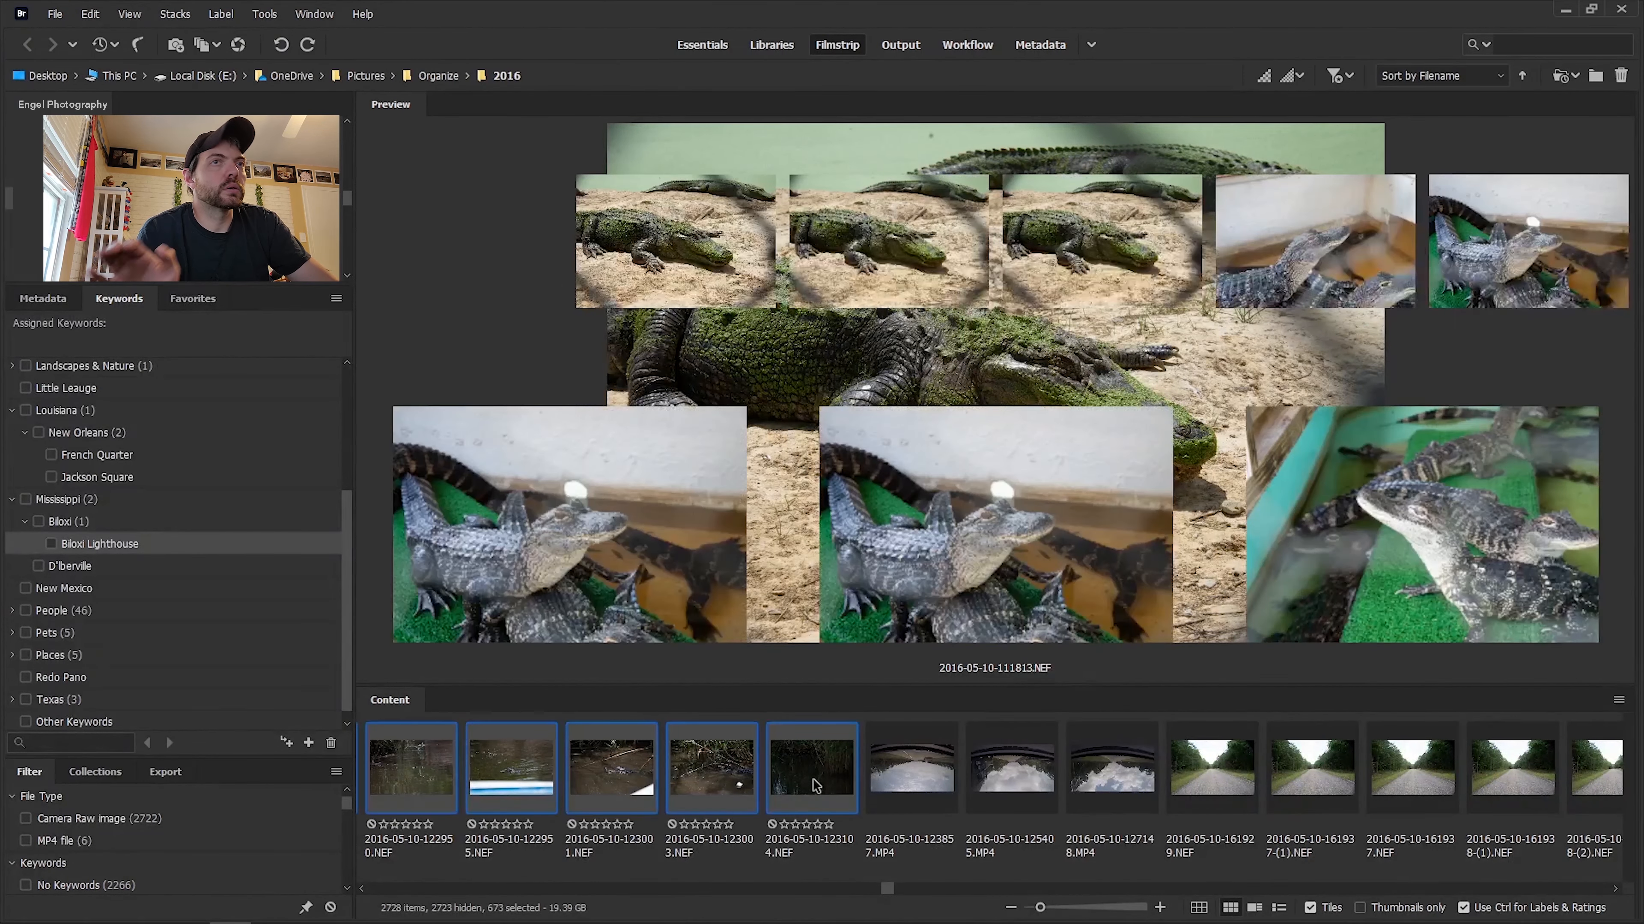
Create a Moss Point keyword nested under Mississippi.
left_click(71, 503)
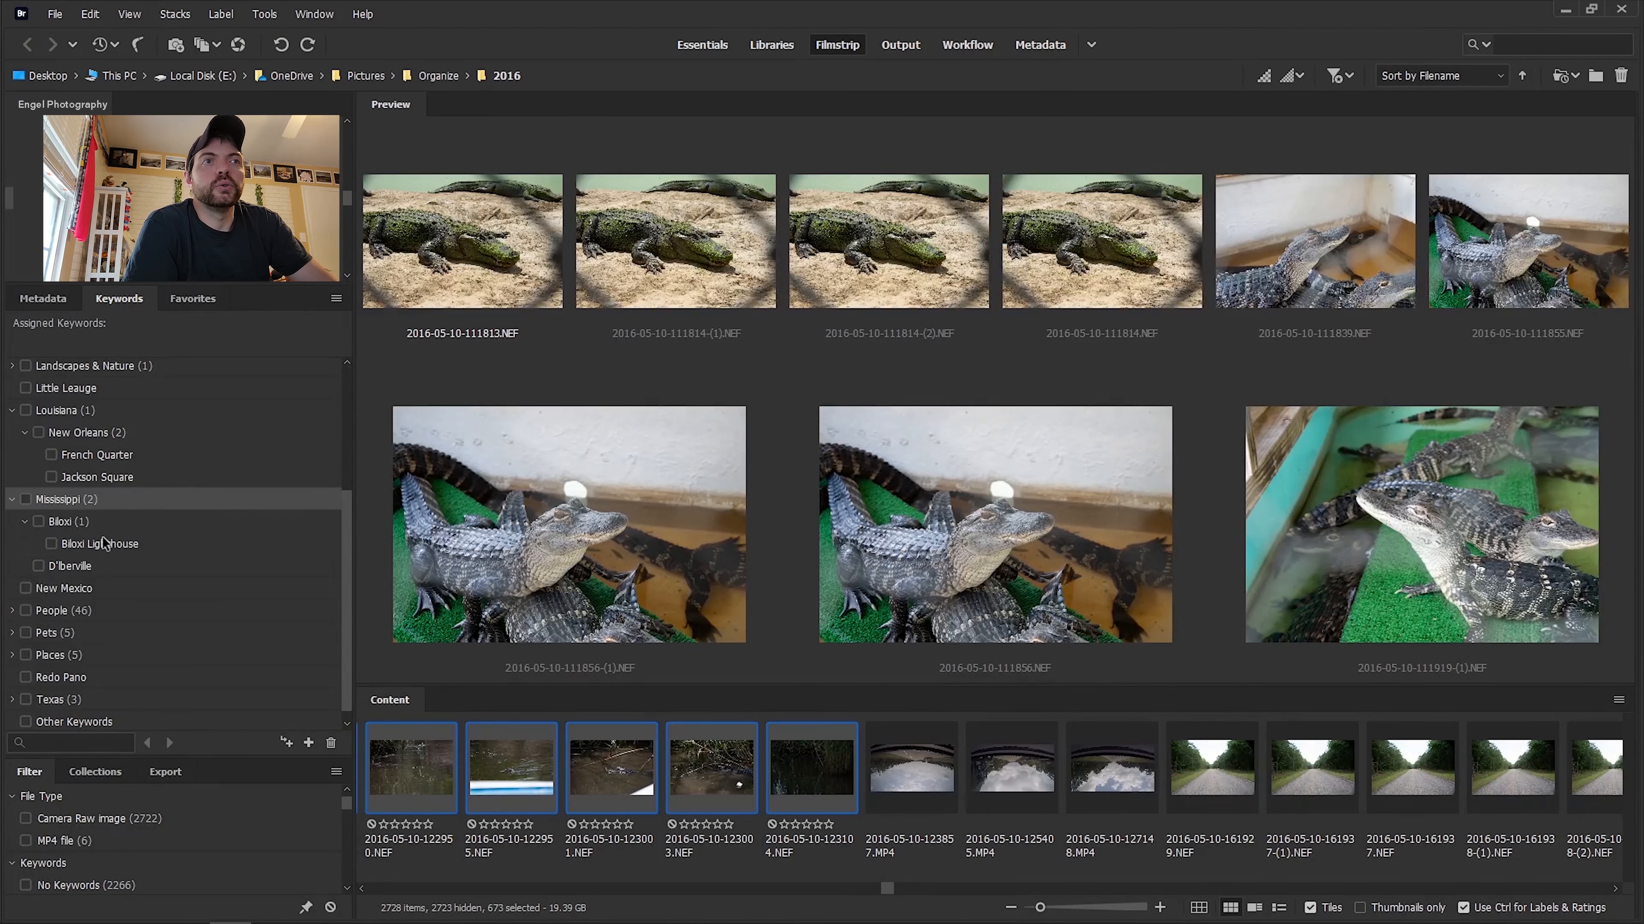
left_click(286, 743)
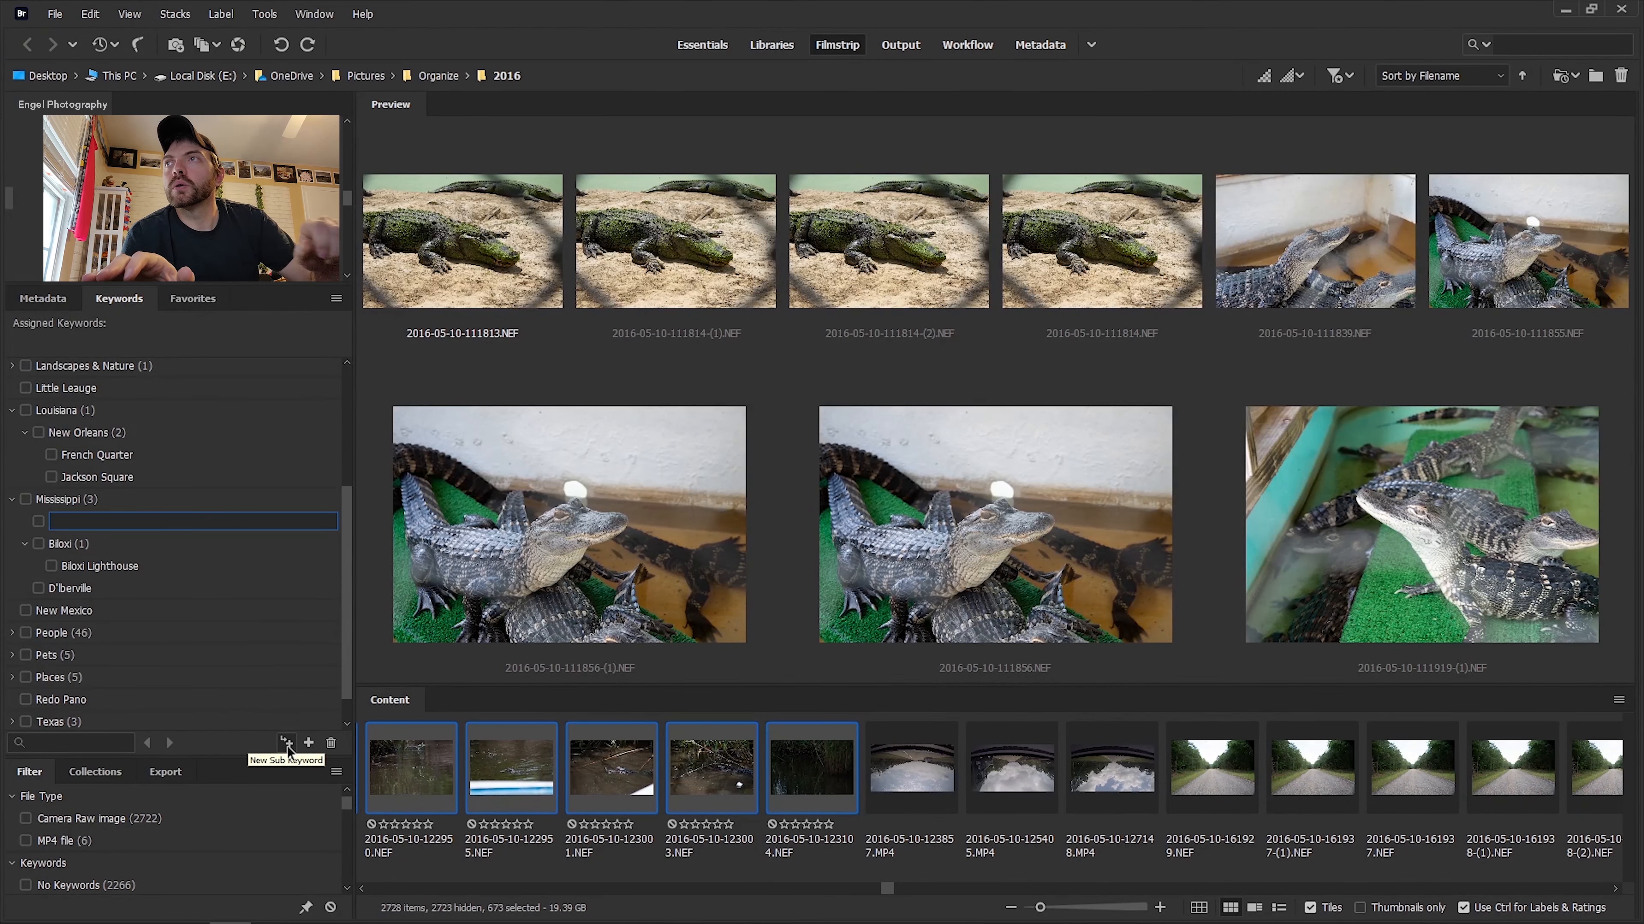
type("Moss P")
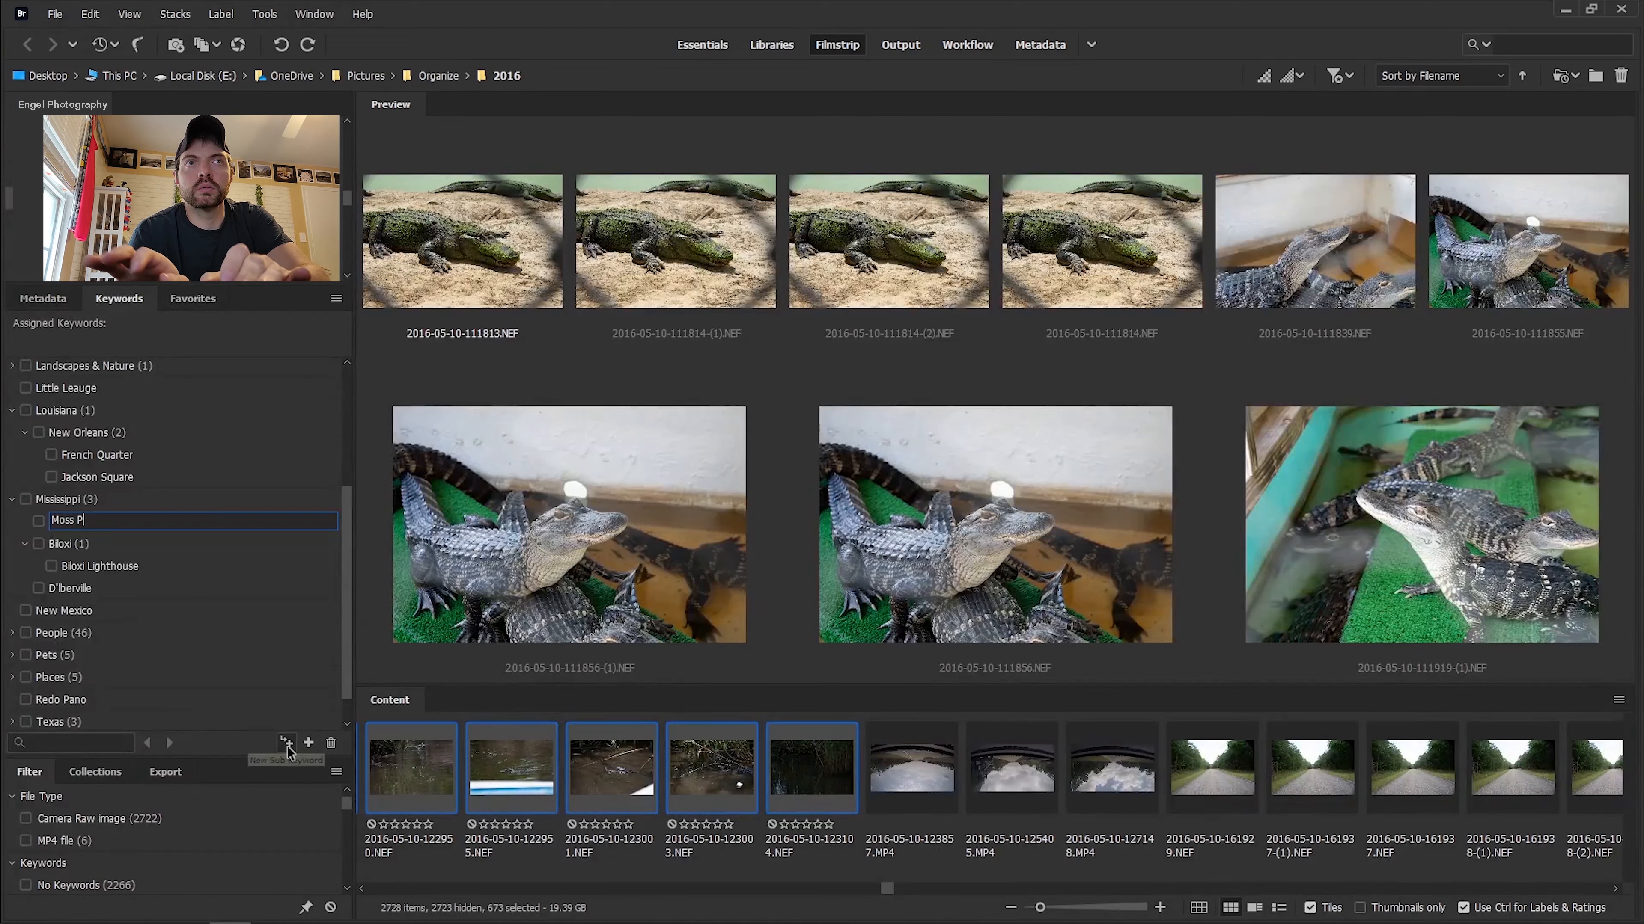
type("oint")
key("Return")
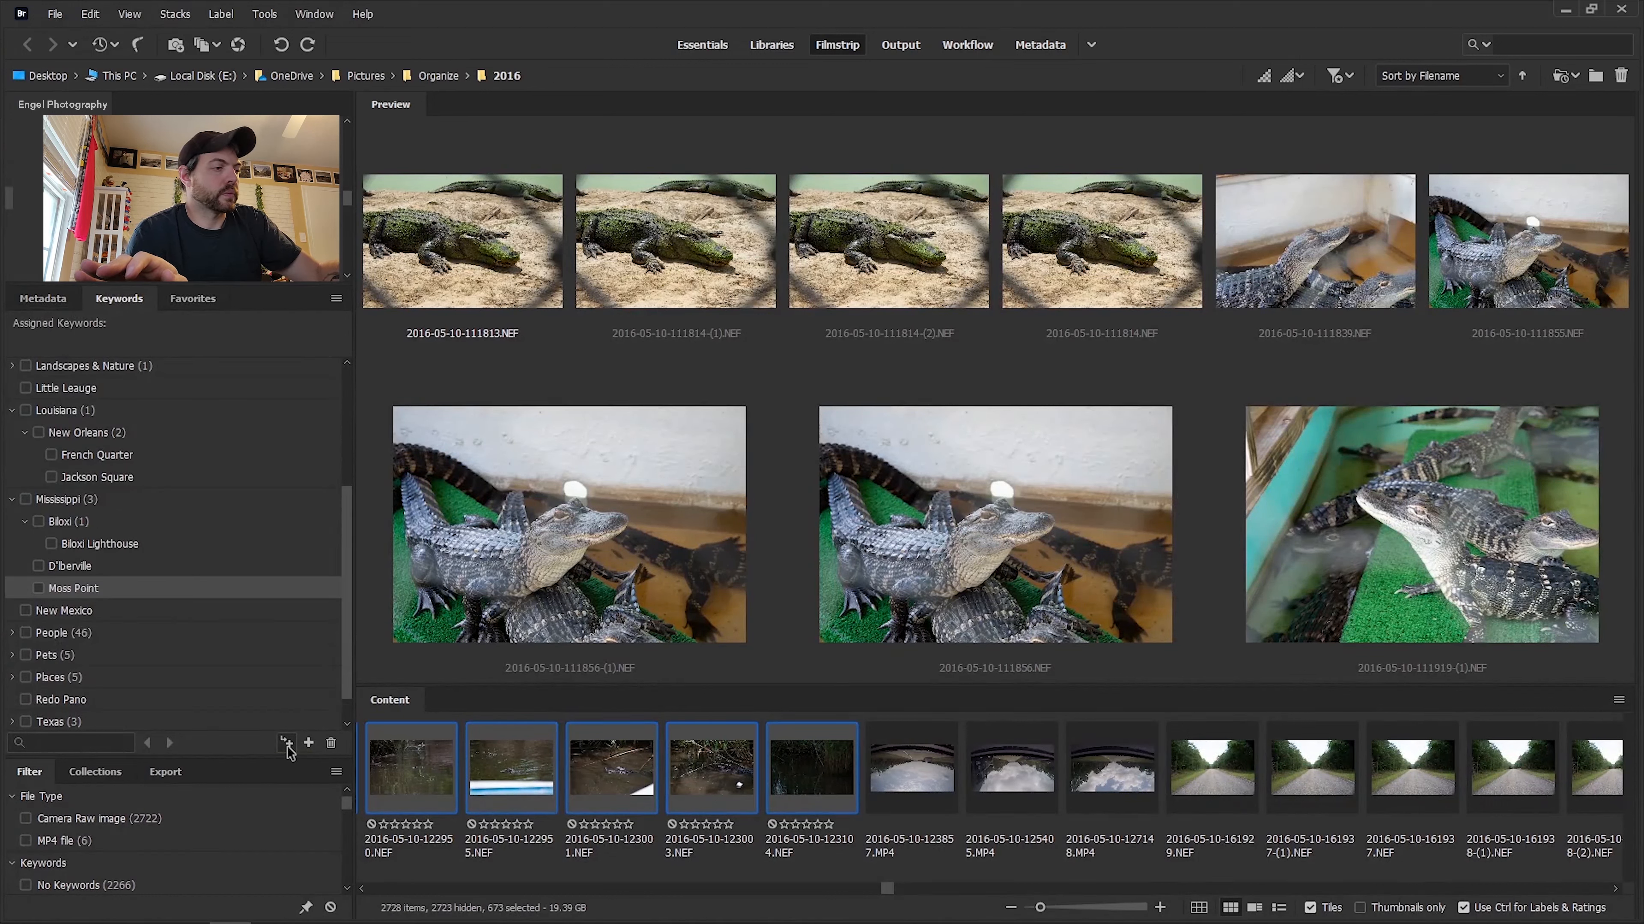
Tag the gator photos with a new Gulf Coast Gator Ranch & Tours keyword, Moss Point, and Mississippi.
left_click(287, 745)
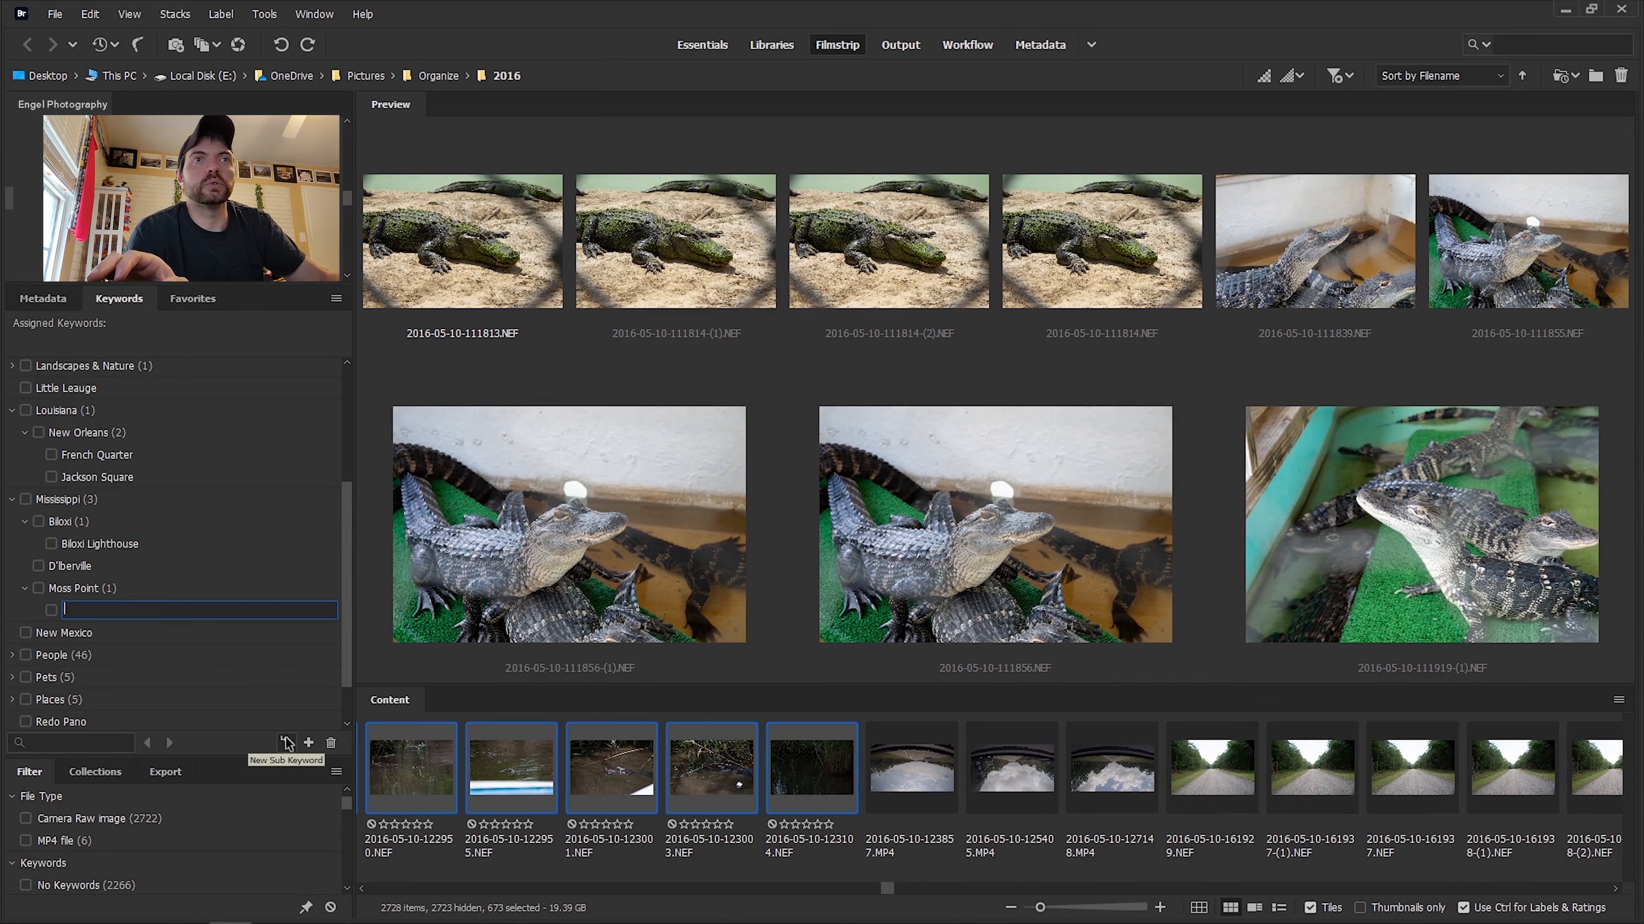
type("Gulf C")
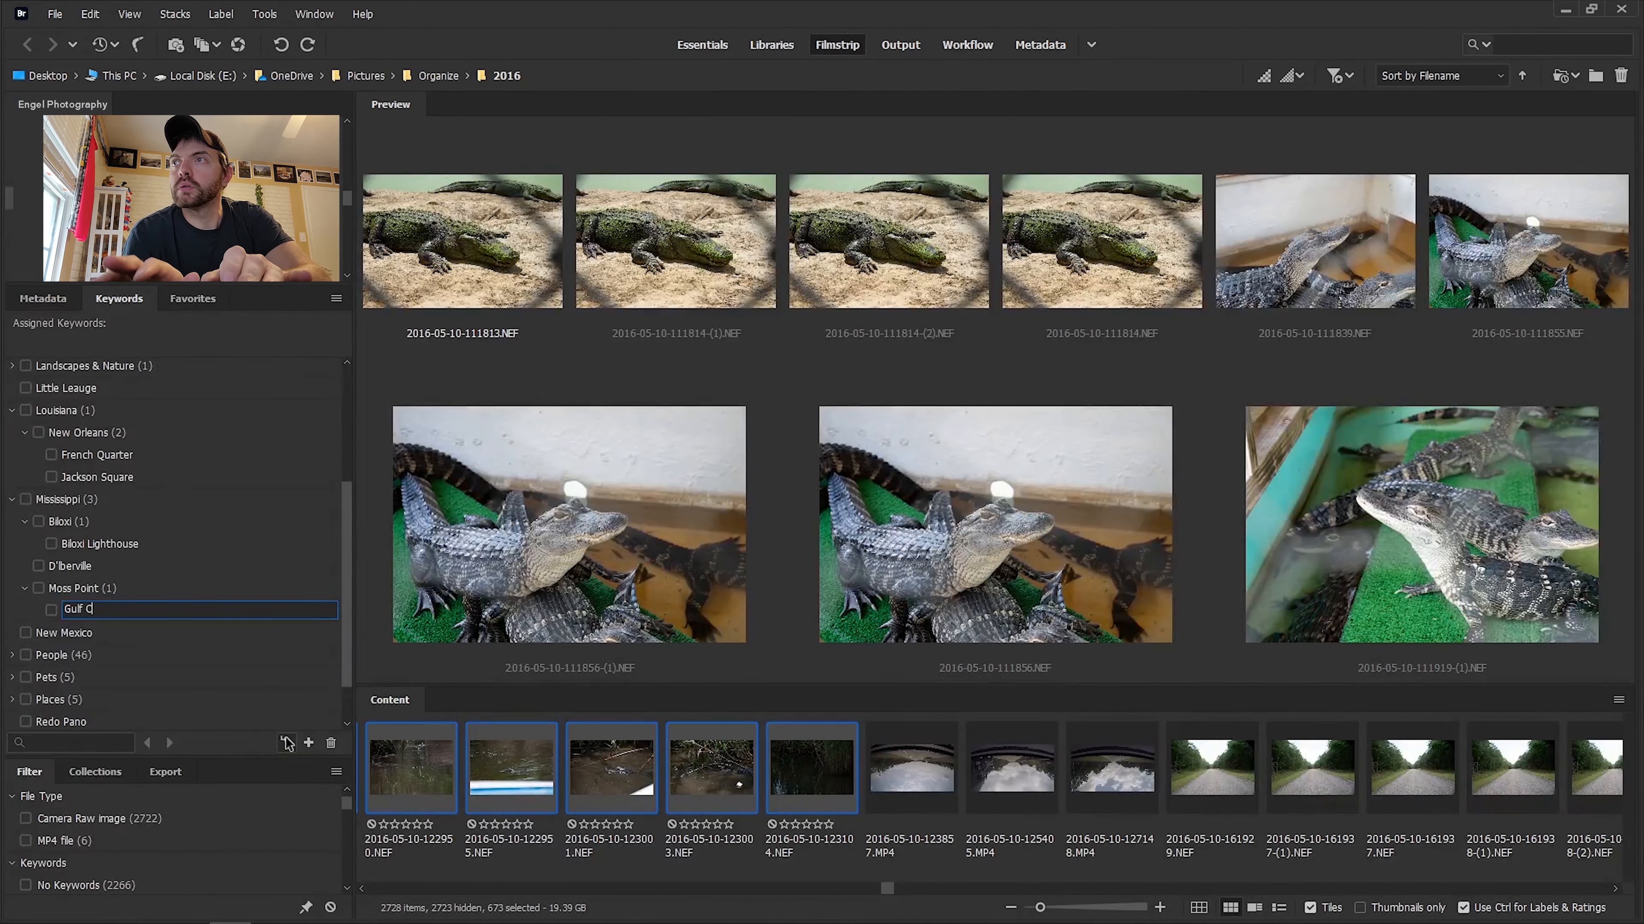
type("oast Gator")
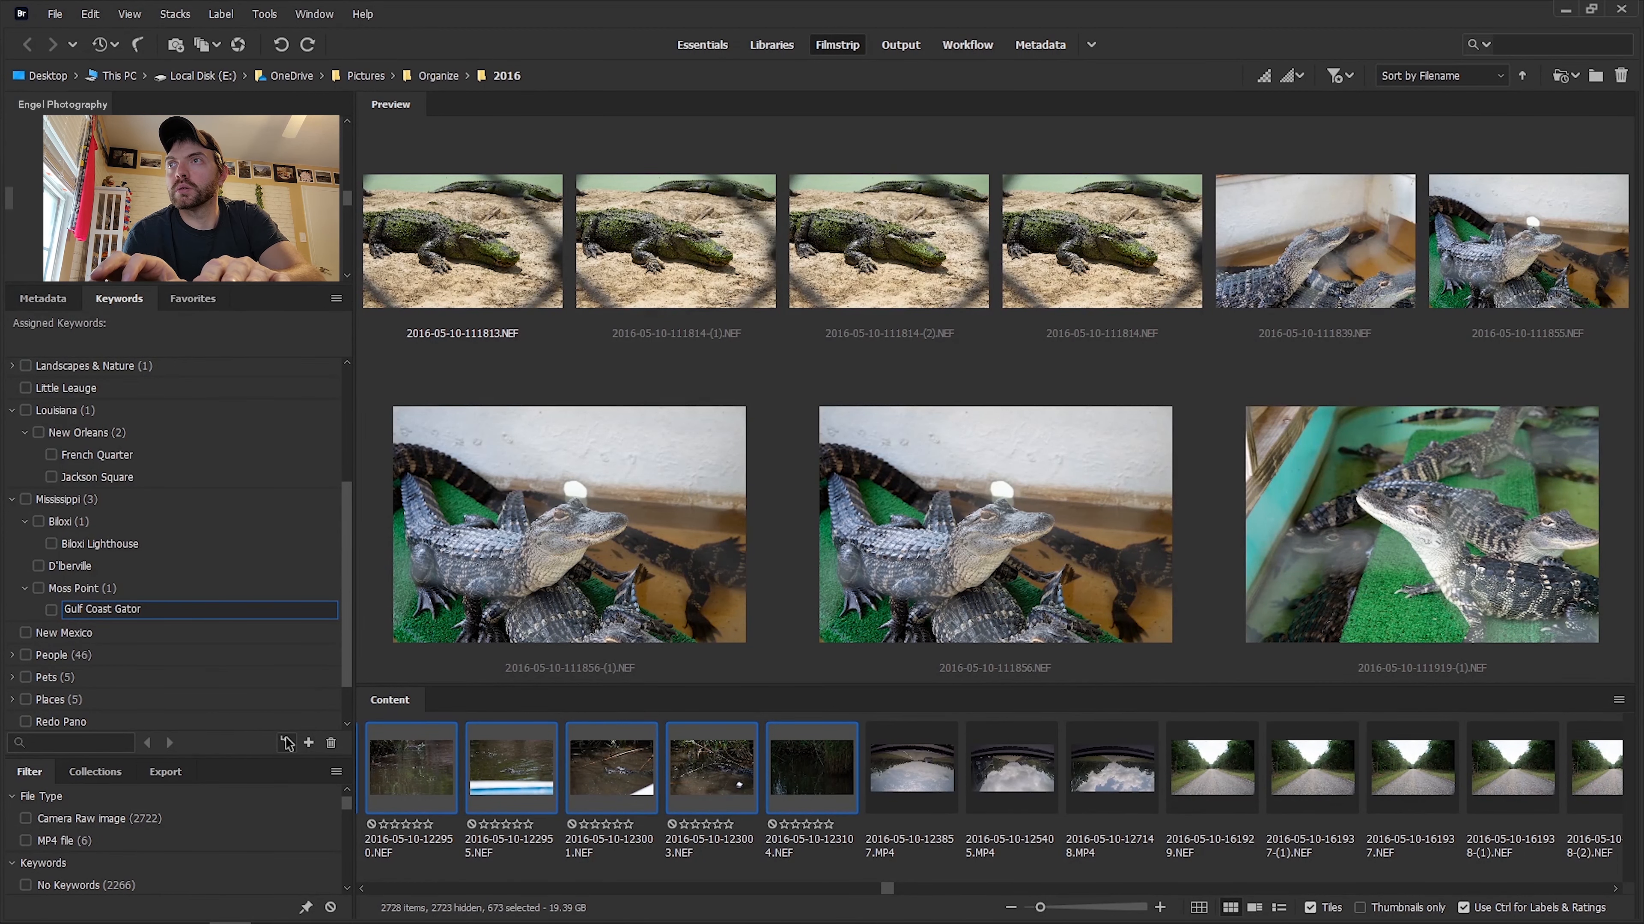
type(" Ranch & Tours")
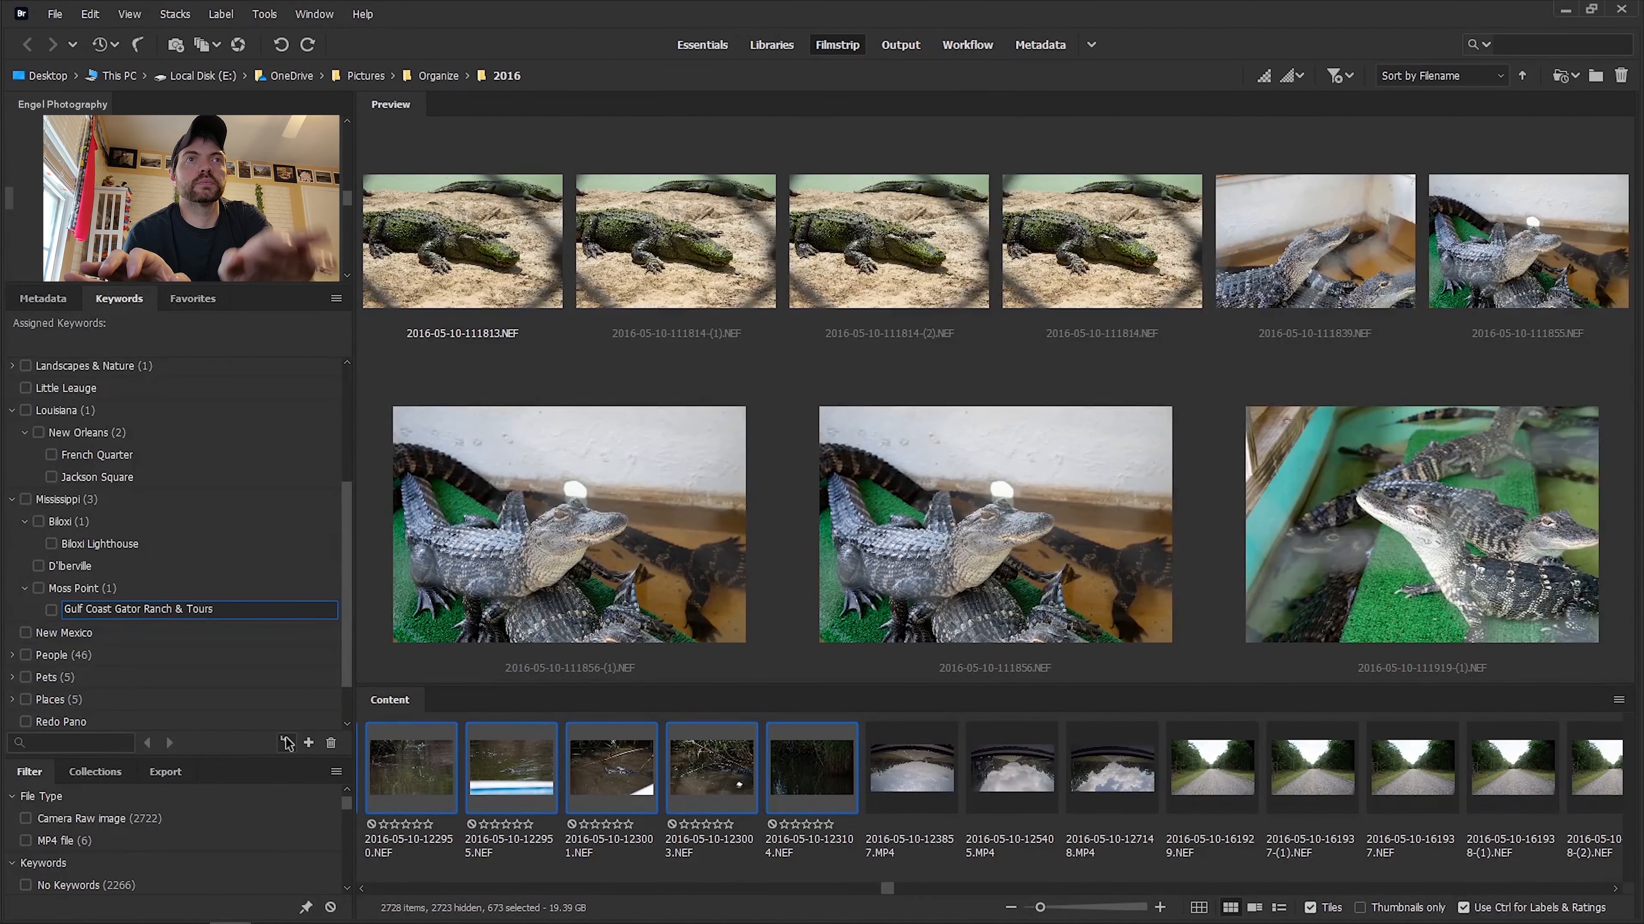
key("Return")
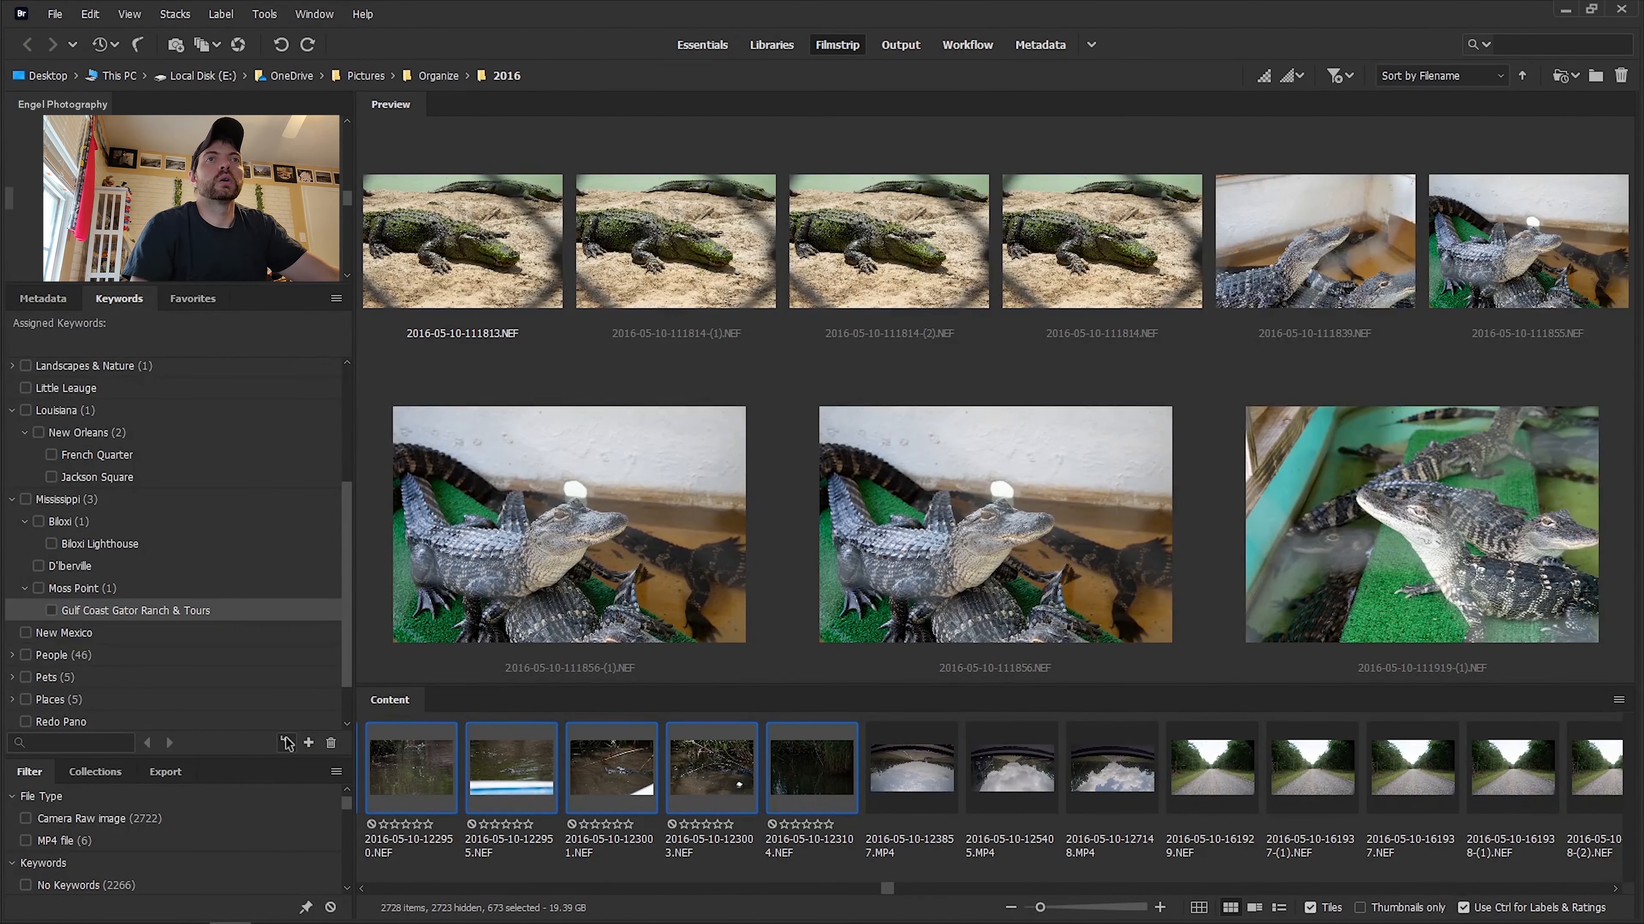
left_click(51, 610)
left_click(38, 588)
left_click(26, 499)
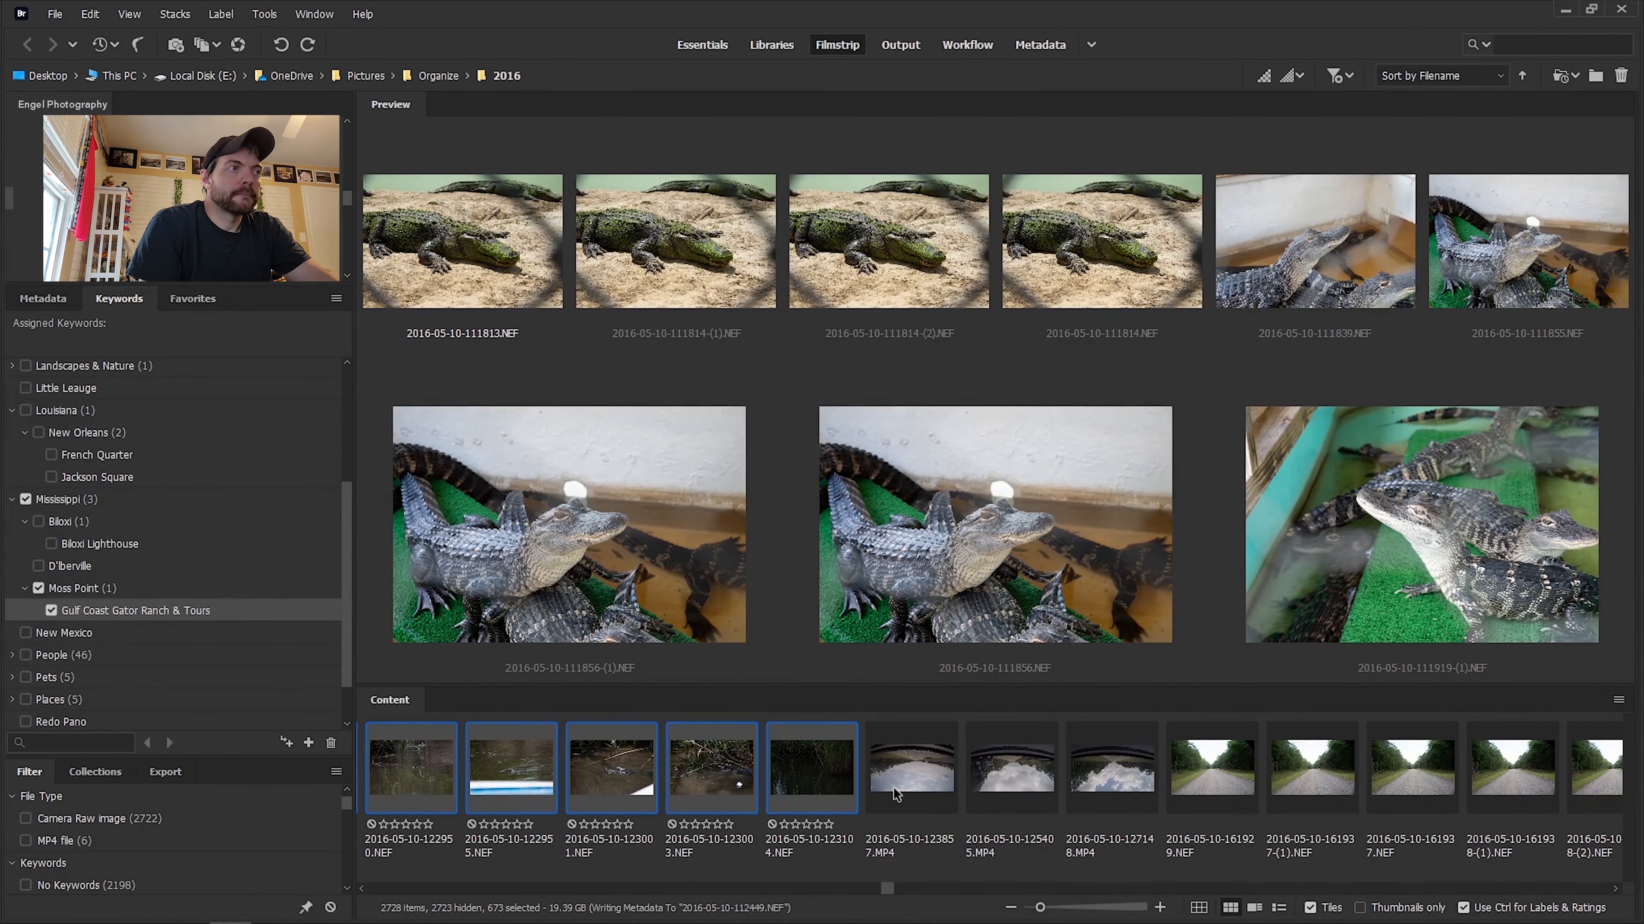
left_click(951, 790)
left_click(1113, 777, "shift")
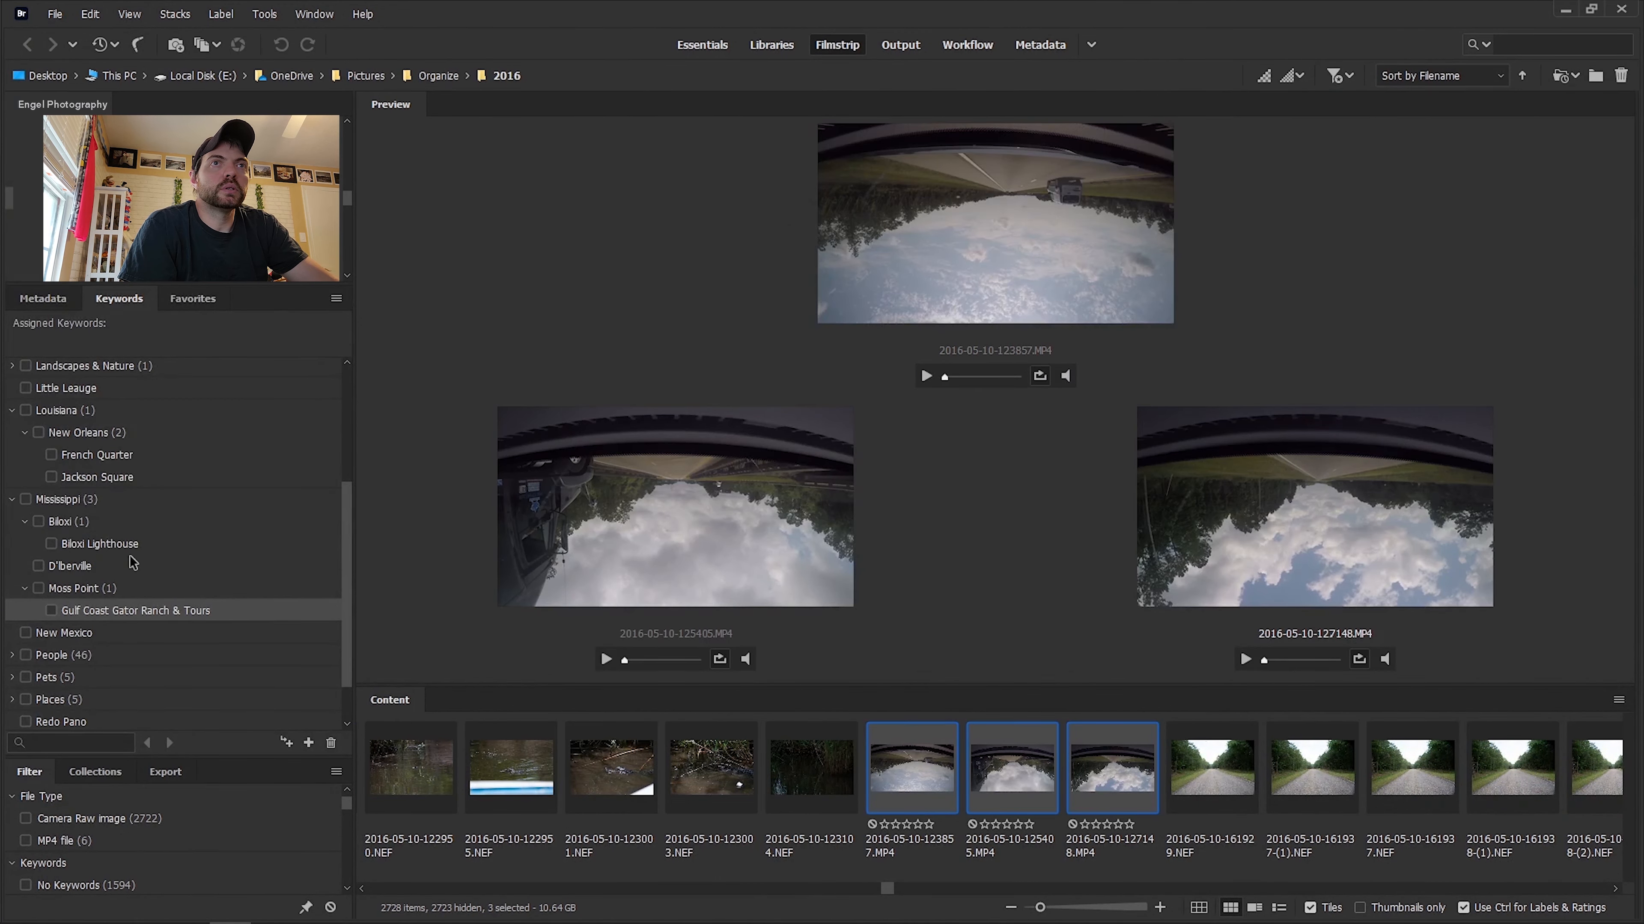
Select the road photos from 2016-05-10-161929.NEF through 2016-05-10-162227.NEF.
scroll(1216, 786, "down", 3)
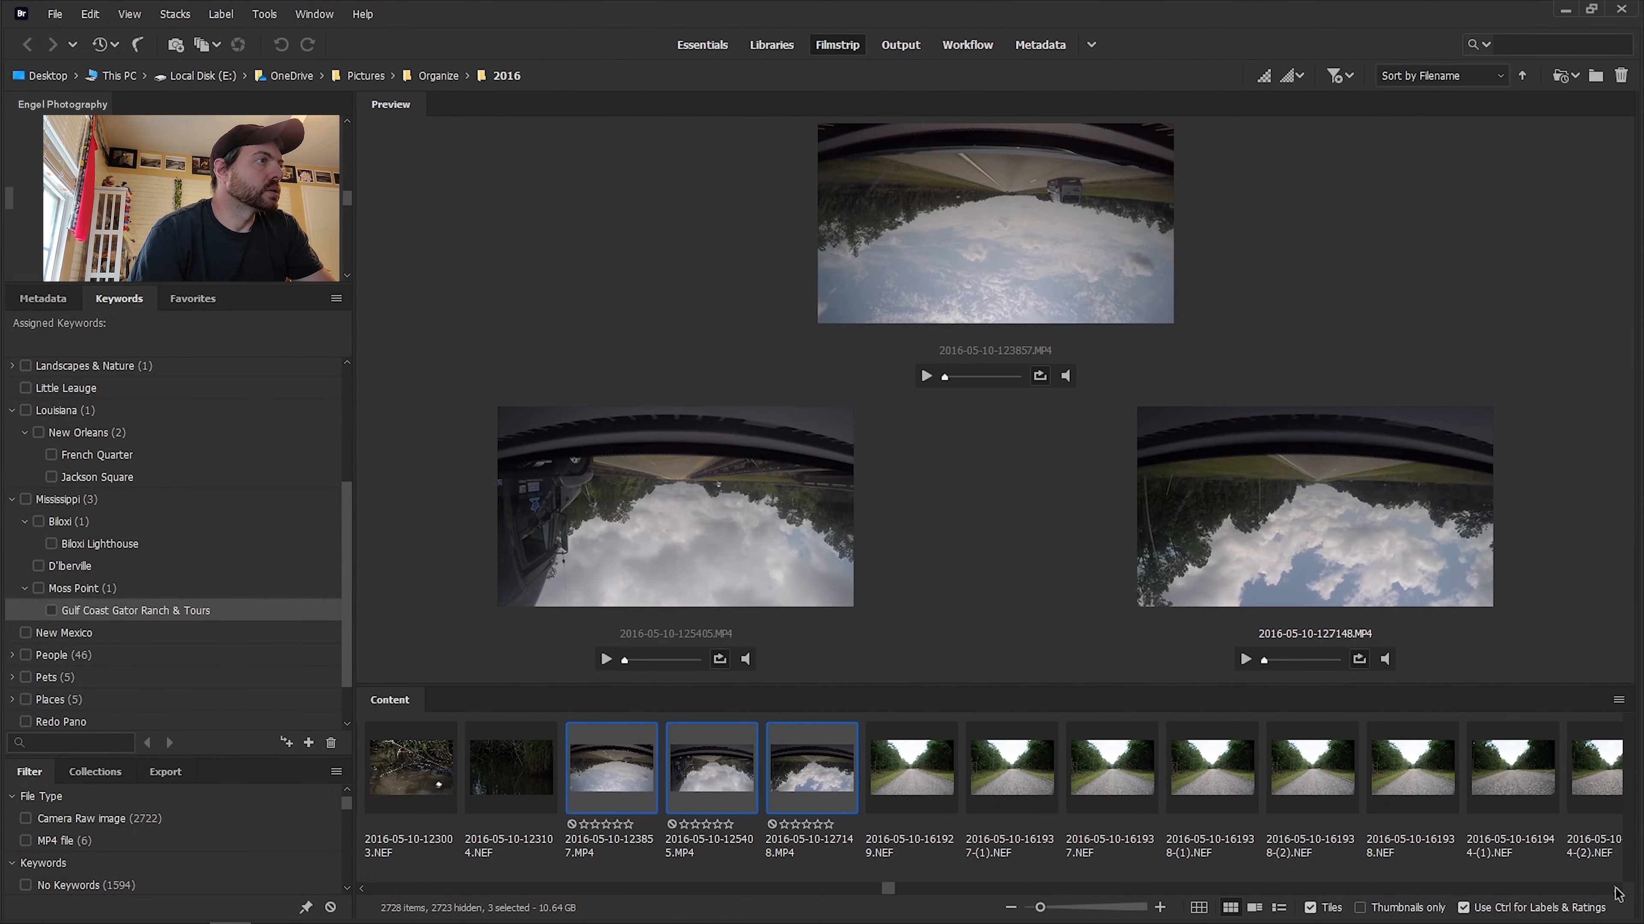
left_click(912, 780)
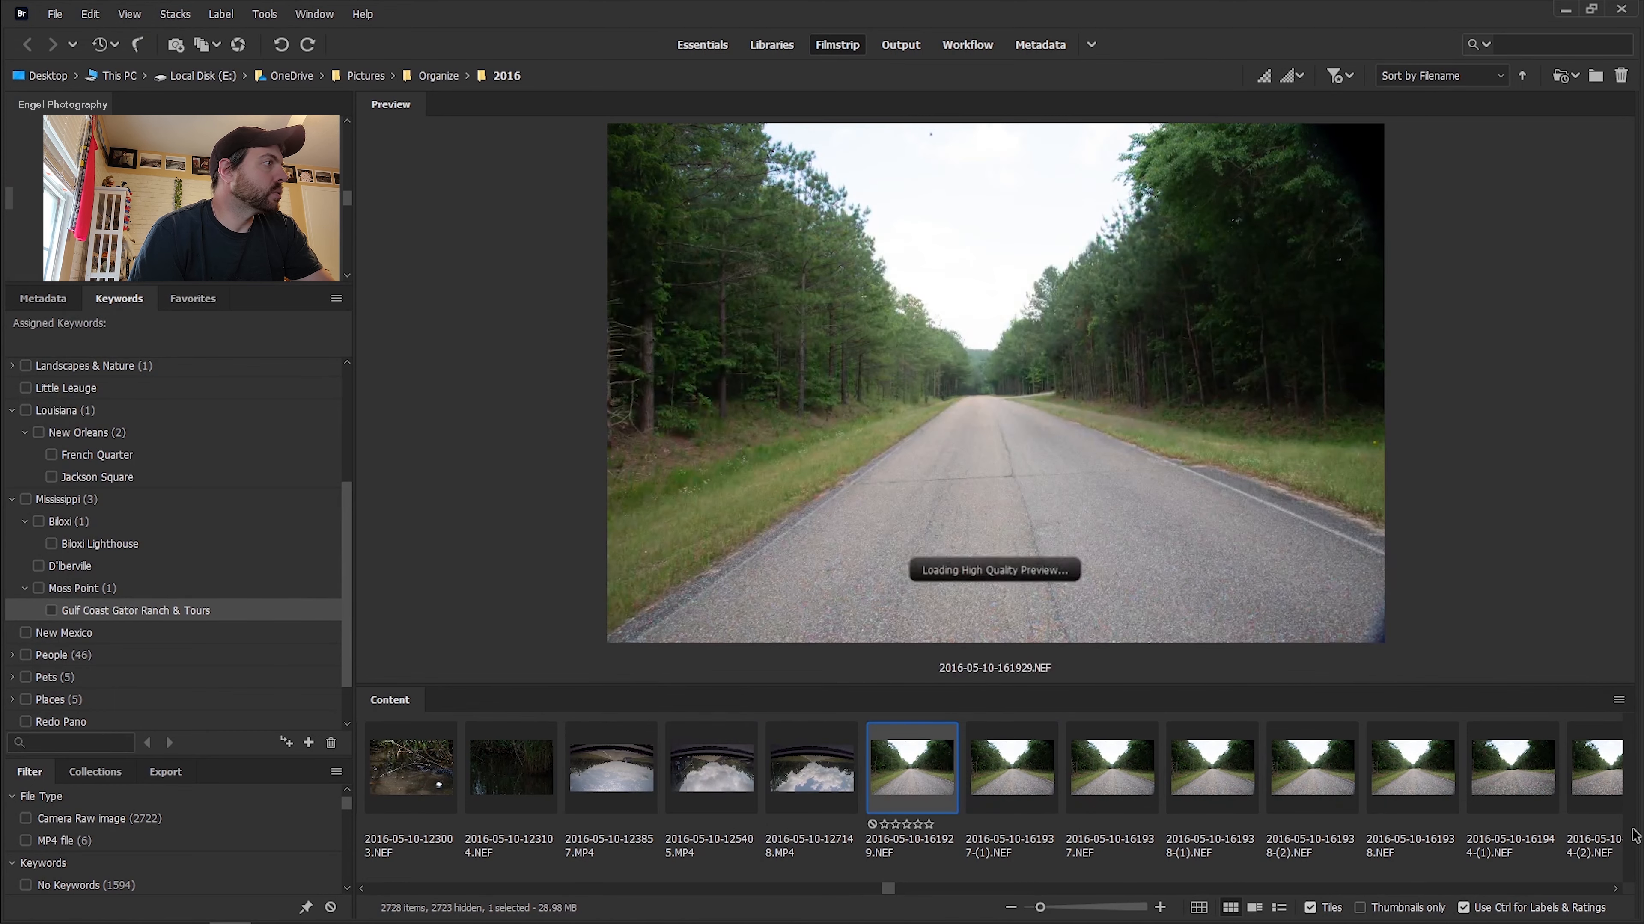
scroll(1618, 887, "down", 5)
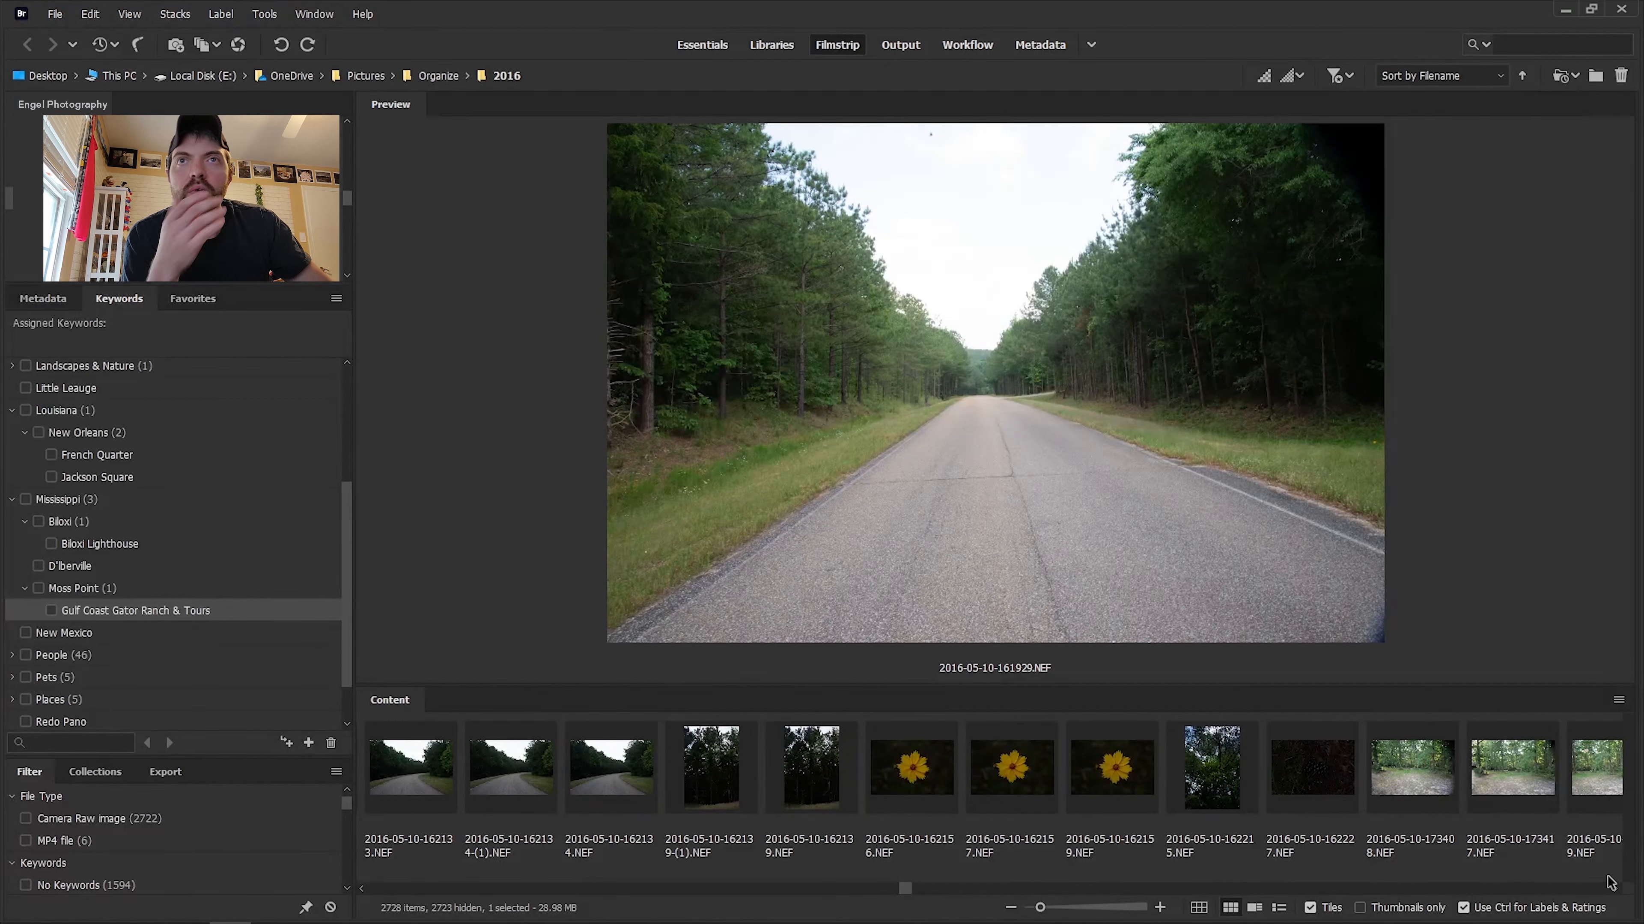
left_click(1327, 786, "shift")
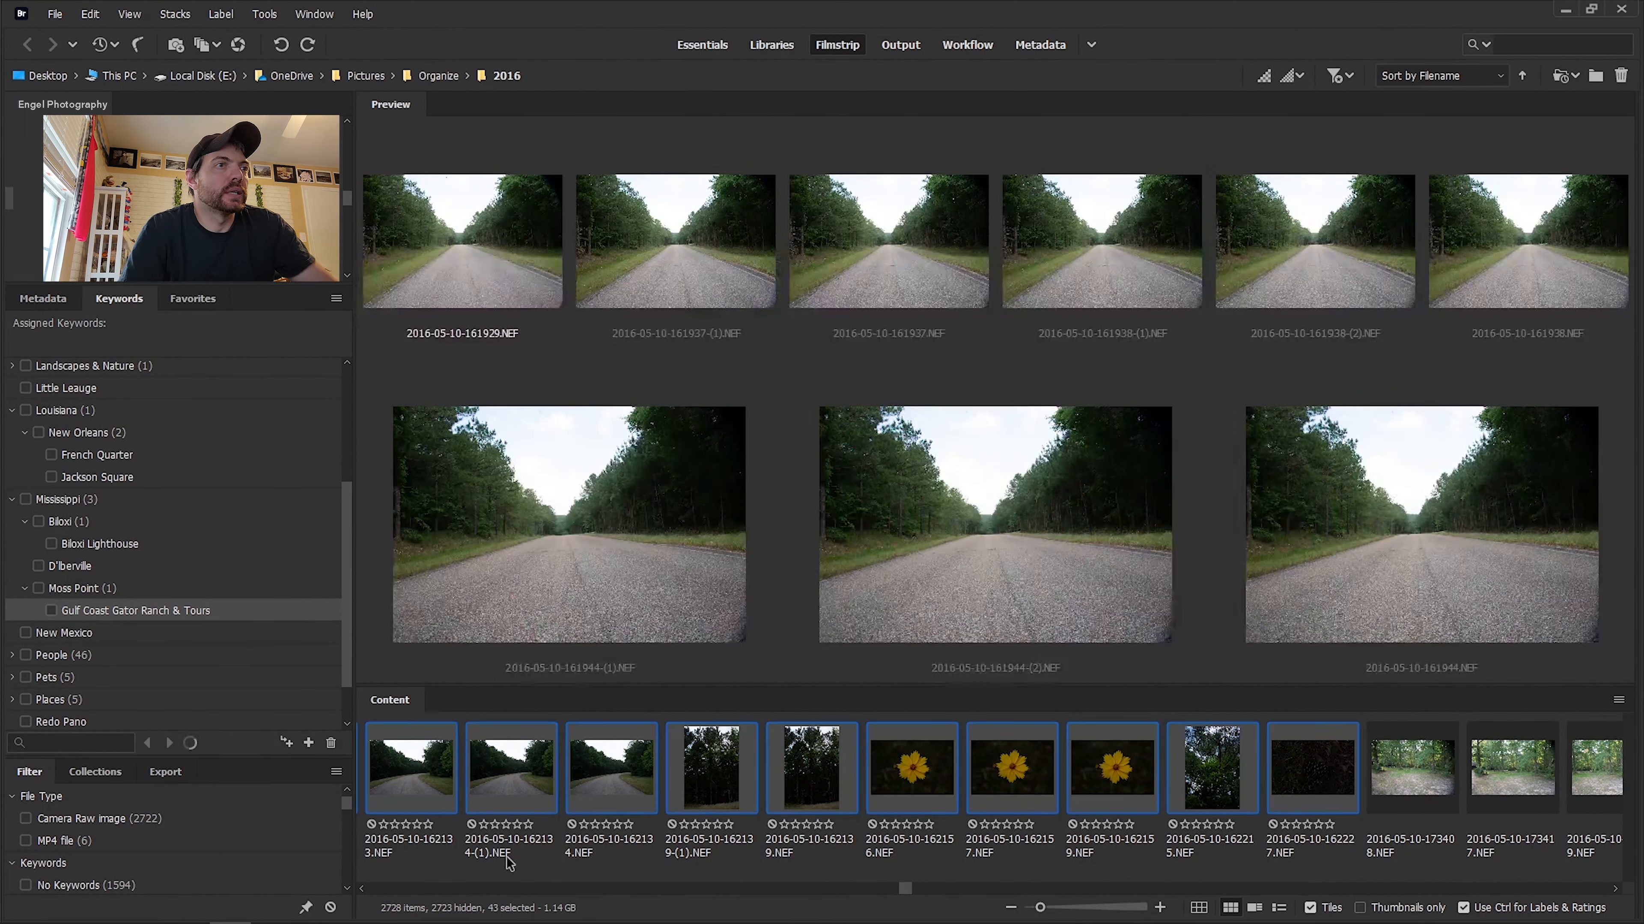
left_click_drag(905, 889, 892, 897)
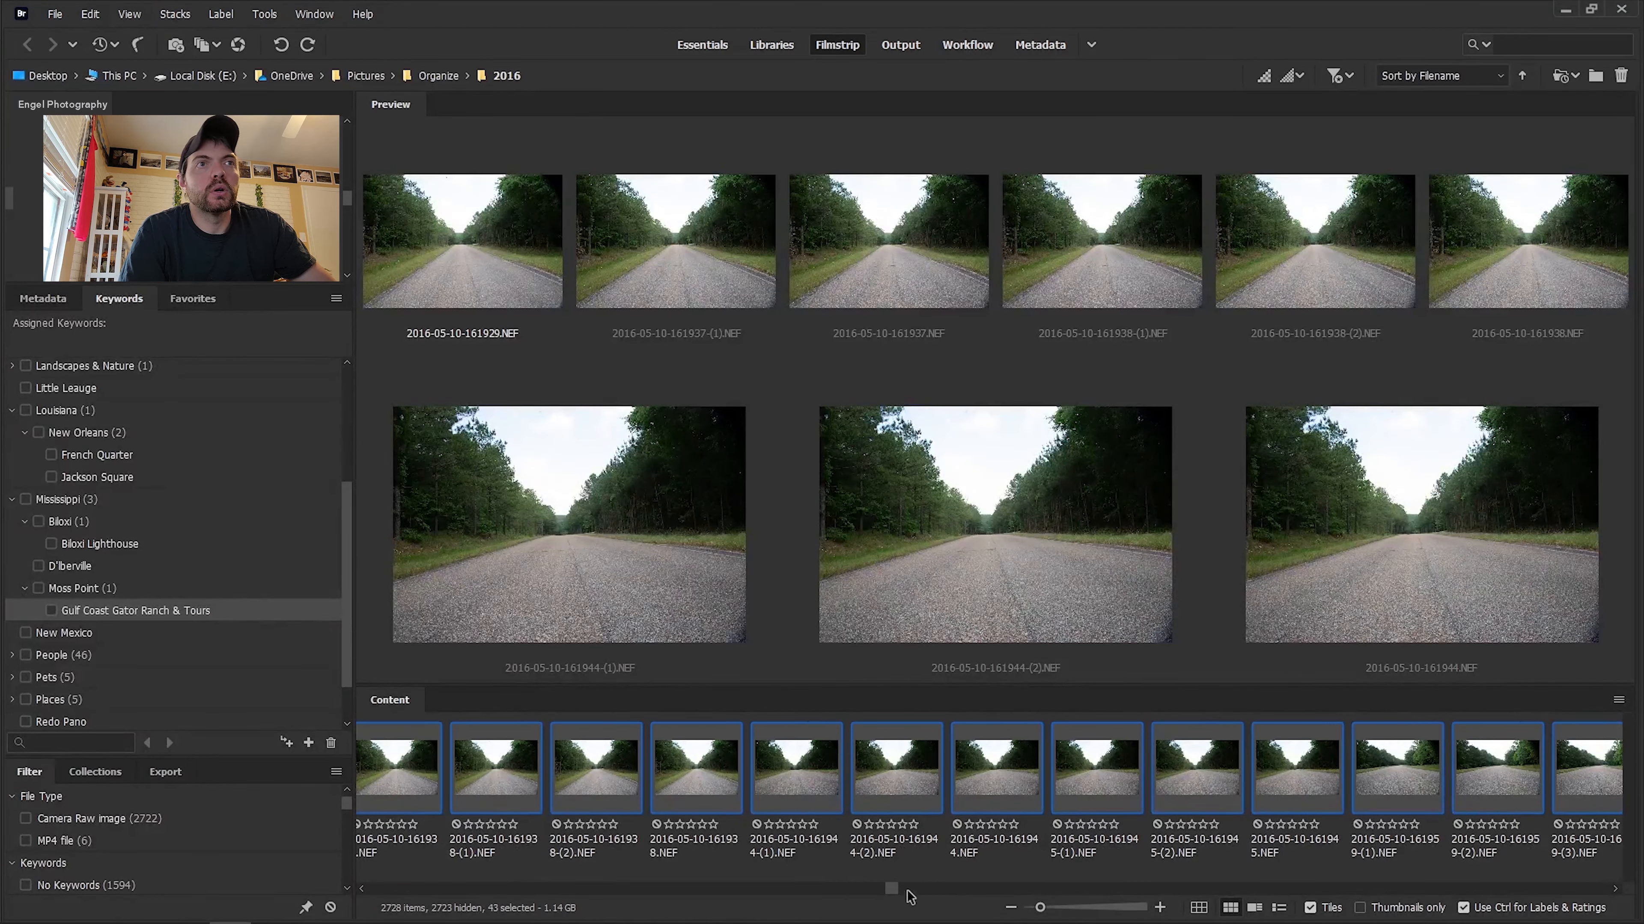
Create Quitman under Mississippi and tag the 43 road photos with Quitman and Mississippi.
left_click(62, 508)
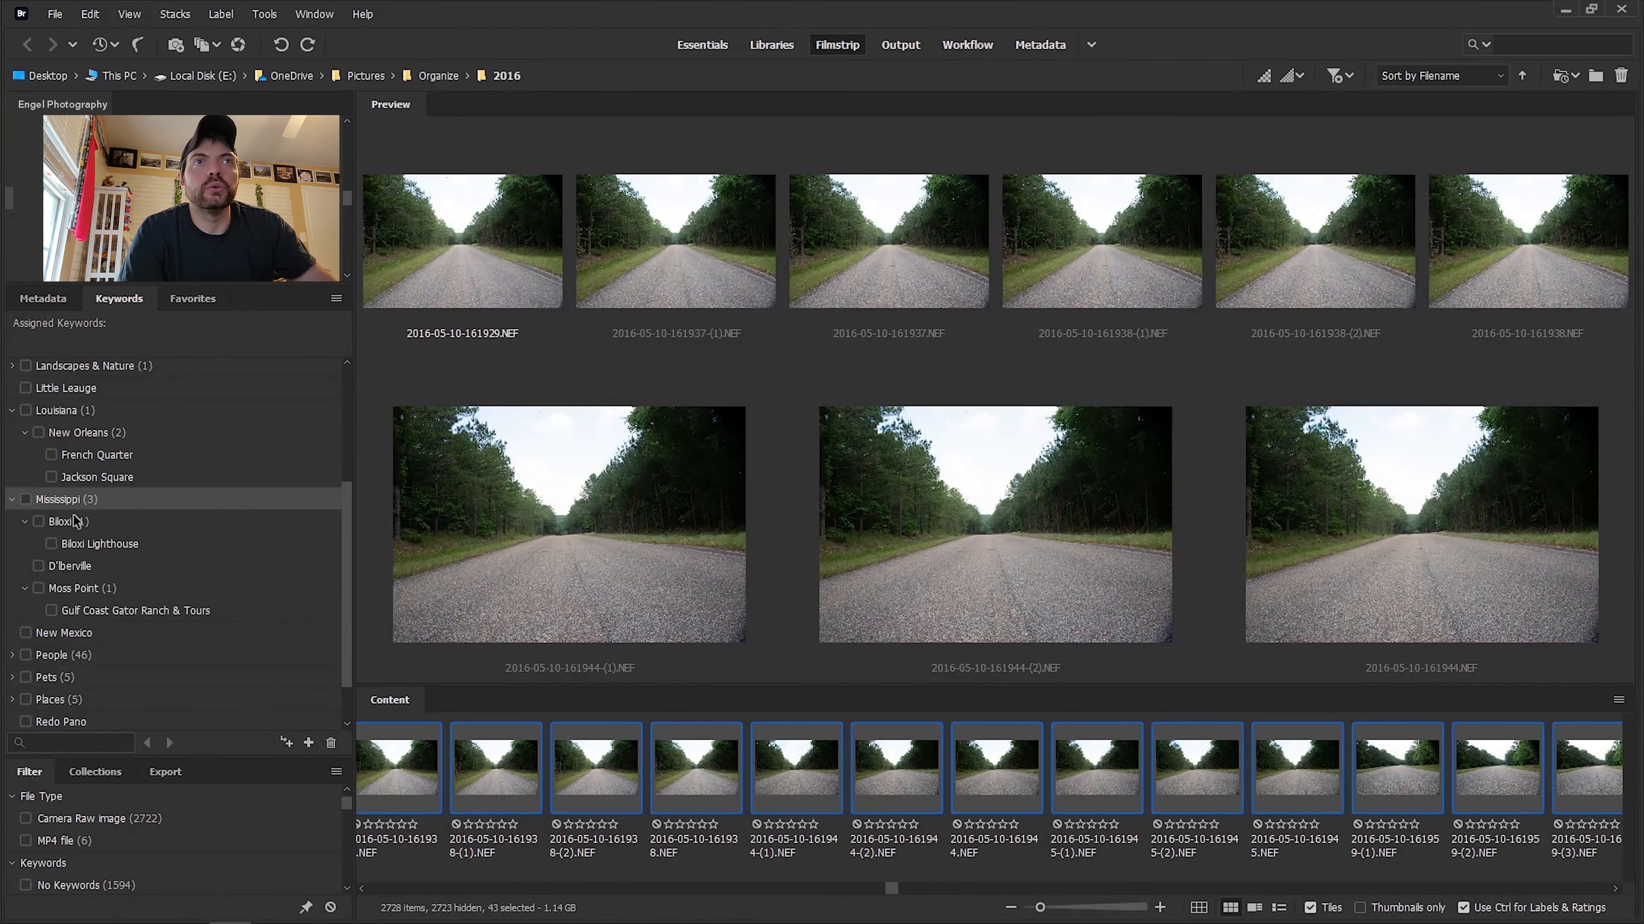
left_click(290, 750)
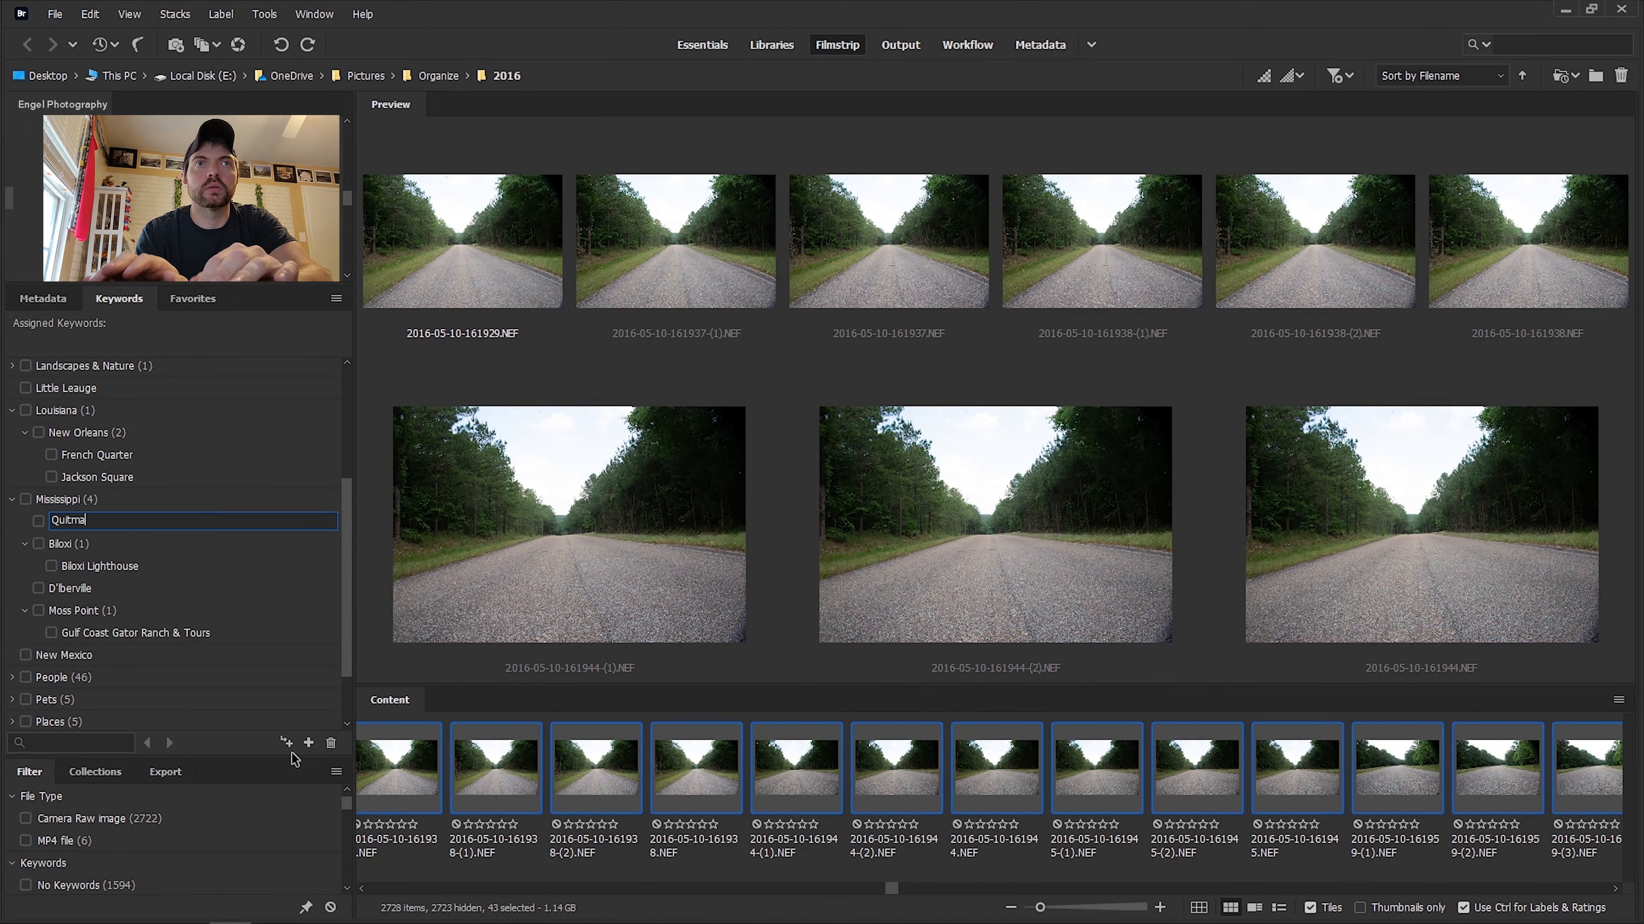
key("Return")
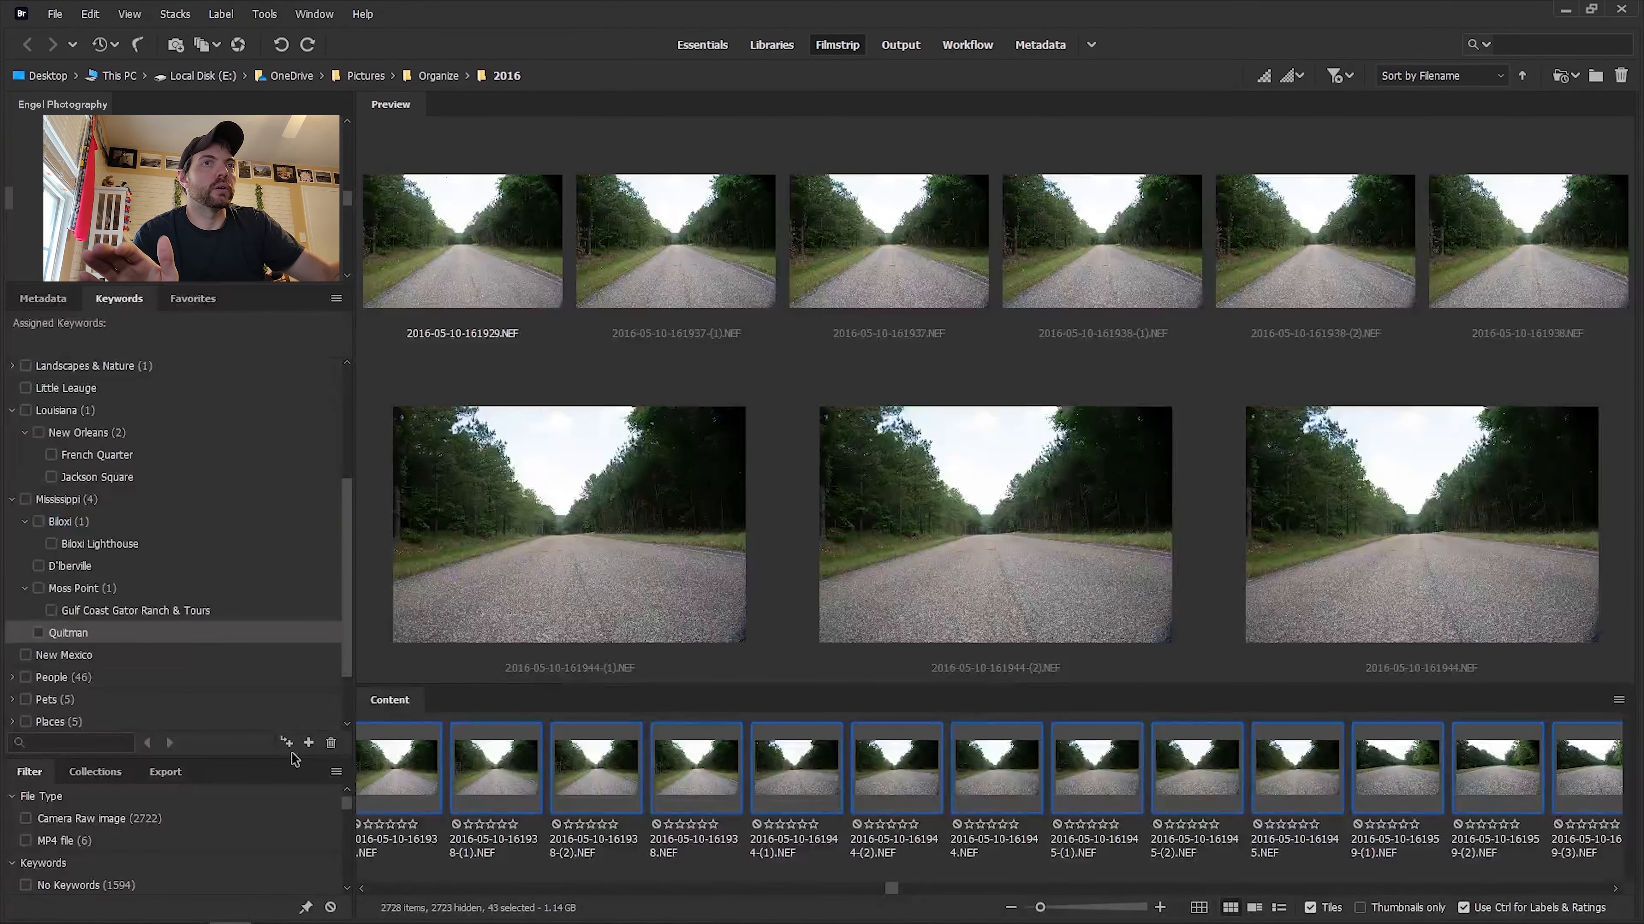
left_click(39, 633)
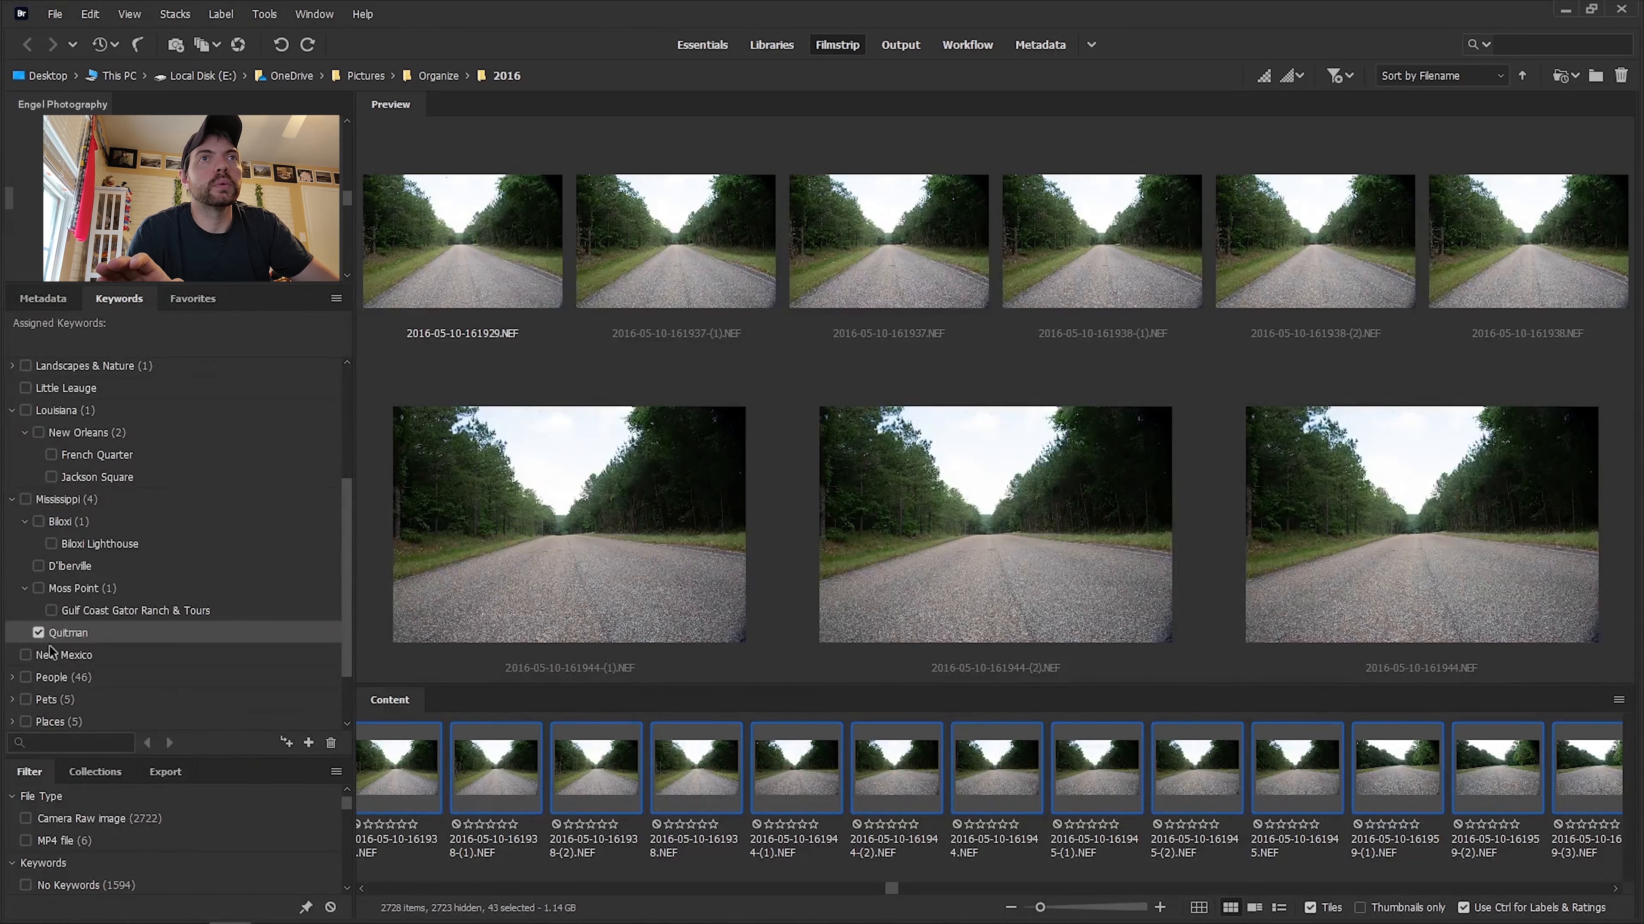
left_click(26, 499)
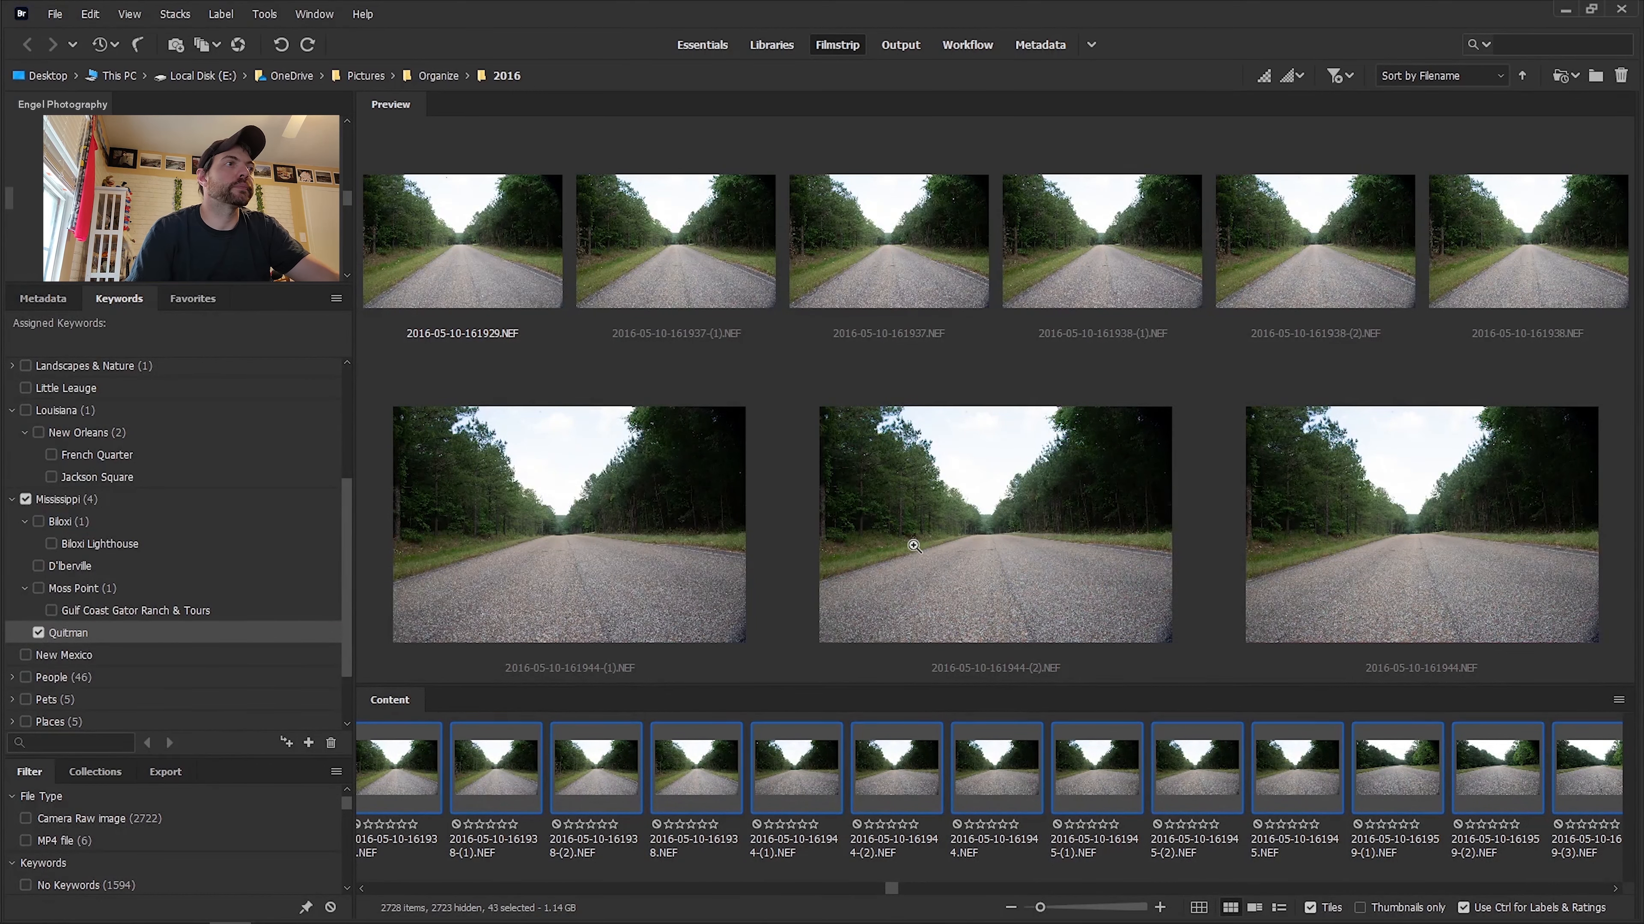
left_click(1615, 889)
Select the 169 photos from 2016-05-10-173408.NEF through the 19091 sunset shot.
left_click(361, 889)
left_click(595, 768)
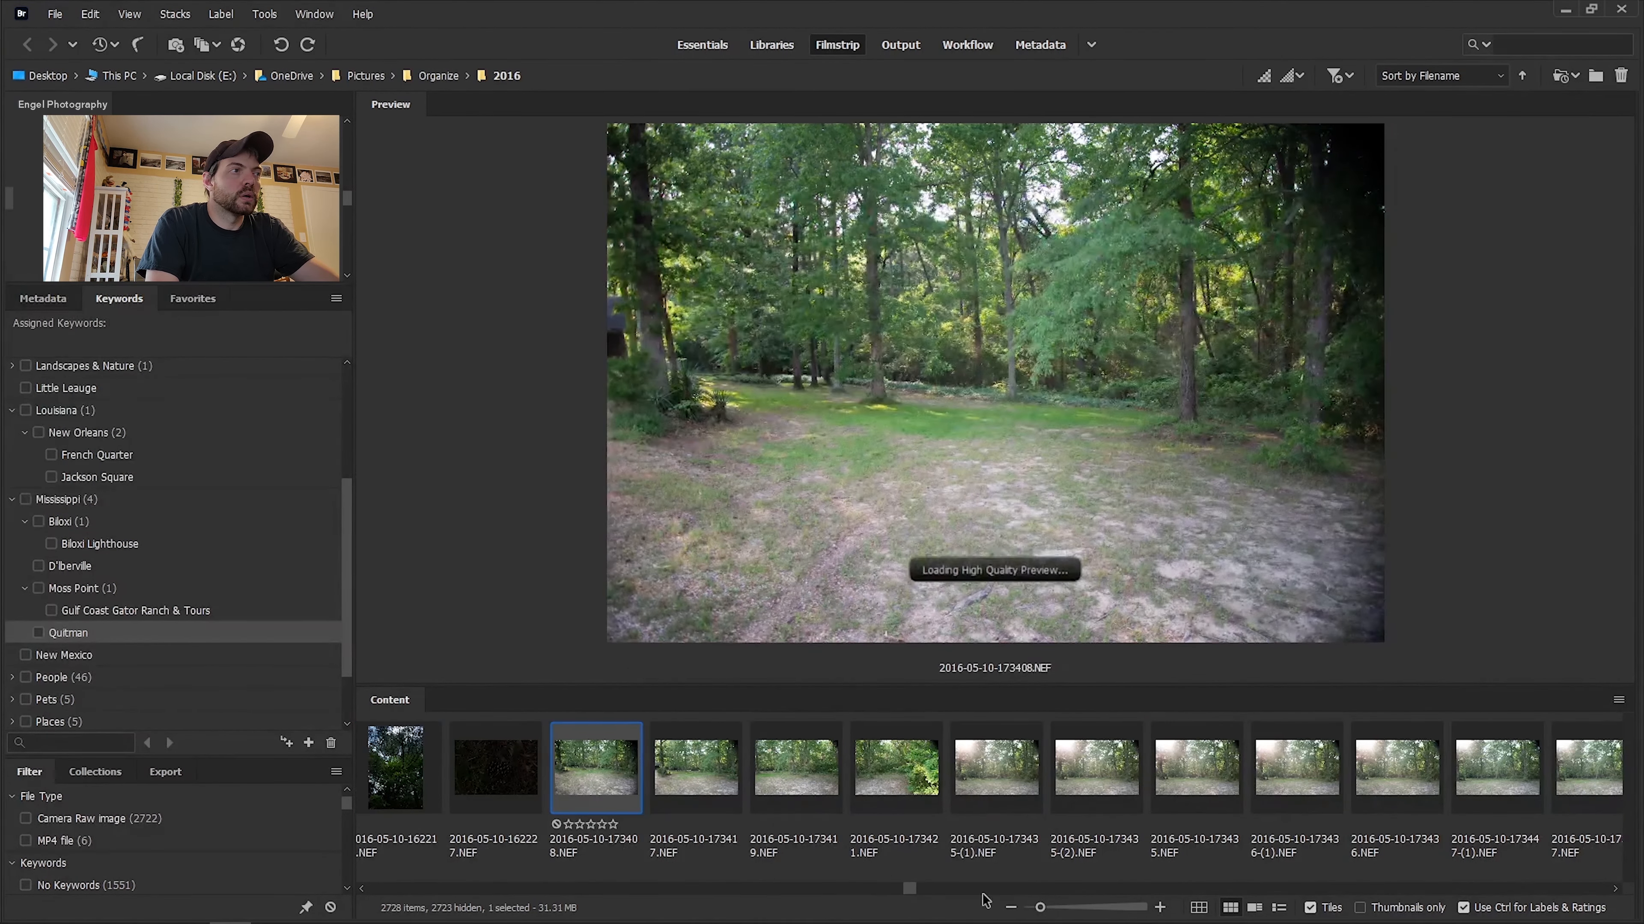
left_click(1614, 889)
left_click(1615, 889)
left_click(1615, 889)
left_click(1615, 889)
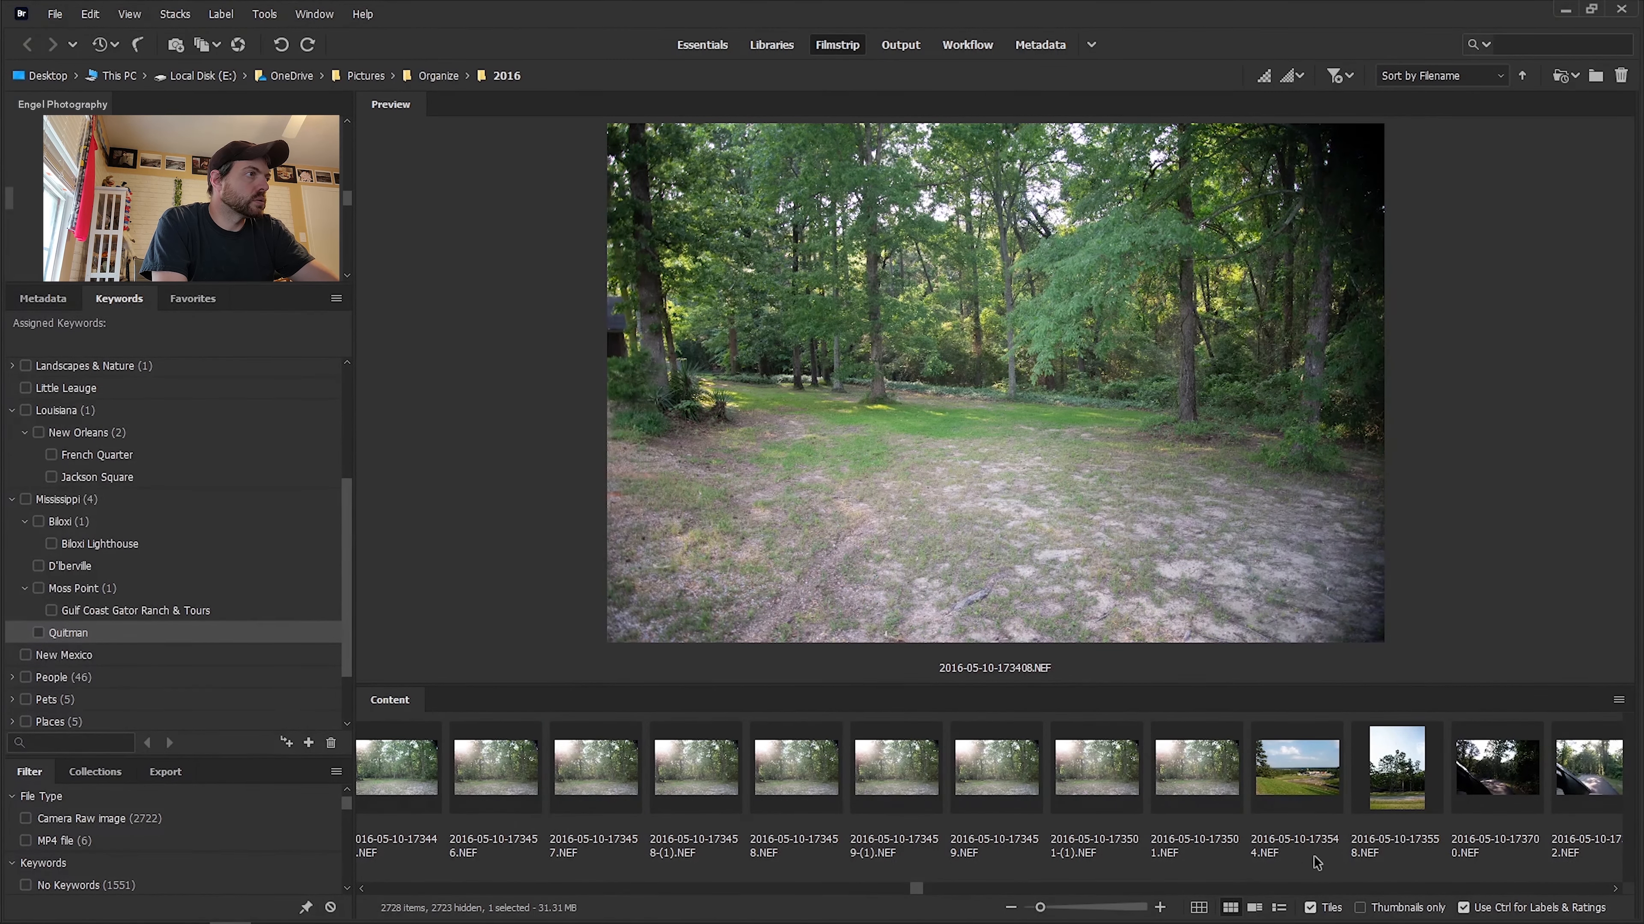
left_click(1615, 890)
left_click(1615, 891)
left_click(1615, 891)
left_click(1614, 891)
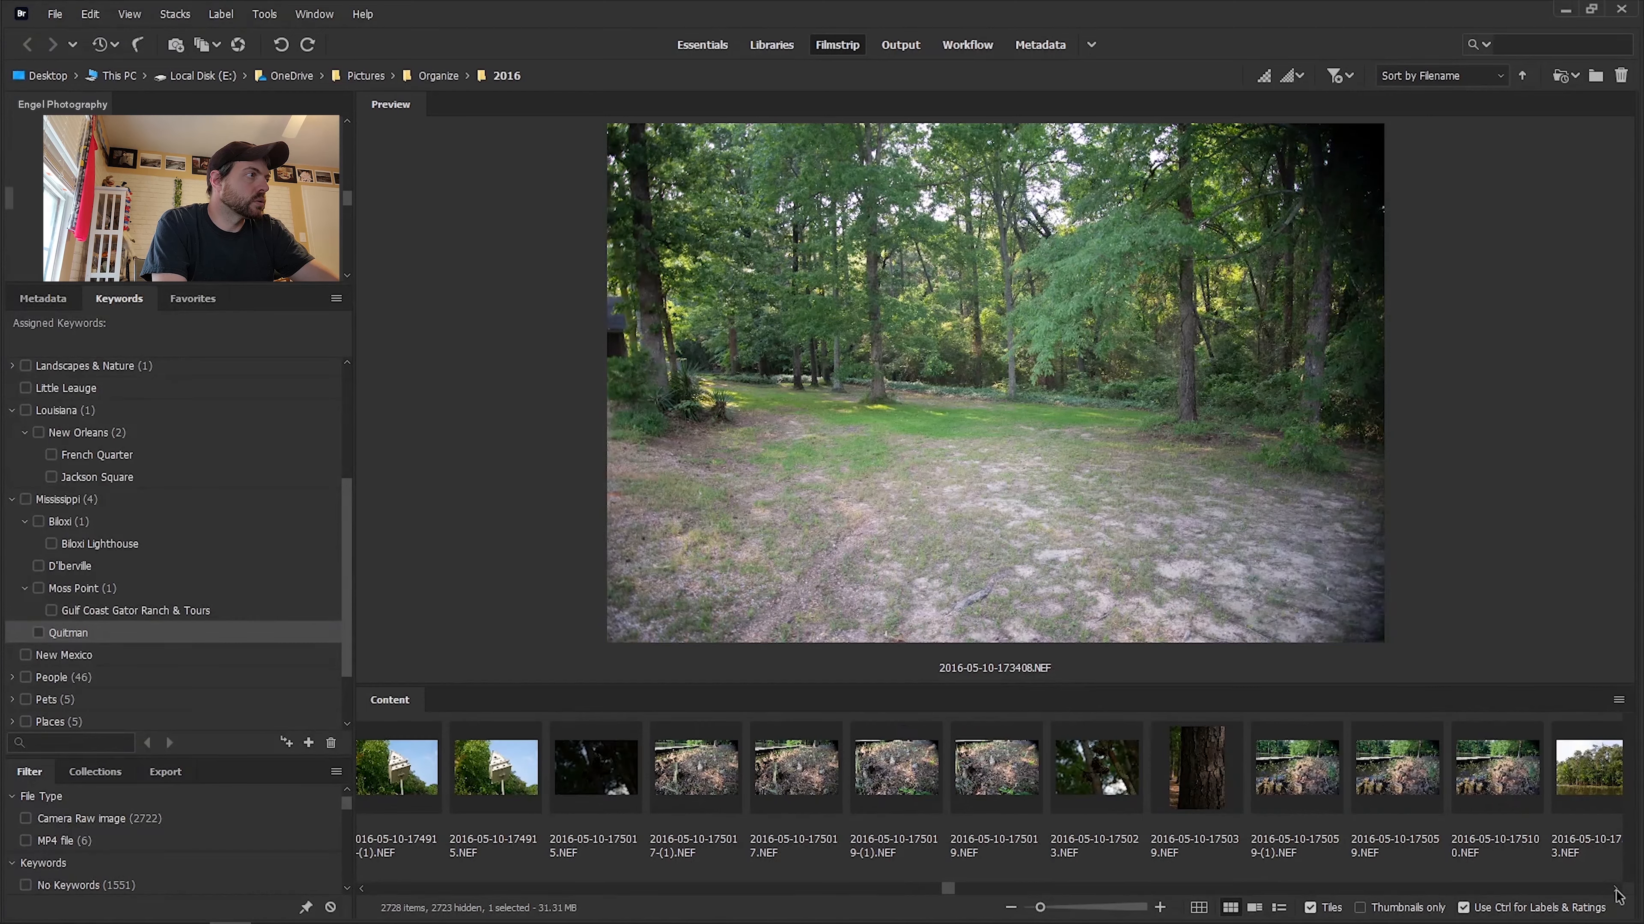
left_click(1615, 890)
left_click(1615, 891)
left_click(1615, 891)
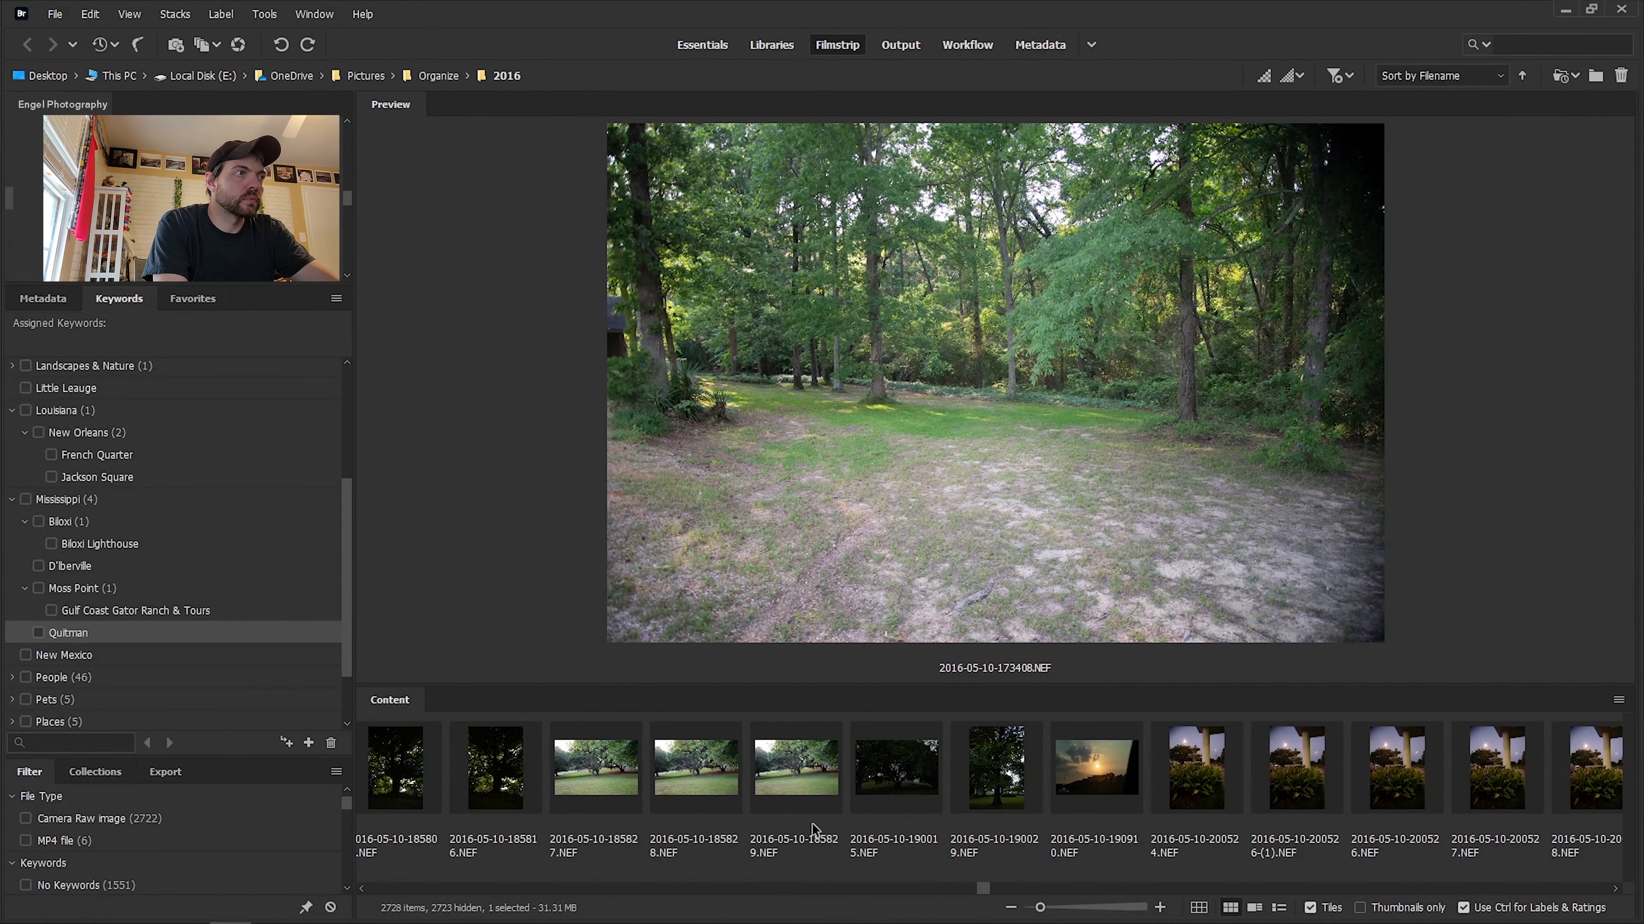
left_click(1110, 779, "shift")
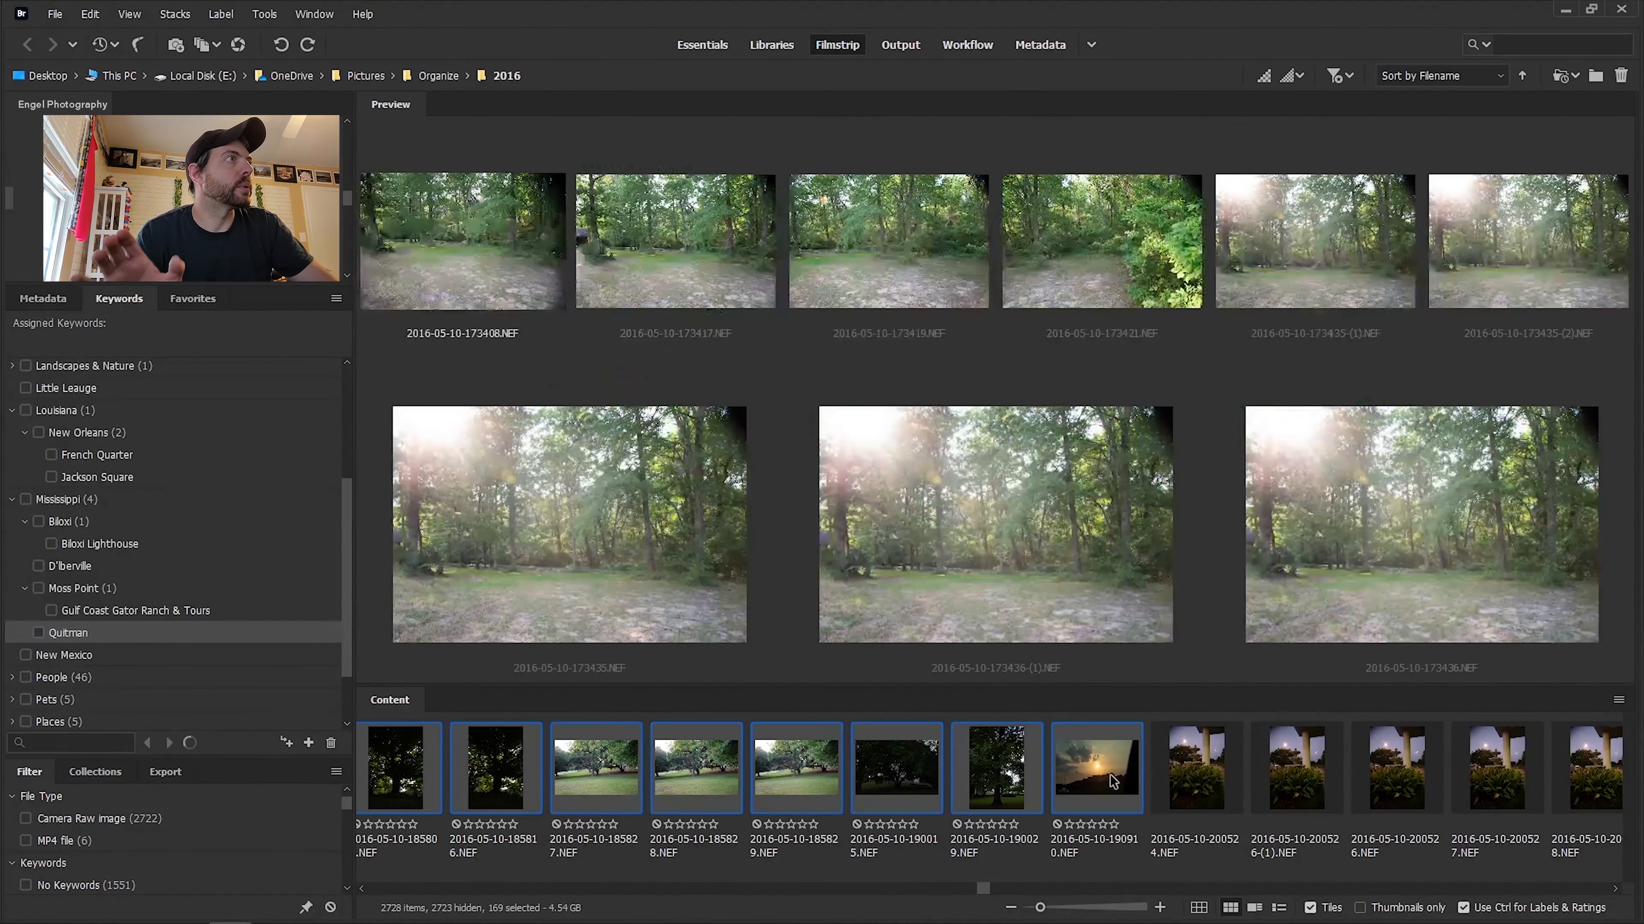
Create Mississippi > Jackson > Eudora Welty House & Garden and tag the selected photos with it.
left_click(66, 502)
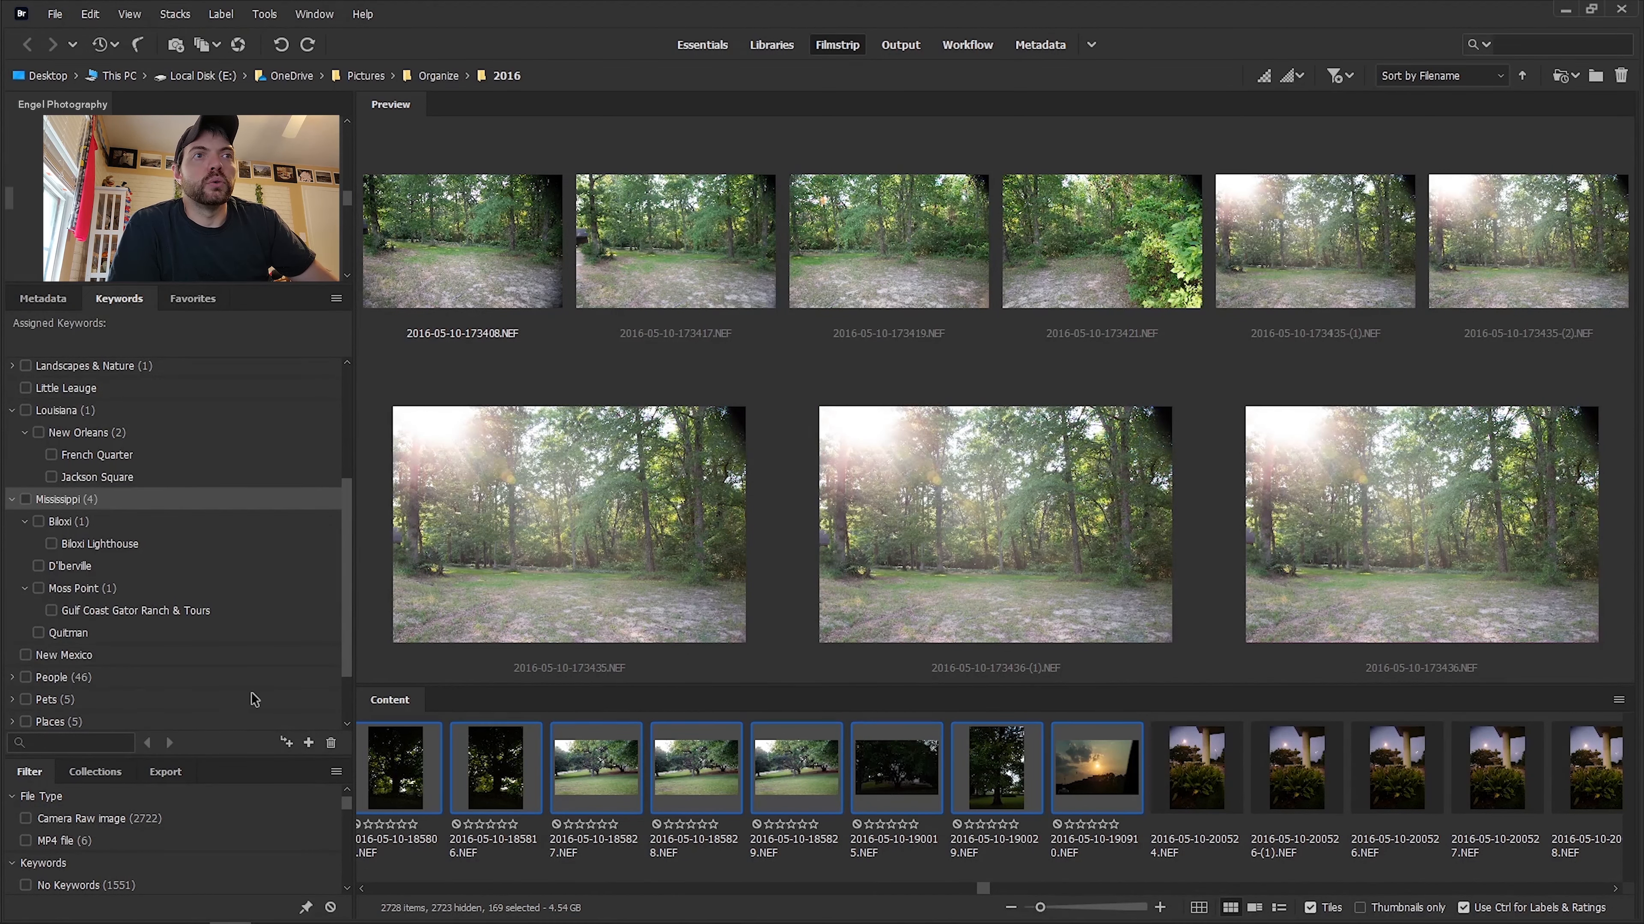
left_click(288, 743)
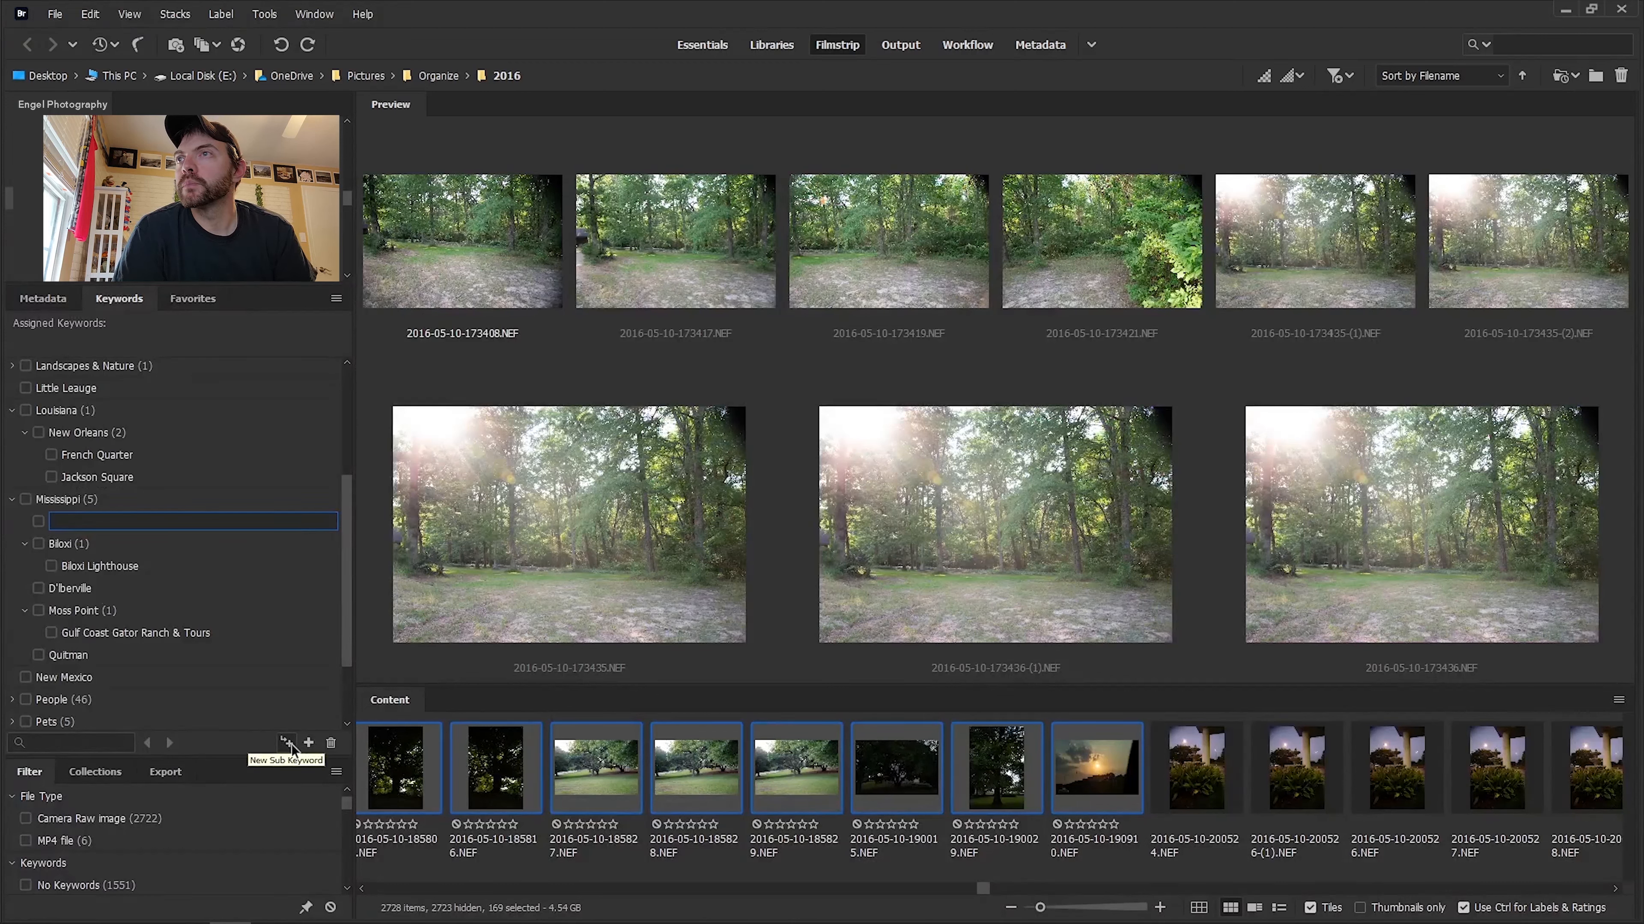
type("Jackson")
key("Return")
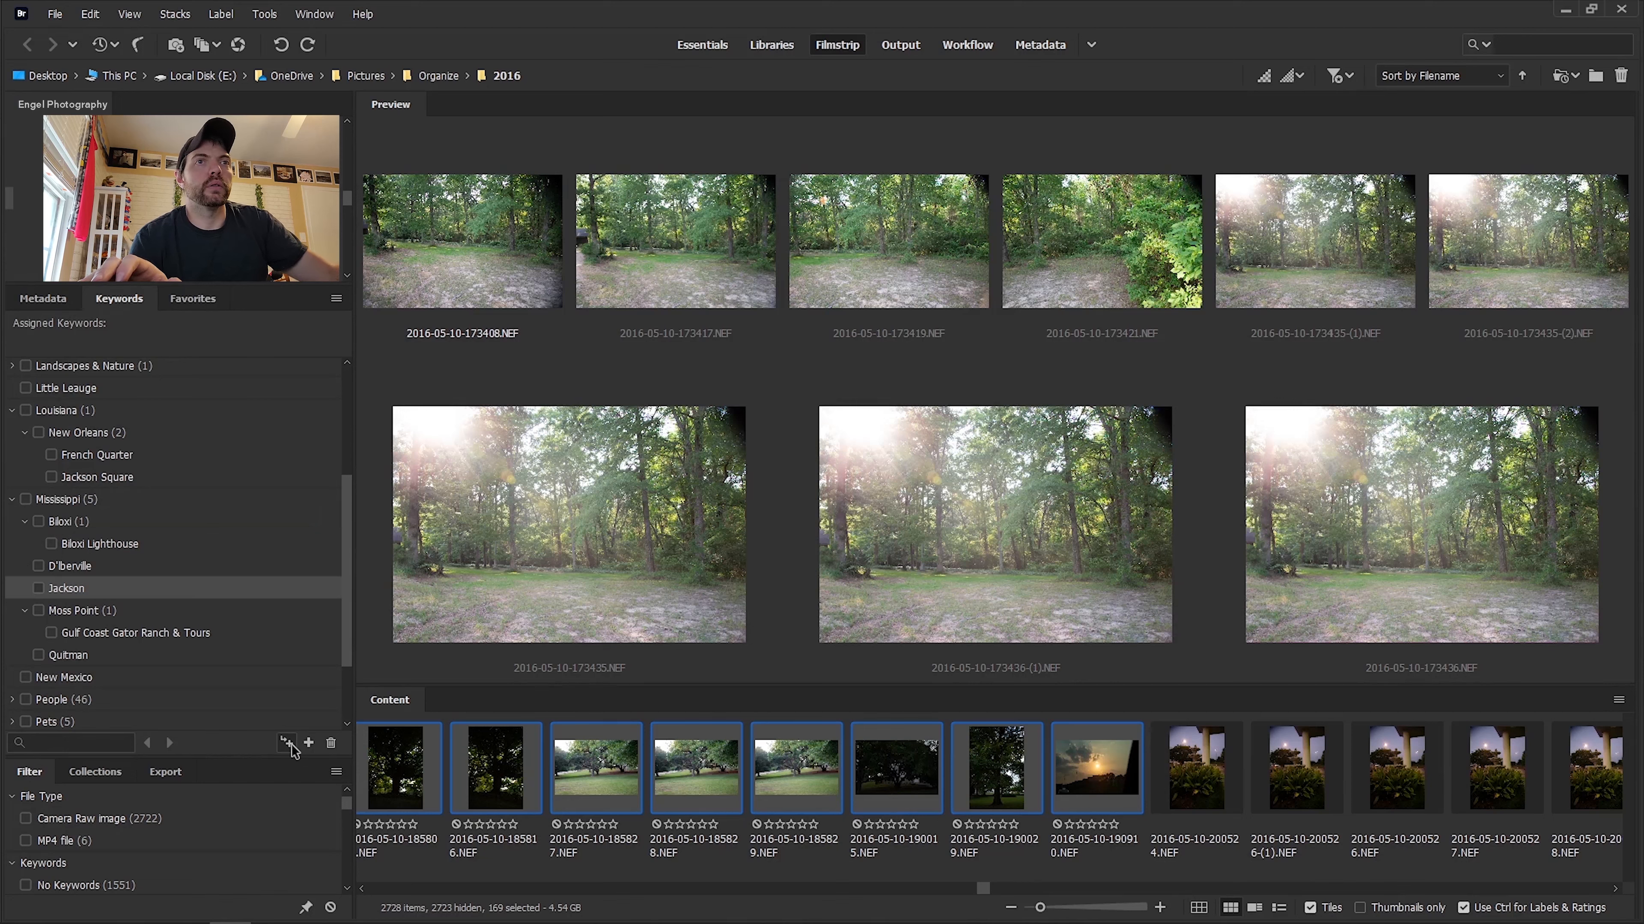
left_click(288, 745)
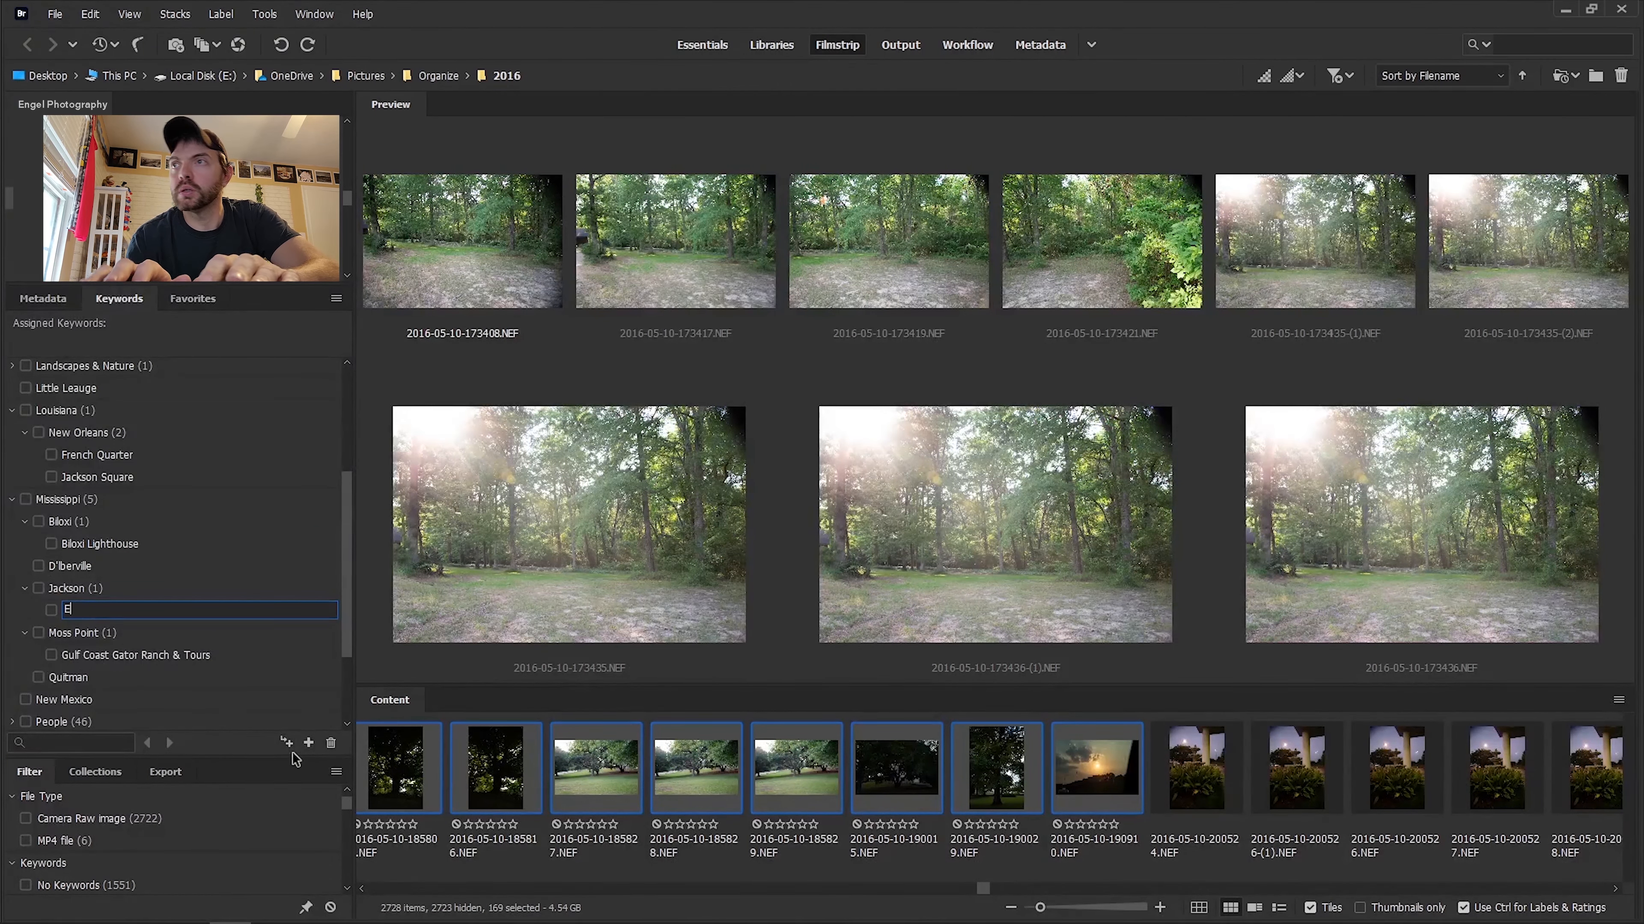
type("Eudora Welty House & Garden")
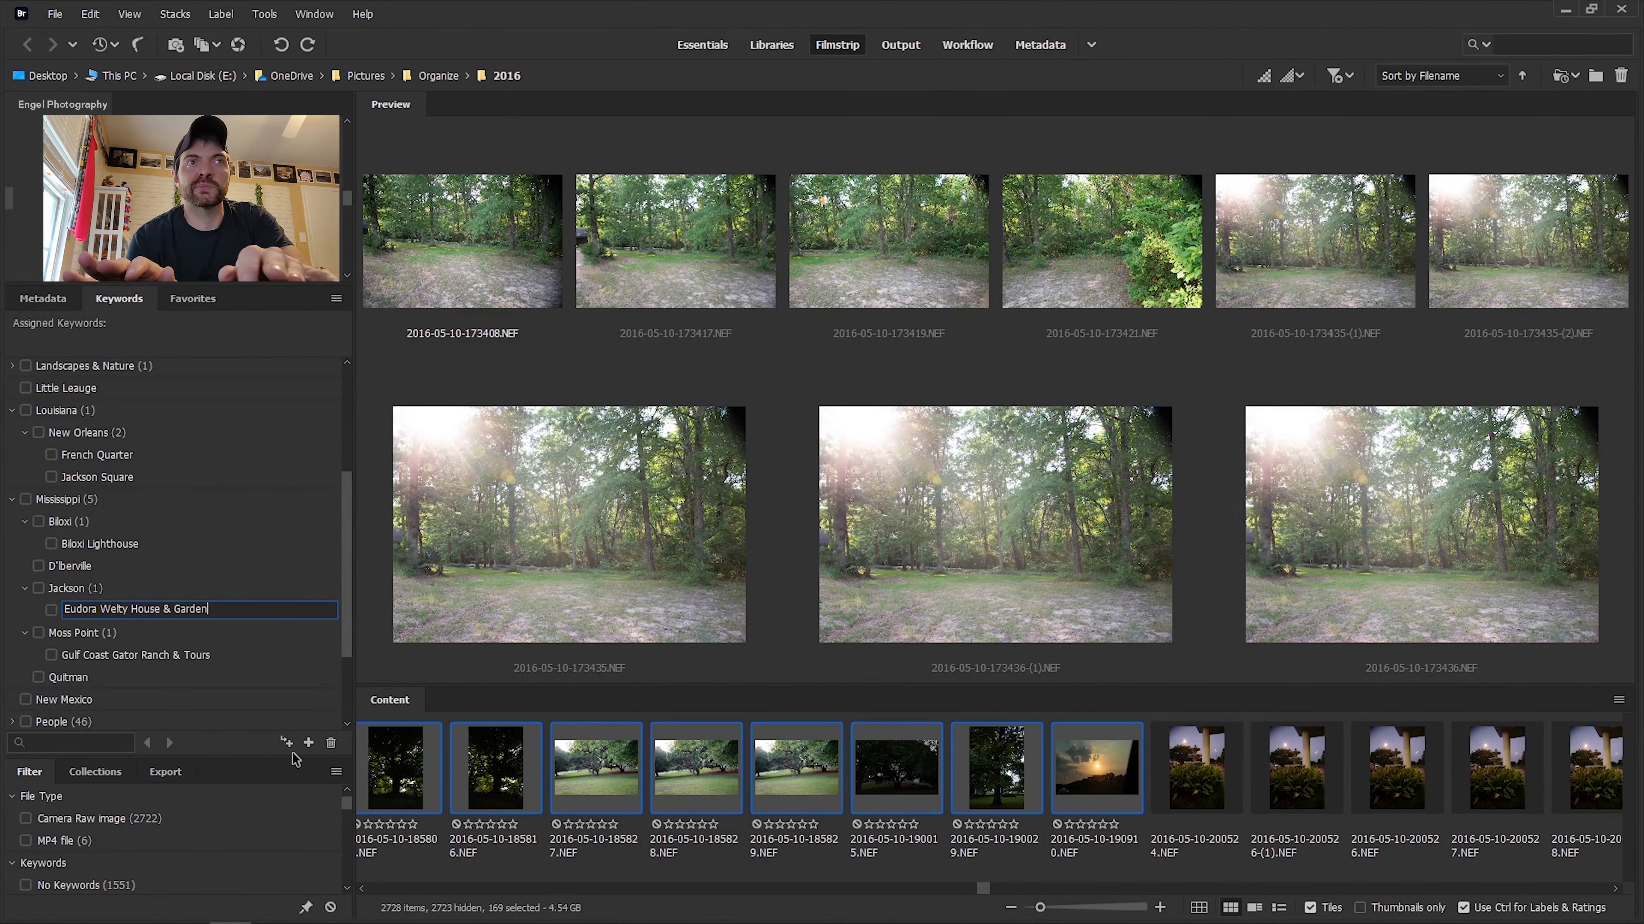
key("Return")
left_click(51, 611)
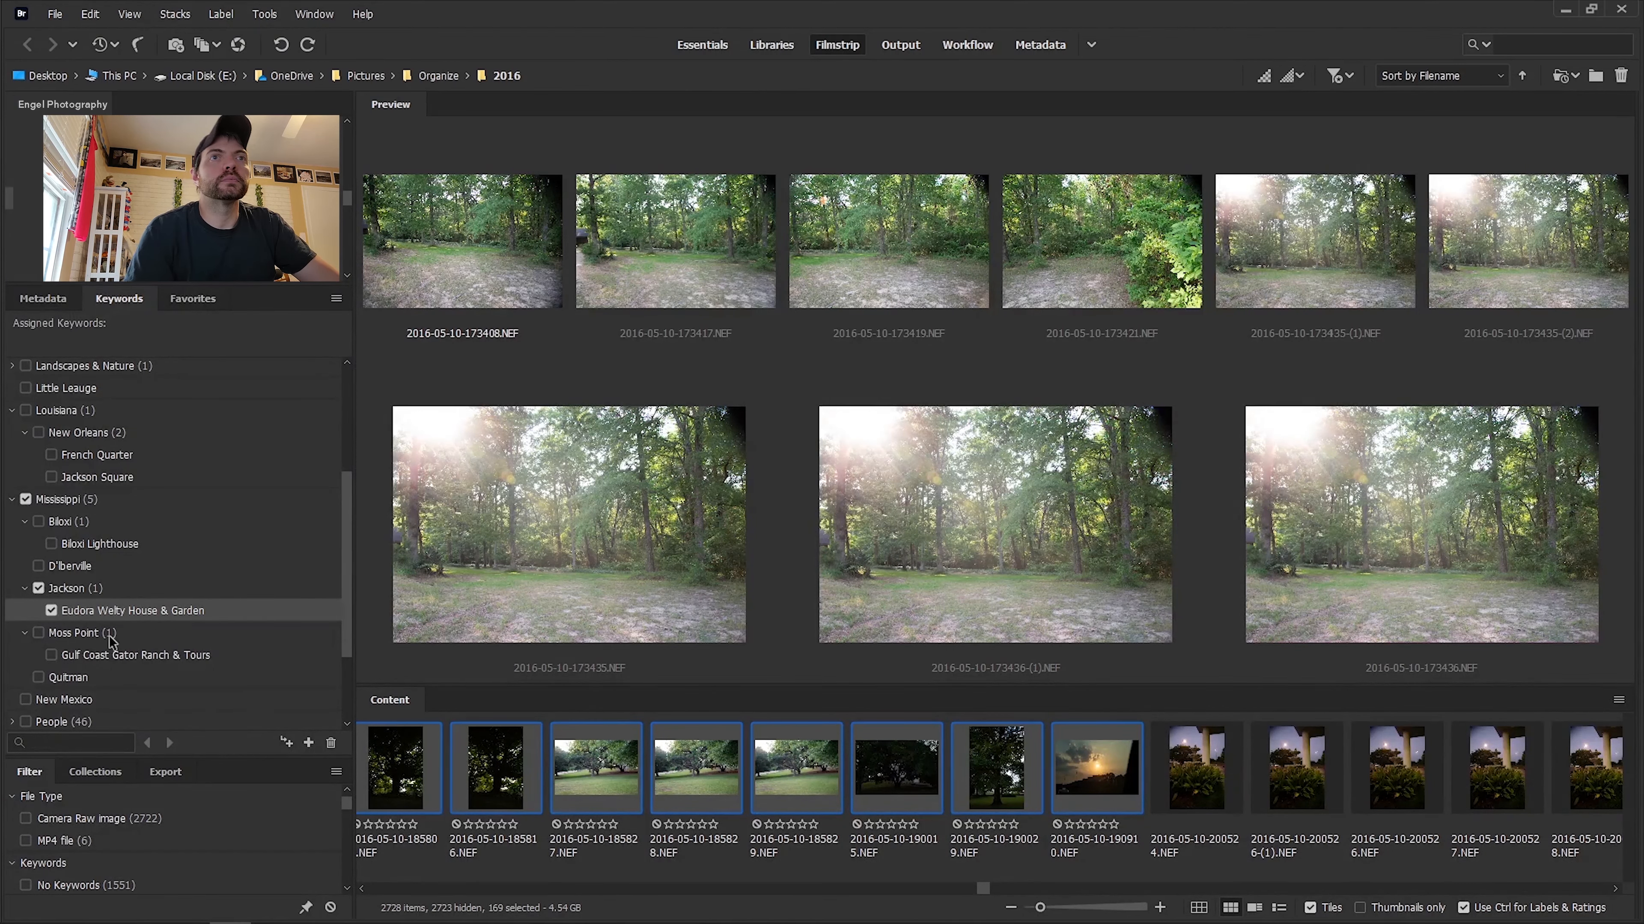
Select porch photos 200524 through 200537 and add a Vicksburg keyword under Mississippi.
left_click(1222, 775)
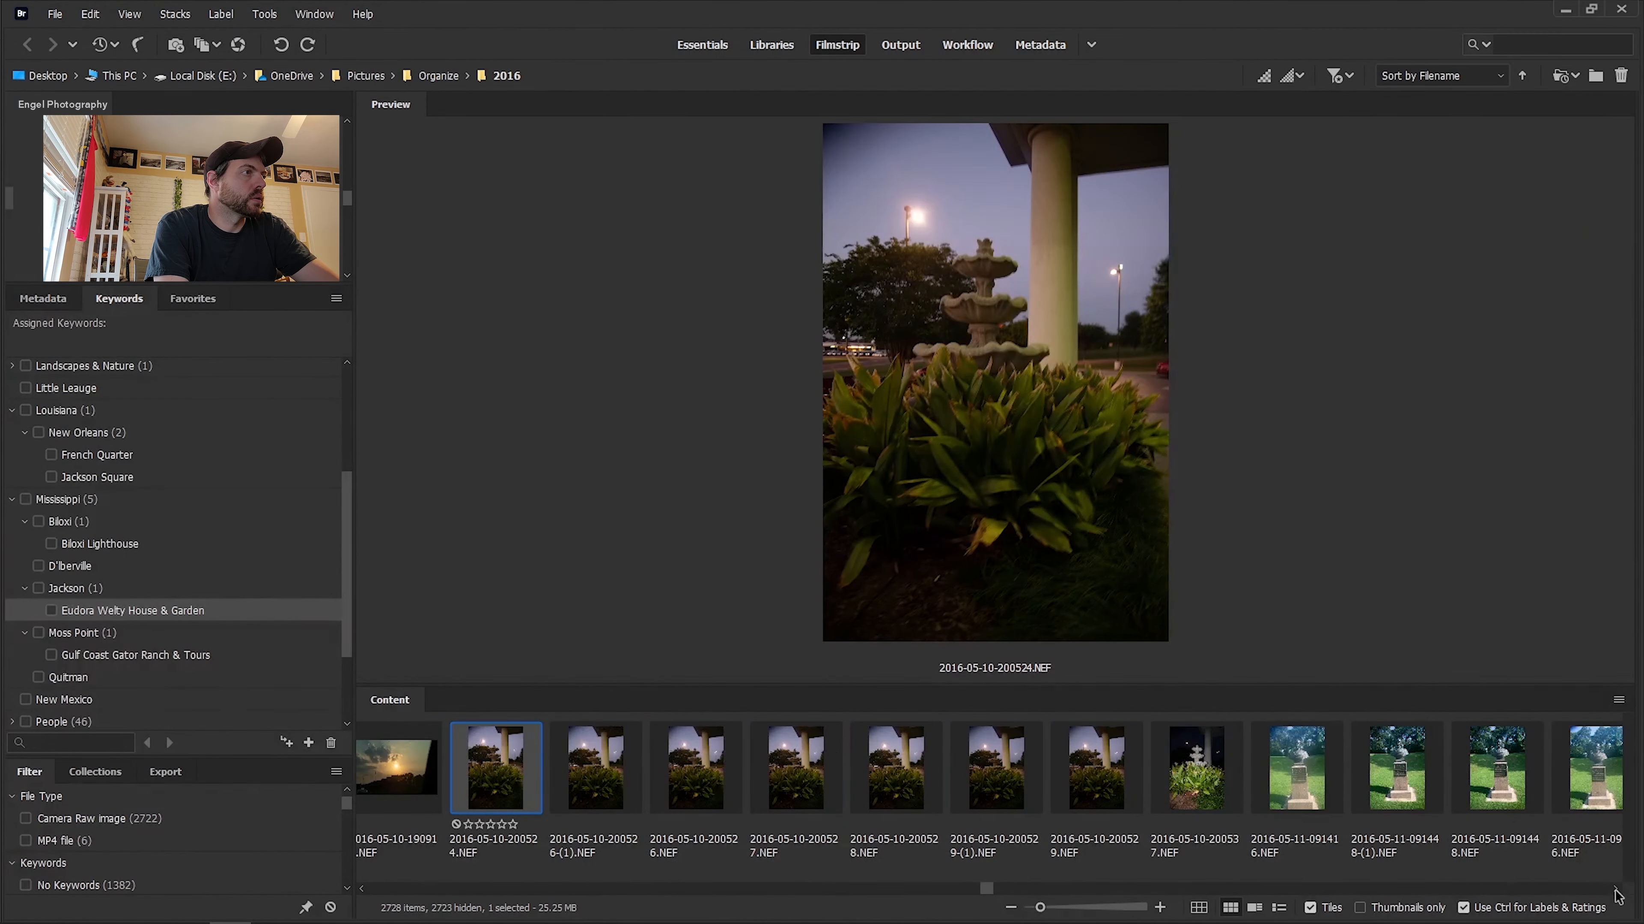
left_click(1220, 786, "shift")
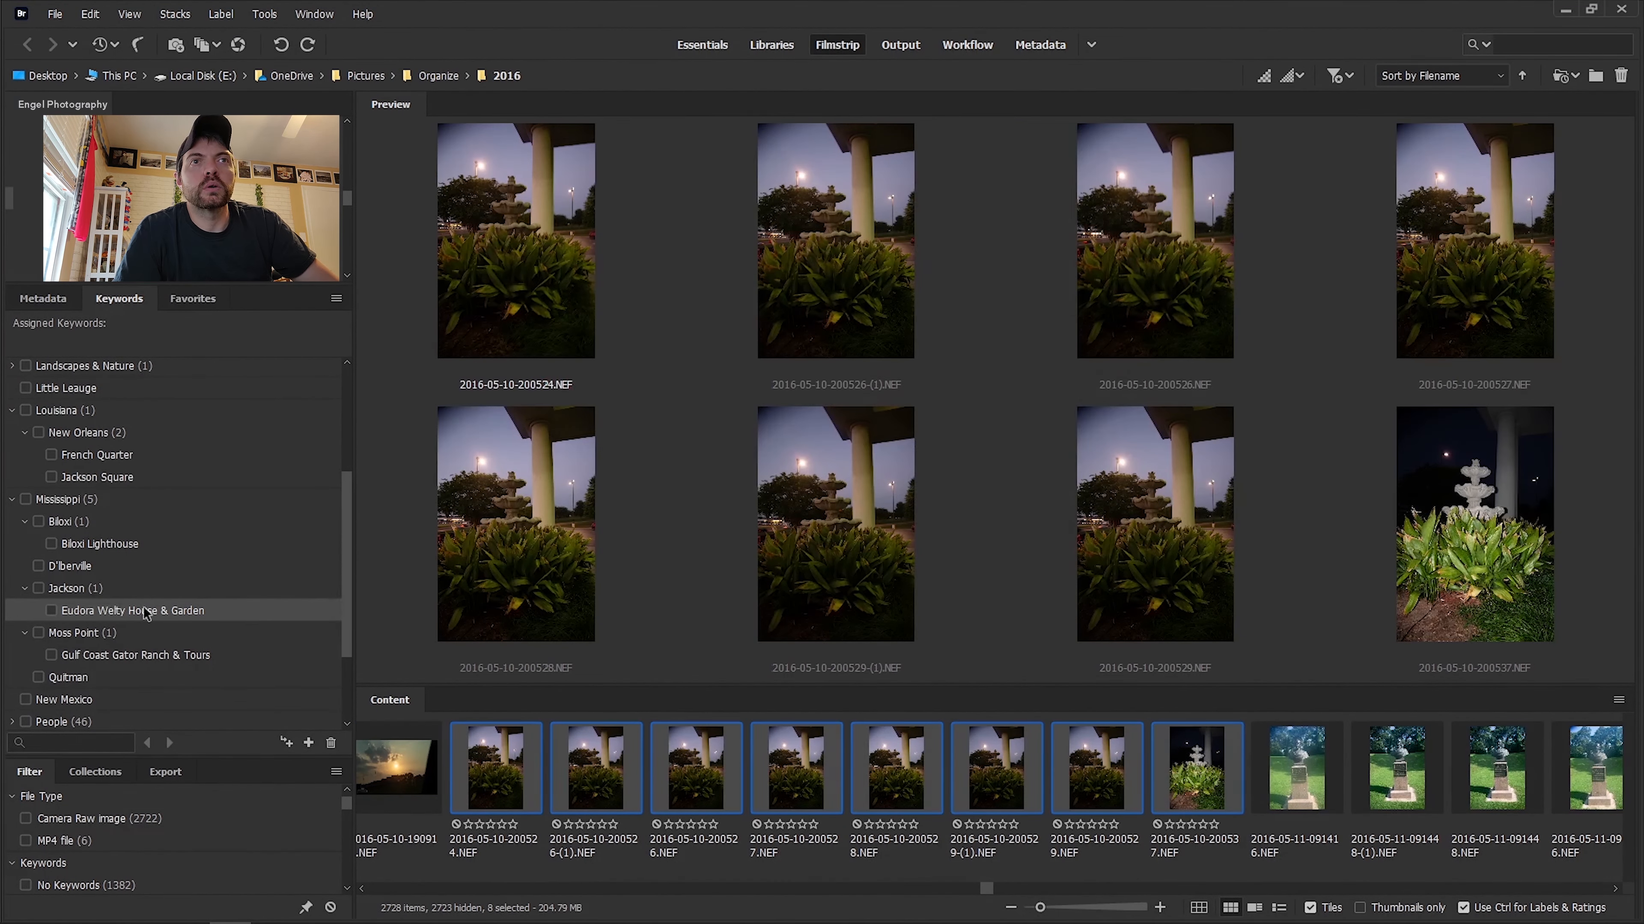
left_click(78, 505)
left_click(289, 743)
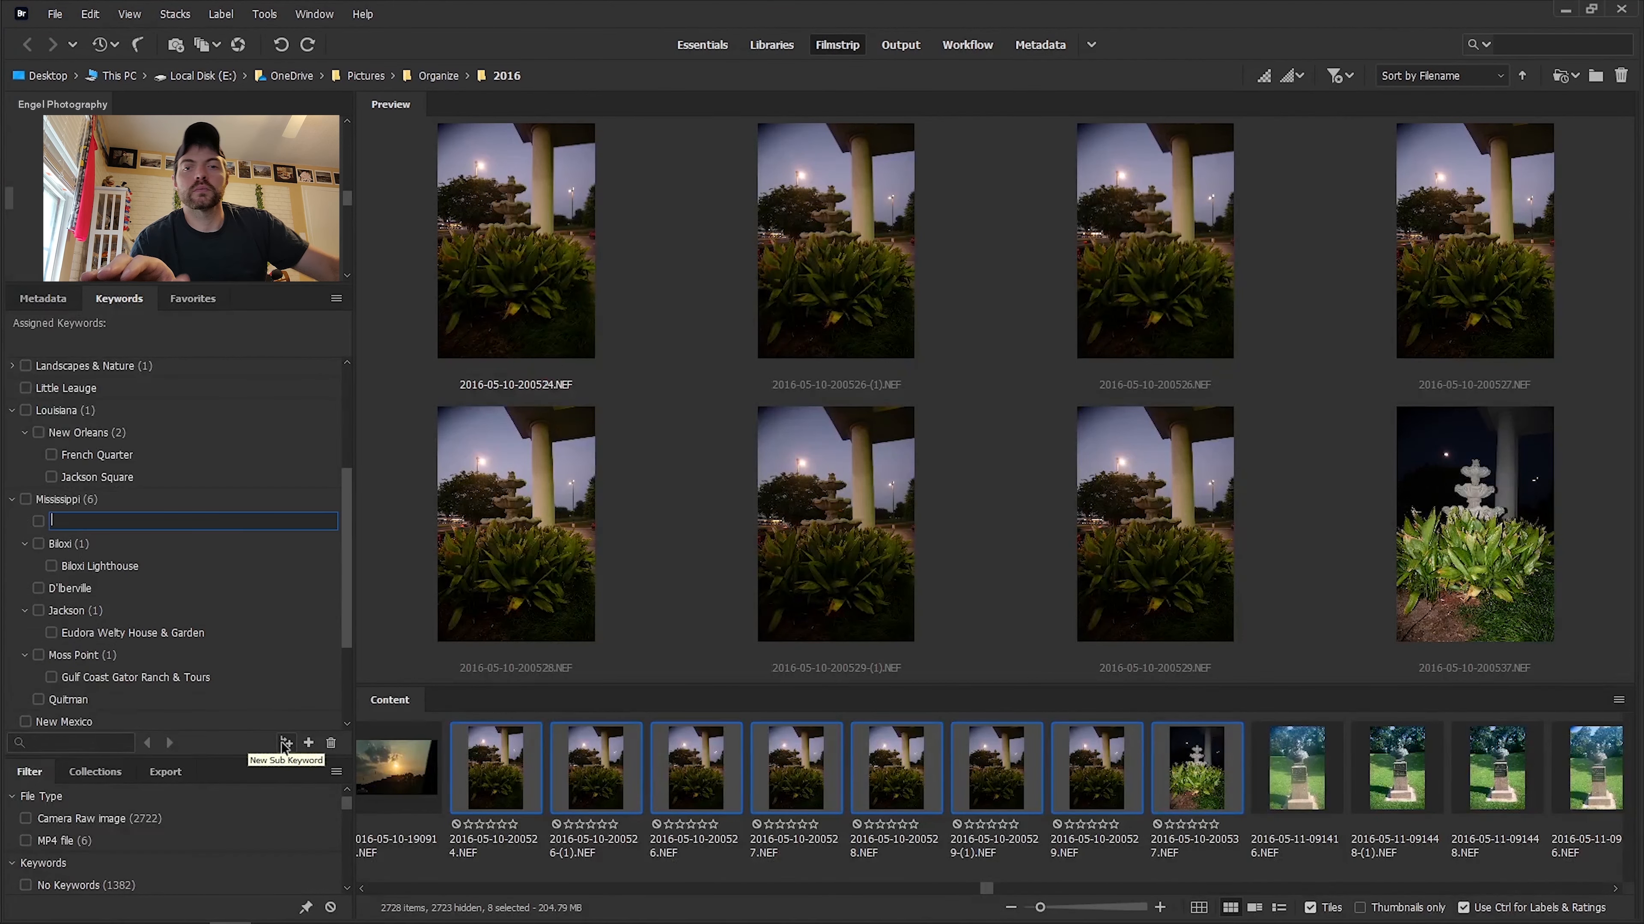
type("Vid")
type("ksburg")
key("Return")
Add Holiday Inn under Vicksburg and tag the eight porch photos with it.
left_click(286, 742)
type("Ho")
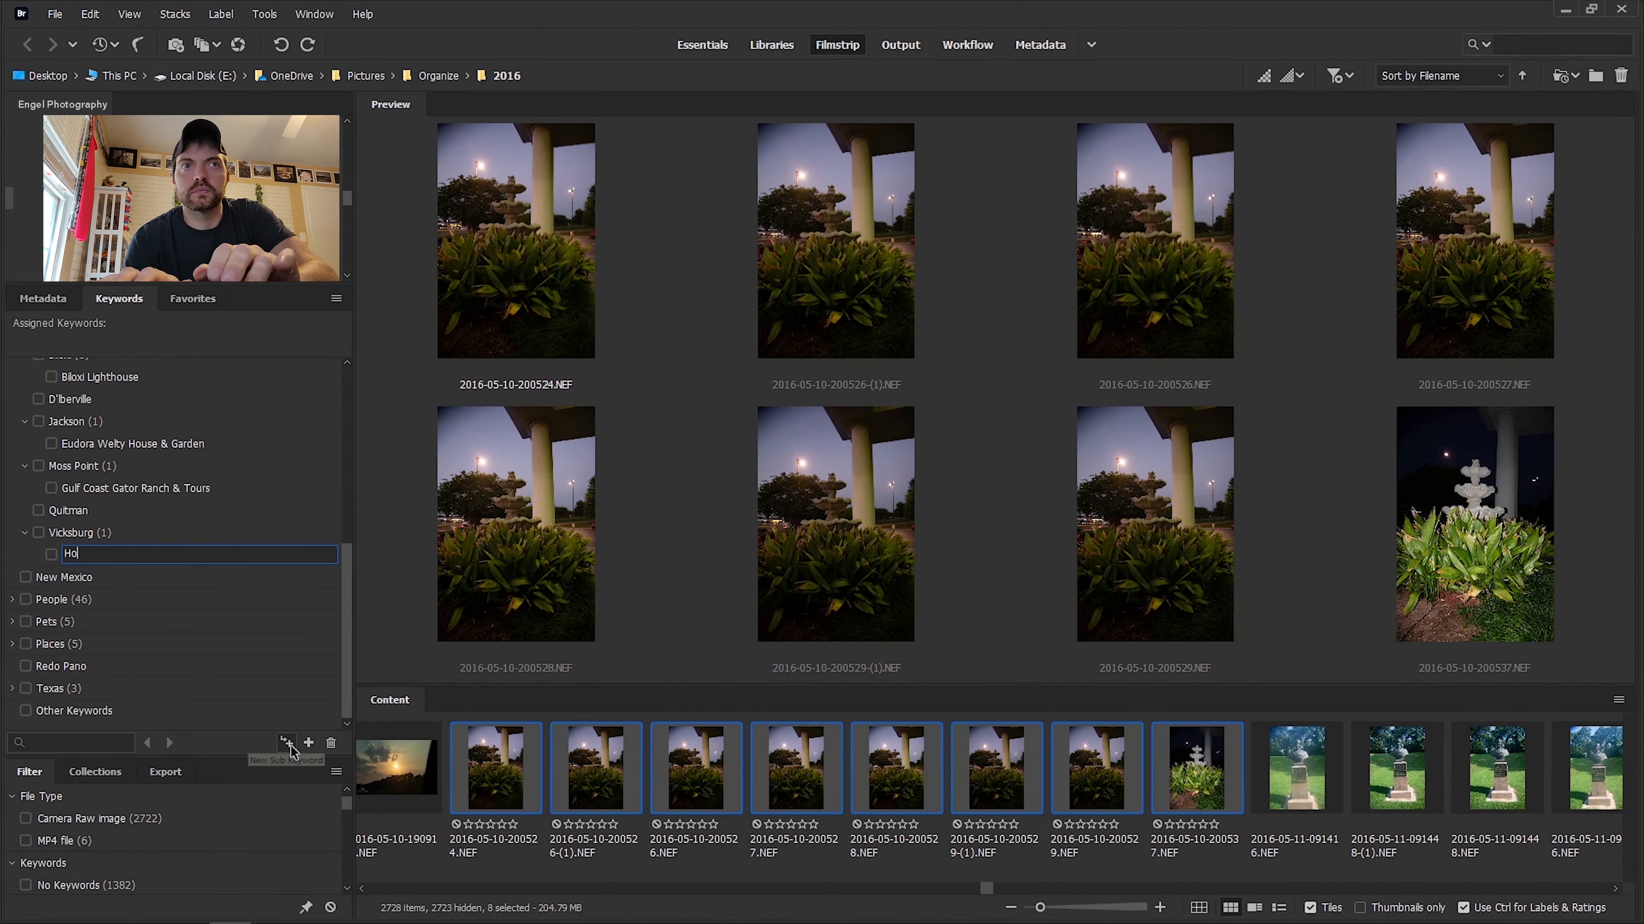
type("liday Inn")
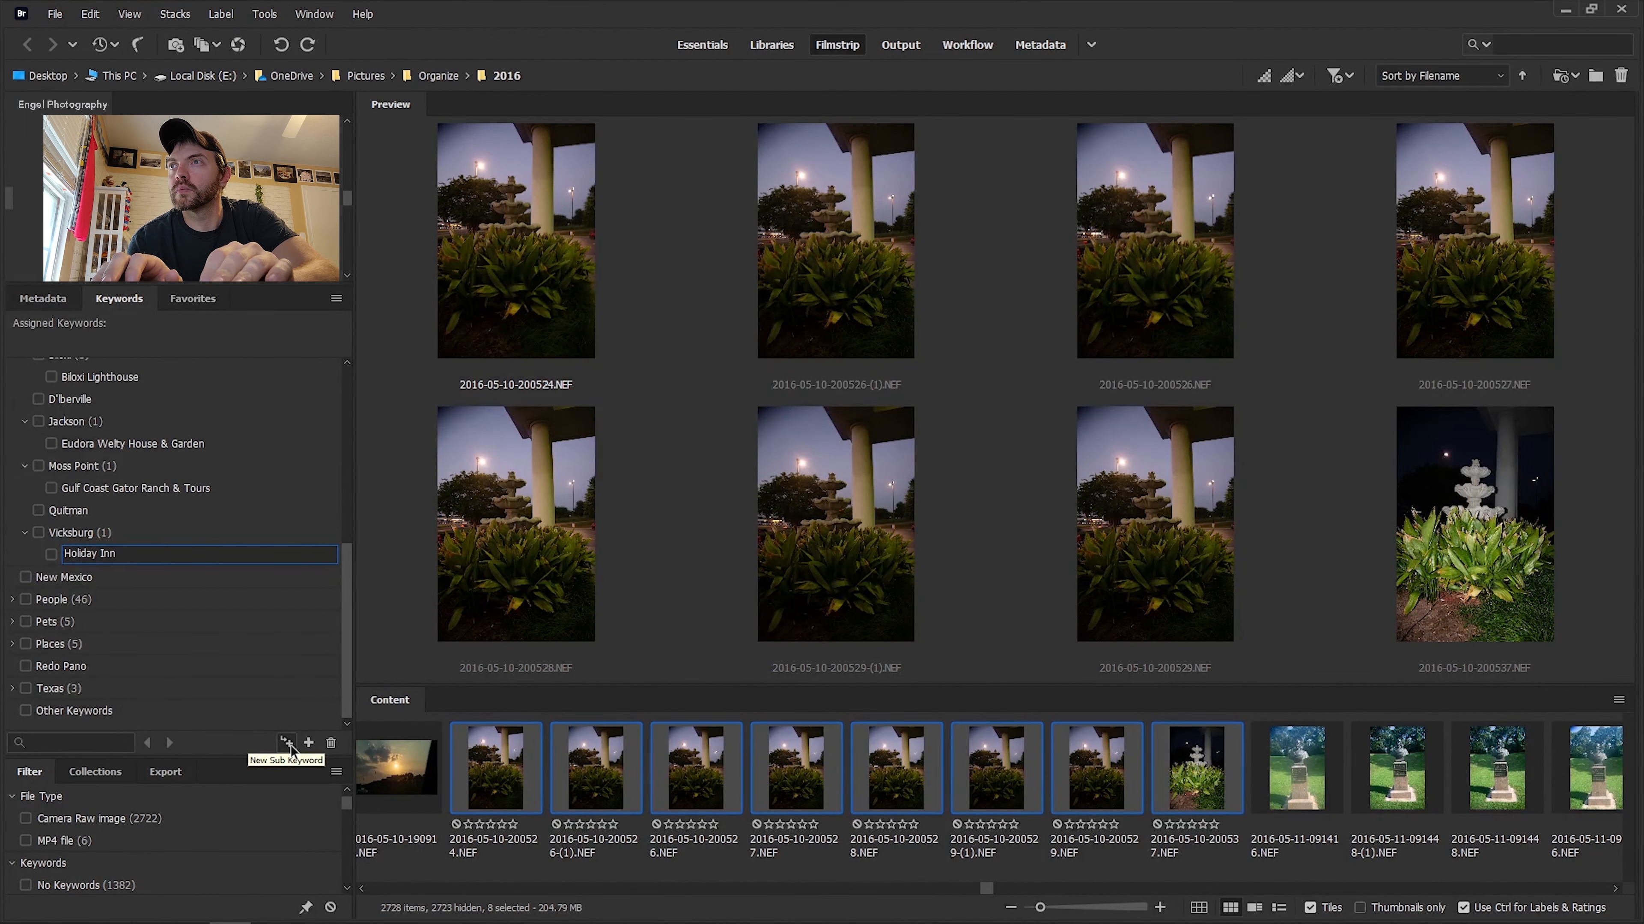
key("Return")
scroll(54, 648, "up", 2)
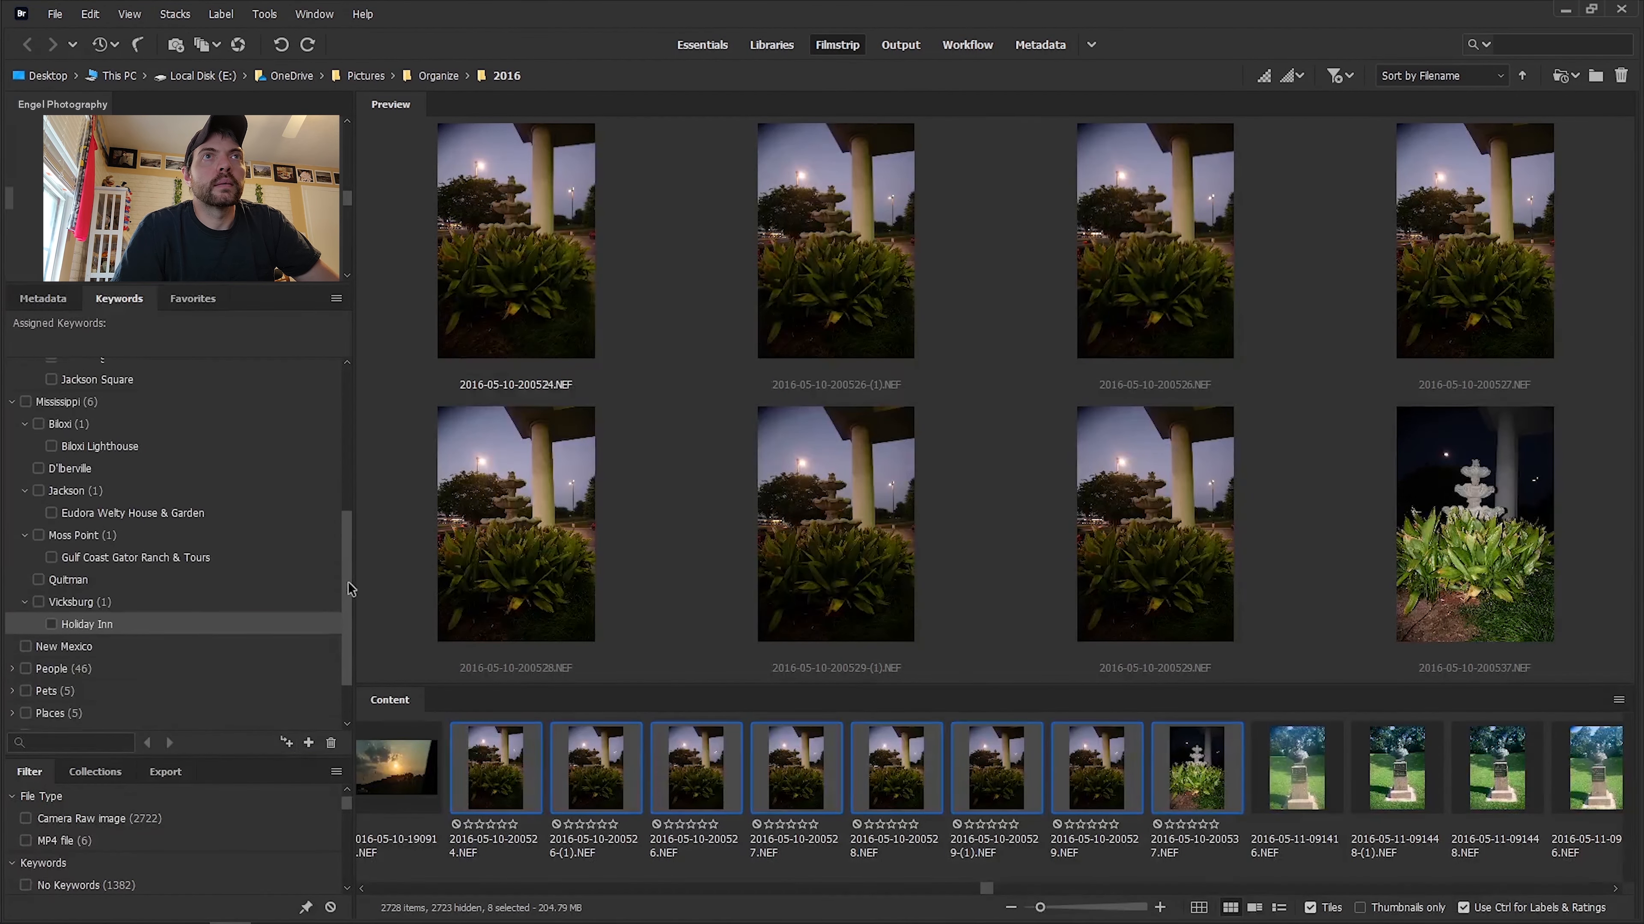
left_click(50, 639)
left_click(1296, 767)
scroll(1288, 777, "down", 5)
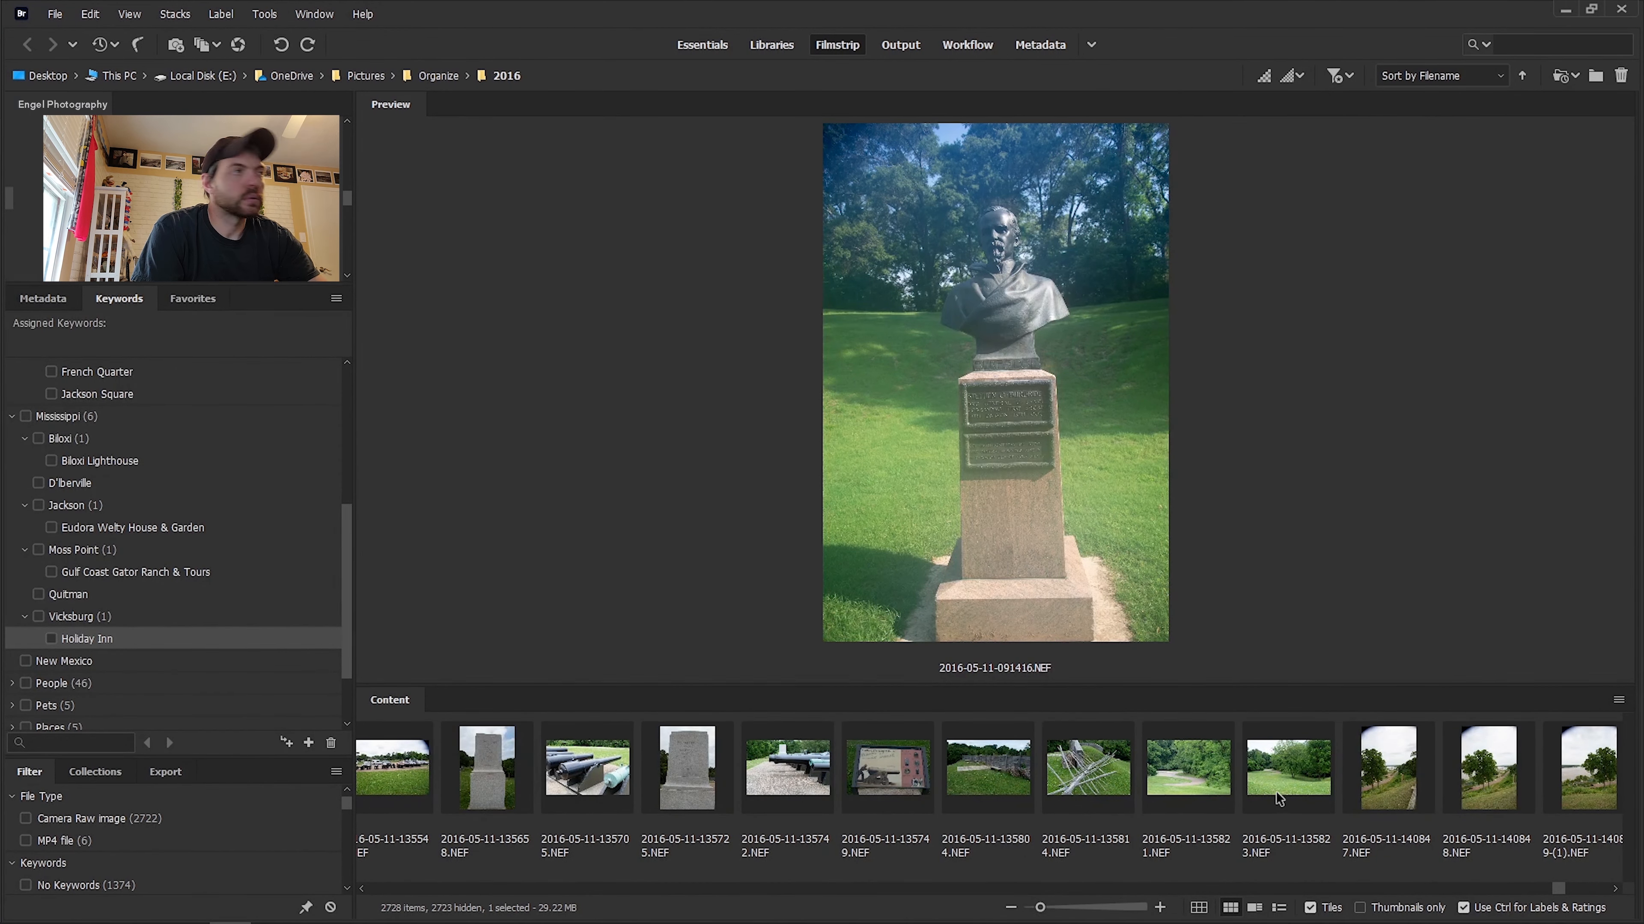
Extend the selection through 135823 and tag all 1265 photos with Mississippi.
scroll(1190, 781, "down", 1)
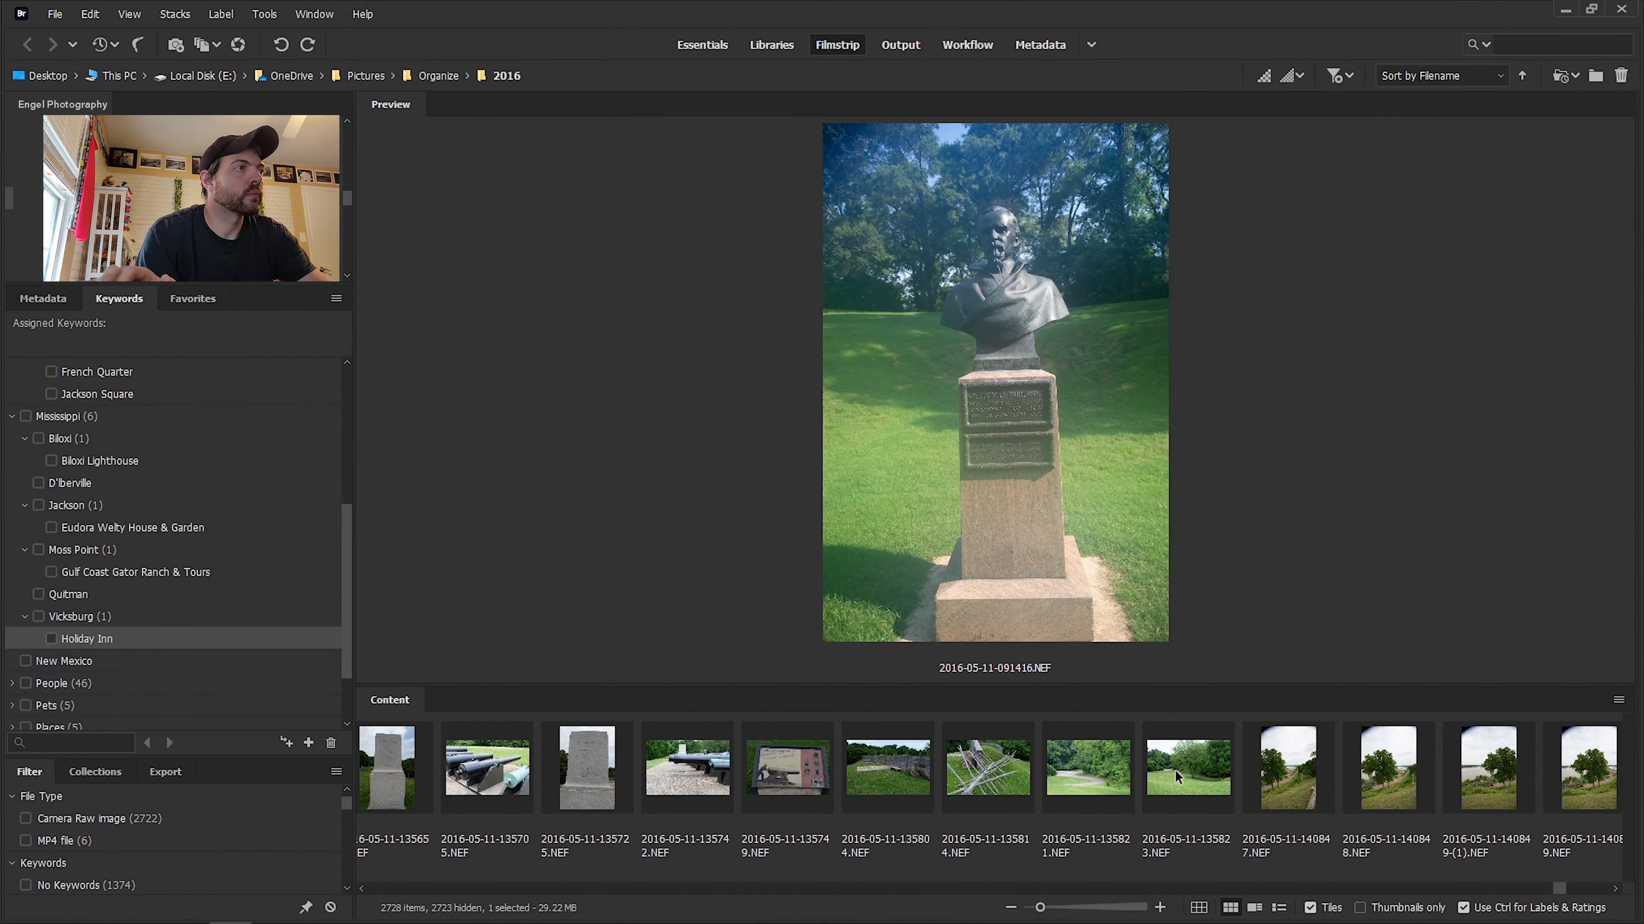
left_click(1183, 772, "shift")
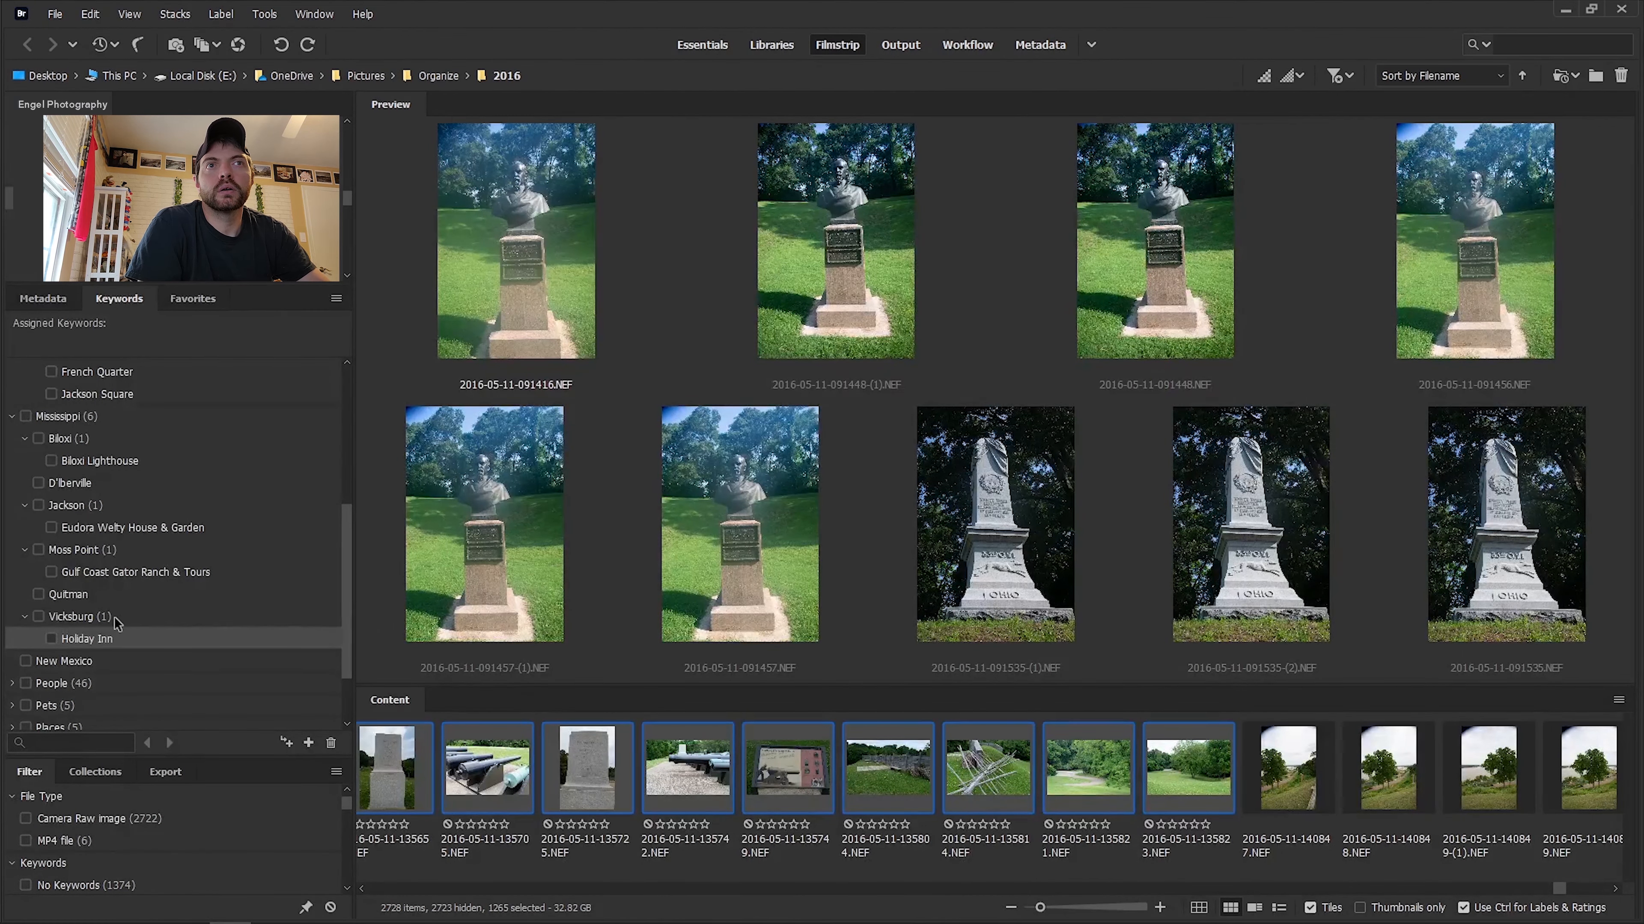
left_click(88, 620)
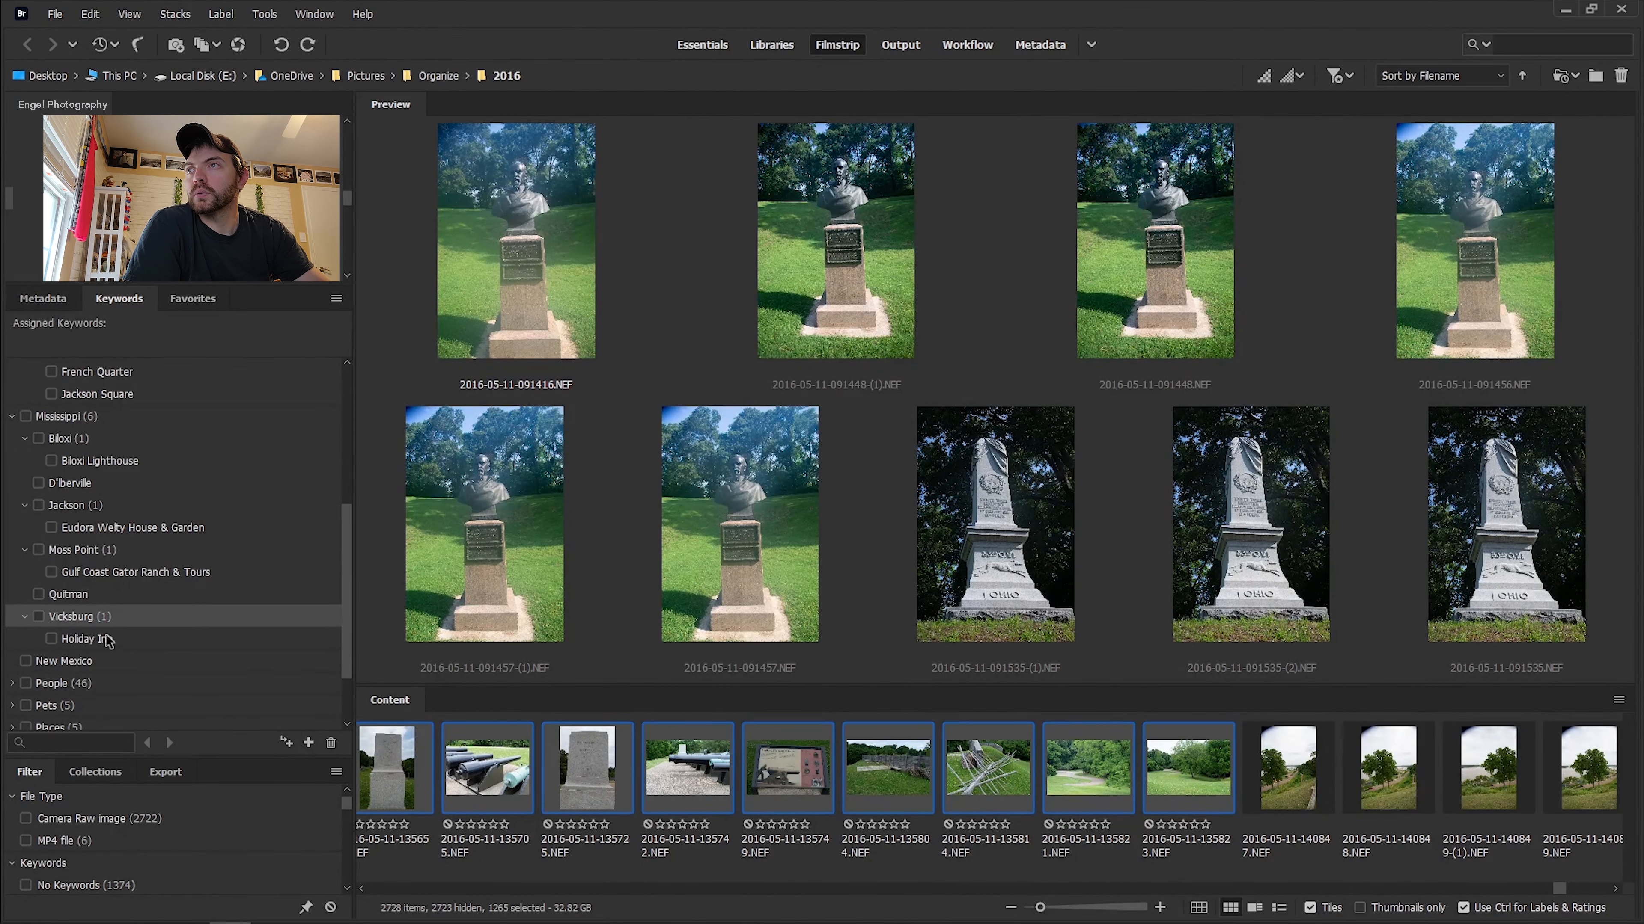
left_click(25, 417)
Create a new top-level National Park keyword.
scroll(161, 518, "up", 5)
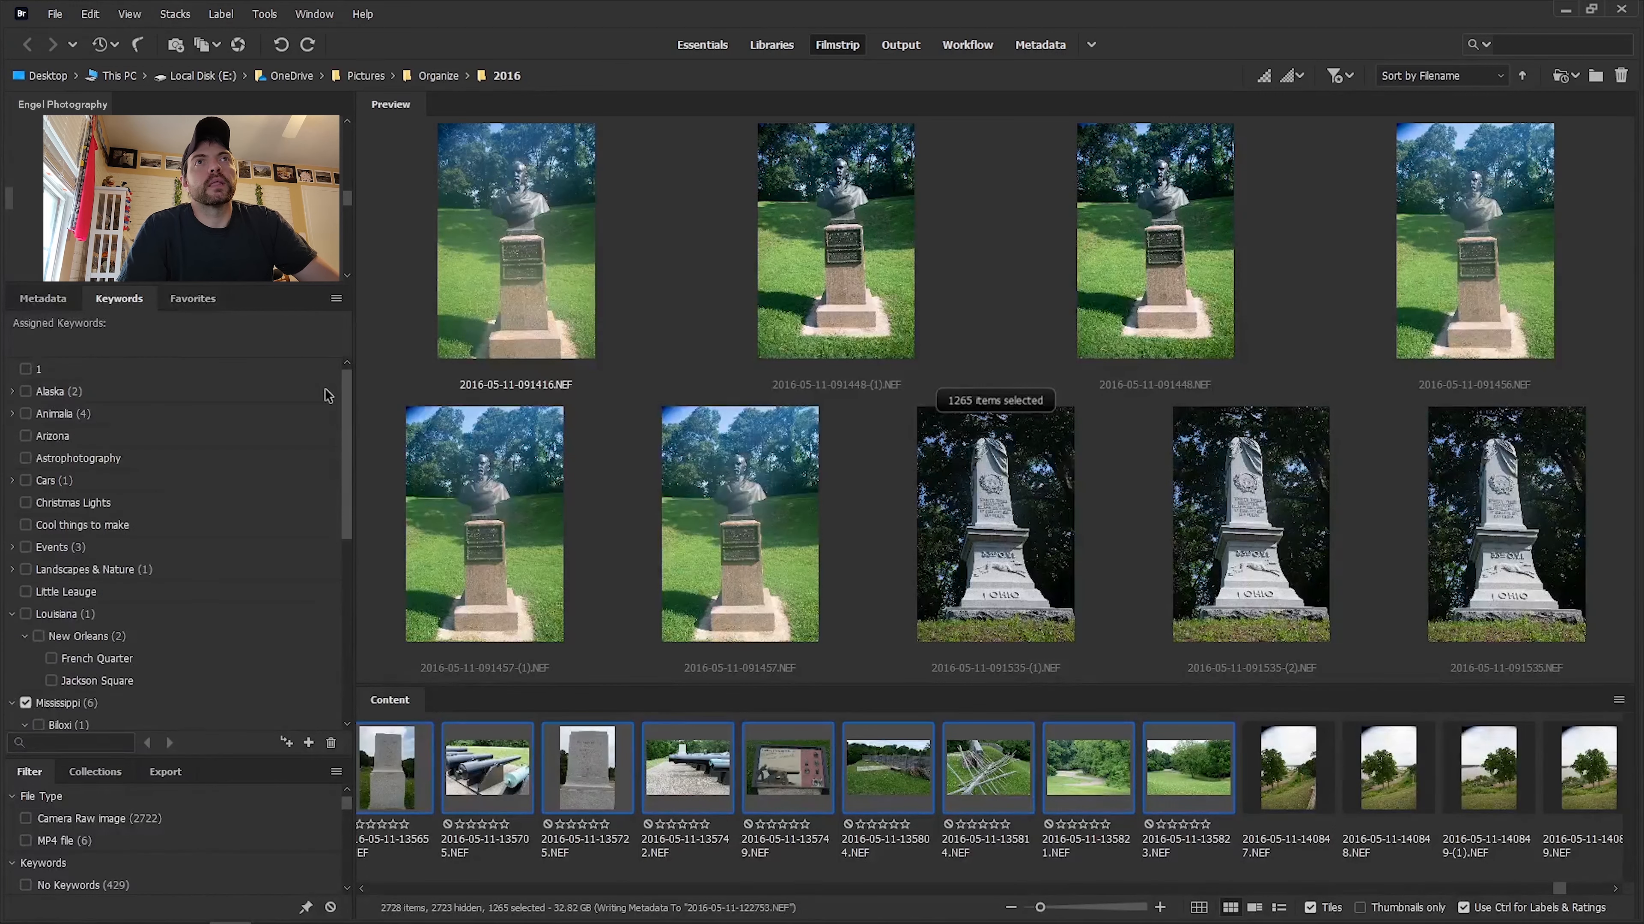
left_click(308, 743)
type("Nat")
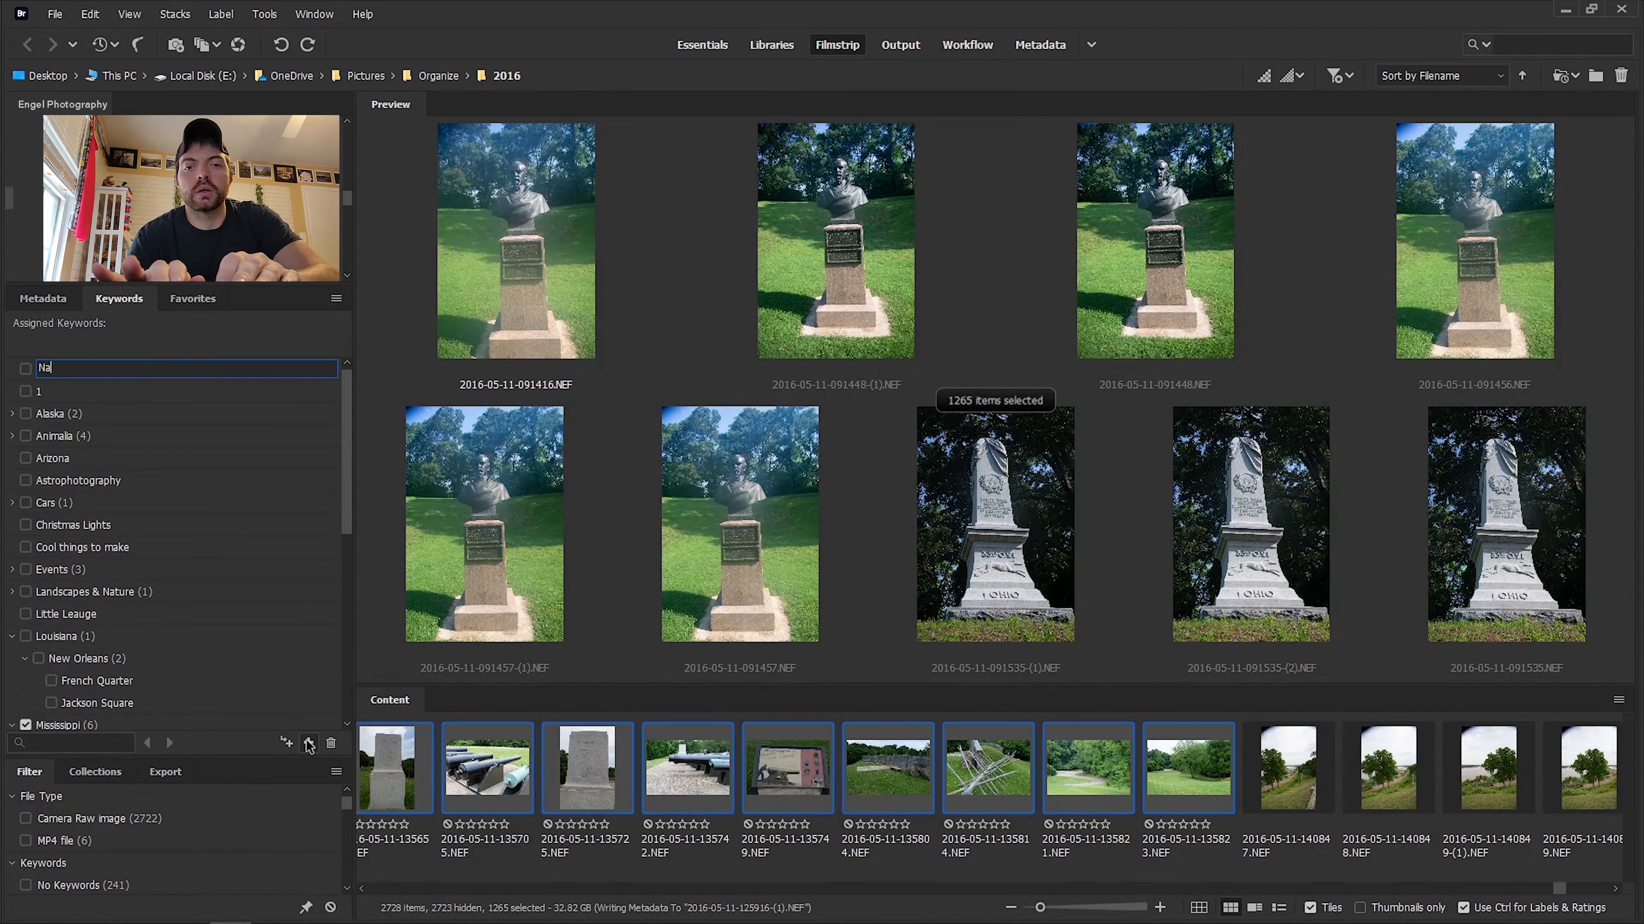
type("ional Park")
key("Return")
left_click(1288, 770)
scroll(970, 777, "down", 15)
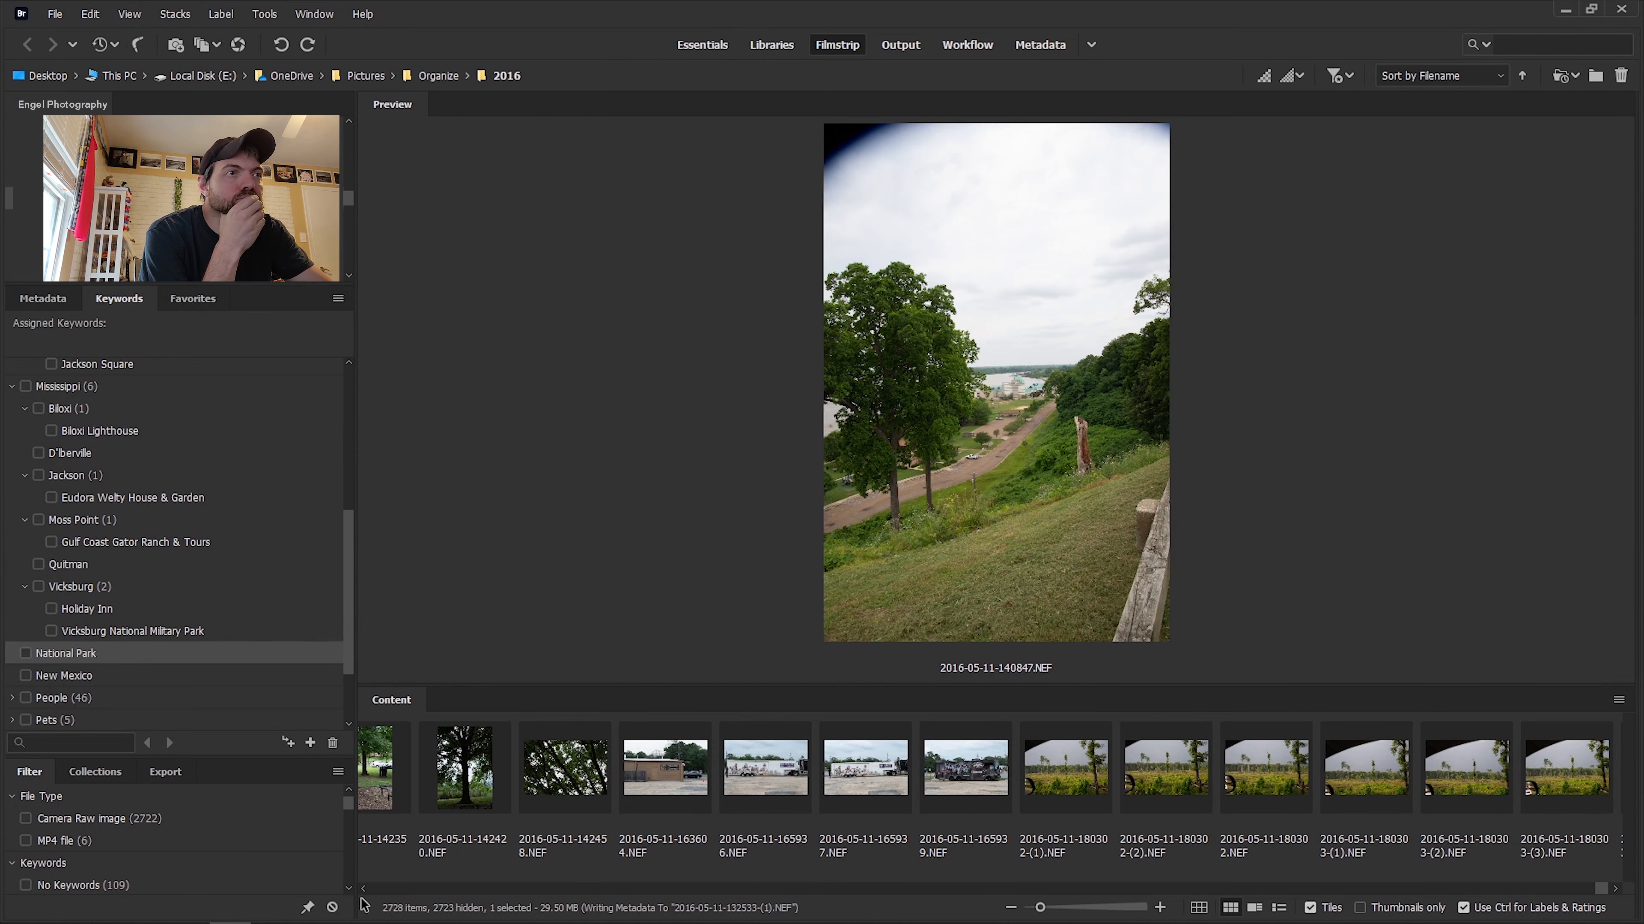
Tag the 87 river-overlook photos from 140847 with Vicksburg, then select 163604 through 165939.
left_click(547, 803, "shift")
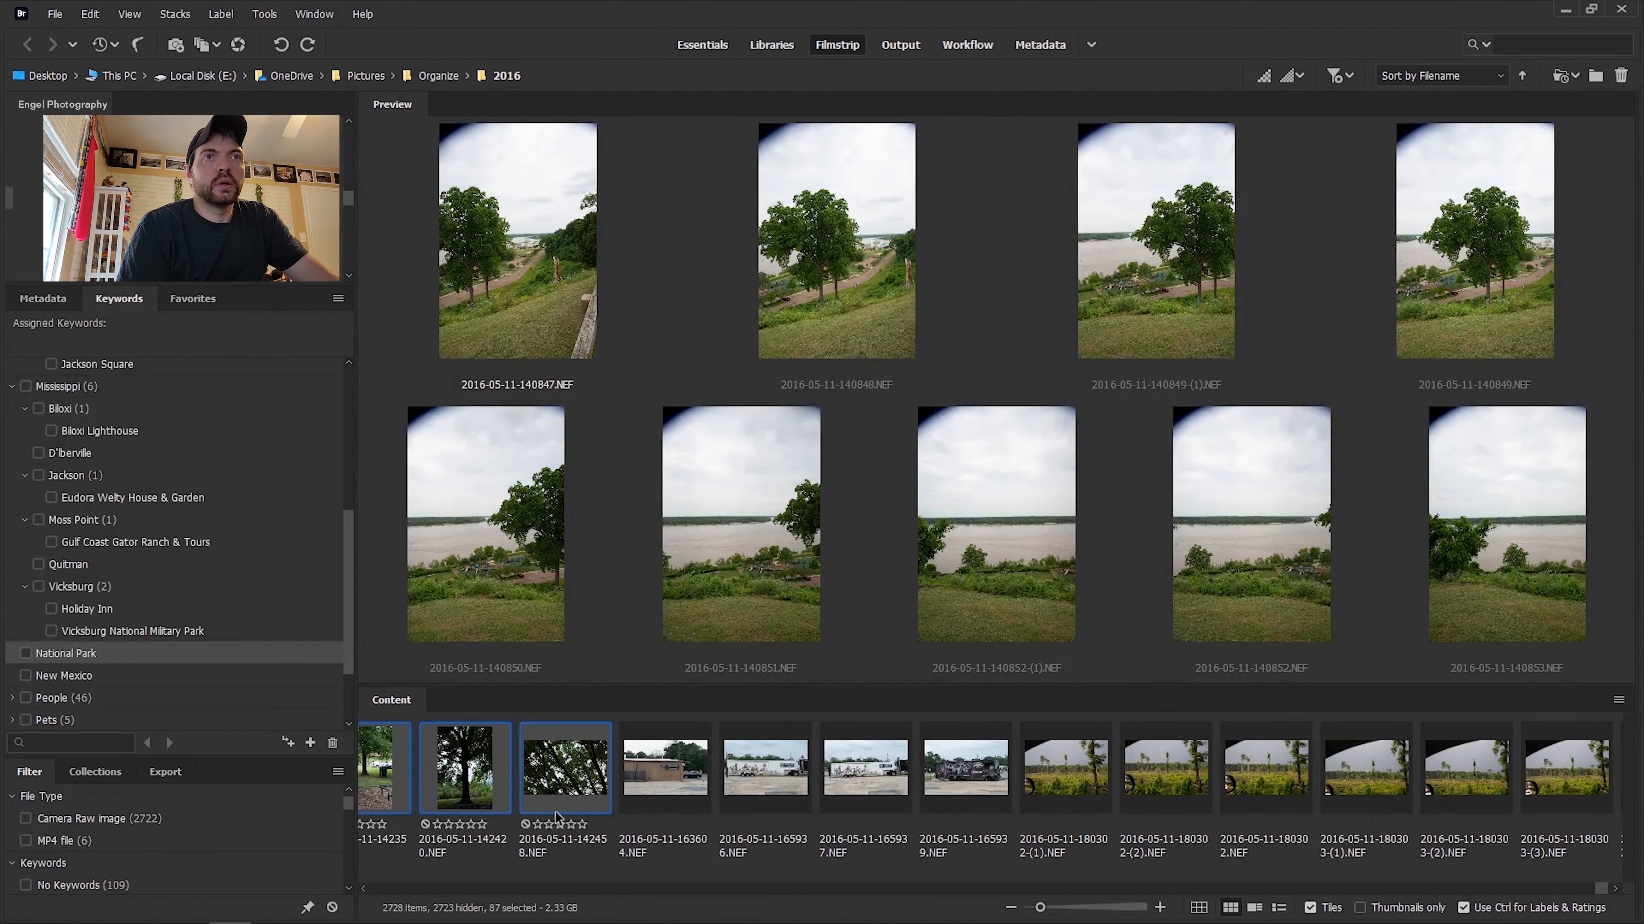
left_click(39, 588)
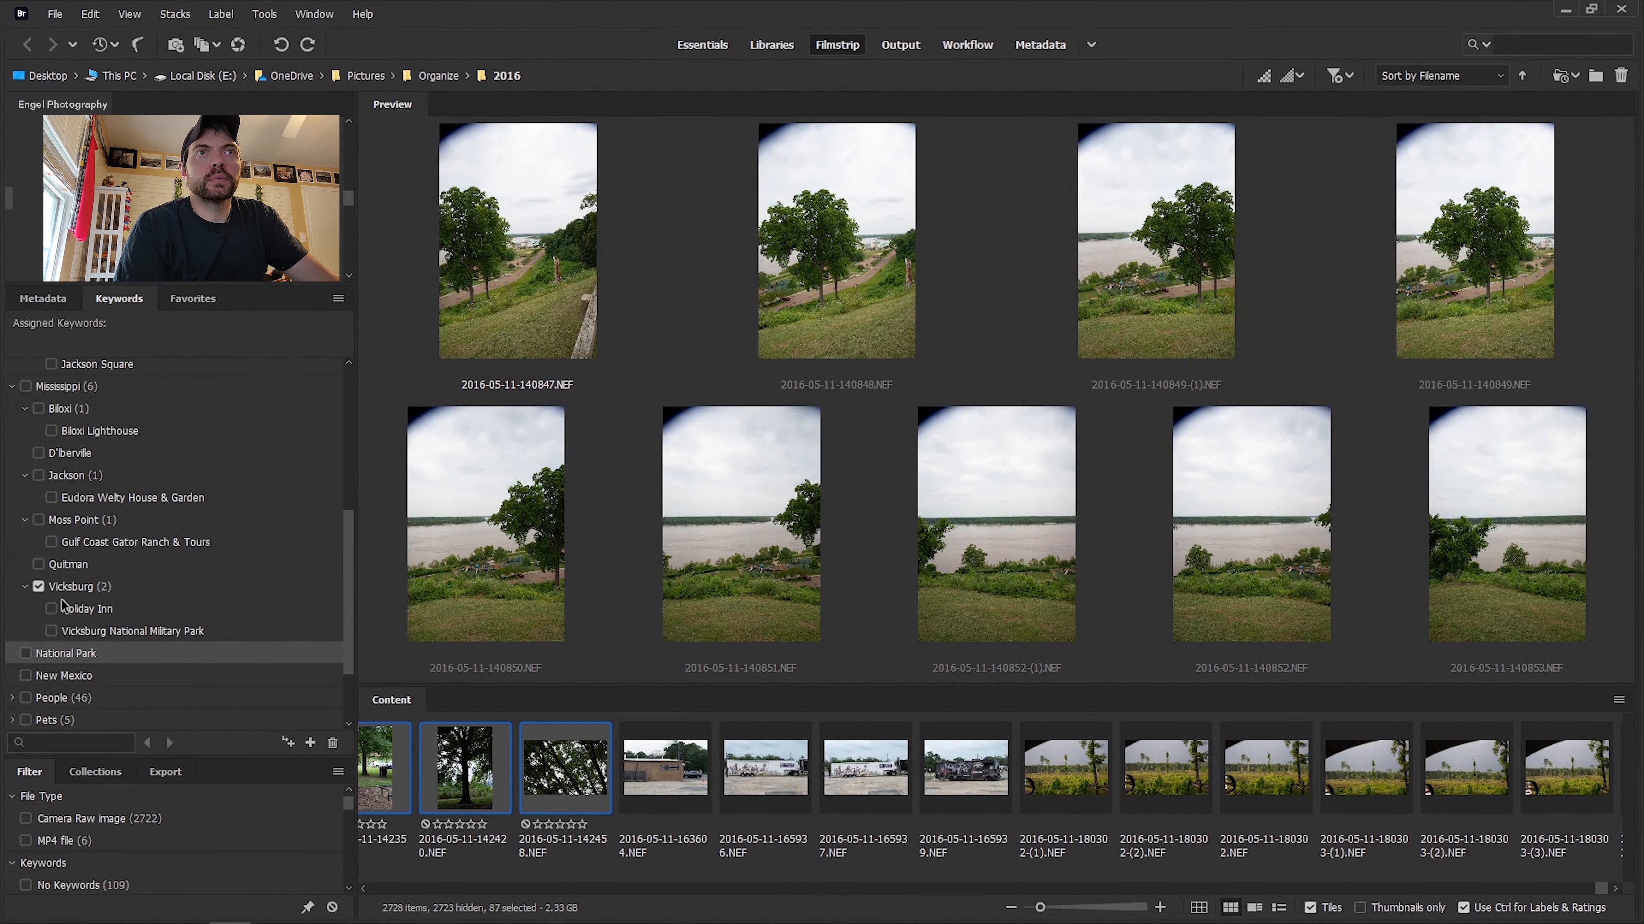
left_click(665, 770)
left_click(973, 785, "shift")
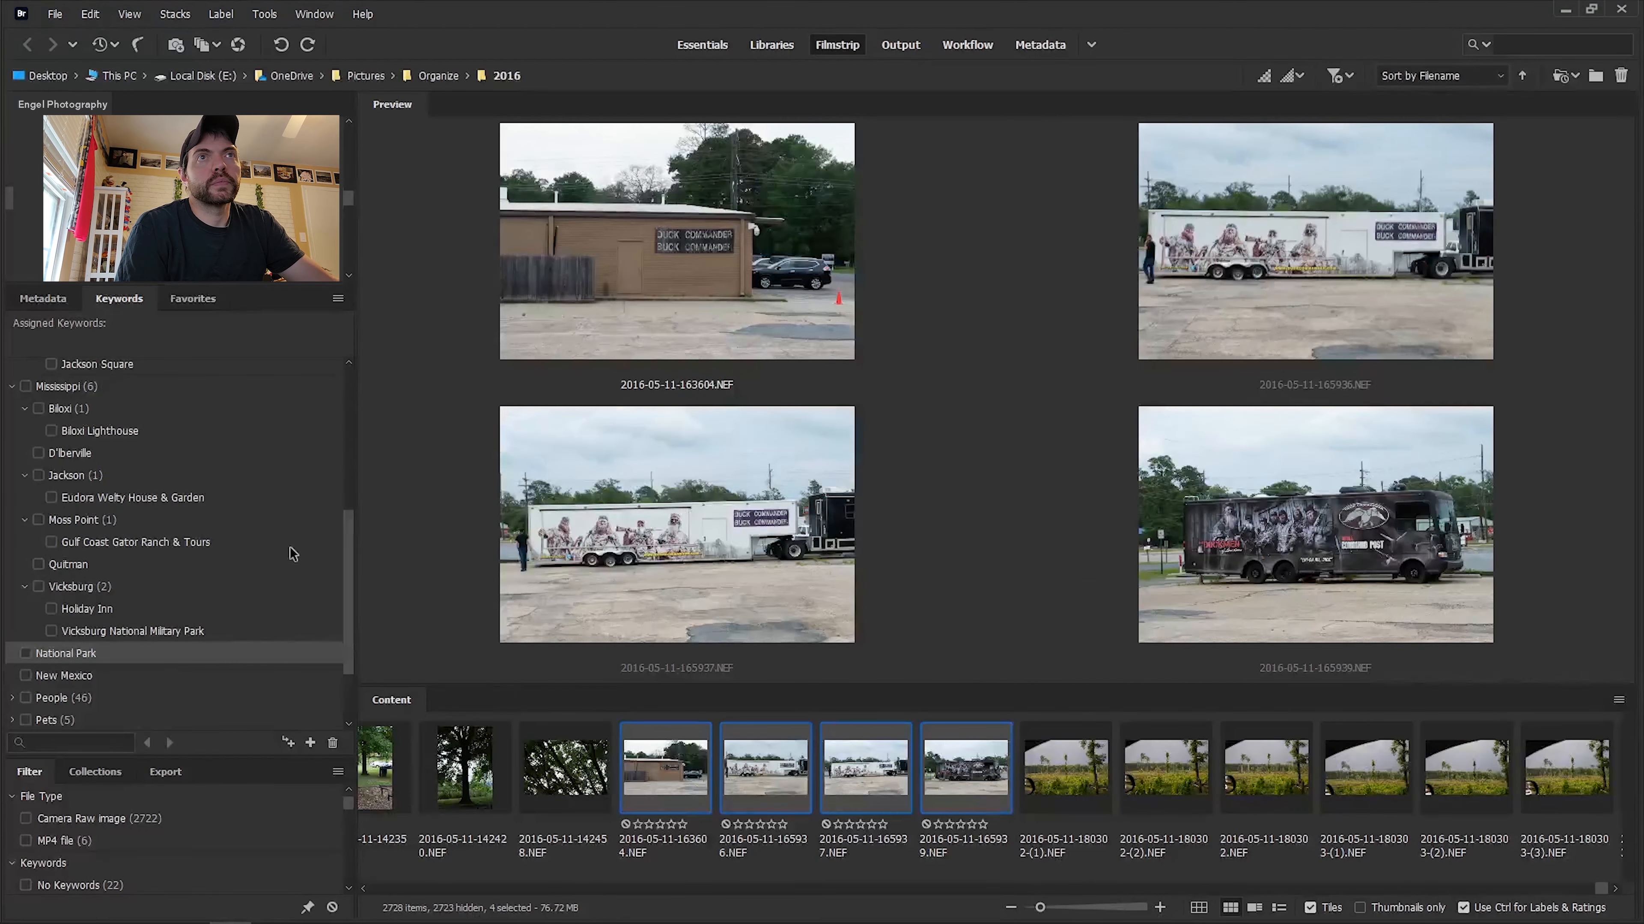
left_click_drag(353, 594, 362, 518)
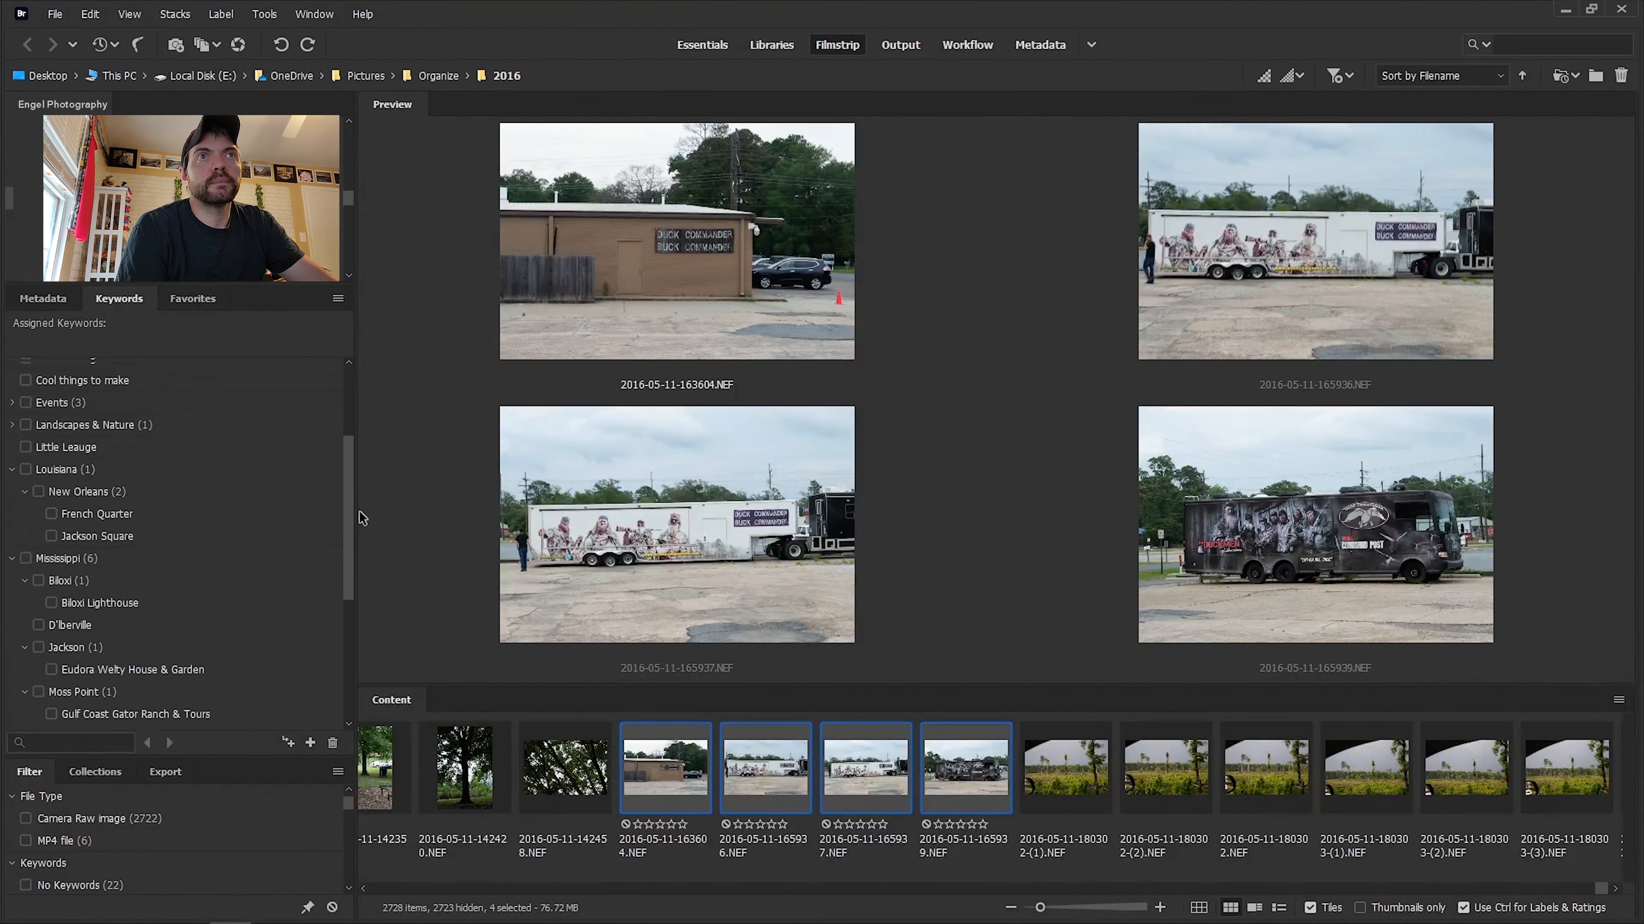